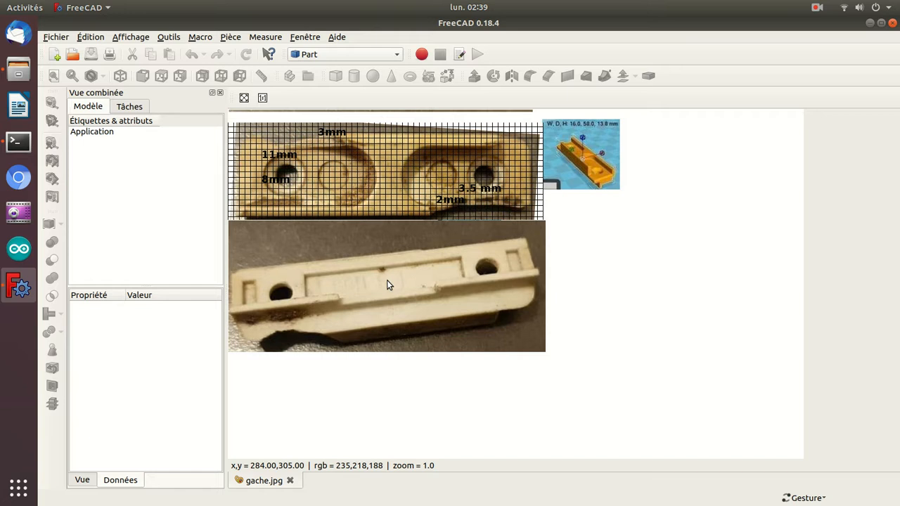
# Create a new empty document for the part
pyautogui.hotkey('ctrl', 'n')
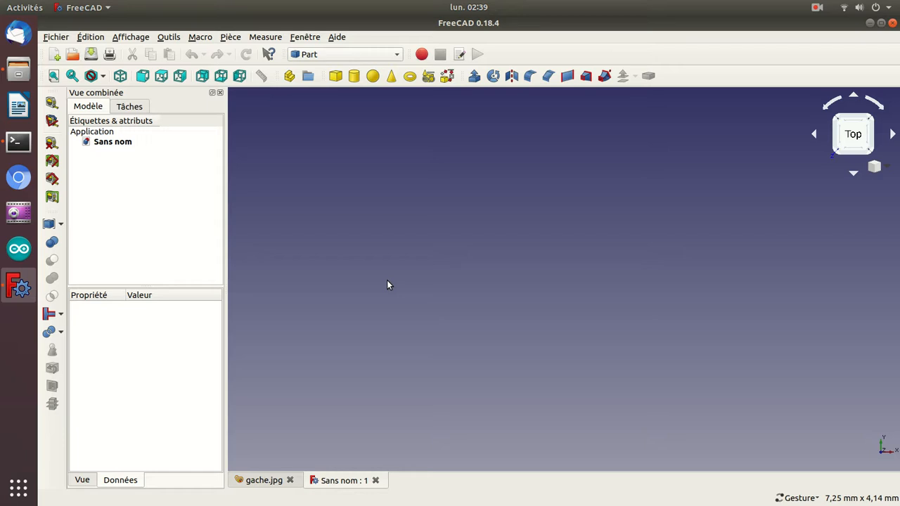
pyautogui.hotkey('ctrl', 'n')
pyautogui.hotkey('ctrl', 'n')
pyautogui.hotkey('ctrl', 'n')
pyautogui.hotkey('ctrl', 'n')
pyautogui.hotkey('ctrl', 'n')
pyautogui.hotkey('ctrl', 'n')
pyautogui.hotkey('ctrl', 'n')
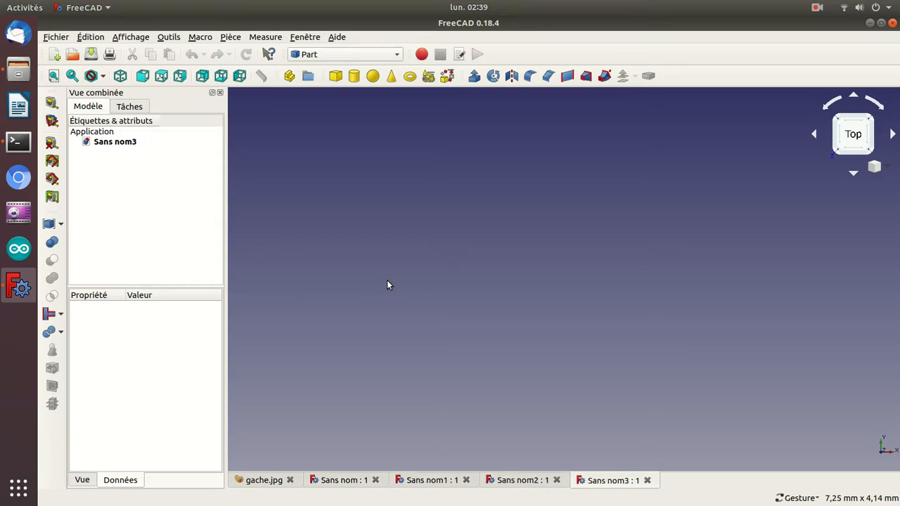
pyautogui.hotkey('ctrl', 'n')
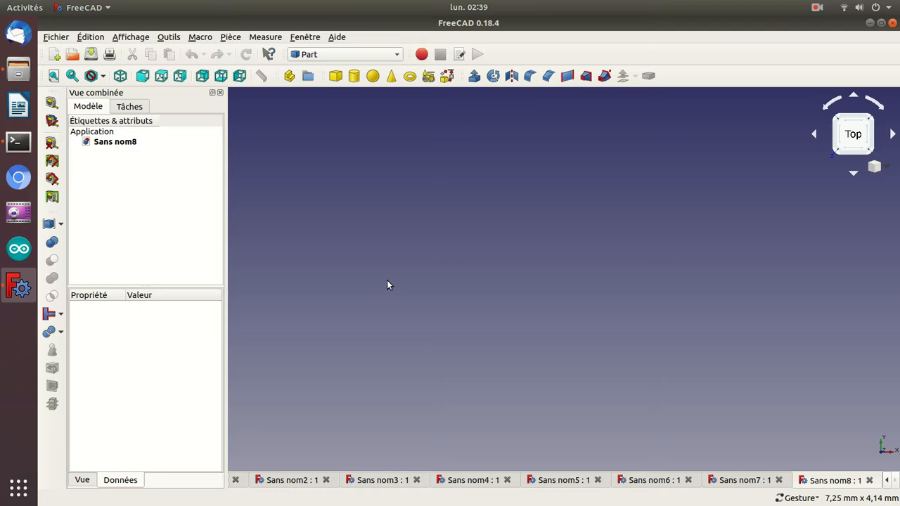
pyautogui.click(870, 480)
pyautogui.click(871, 480)
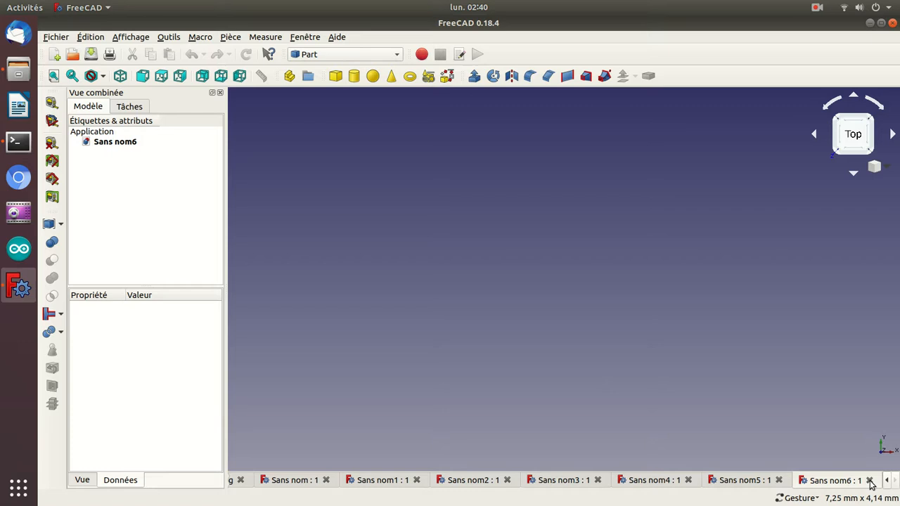
pyautogui.click(417, 480)
pyautogui.click(467, 480)
pyautogui.click(466, 480)
pyautogui.click(467, 481)
pyautogui.click(466, 480)
pyautogui.click(467, 480)
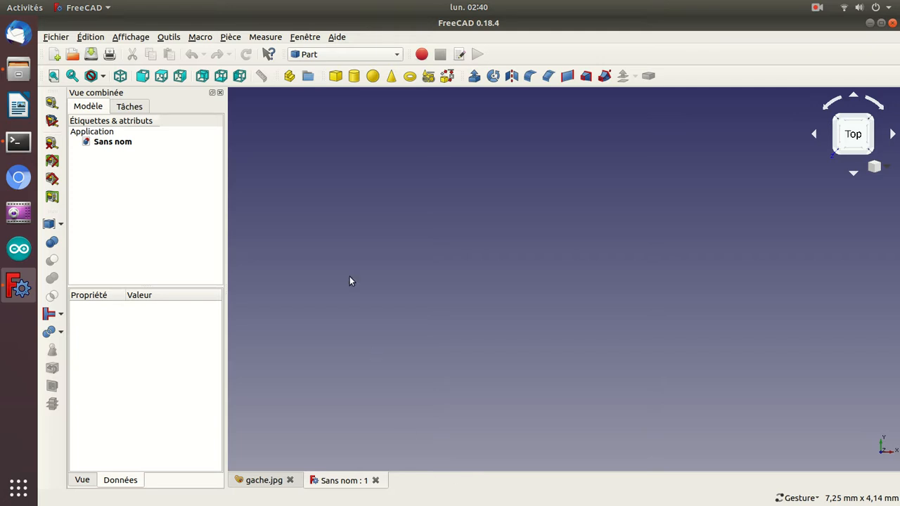
# Add a solid box to the document and set its length to 58 mm
pyautogui.click(337, 76)
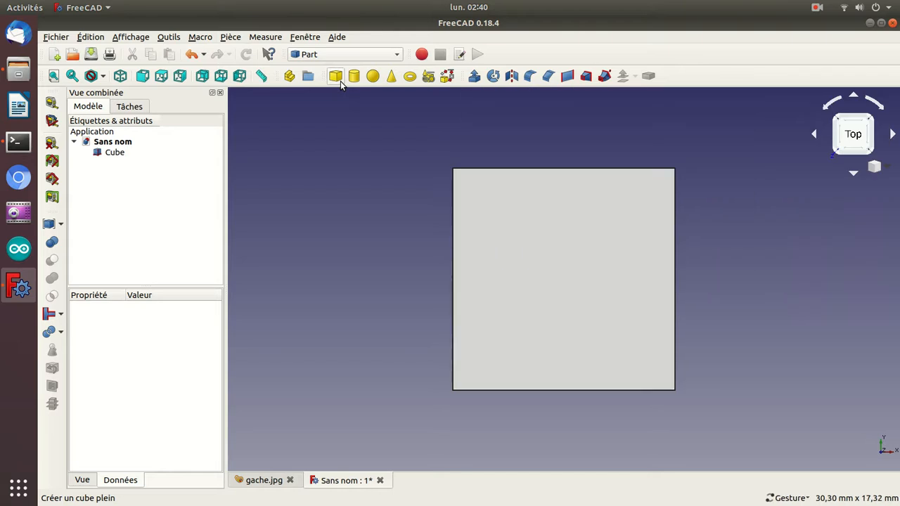
pyautogui.press('0')
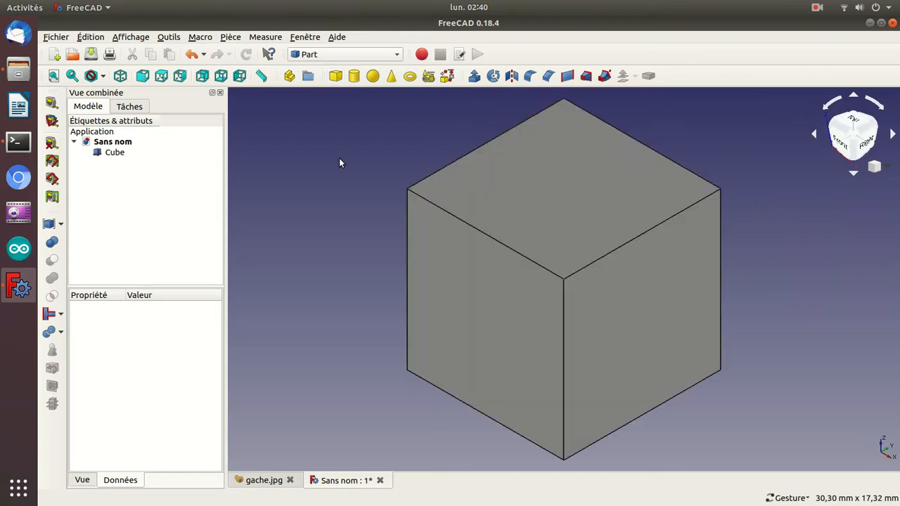
pyautogui.click(113, 152)
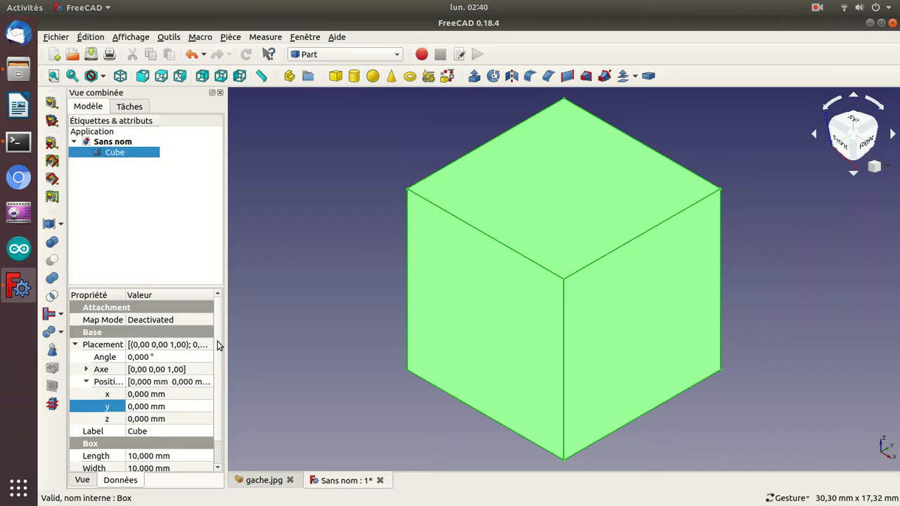
pyautogui.moveTo(217, 342); pyautogui.dragTo(218, 390)
pyautogui.click(141, 432)
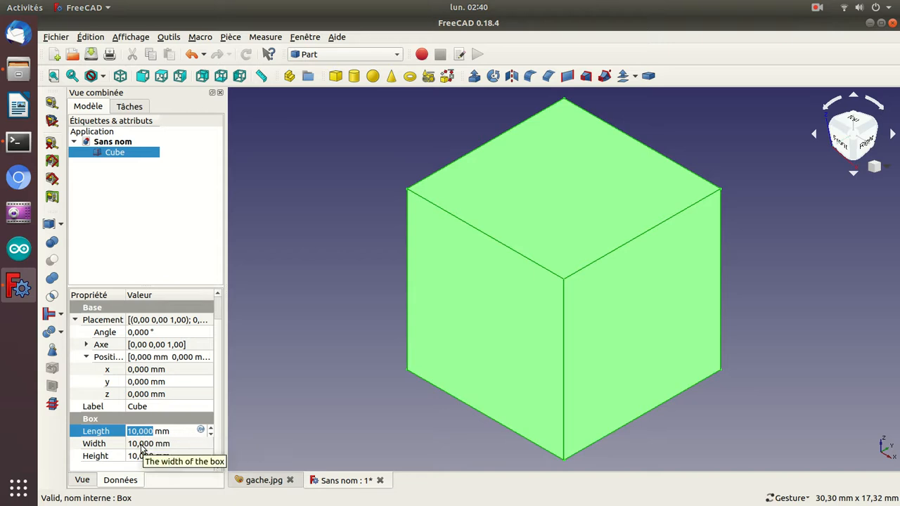
pyautogui.write('58')
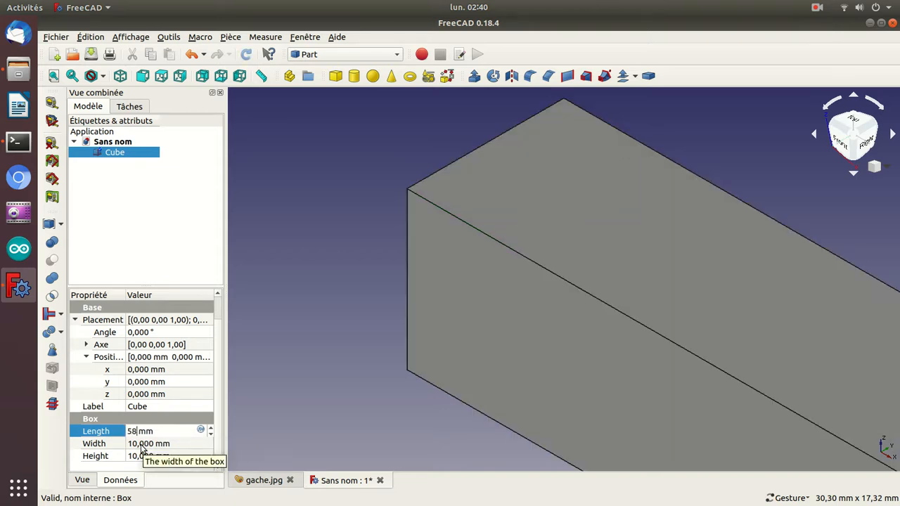
pyautogui.press('Return')
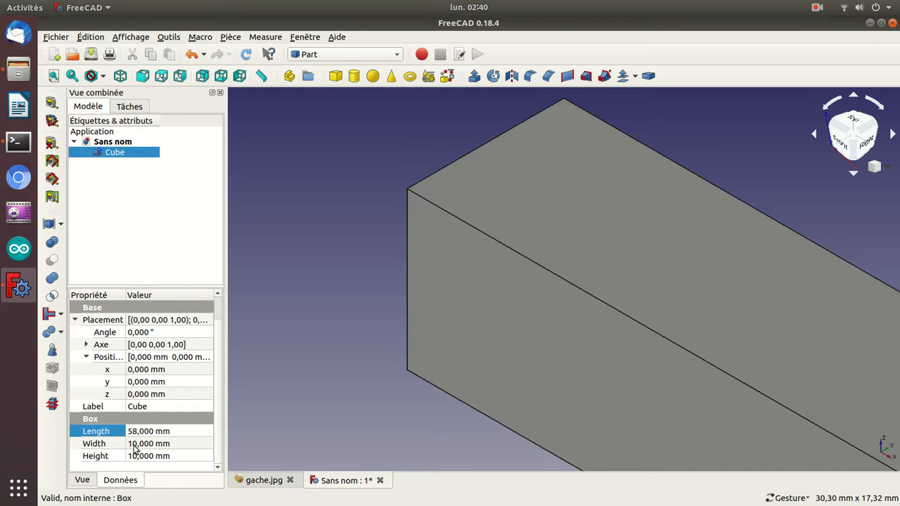
# Set the box's width to 16 mm and its height to 13.8 mm
pyautogui.click(137, 446)
pyautogui.scroll(4, 136, 446)
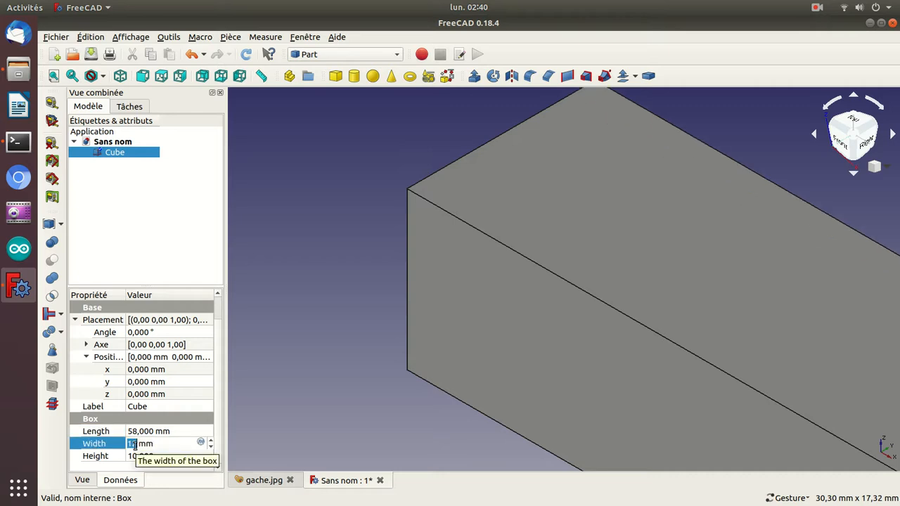
pyautogui.press('Up')
pyautogui.press('Up')
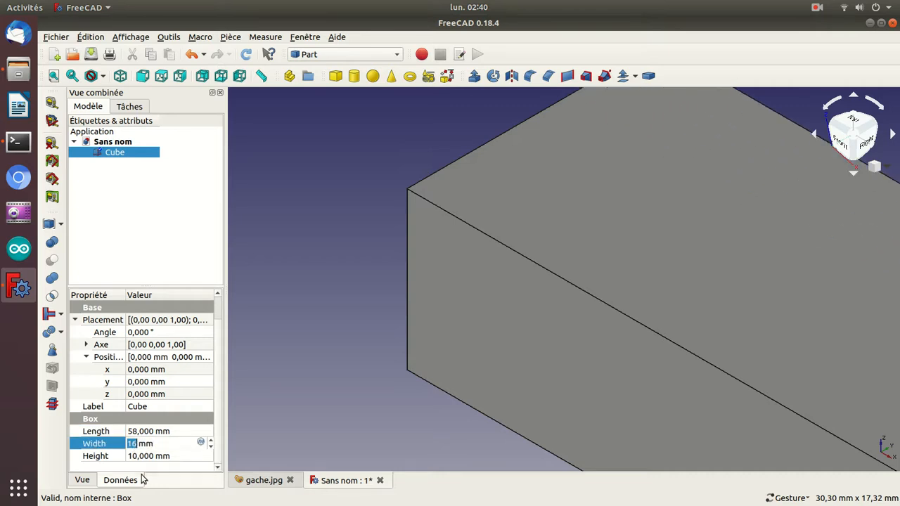
pyautogui.click(137, 456)
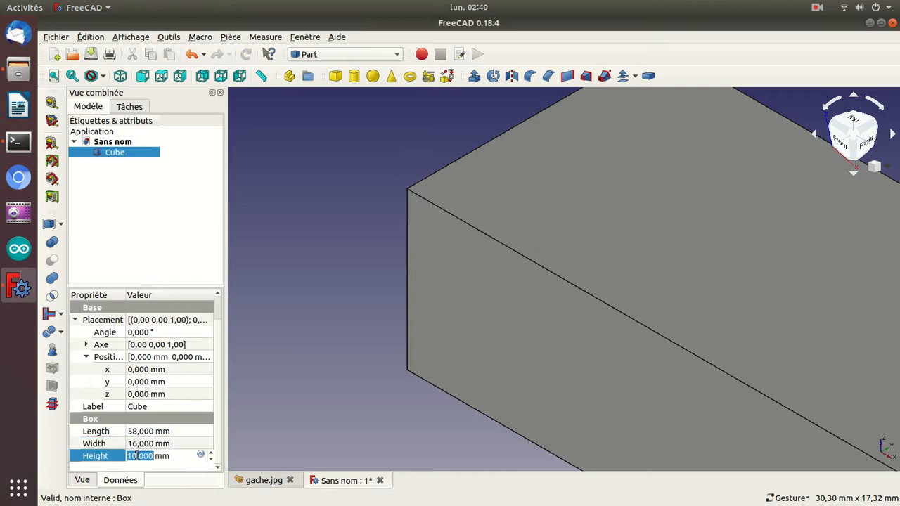
pyautogui.scroll(4, 138, 456)
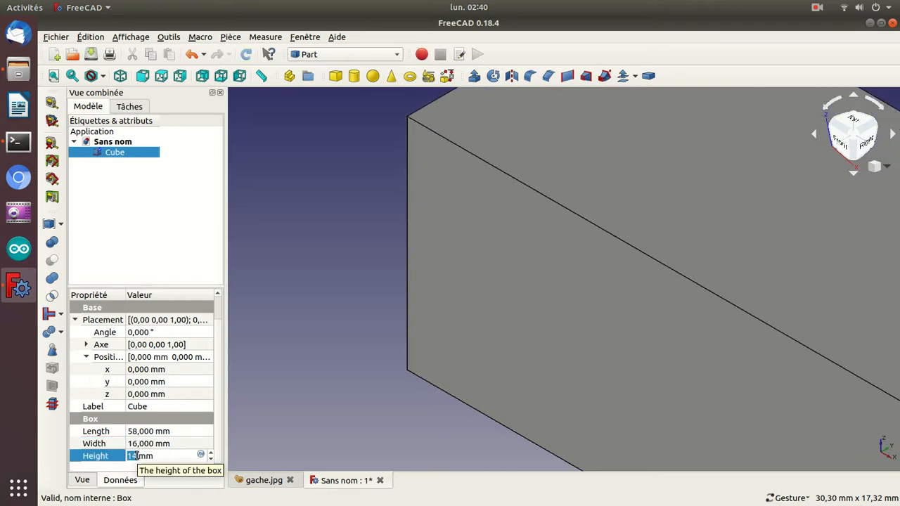
pyautogui.click(137, 456)
pyautogui.write(',8')
pyautogui.scroll(-1, 137, 456)
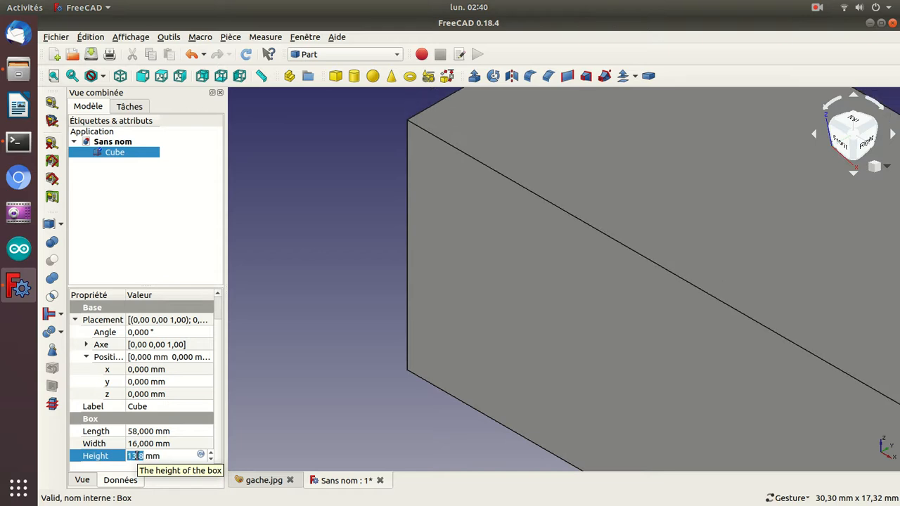
pyautogui.press('Return')
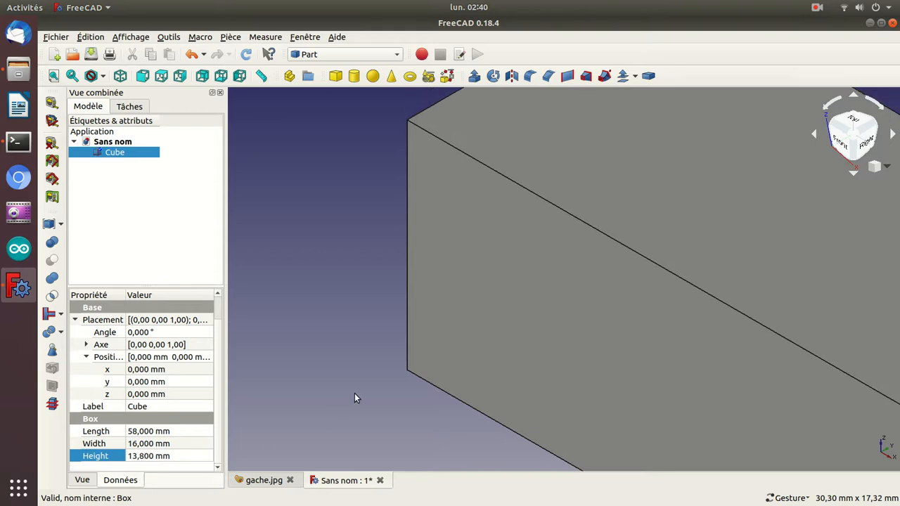
# Examine the whole resized box in the isometric view, from one end to the other
pyautogui.scroll(-3, 354, 398)
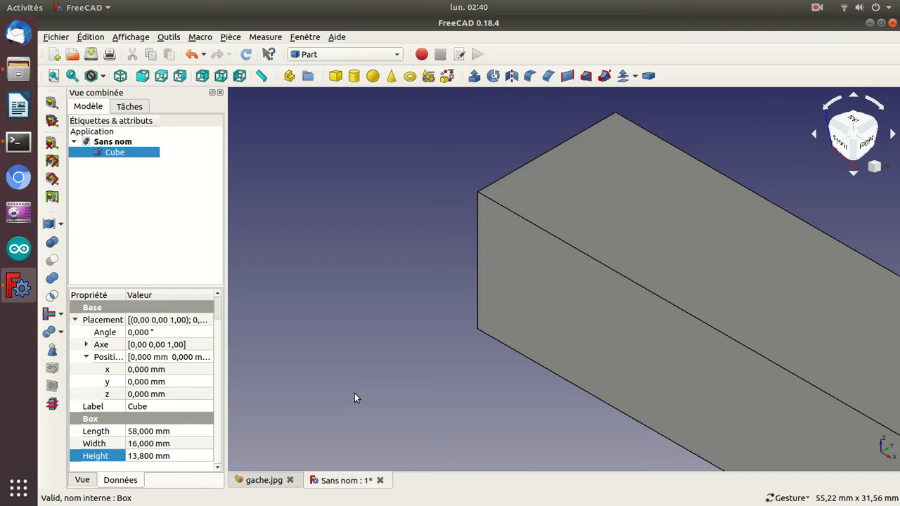
pyautogui.click(355, 394)
pyautogui.press('Up')
pyautogui.press('Up')
pyautogui.press('Left')
pyautogui.press('Left')
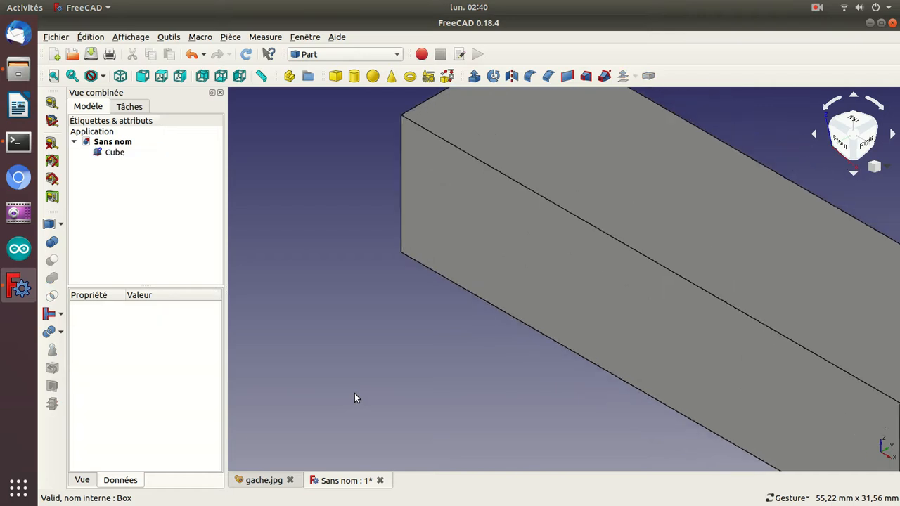
pyautogui.press('Left')
pyautogui.press('Left')
pyautogui.press('Down')
pyautogui.press('Left')
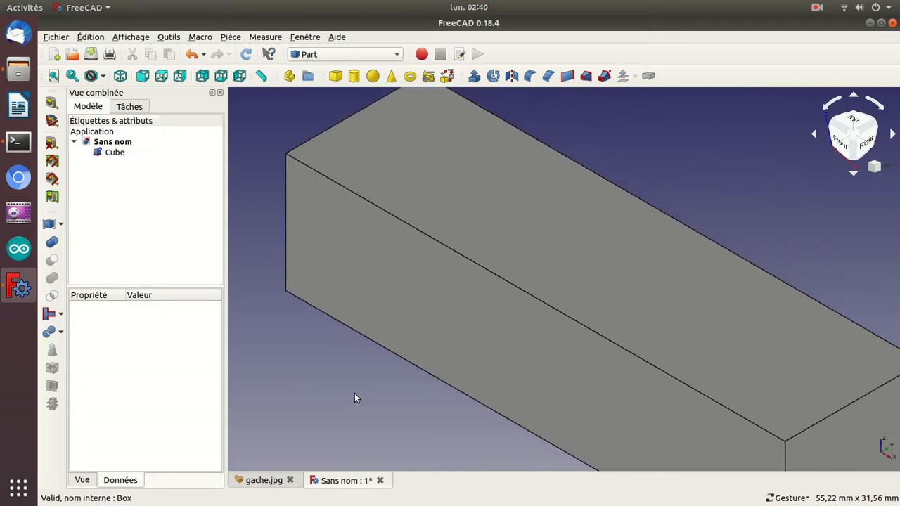
pyautogui.press('-')
pyautogui.press('-')
pyautogui.press('Up')
pyautogui.press('Left')
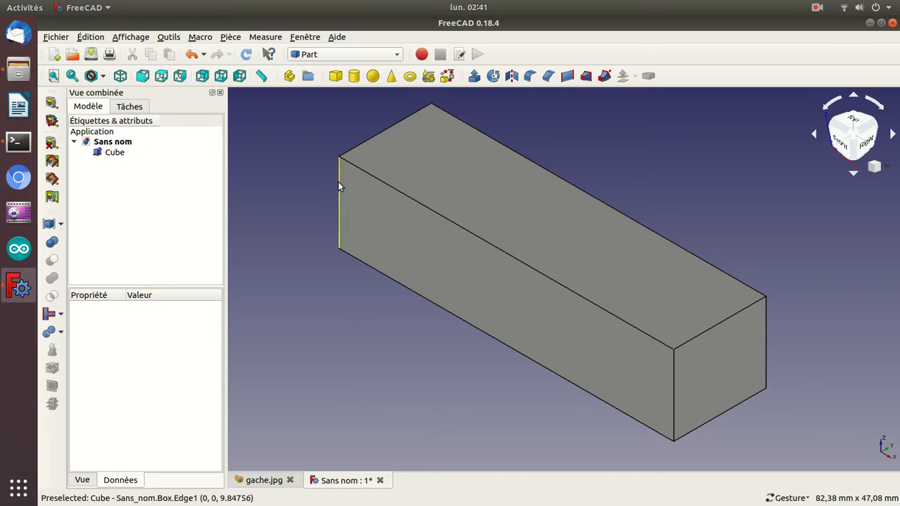
# Add a cylinder with a radius of 5.5 mm and duplicate it in place
pyautogui.click(354, 77)
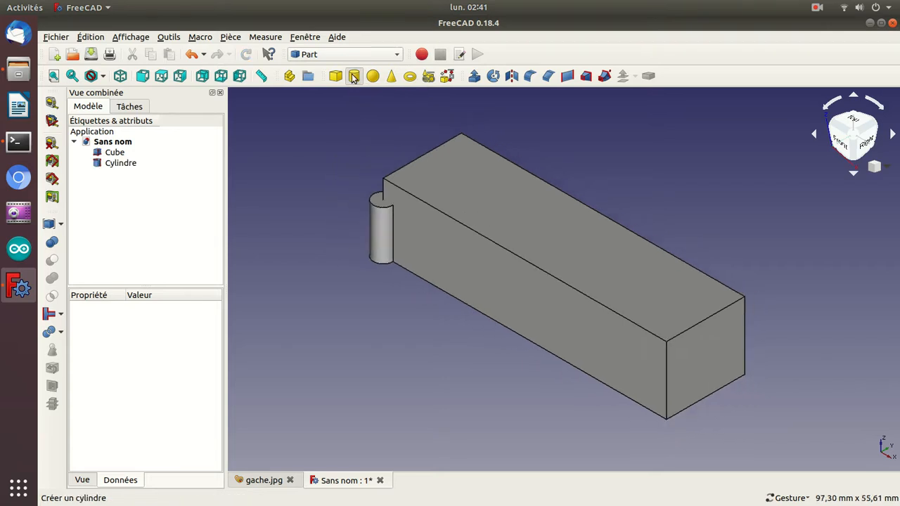
pyautogui.click(118, 164)
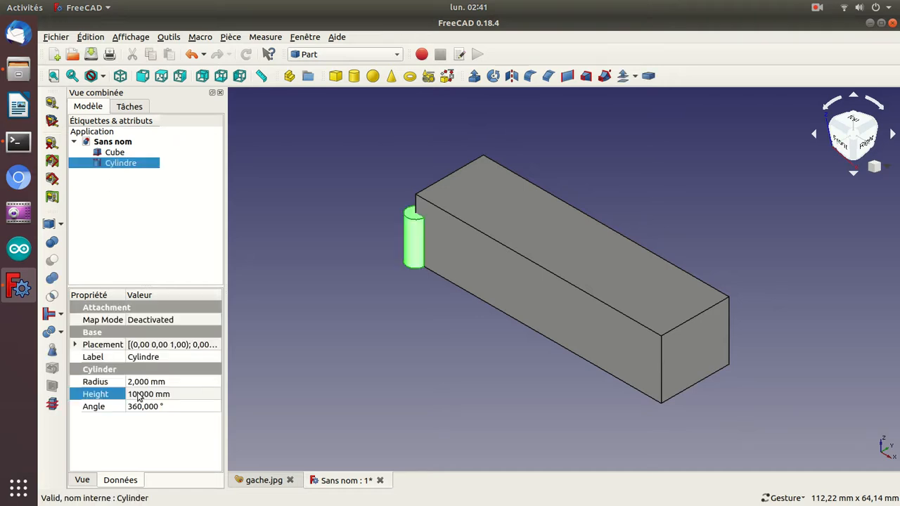
pyautogui.click(132, 382)
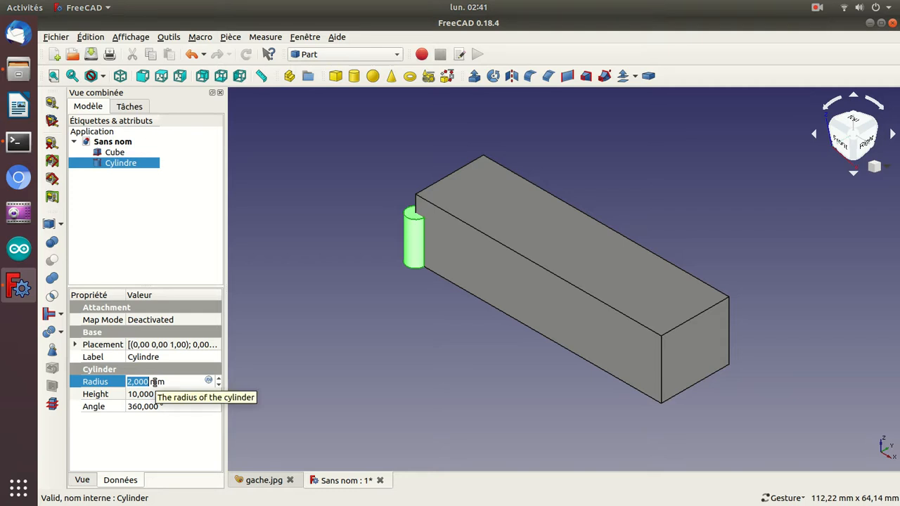
pyautogui.write('5.5')
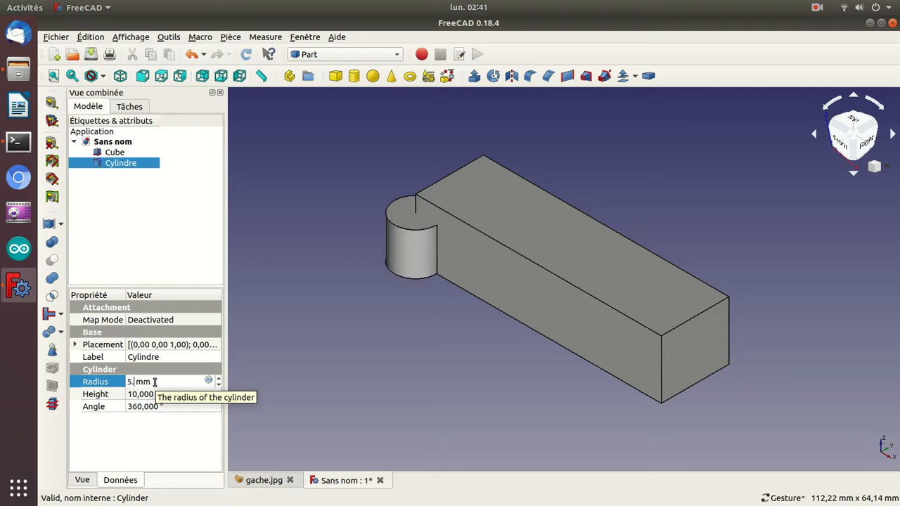
pyautogui.press('Return')
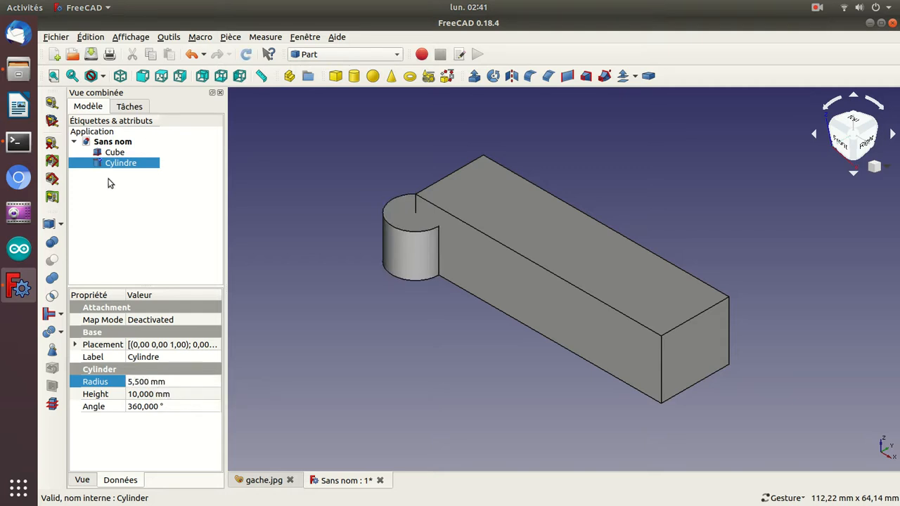
pyautogui.hotkey('ctrl', 'c')
pyautogui.hotkey('ctrl', 'v')
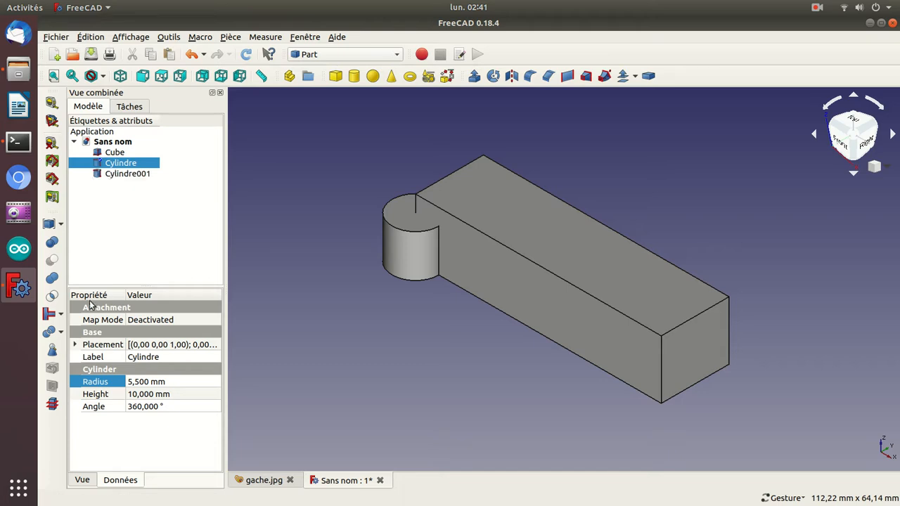
# Set the original cylinder's position to 8 mm in z and 8 mm in y
pyautogui.click(75, 346)
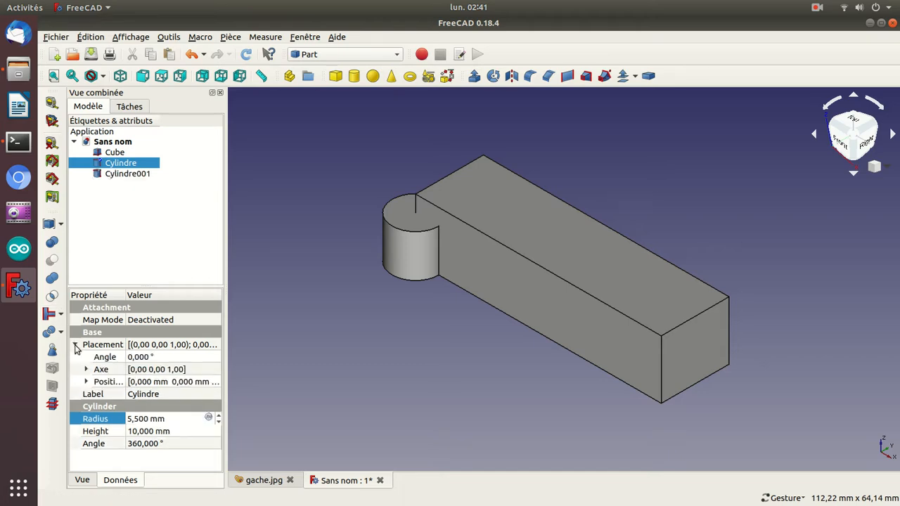
pyautogui.click(86, 382)
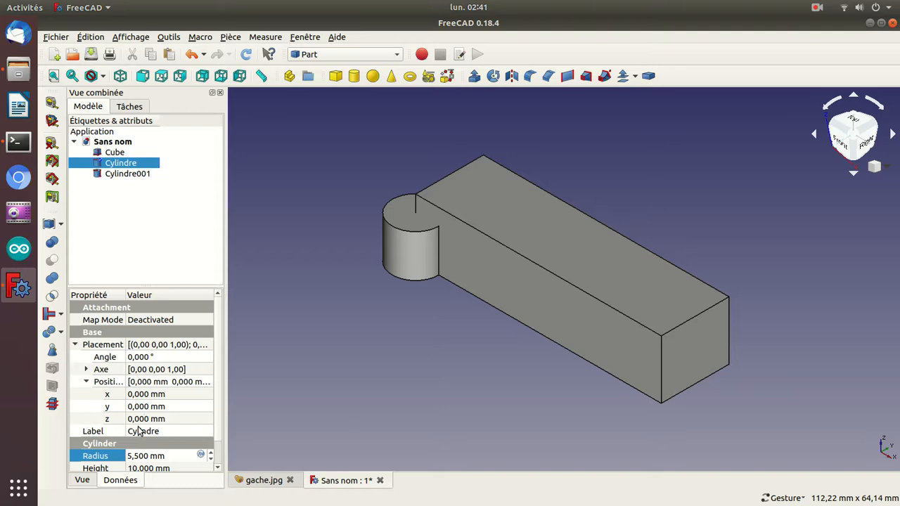
pyautogui.click(140, 418)
pyautogui.scroll(8, 140, 418)
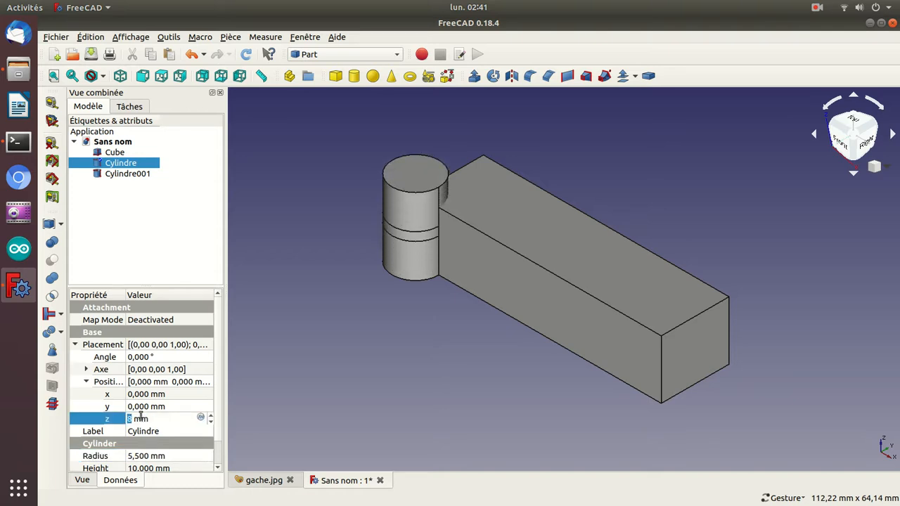
pyautogui.click(137, 407)
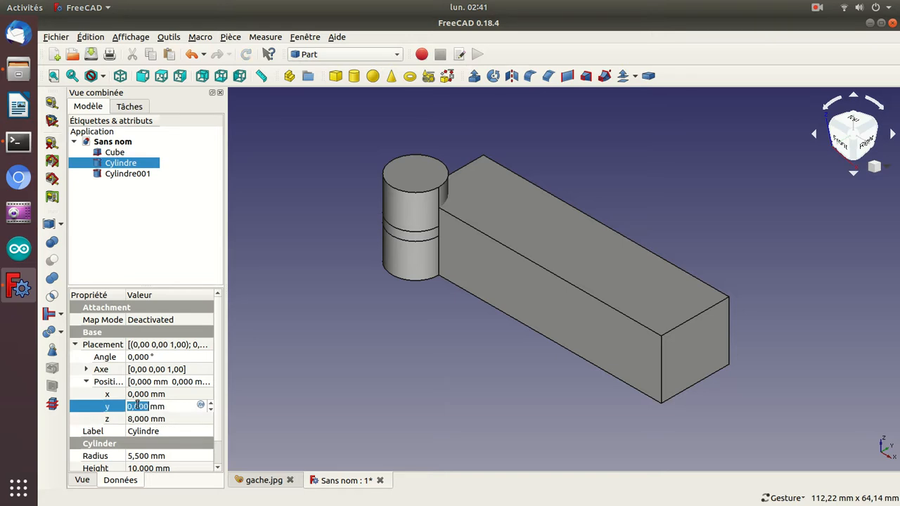
pyautogui.scroll(7, 138, 407)
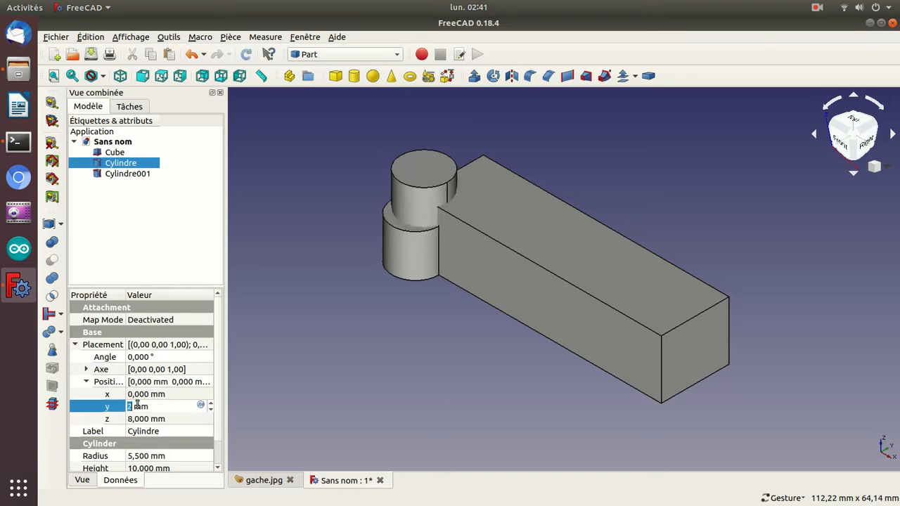
pyautogui.scroll(1, 137, 406)
pyautogui.press('Return')
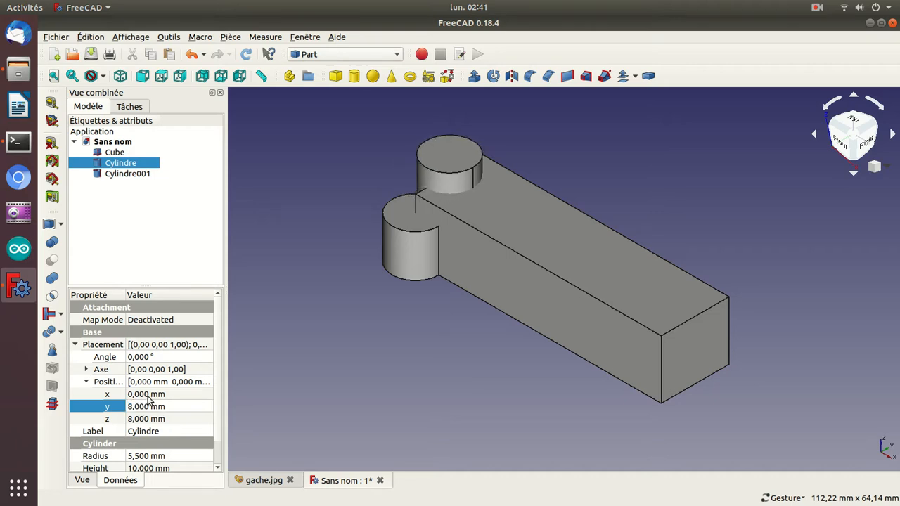
# Move the original cylinder along the box by setting its x position to 18 mm
pyautogui.click(148, 395)
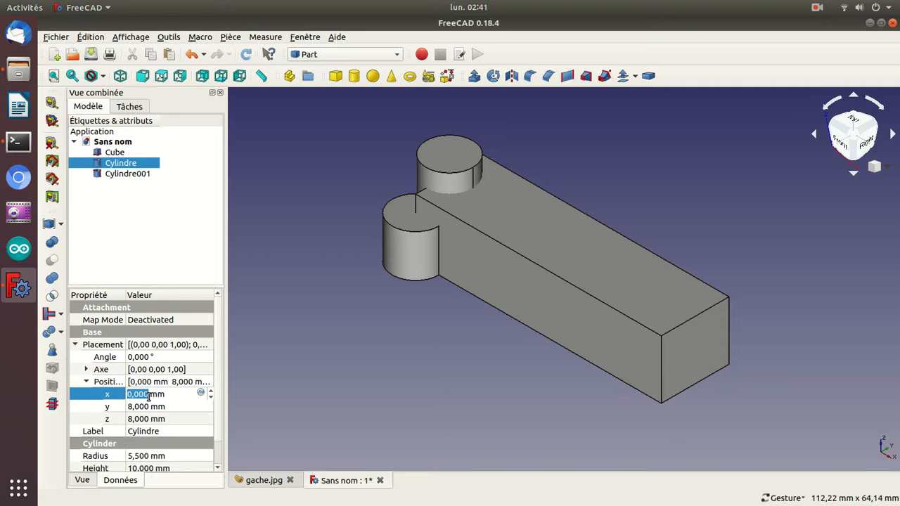
pyautogui.scroll(-1, 149, 396)
pyautogui.scroll(15, 149, 396)
pyautogui.scroll(3, 149, 396)
pyautogui.scroll(1, 148, 396)
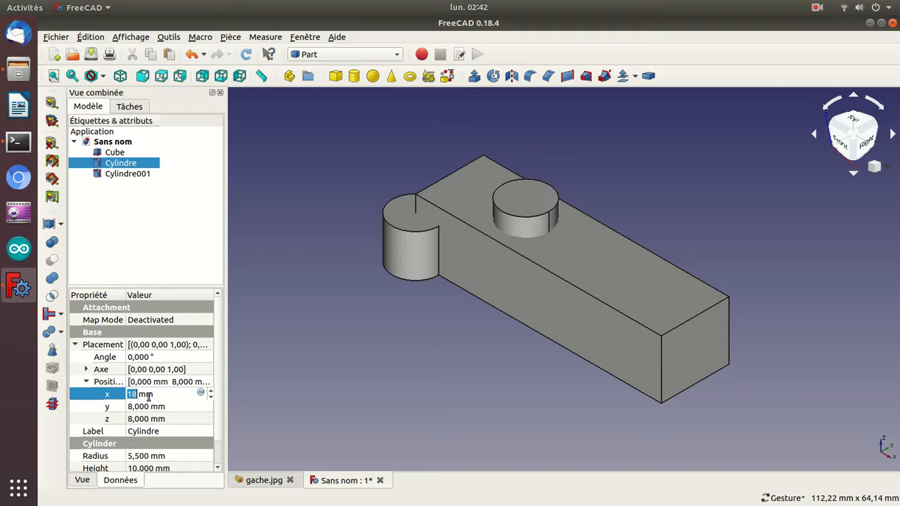
# Confirm the original cylinder's 18 mm x position and examine the hole layout in gache.jpg against the model
pyautogui.press('Return')
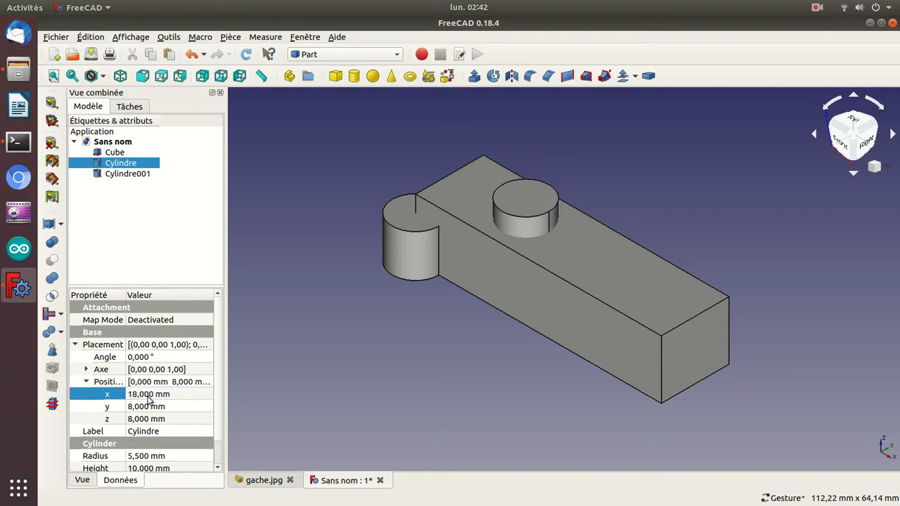
pyautogui.click(271, 483)
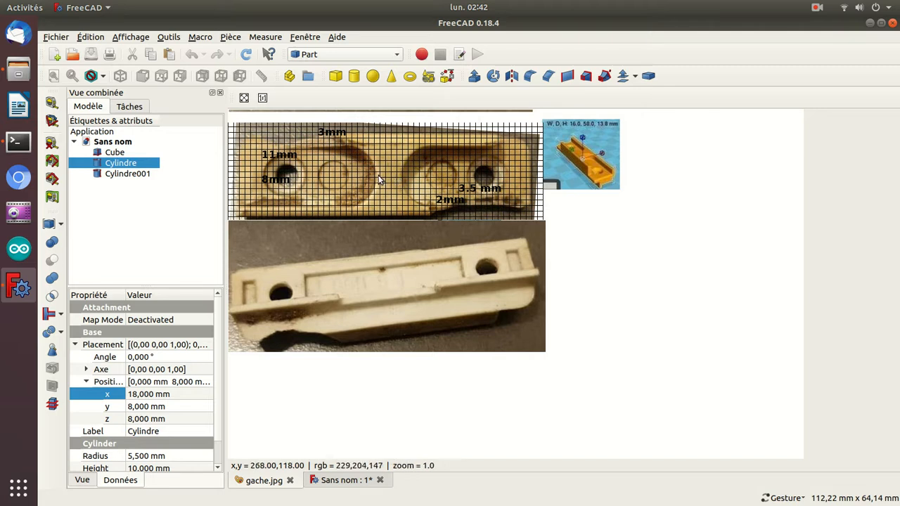
pyautogui.click(340, 484)
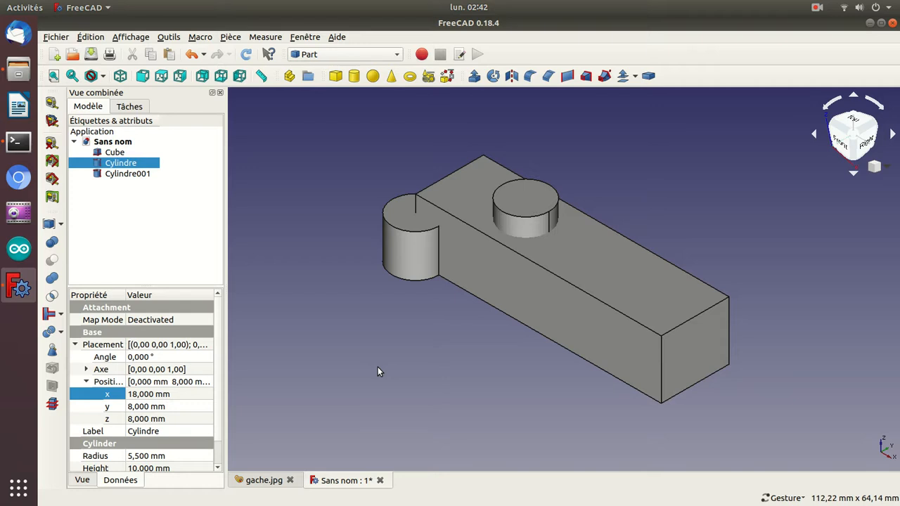
pyautogui.press('Up')
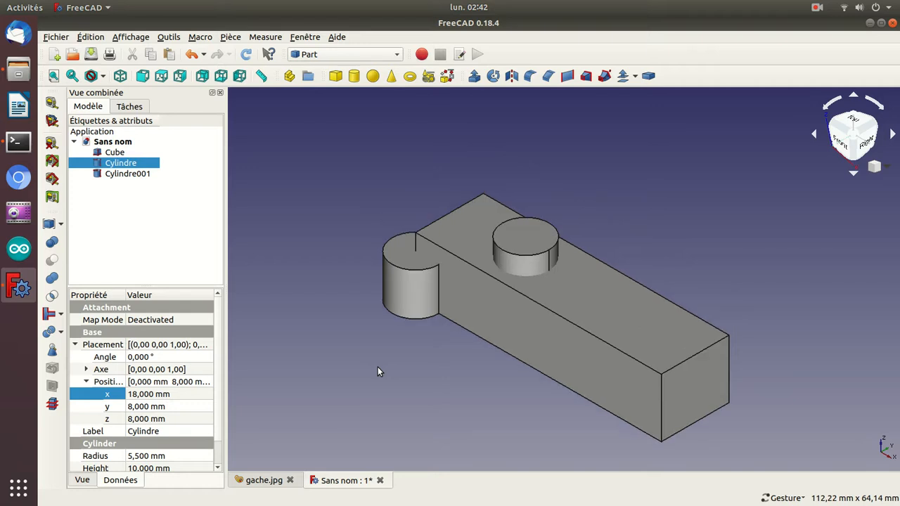
pyautogui.moveTo(325, 237); pyautogui.dragTo(390, 321)
# Set the original cylinder's x position to 16.5 mm
pyautogui.click(174, 395)
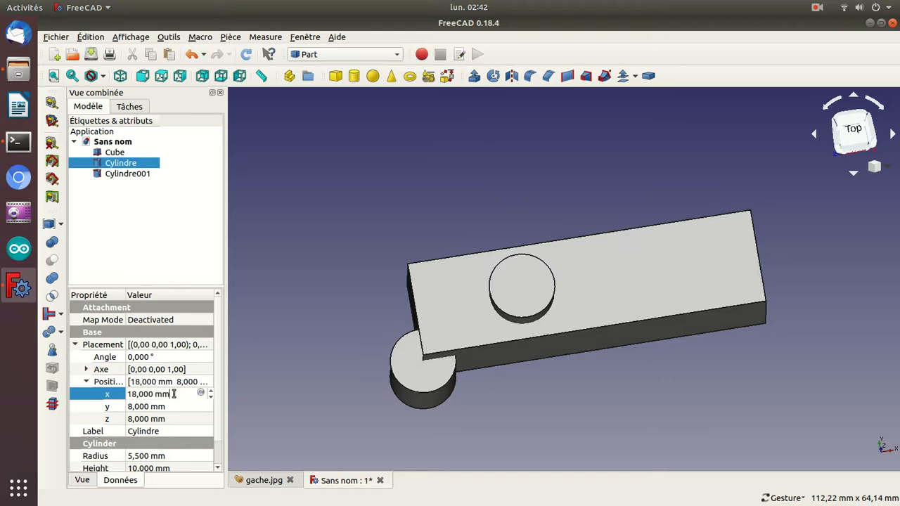
pyautogui.scroll(-7, 173, 395)
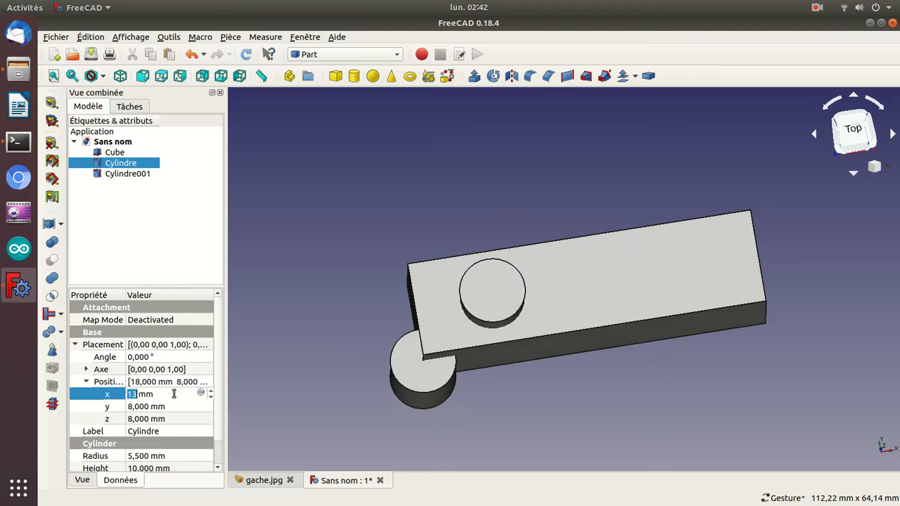
pyautogui.scroll(-1, 174, 395)
pyautogui.write('.5')
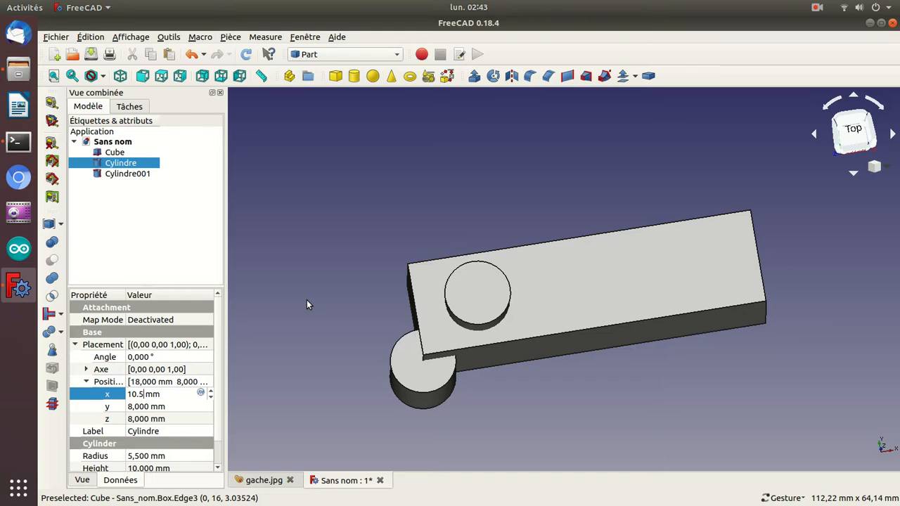
pyautogui.press('Up')
pyautogui.press('Up')
pyautogui.press('Up')
pyautogui.press('Up')
pyautogui.press('Up')
pyautogui.press('Up')
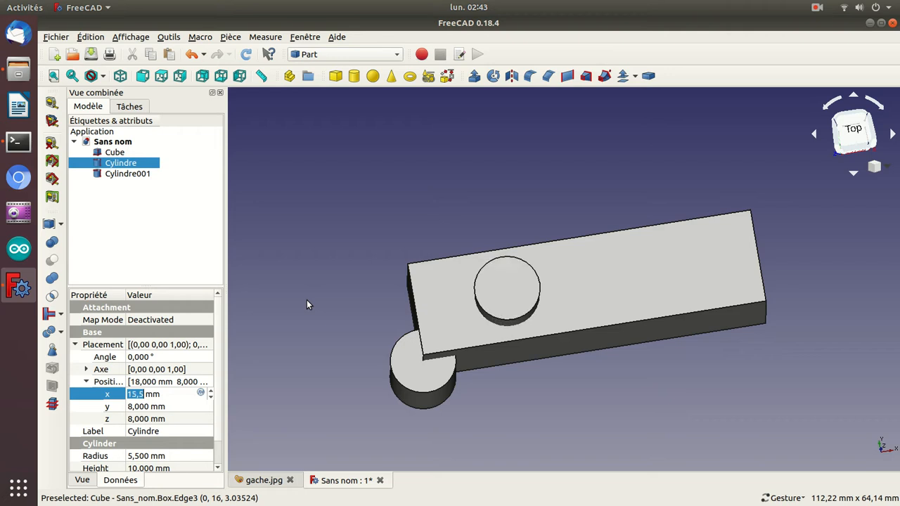
pyautogui.press('Return')
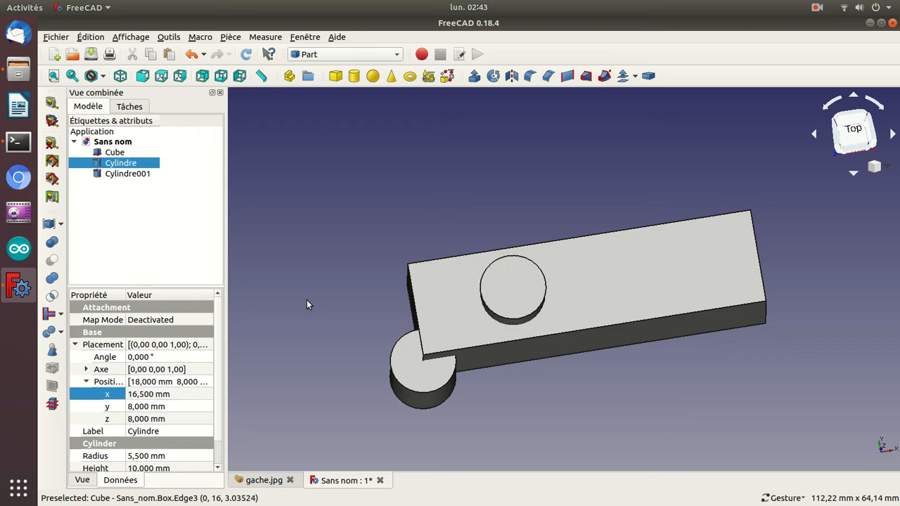
# Set the duplicate cylinder's position to 8 mm in z and 8 mm in y
pyautogui.click(413, 372)
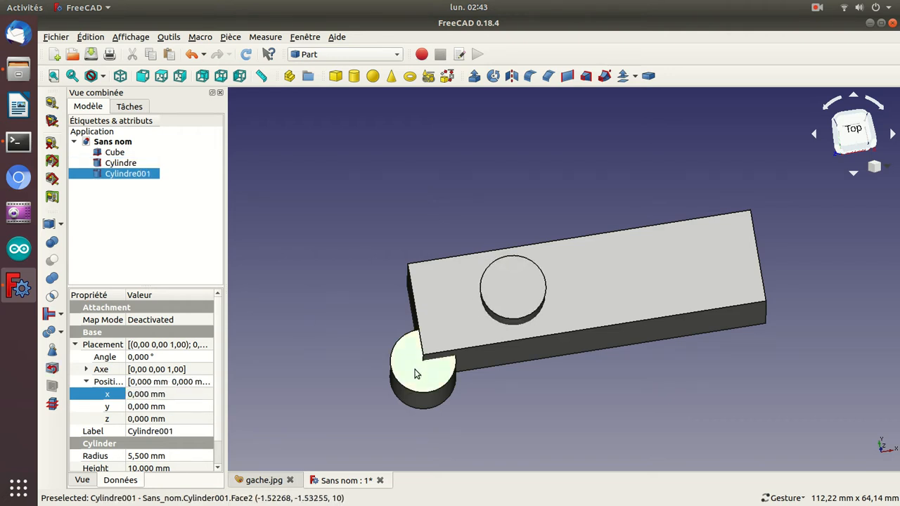
pyautogui.click(143, 418)
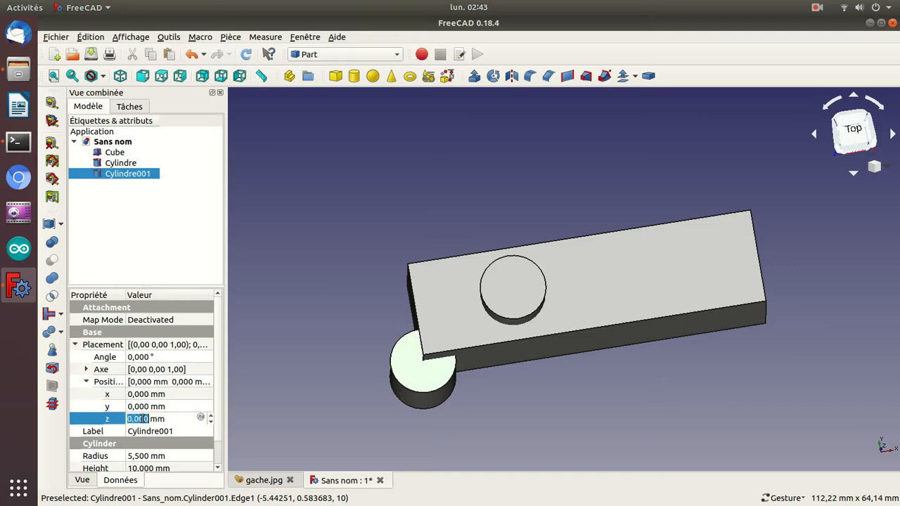
pyautogui.scroll(7, 143, 418)
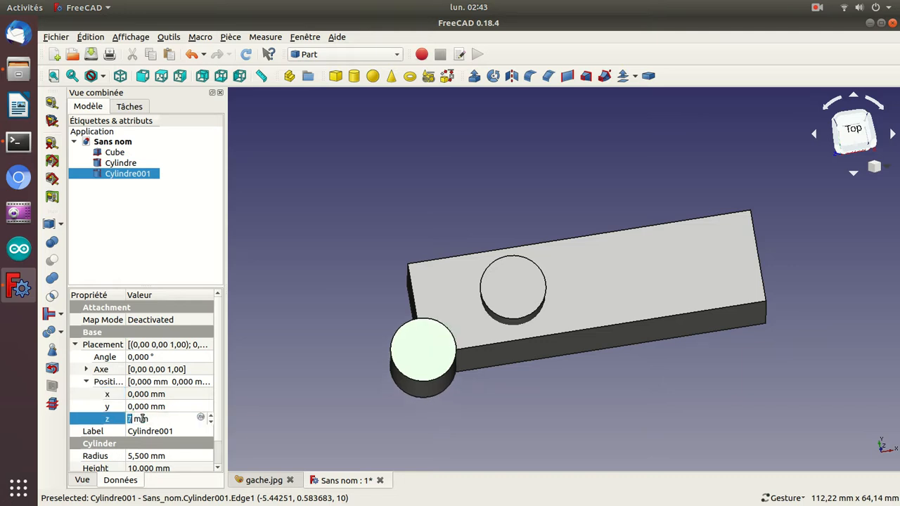
pyautogui.moveTo(277, 398); pyautogui.dragTo(380, 256)
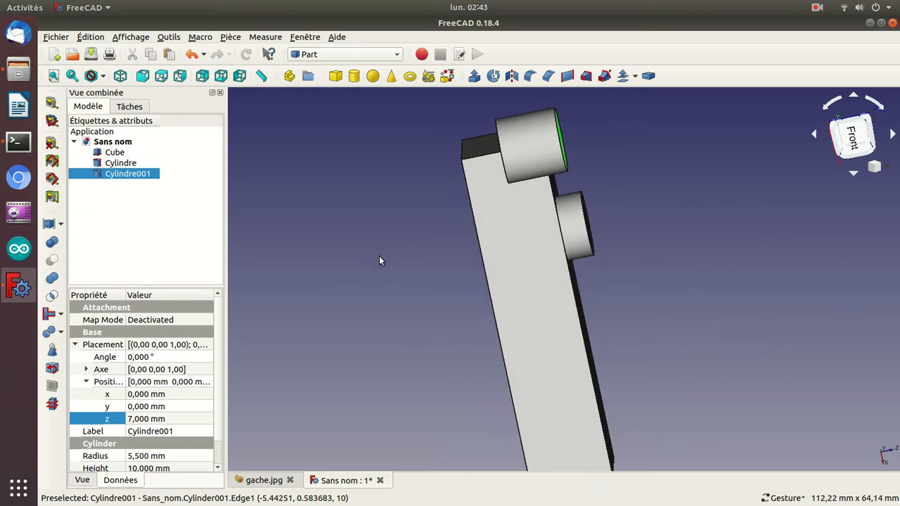
pyautogui.click(187, 417)
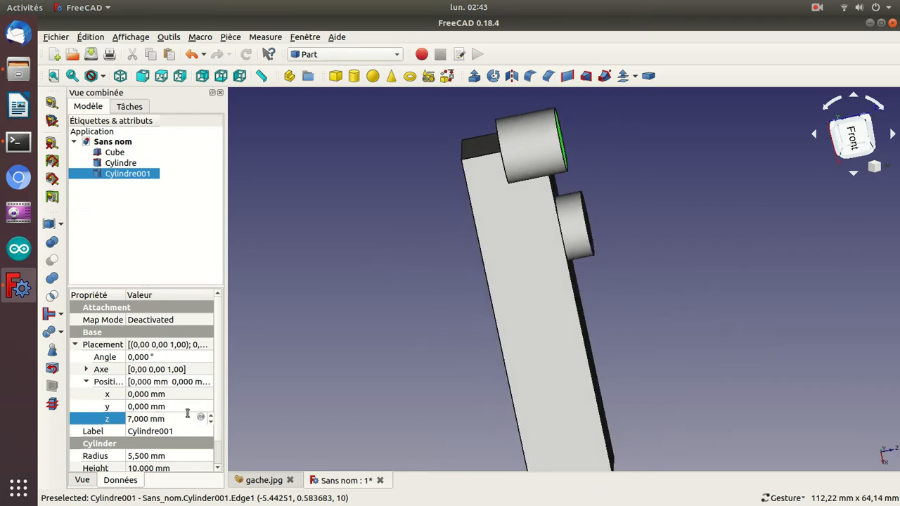
pyautogui.scroll(1, 187, 414)
pyautogui.press('Return')
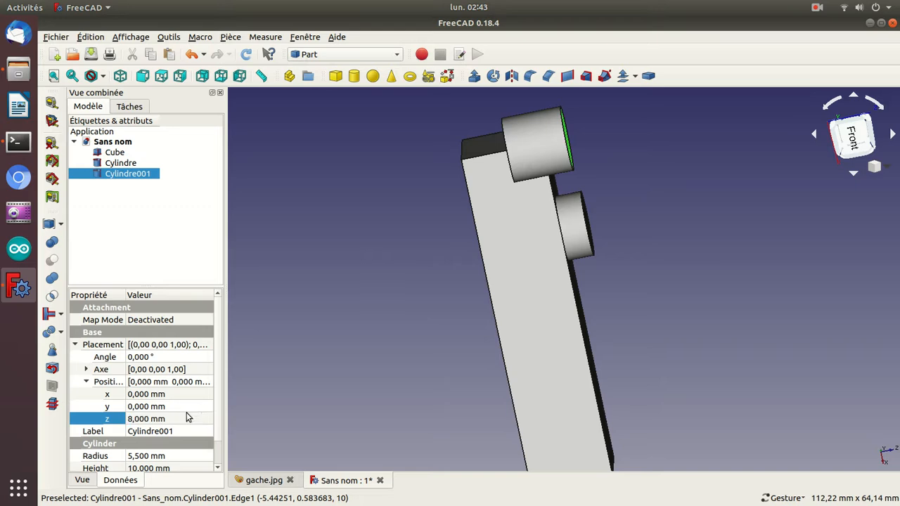
pyautogui.click(164, 406)
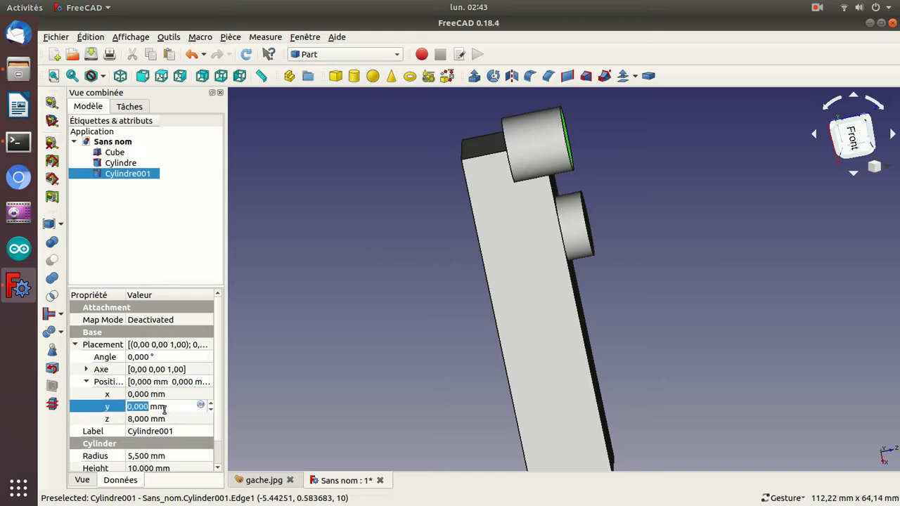
pyautogui.write('8')
pyautogui.press('Return')
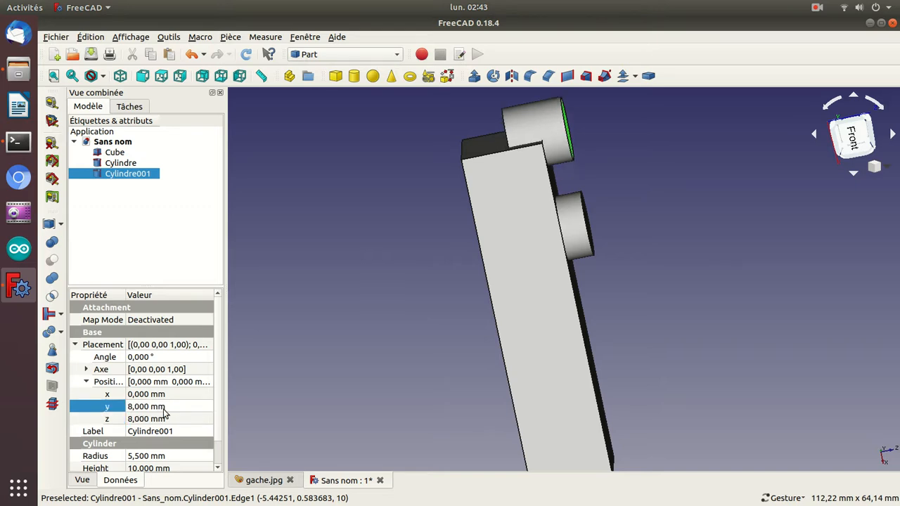
pyautogui.moveTo(330, 288); pyautogui.dragTo(381, 292)
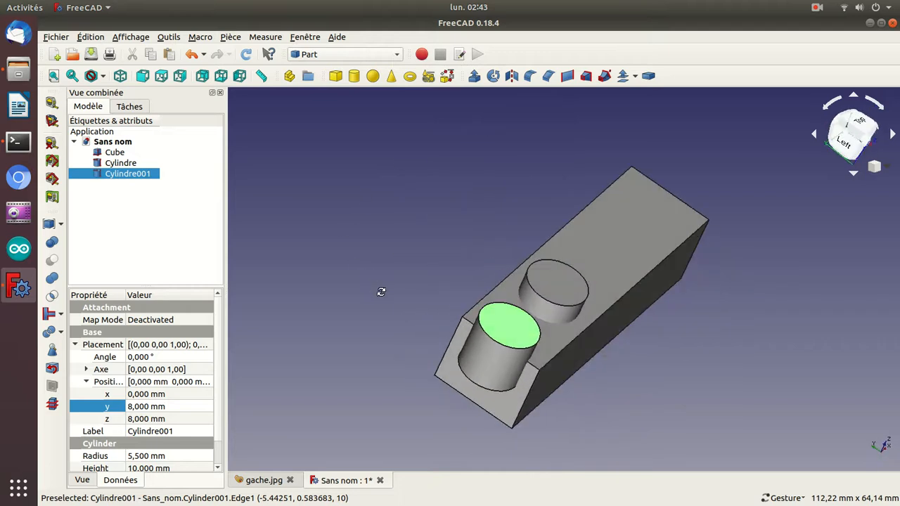
# Move the duplicate cylinder along the box by setting its x position to 27 mm
pyautogui.click(133, 394)
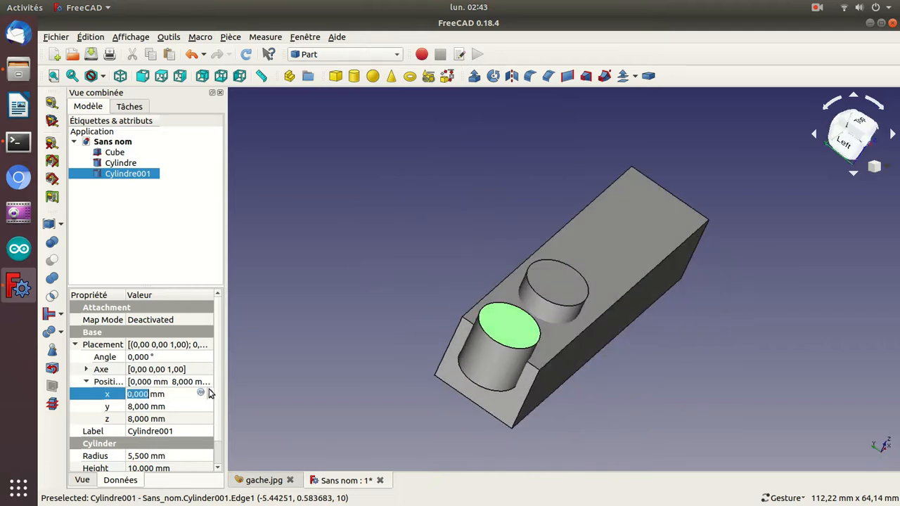
pyautogui.write('21')
pyautogui.write('.5')
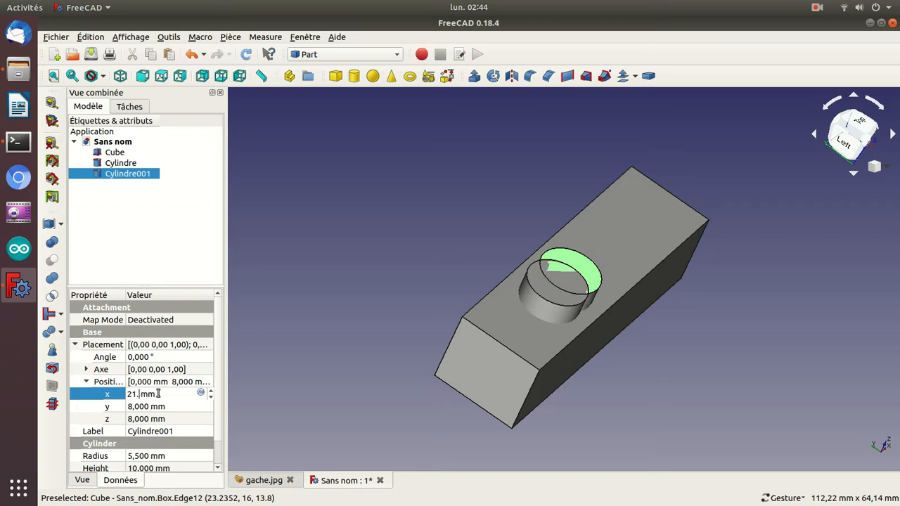
pyautogui.scroll(5, 158, 394)
pyautogui.scroll(1, 159, 393)
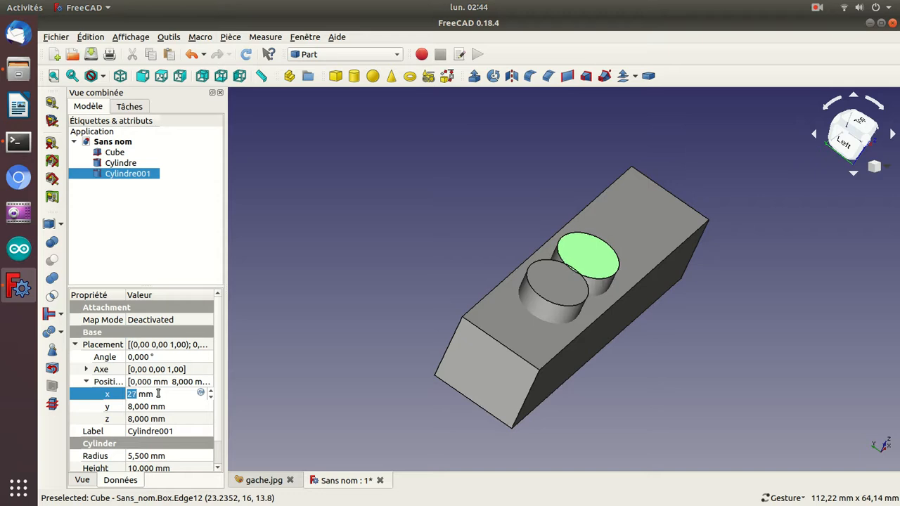
pyautogui.moveTo(439, 206); pyautogui.dragTo(413, 303)
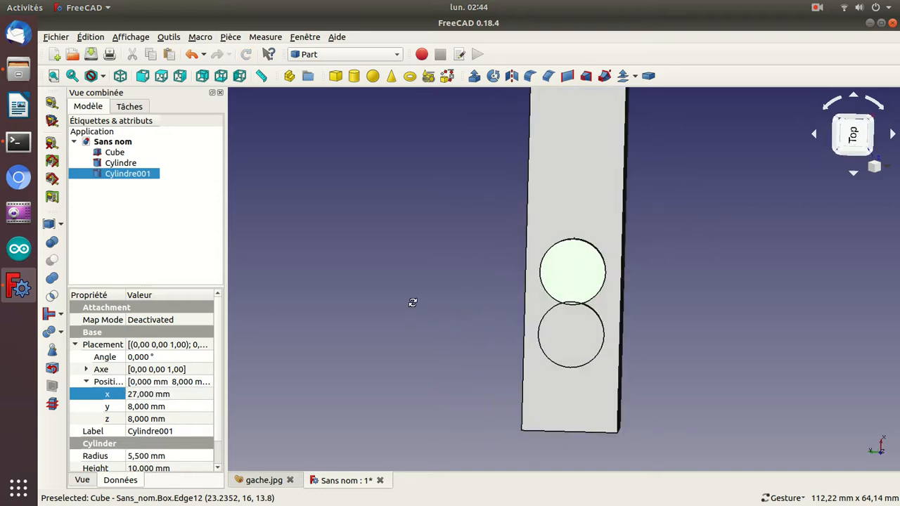
# Set the original cylinder's x position to 16 mm
pyautogui.click(545, 343)
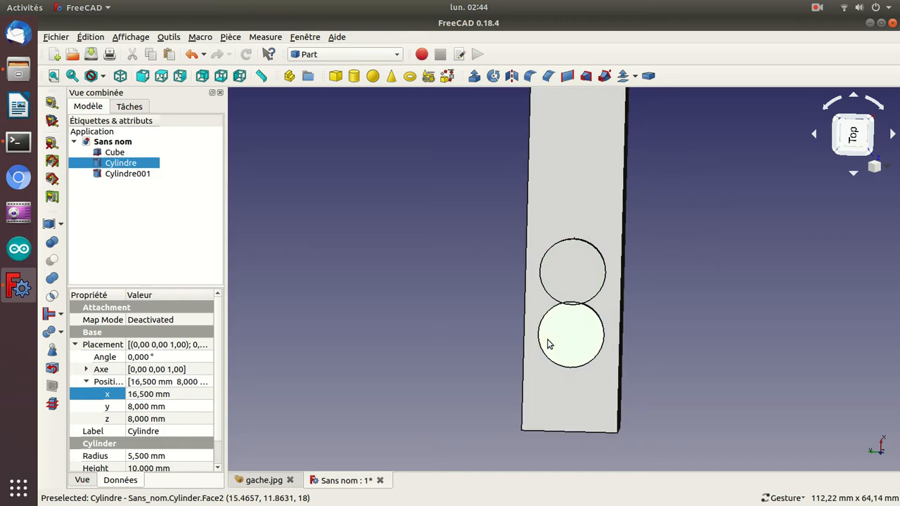
pyautogui.click(144, 395)
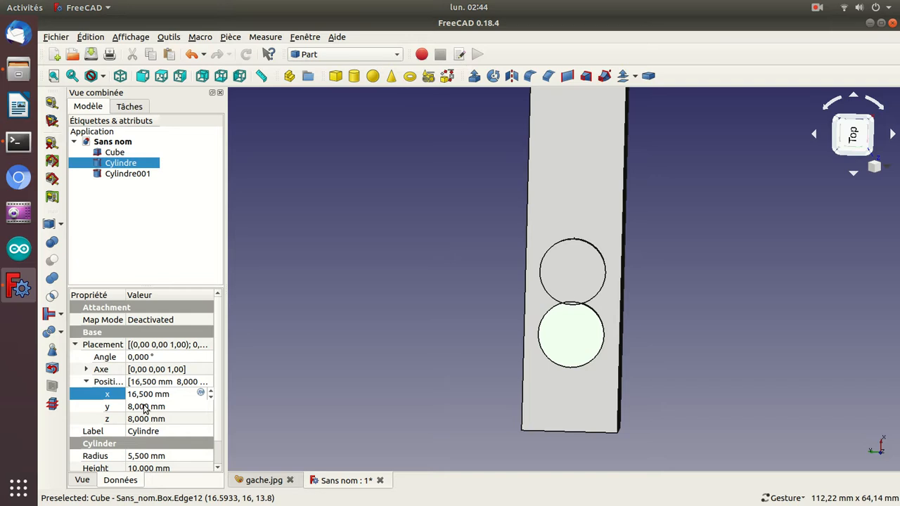
pyautogui.press('BackSpace')
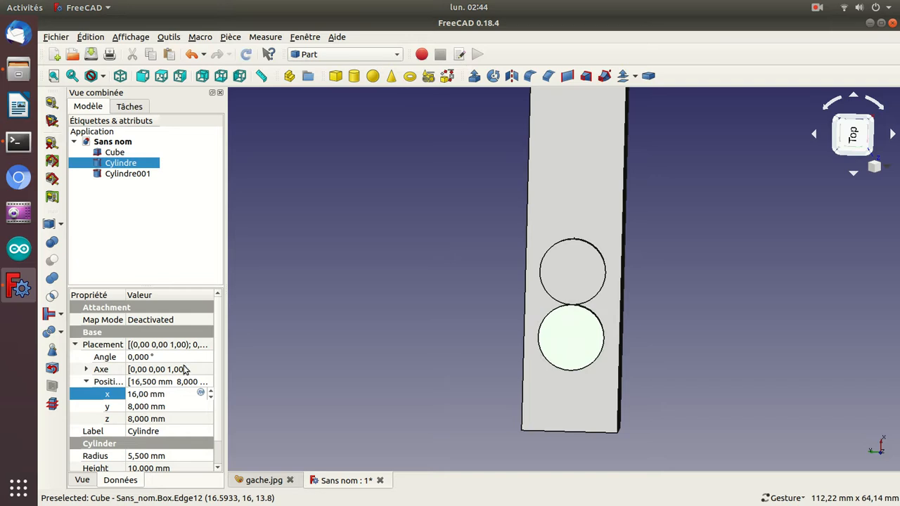
# Set the duplicate cylinder's x position to 26.5 mm
pyautogui.click(141, 175)
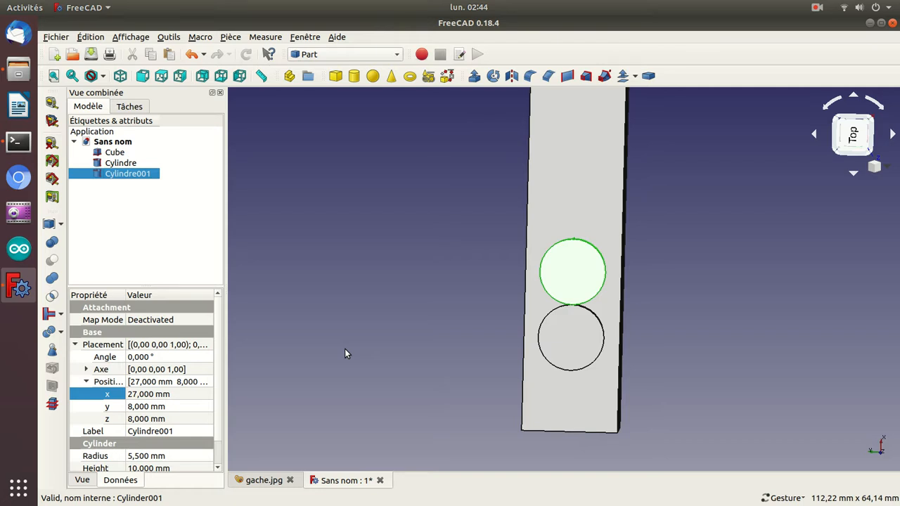
pyautogui.click(142, 394)
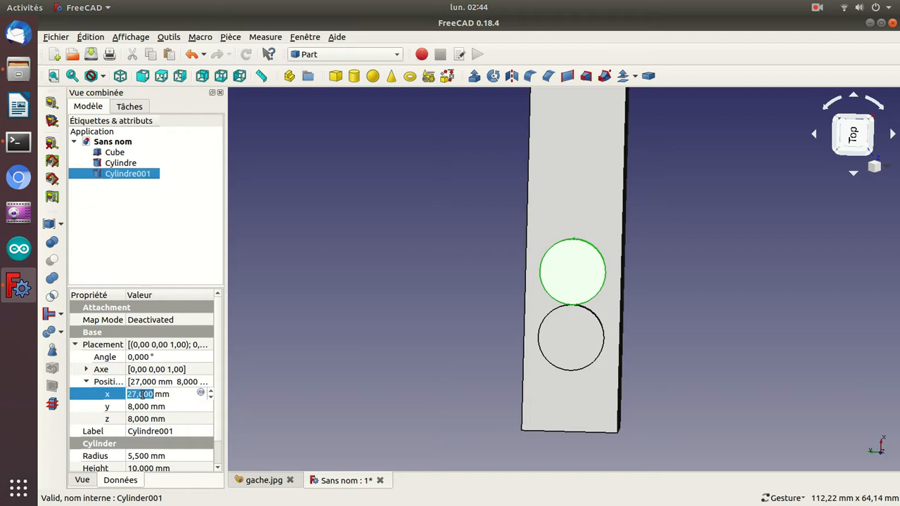
pyautogui.click(142, 395)
pyautogui.press('Down')
pyautogui.press('Right')
pyautogui.write(',5')
pyautogui.press('Return')
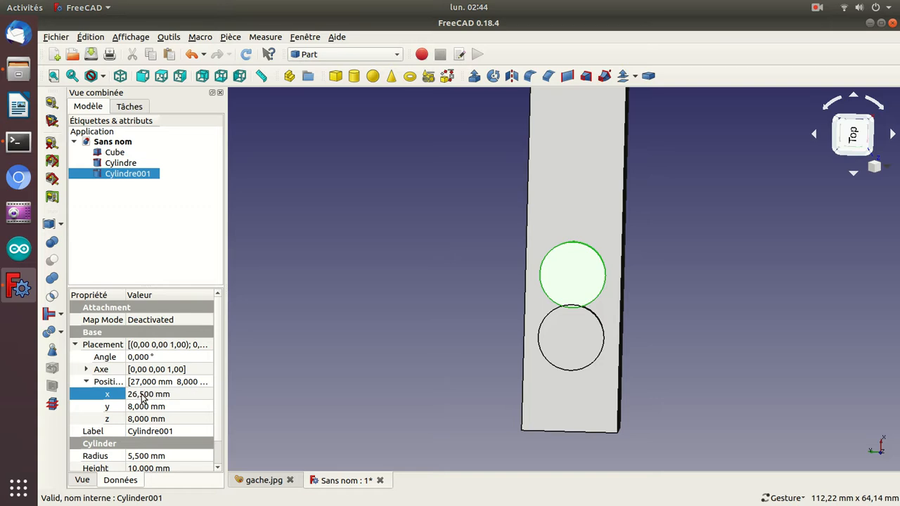
# Move the original cylinder past the duplicate by setting its x position to 36.5 mm
pyautogui.click(121, 164)
pyautogui.click(133, 395)
pyautogui.click(133, 395)
pyautogui.doubleClick(132, 394)
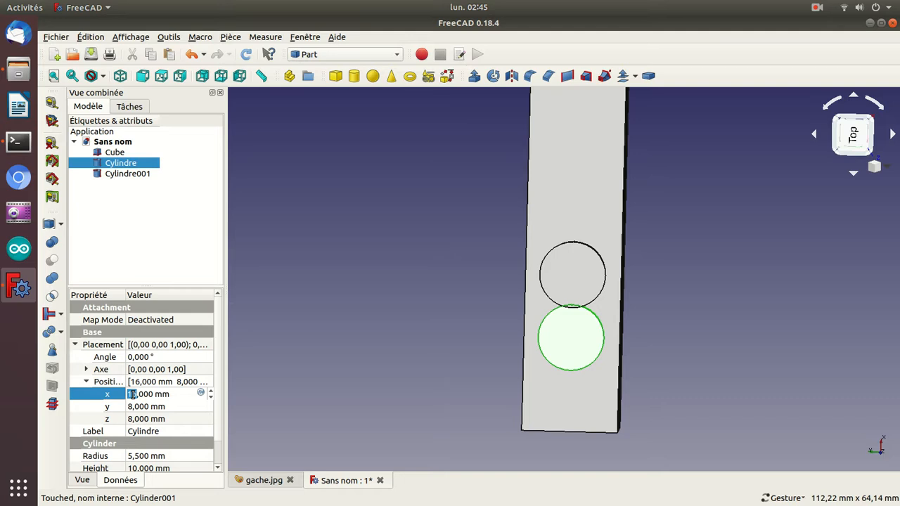
pyautogui.write('31.5')
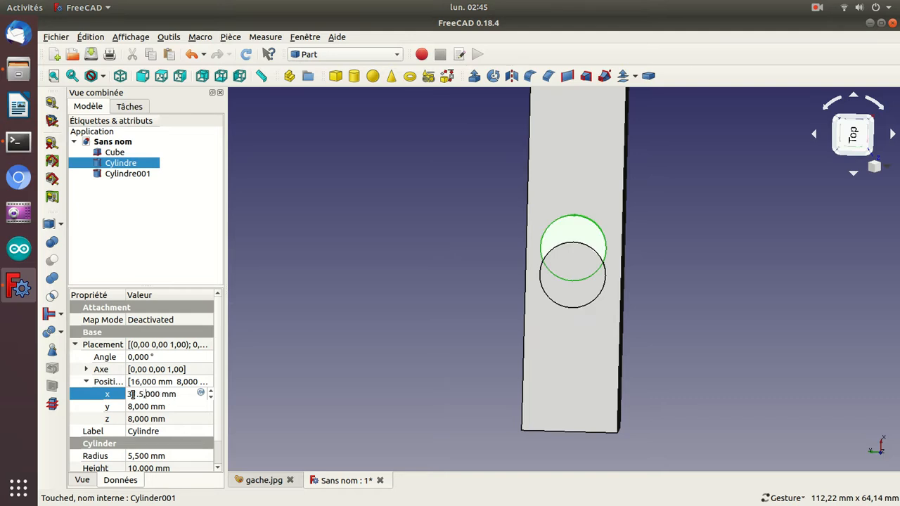
pyautogui.press('Delete')
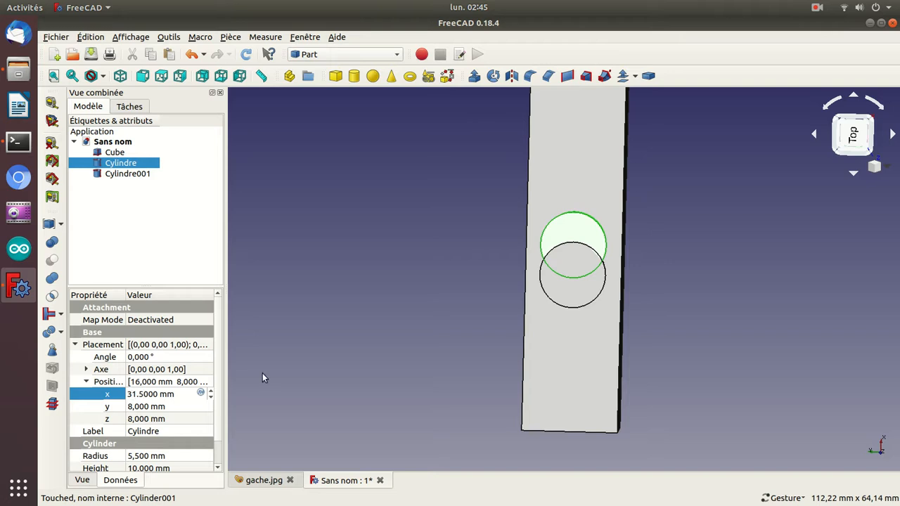
pyautogui.press('Right')
pyautogui.press('BackSpace')
pyautogui.press('Up')
pyautogui.press('Up')
pyautogui.press('Up')
pyautogui.press('Up')
pyautogui.press('Up')
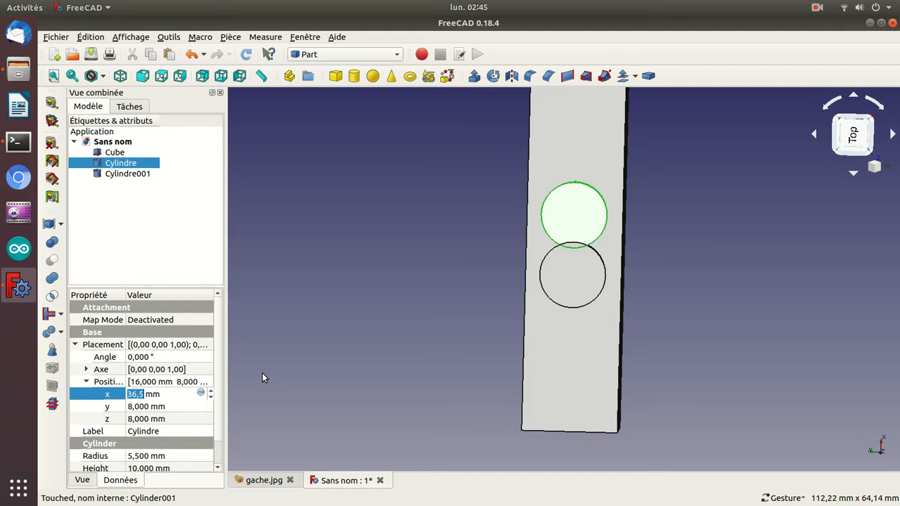
# Set the original cylinder's x position to 37.5 mm
pyautogui.click(135, 175)
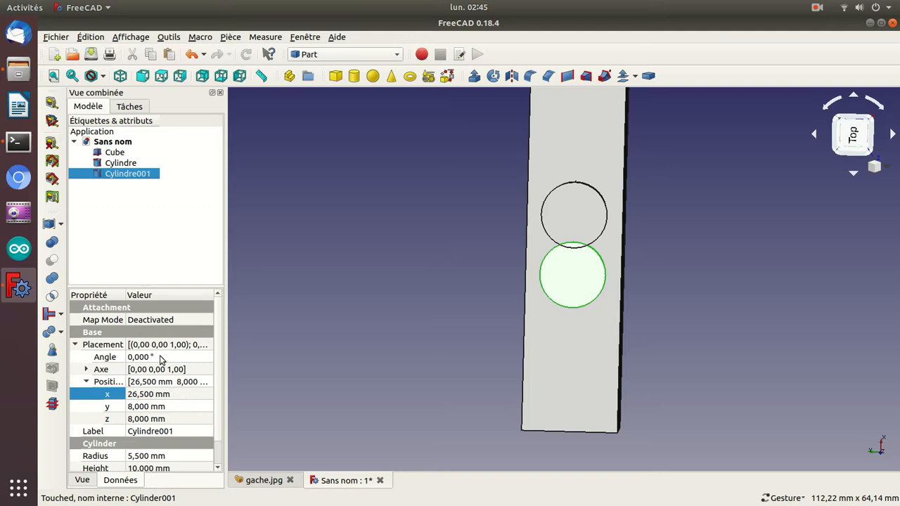
pyautogui.click(123, 164)
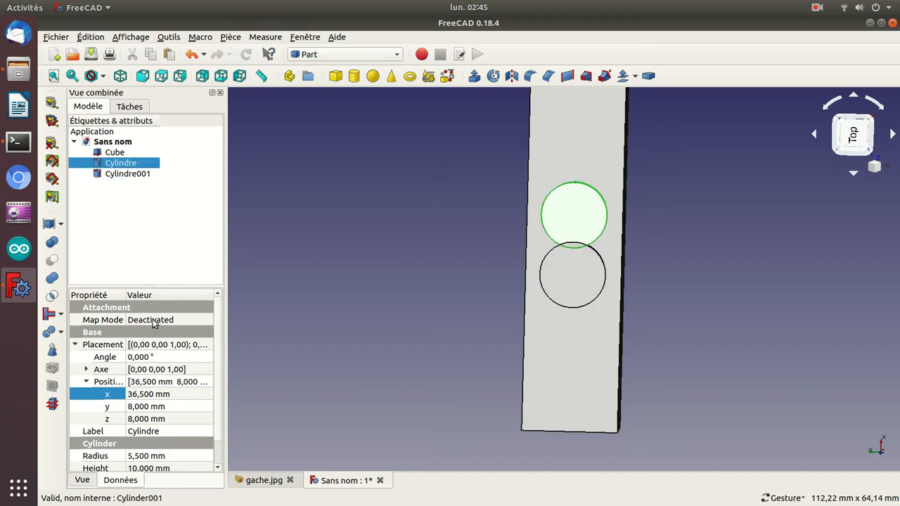
pyautogui.click(149, 397)
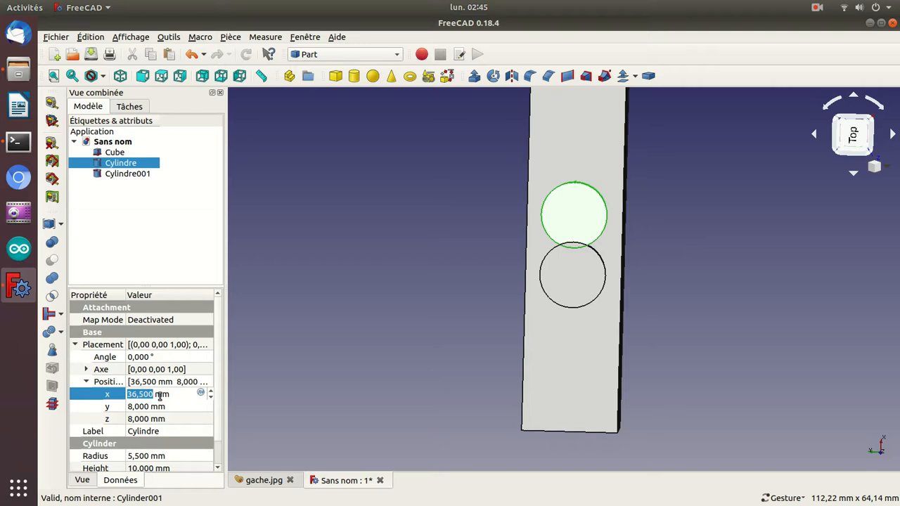
pyautogui.write('37,5')
pyautogui.press('Return')
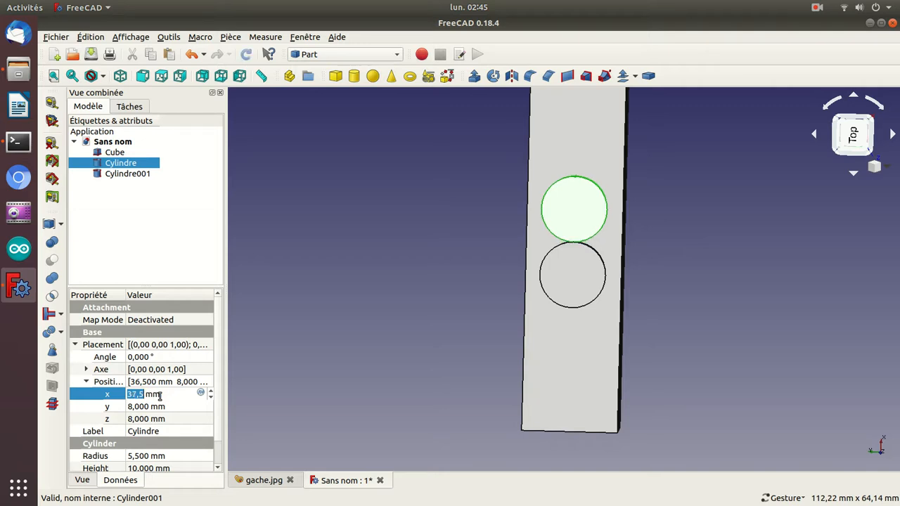
# Set the duplicate cylinder's x position to 21 mm
pyautogui.moveTo(422, 159); pyautogui.dragTo(279, 206)
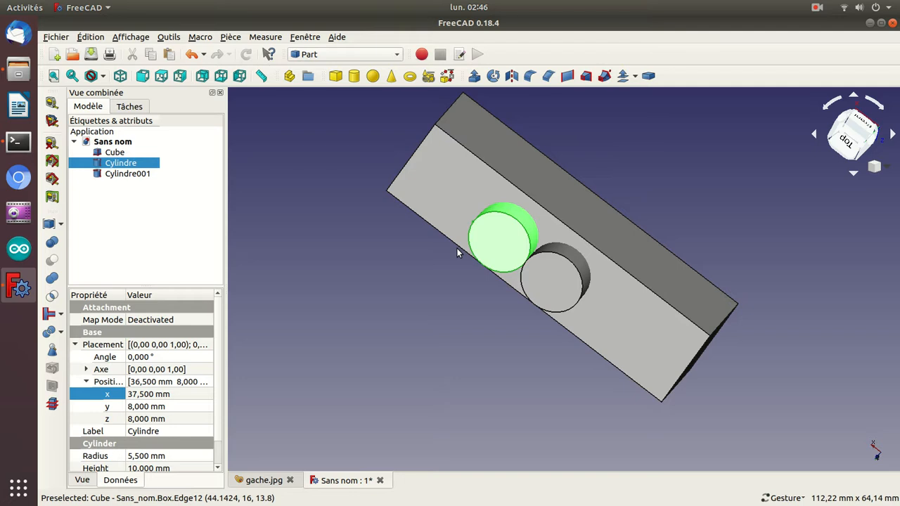
pyautogui.click(129, 175)
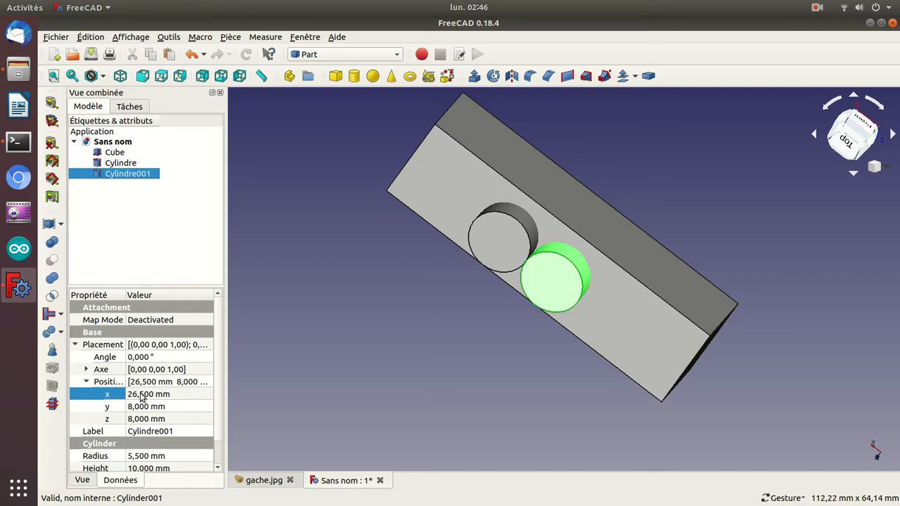
pyautogui.click(140, 397)
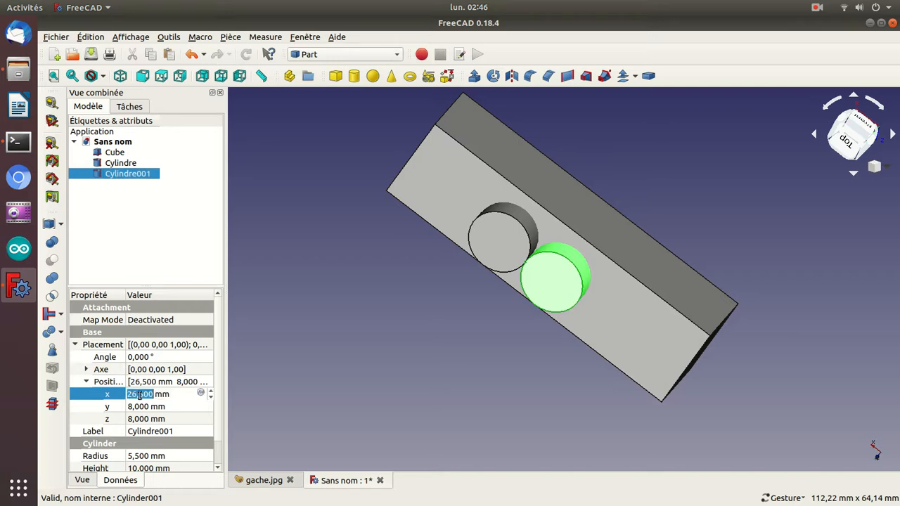
pyautogui.write('21')
pyautogui.press('Return')
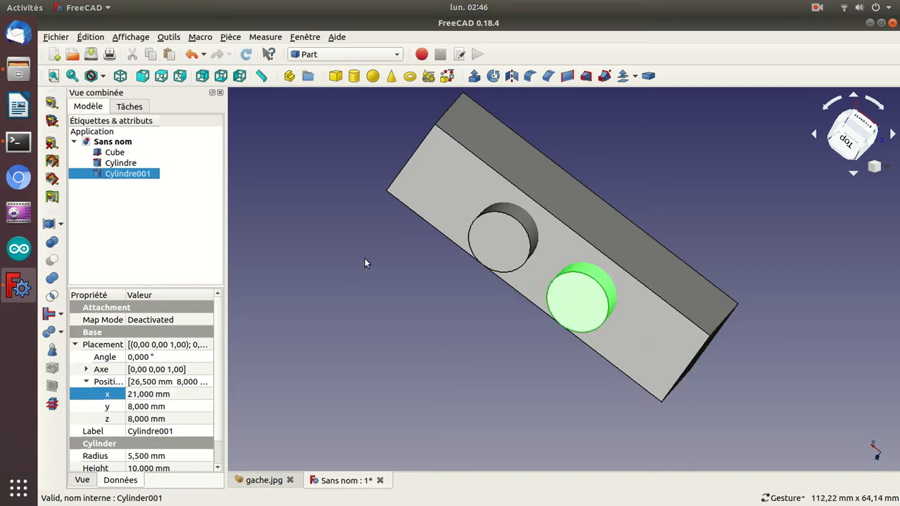
# Measure the gap between the two cylinders in the top view
pyautogui.moveTo(320, 225); pyautogui.dragTo(363, 209)
pyautogui.press('2')
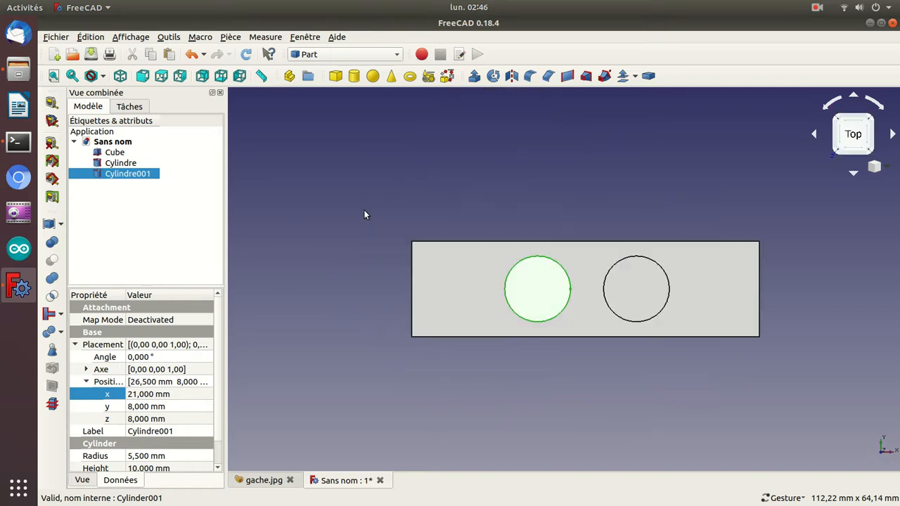
pyautogui.click(51, 102)
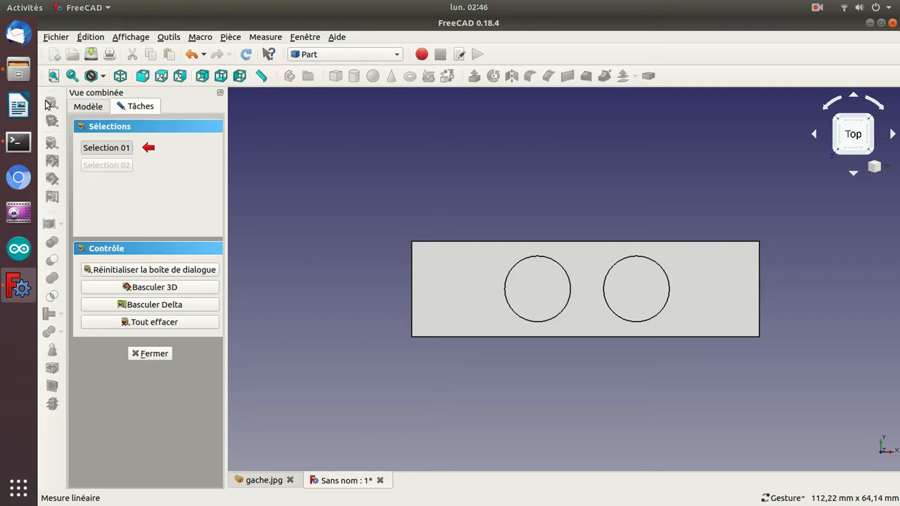
pyautogui.click(504, 291)
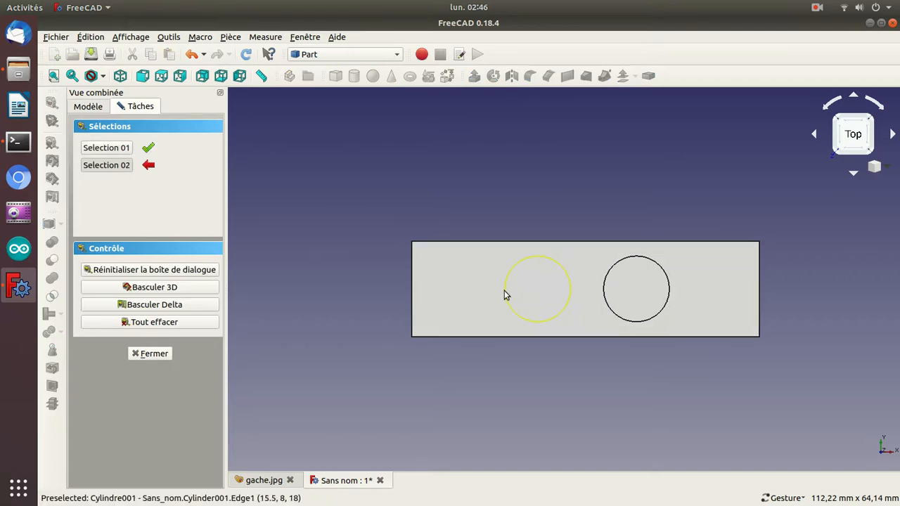
pyautogui.click(602, 297)
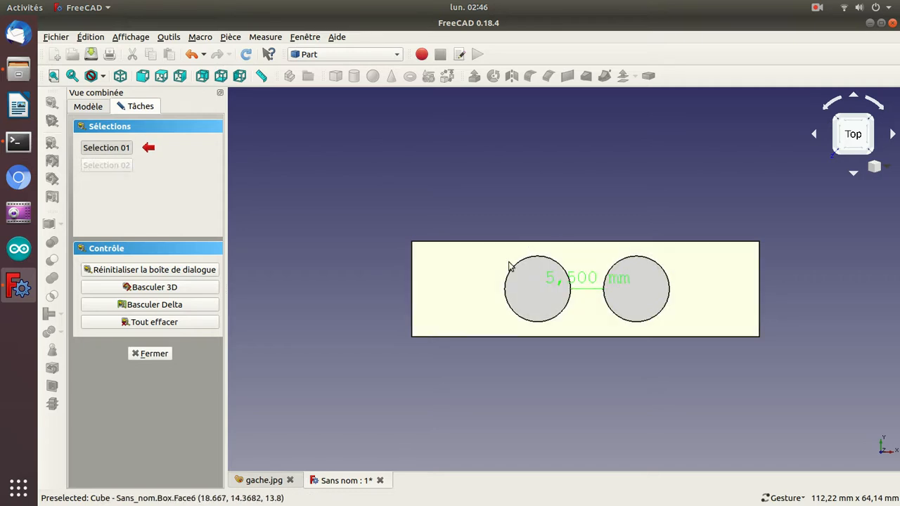
# Measure the distance from each cylinder to its nearest end of the box, and clear all measurements
pyautogui.click(503, 292)
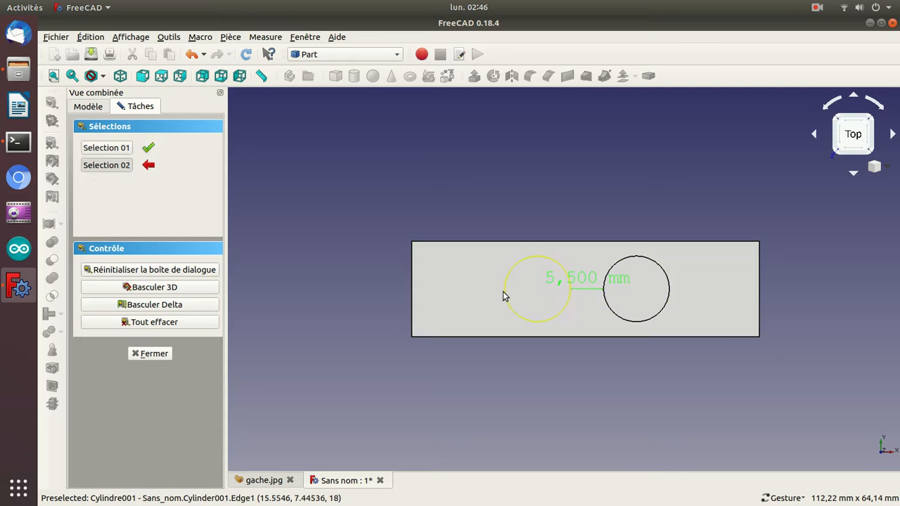
pyautogui.click(414, 289)
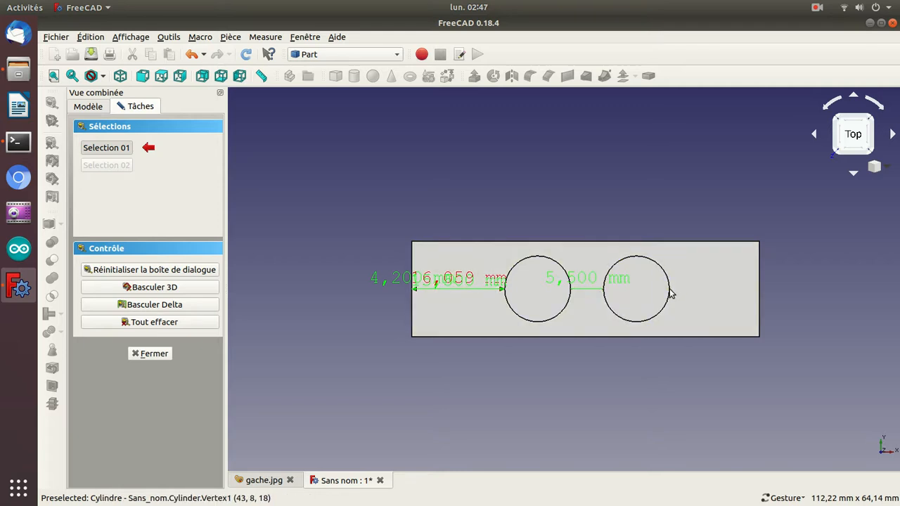
pyautogui.click(760, 289)
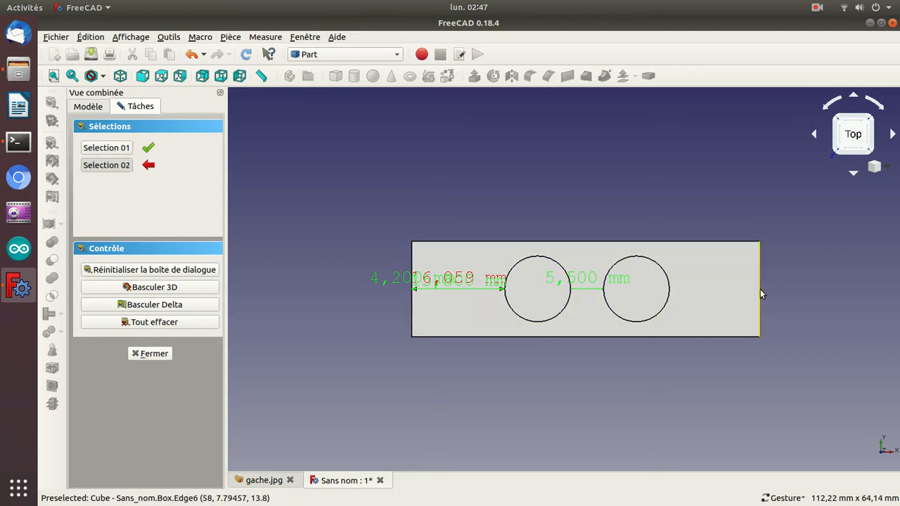
pyautogui.click(670, 294)
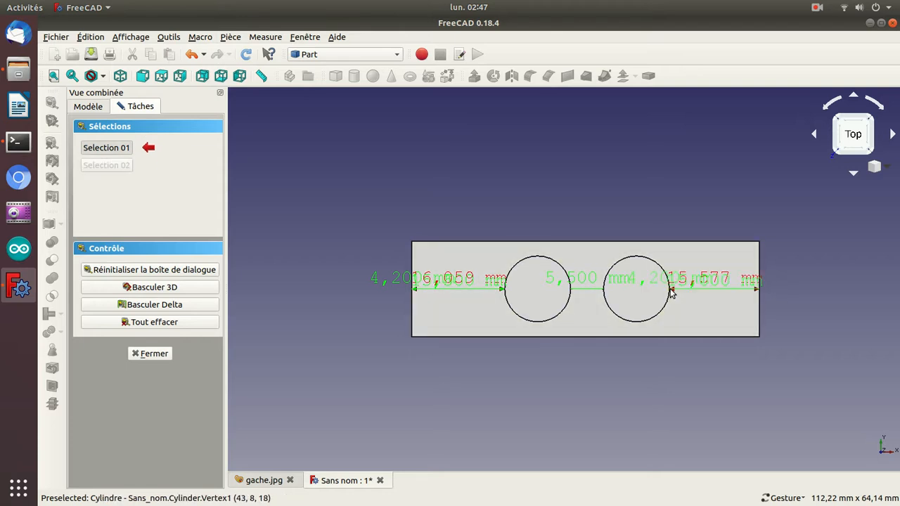
pyautogui.moveTo(580, 441); pyautogui.dragTo(563, 343)
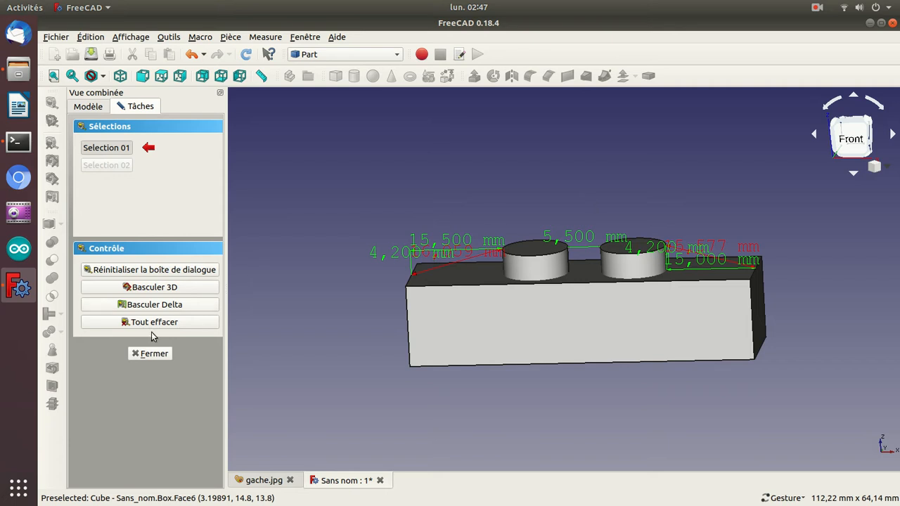
pyautogui.click(151, 355)
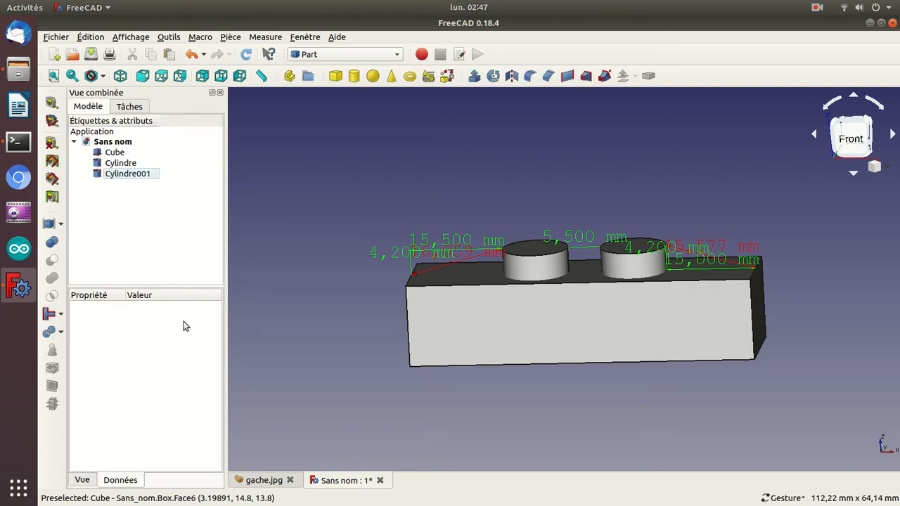
pyautogui.click(56, 141)
# Set the duplicate cylinder's x position to 20.5 mm
pyautogui.click(124, 178)
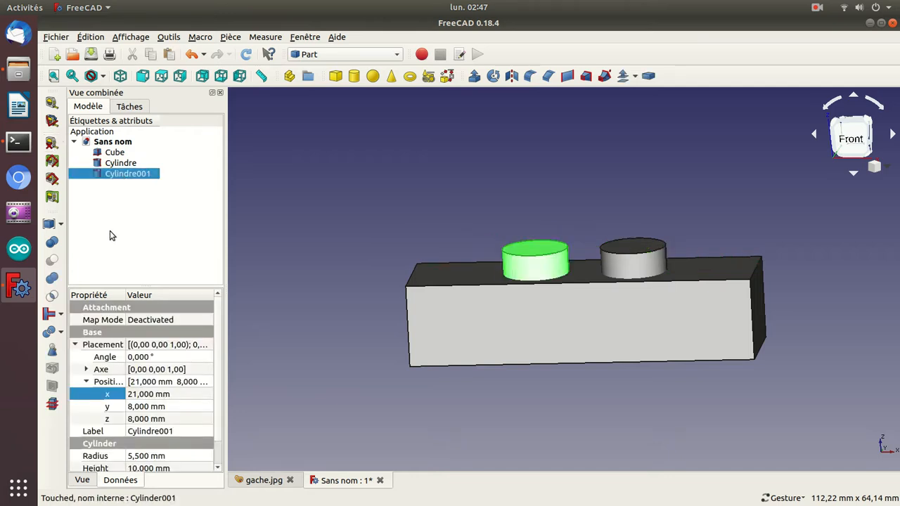
pyautogui.click(133, 394)
pyautogui.click(133, 394)
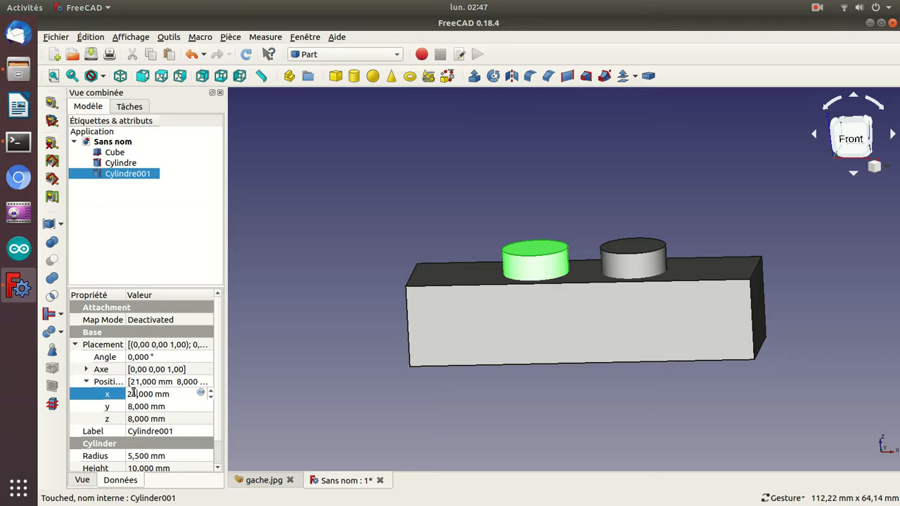
pyautogui.press('Down')
pyautogui.press('Right')
pyautogui.write('.5')
pyautogui.press('Return')
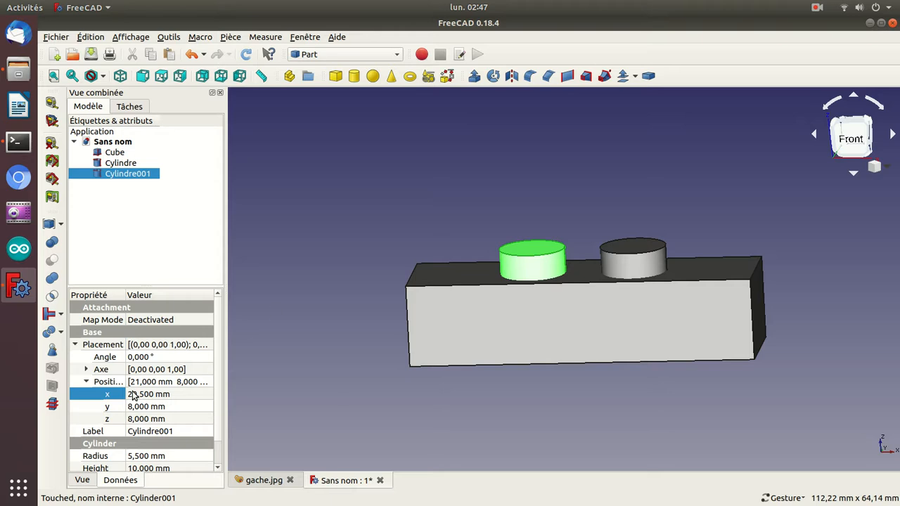
# Measure again the clearance between each cylinder's top edge and the adjacent short edge of the box
pyautogui.click(52, 102)
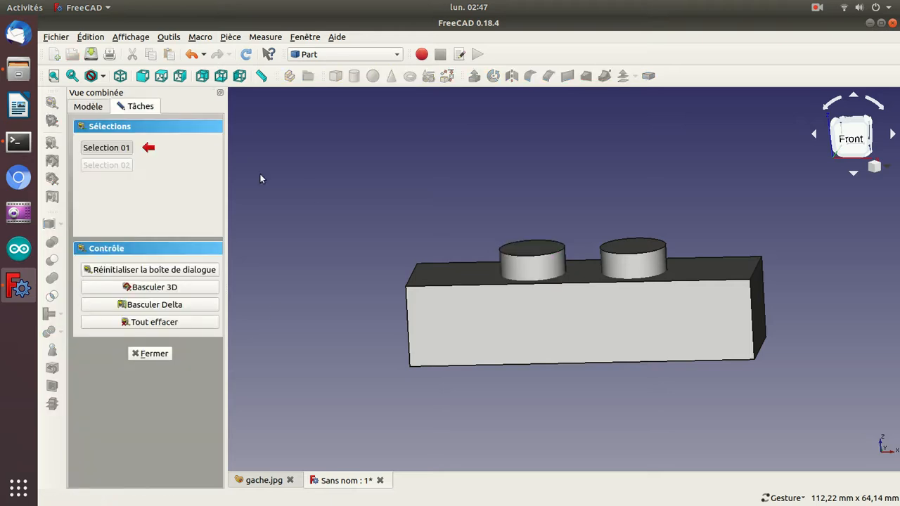
pyautogui.click(500, 252)
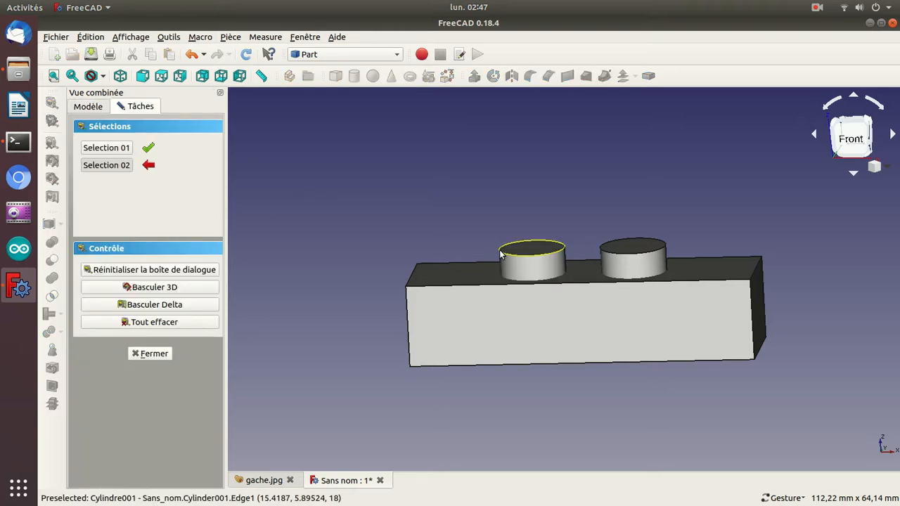
pyautogui.click(409, 276)
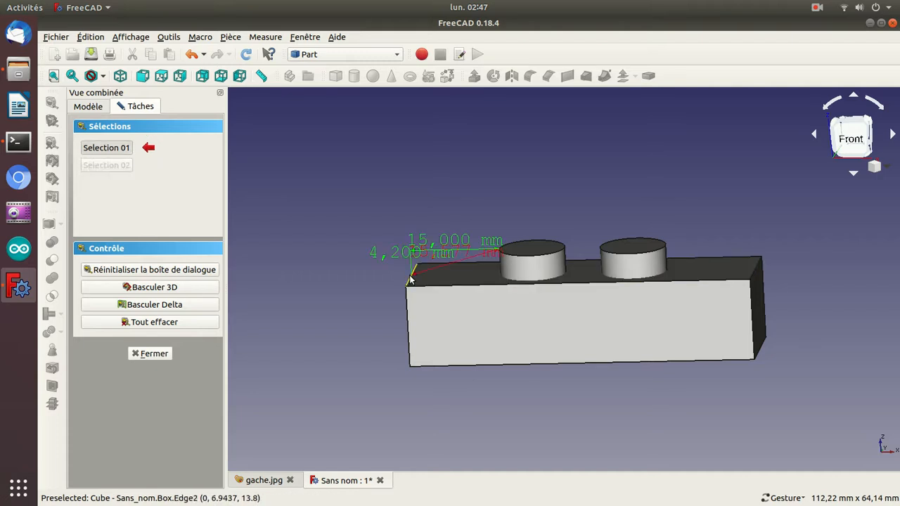
pyautogui.click(635, 250)
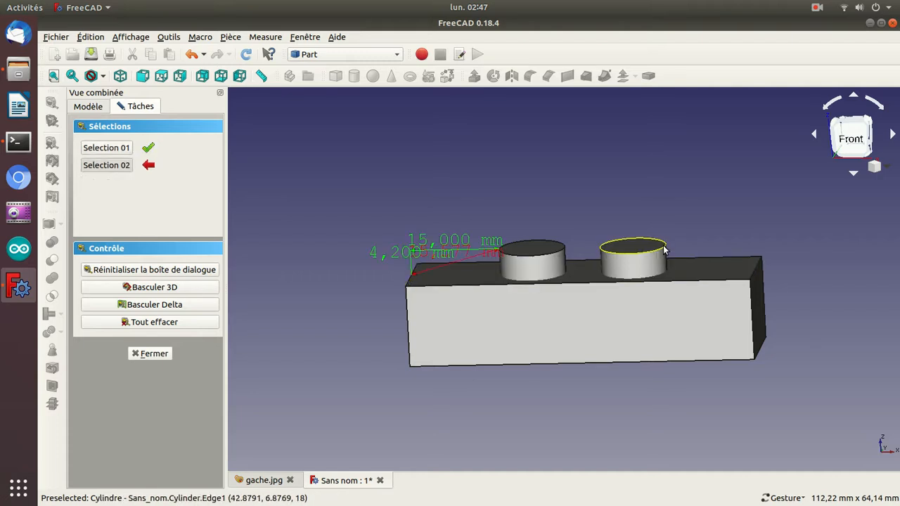
pyautogui.click(757, 271)
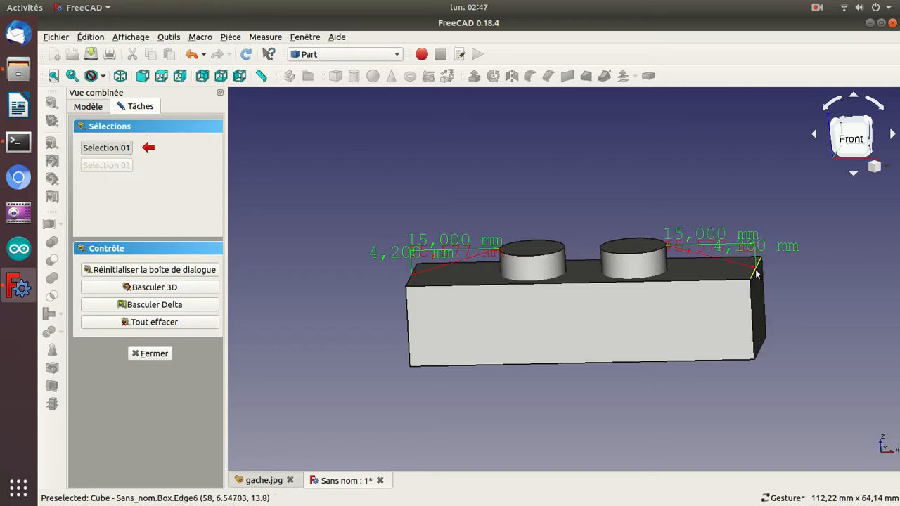
# Measure from the duplicate cylinder to both long edges of the box's top face, and clear all measurements
pyautogui.moveTo(579, 187); pyautogui.dragTo(556, 292)
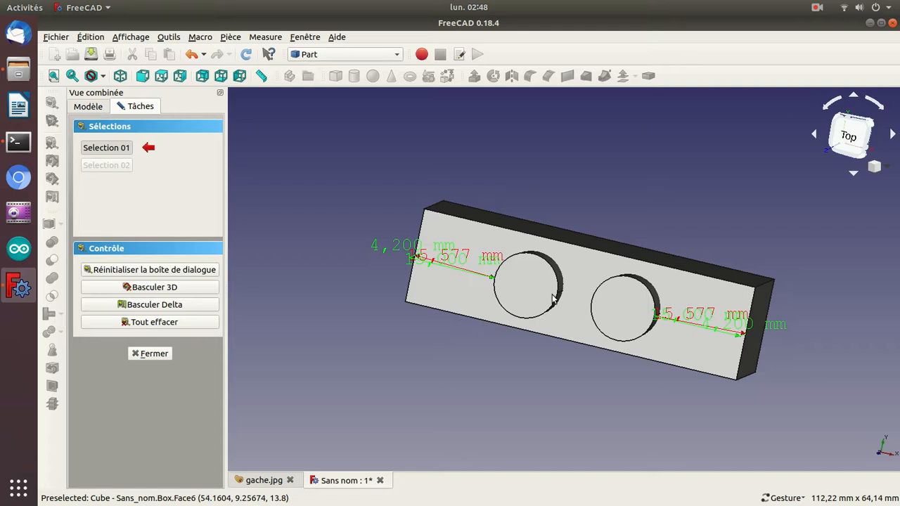
pyautogui.click(535, 258)
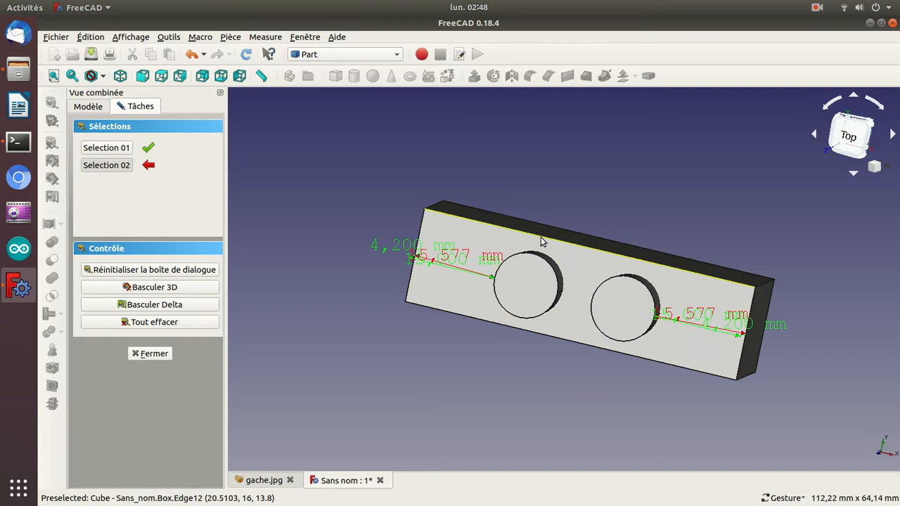
pyautogui.click(542, 242)
pyautogui.moveTo(519, 113); pyautogui.dragTo(287, 225)
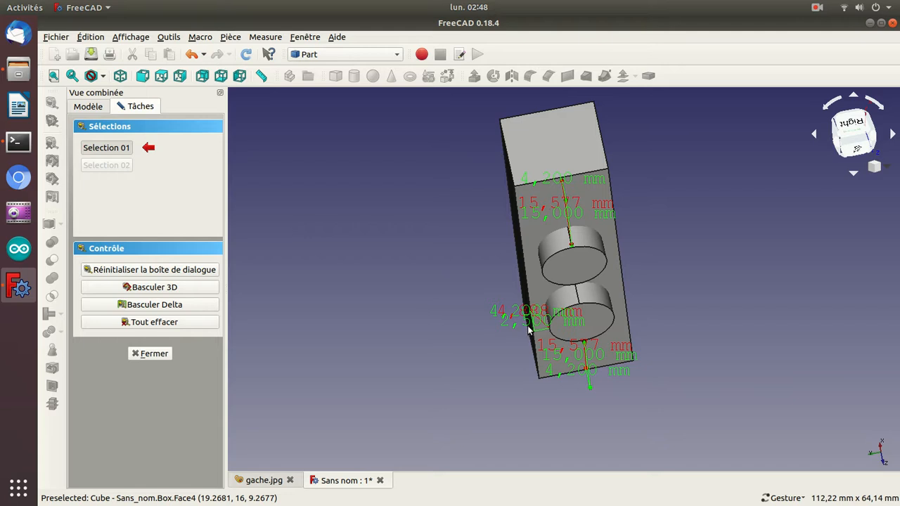
pyautogui.click(614, 317)
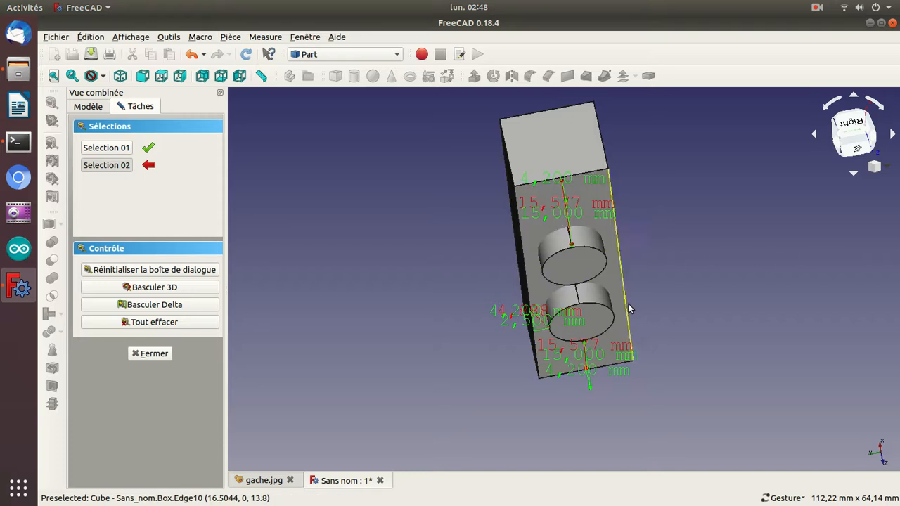
pyautogui.click(627, 312)
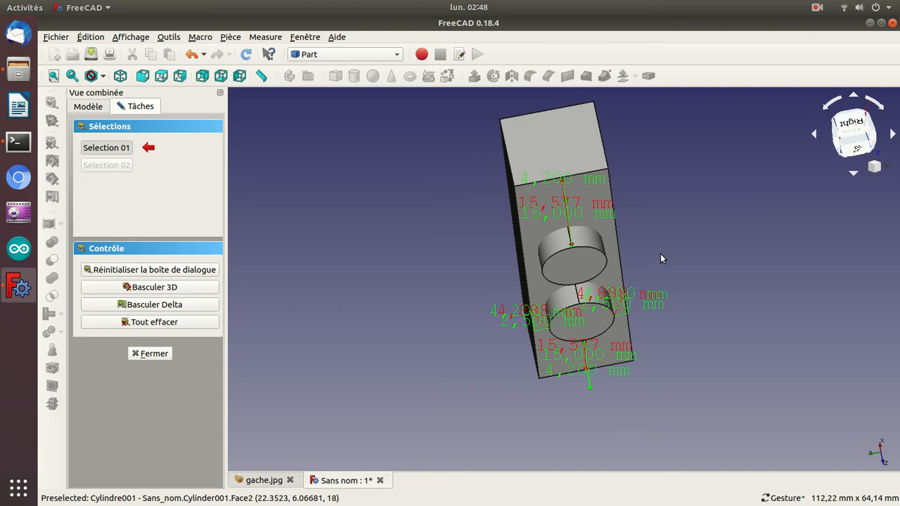
pyautogui.click(150, 328)
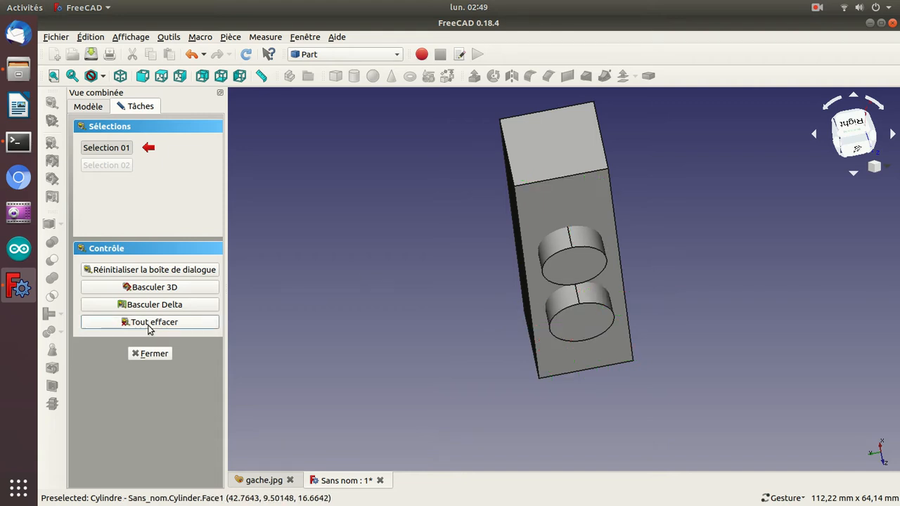
pyautogui.click(145, 354)
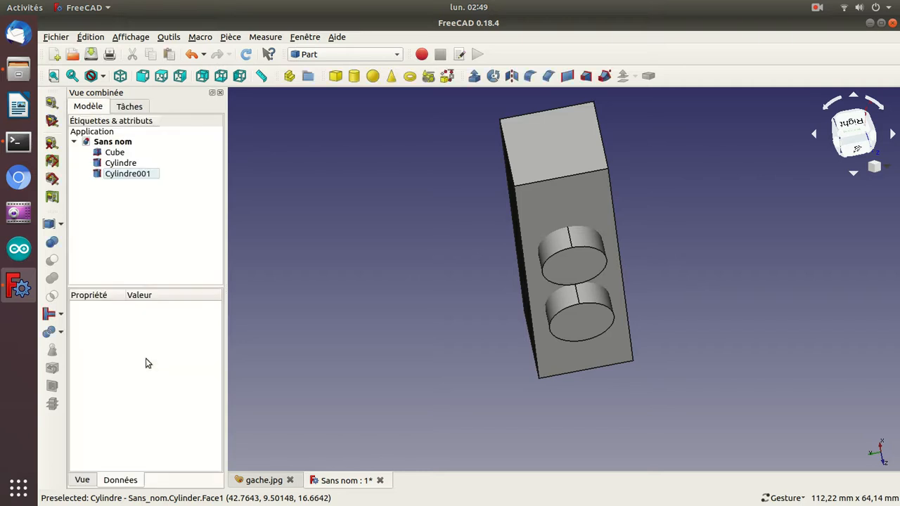
# Set the y position of both the duplicate and the original cylinder to 8.5 mm
pyautogui.click(141, 175)
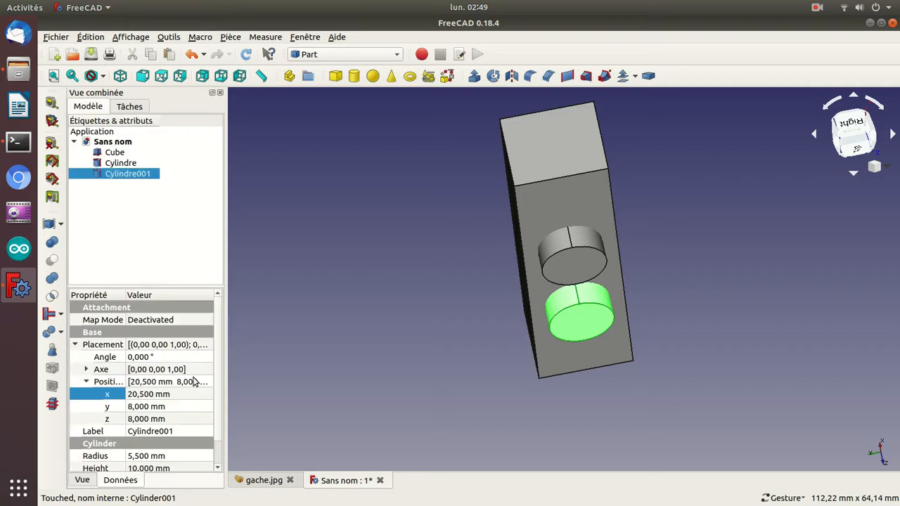
pyautogui.click(138, 407)
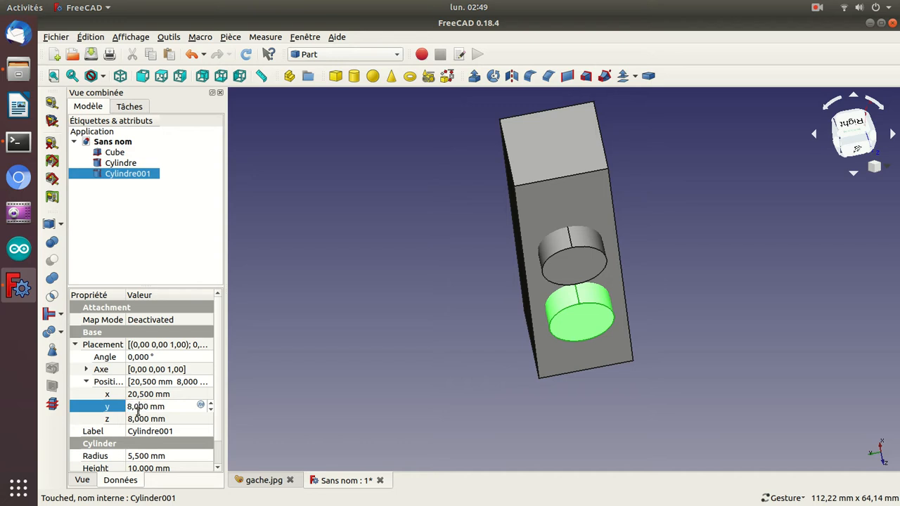
pyautogui.press('BackSpace')
pyautogui.write('5')
pyautogui.press('Return')
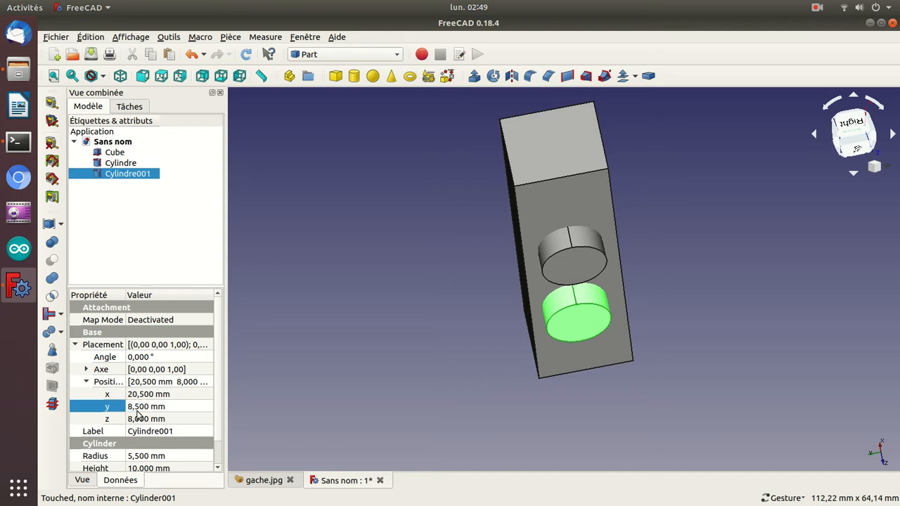
pyautogui.click(132, 164)
pyautogui.click(139, 406)
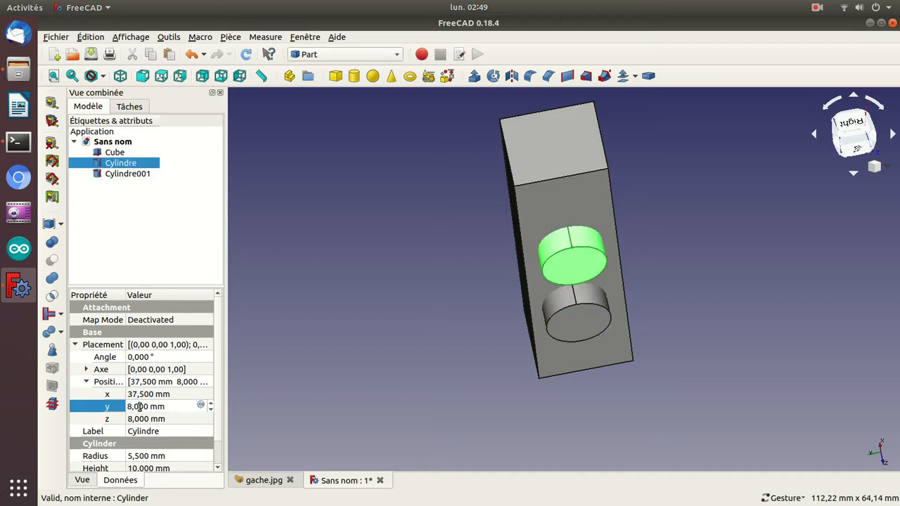
pyautogui.write('5')
pyautogui.press('Return')
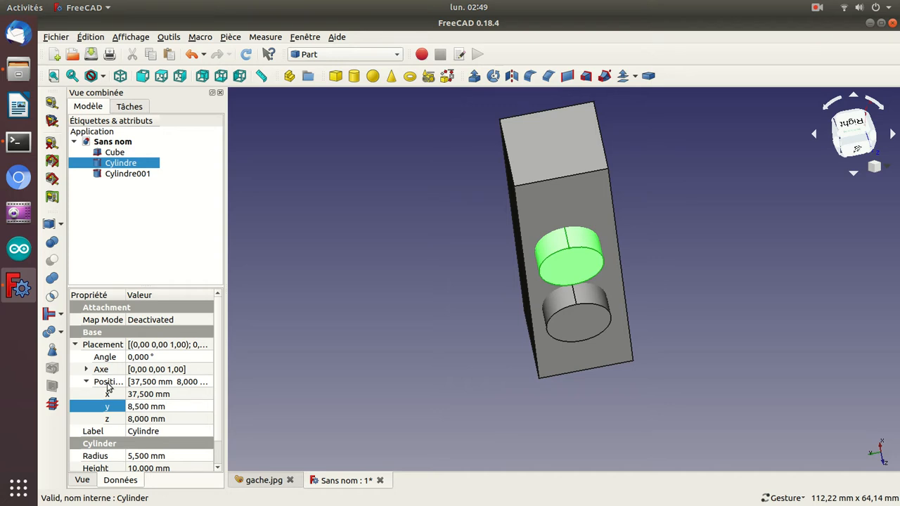
# Measure from the original cylinder to both long edges of the box's top face, and clear all measurements
pyautogui.click(52, 103)
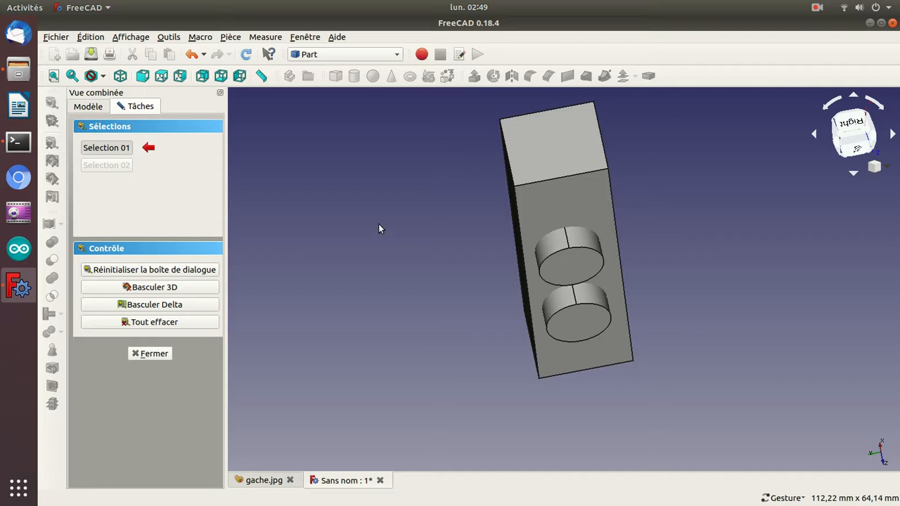
pyautogui.click(538, 275)
pyautogui.click(525, 271)
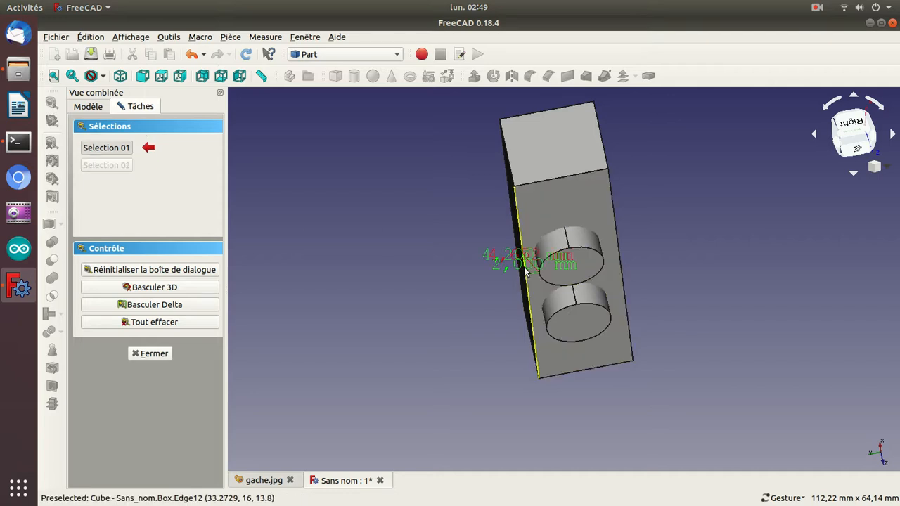
pyautogui.click(601, 262)
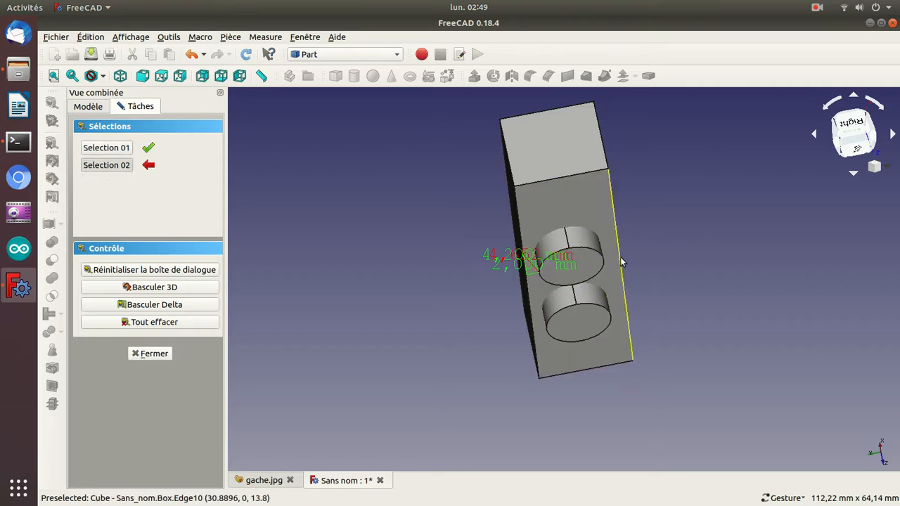
pyautogui.click(622, 262)
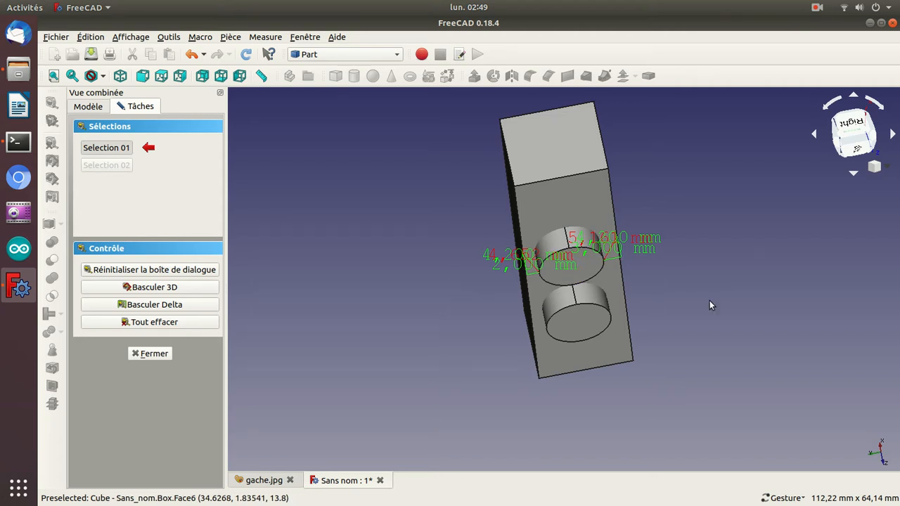
pyautogui.click(169, 323)
pyautogui.click(150, 354)
# Try a Boolean intersection of the box and both cylinders, and undo it
pyautogui.press('0')
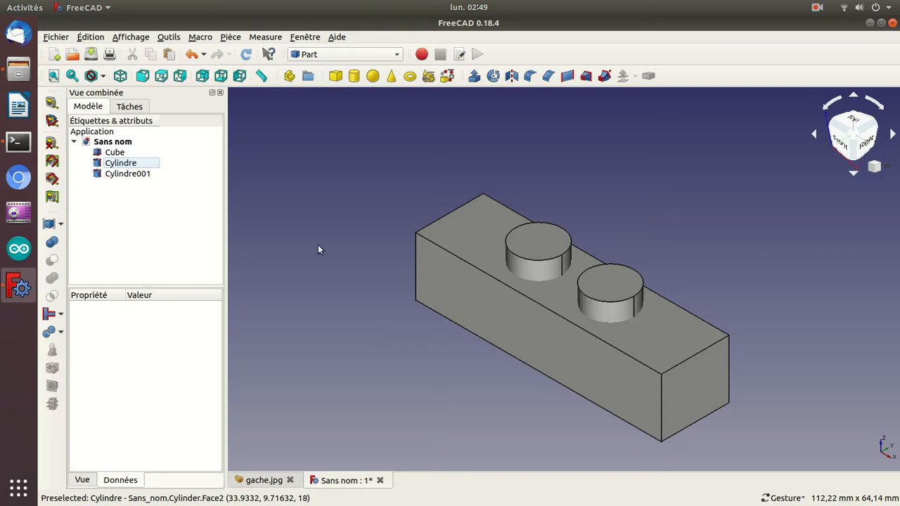
pyautogui.click(113, 152)
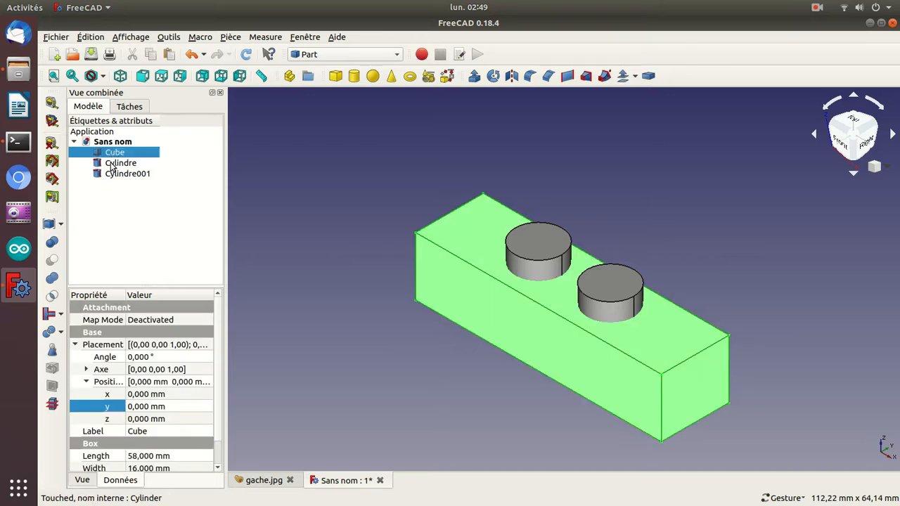
pyautogui.keyDown('ctrl'); pyautogui.click(110, 164); pyautogui.keyUp('ctrl')
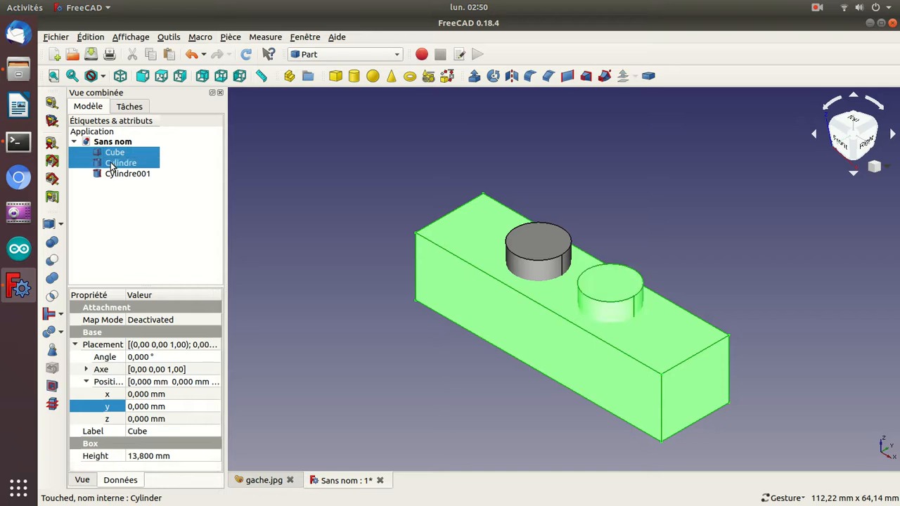
pyautogui.keyDown('ctrl'); pyautogui.click(112, 174); pyautogui.keyUp('ctrl')
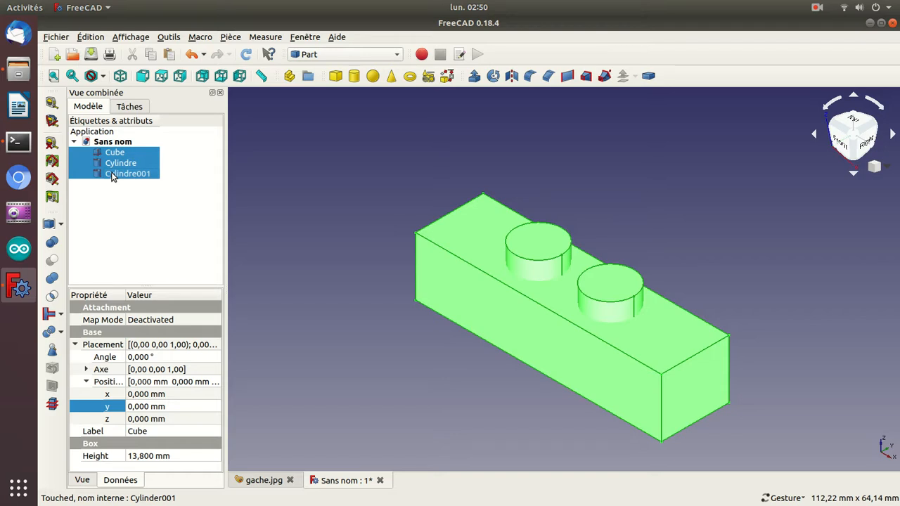
pyautogui.click(52, 297)
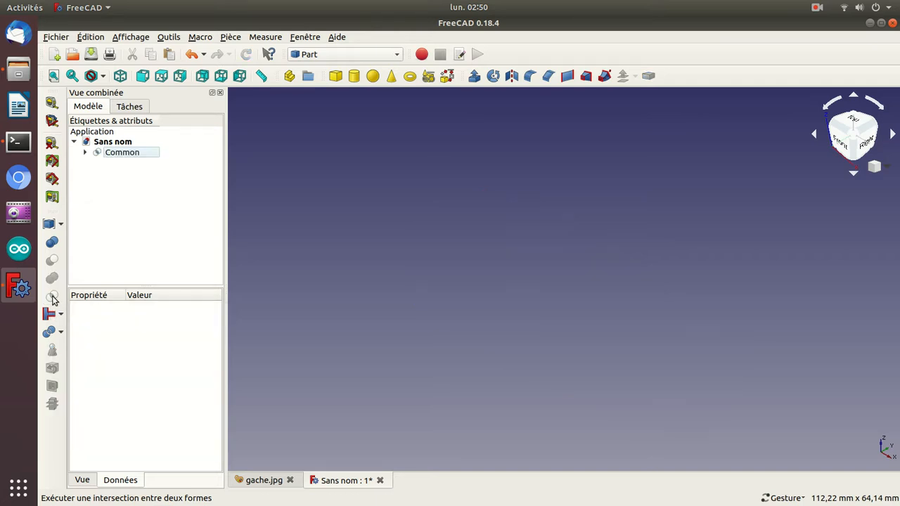
pyautogui.hotkey('ctrl', 'z')
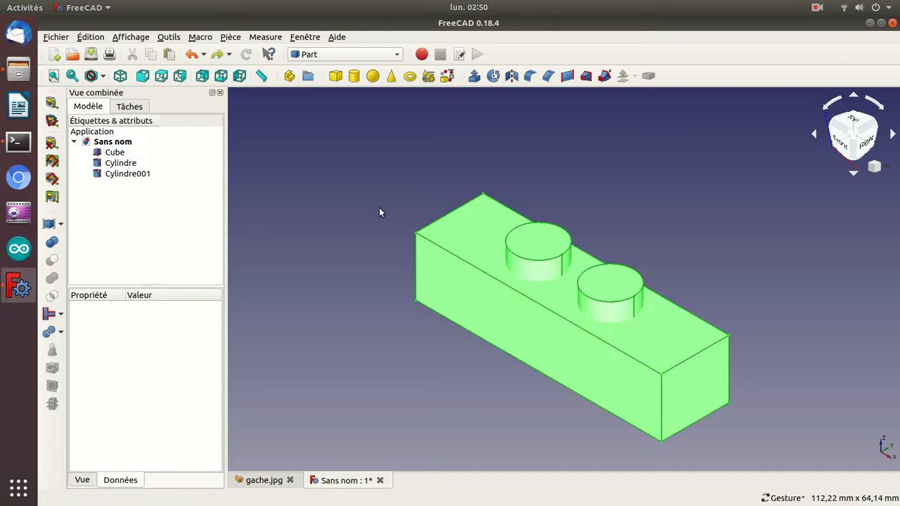
# Try a Boolean intersection of only the two cylinders, leaving out the box, and undo it
pyautogui.click(335, 196)
pyautogui.moveTo(382, 147)
pyautogui.mouseDown()
pyautogui.moveTo(363, 195)
pyautogui.moveTo(382, 215)
pyautogui.moveTo(347, 173)
pyautogui.moveTo(386, 147)
pyautogui.mouseUp()
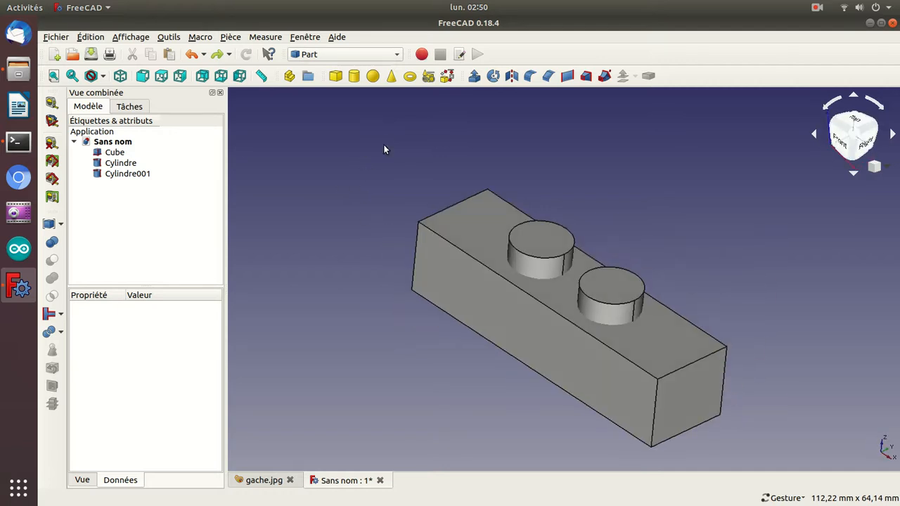
pyautogui.click(110, 156)
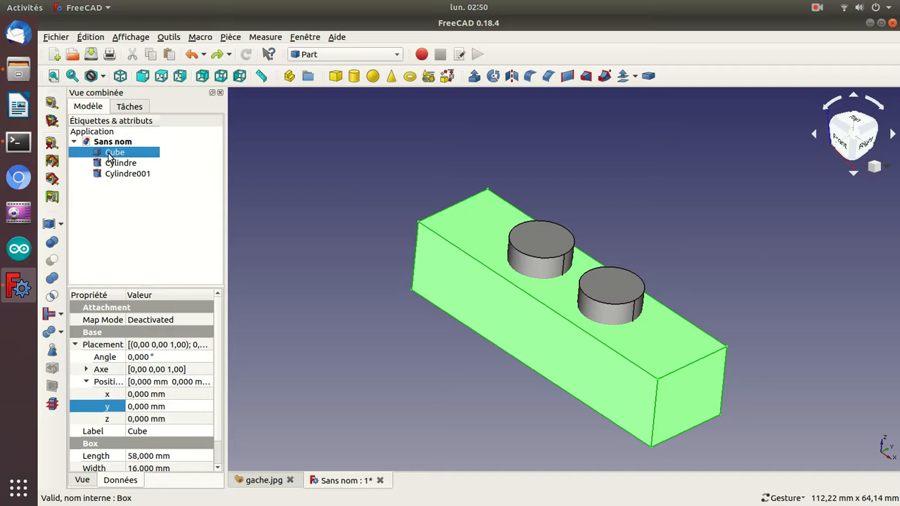
pyautogui.click(103, 248)
pyautogui.click(99, 176)
pyautogui.keyDown('ctrl'); pyautogui.click(109, 163); pyautogui.keyUp('ctrl')
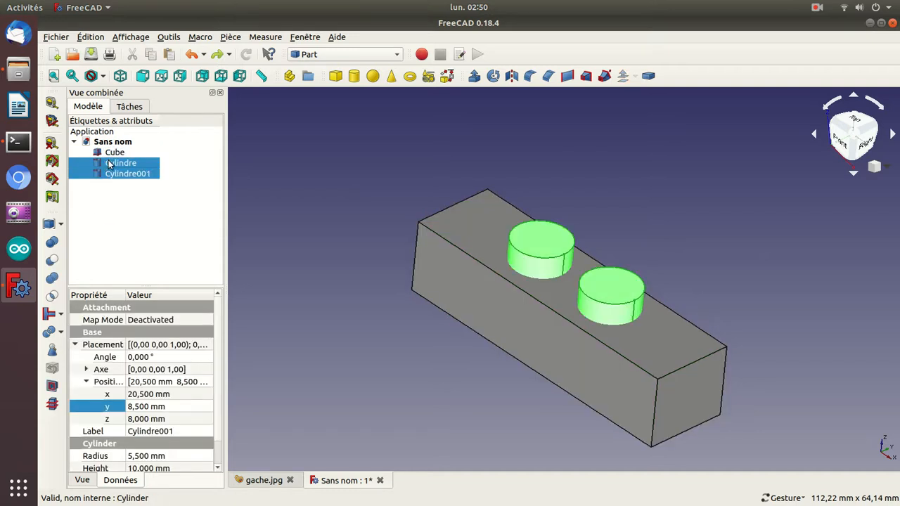
pyautogui.click(51, 297)
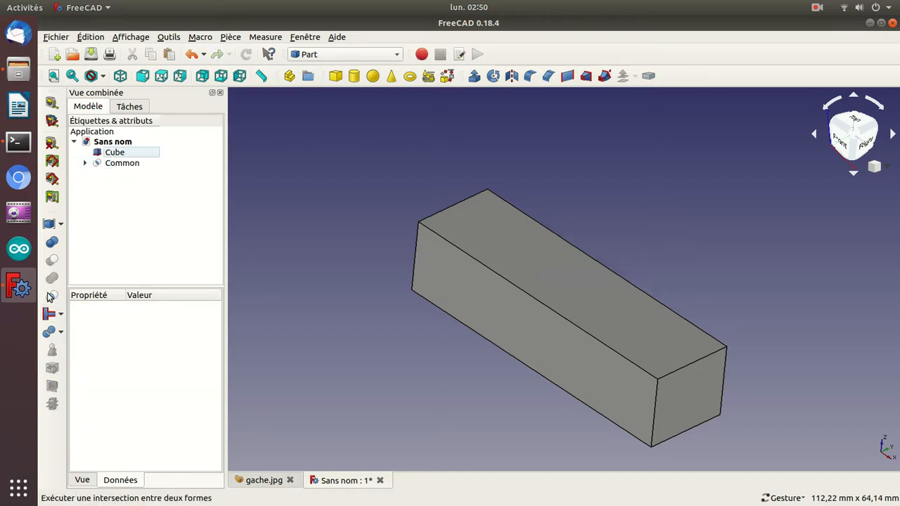
pyautogui.hotkey('ctrl', 'z')
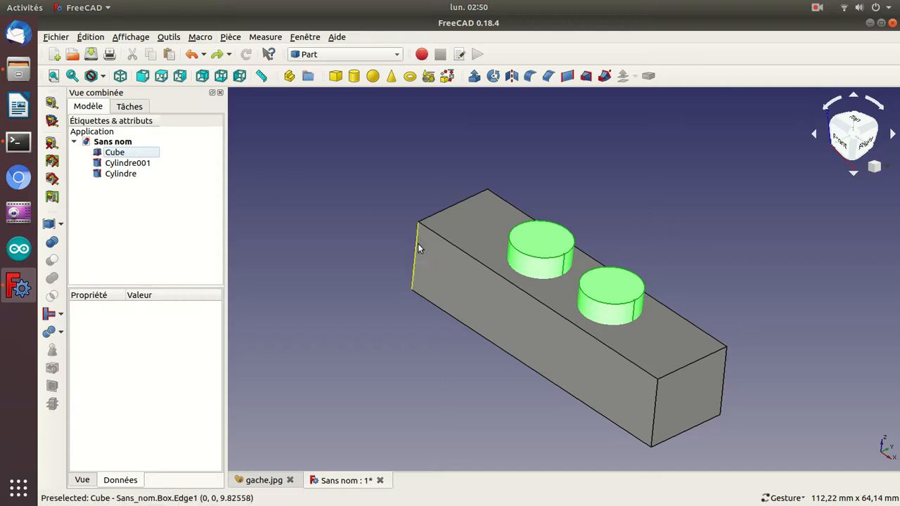
# Subtract the duplicate cylinder from the box with a Boolean cut
pyautogui.moveTo(349, 181); pyautogui.dragTo(358, 263)
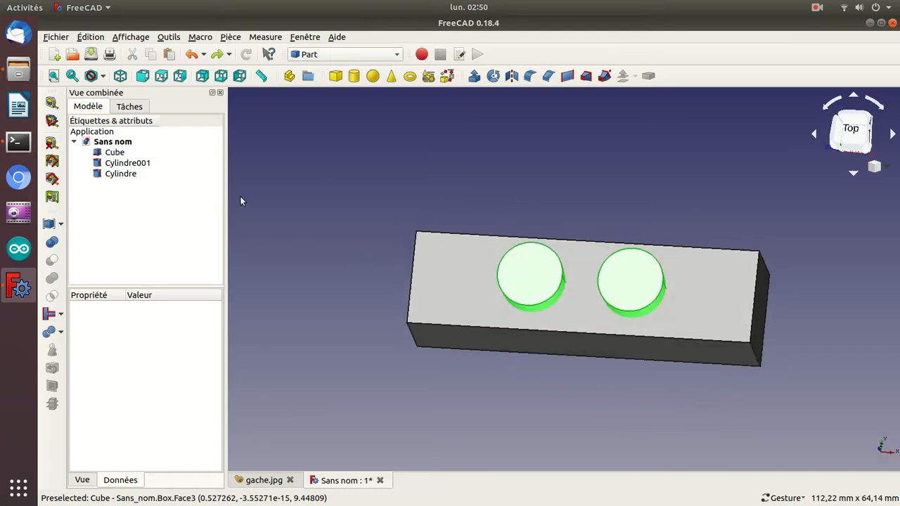
pyautogui.click(115, 153)
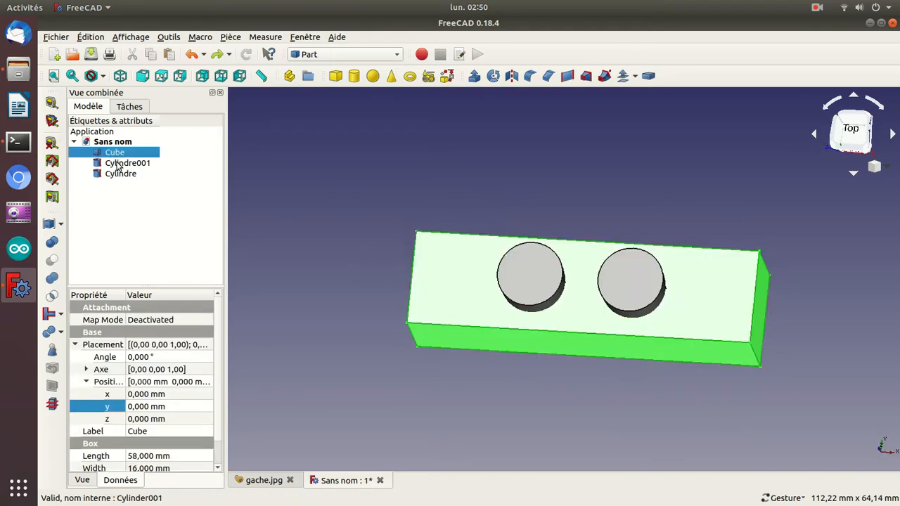
pyautogui.keyDown('ctrl'); pyautogui.click(118, 163); pyautogui.keyUp('ctrl')
pyautogui.click(56, 260)
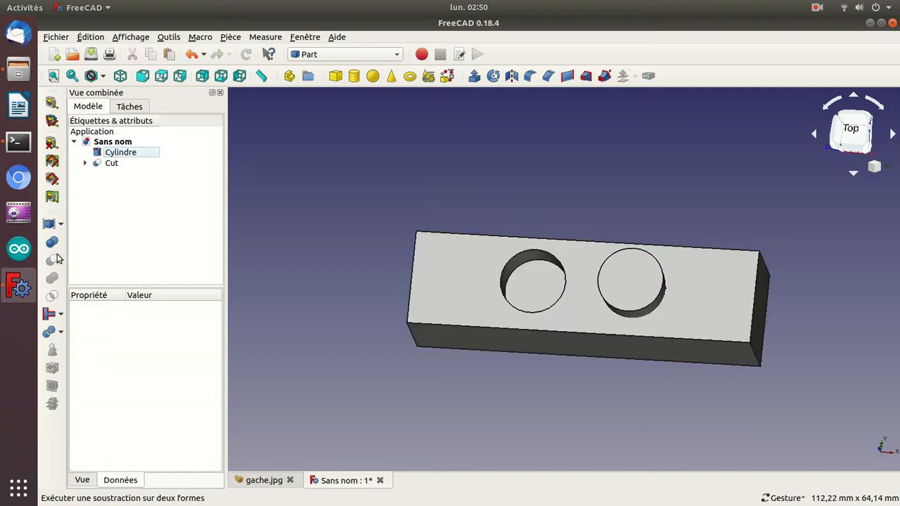
# Subtract the remaining original cylinder from the already cut box with a second Boolean cut
pyautogui.click(112, 153)
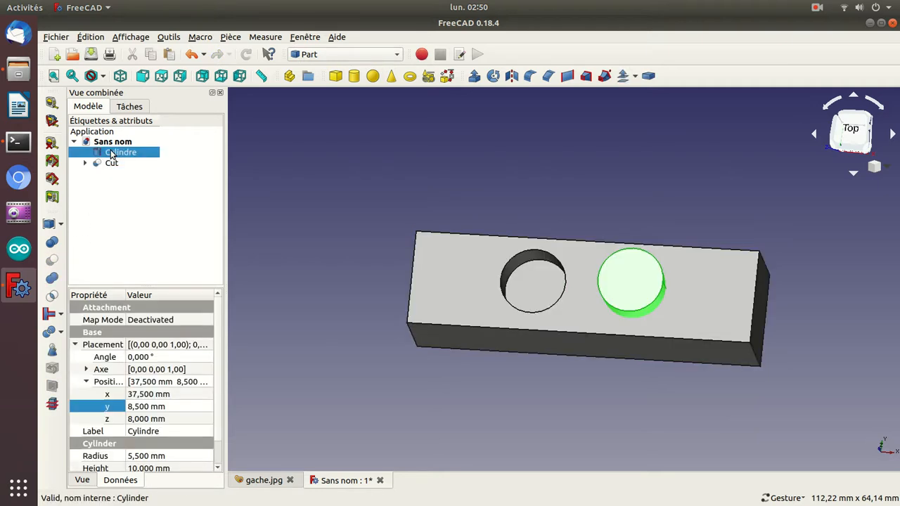
pyautogui.click(108, 164)
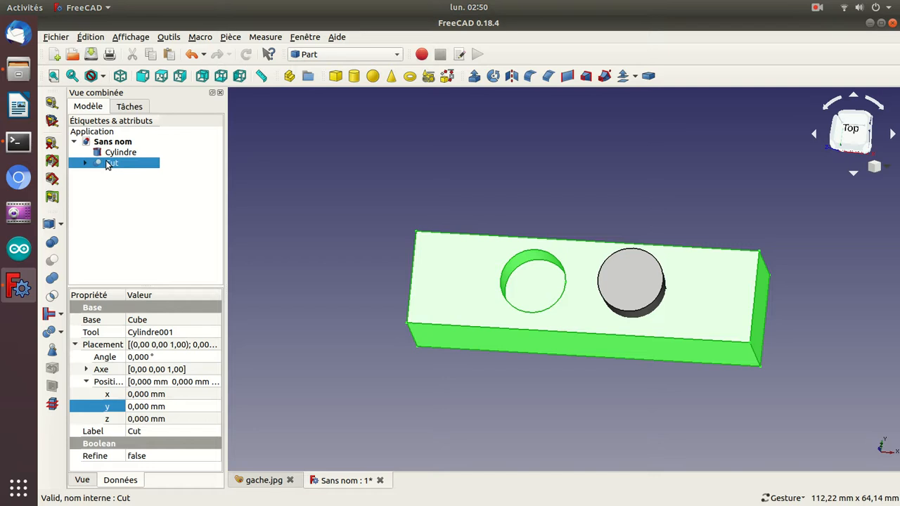
pyautogui.keyDown('ctrl'); pyautogui.click(109, 154); pyautogui.keyUp('ctrl')
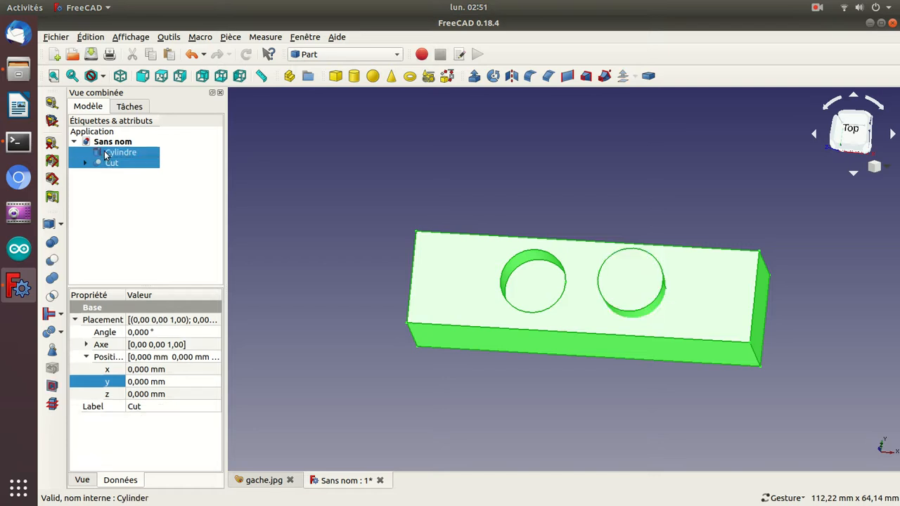
pyautogui.click(53, 261)
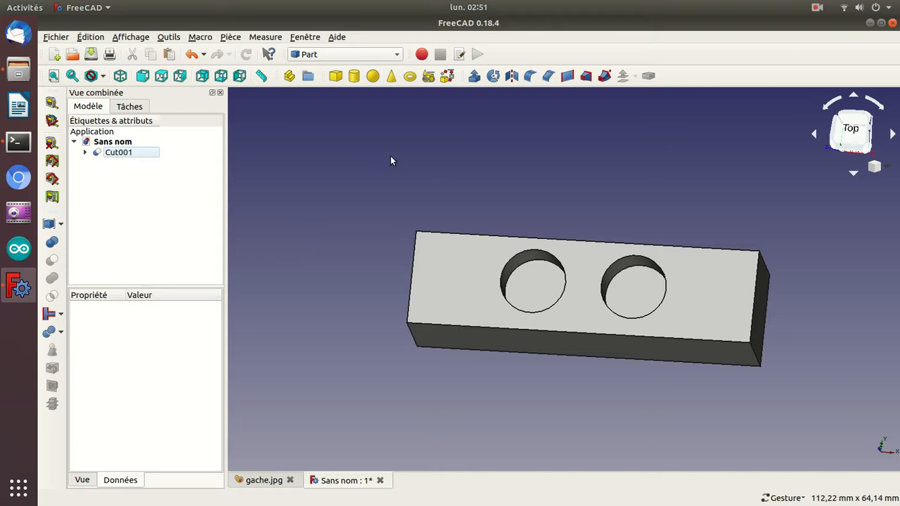
# Measure the depth of the duplicate cylinder's hole from its floor to its top rim, and clear the measurement
pyautogui.moveTo(353, 262); pyautogui.dragTo(296, 236)
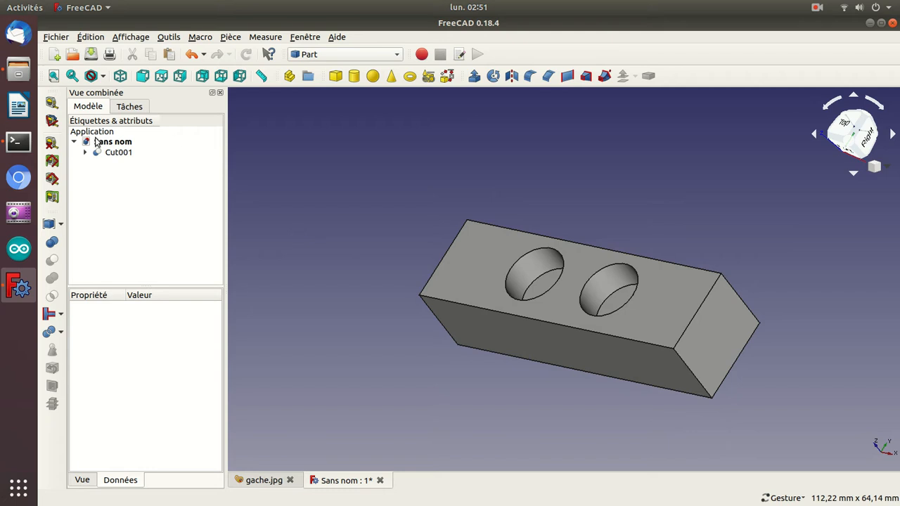
pyautogui.click(51, 102)
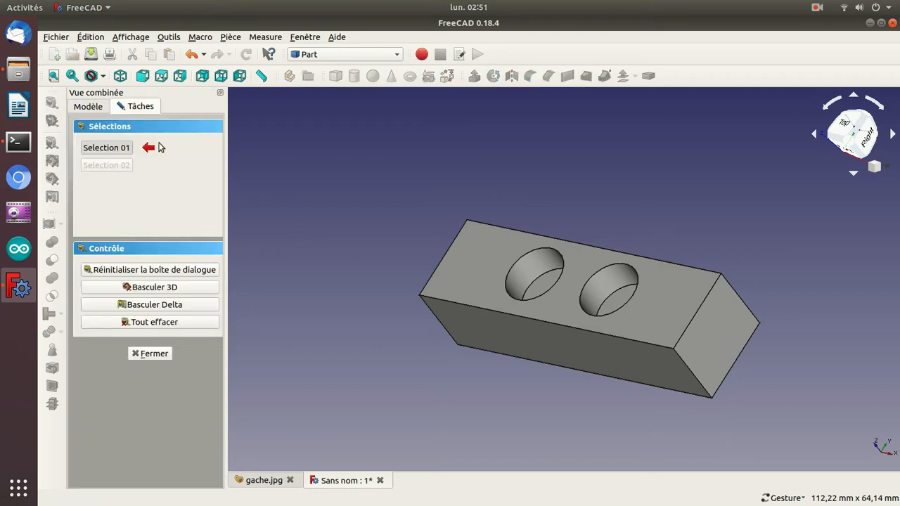
pyautogui.click(535, 283)
pyautogui.click(515, 272)
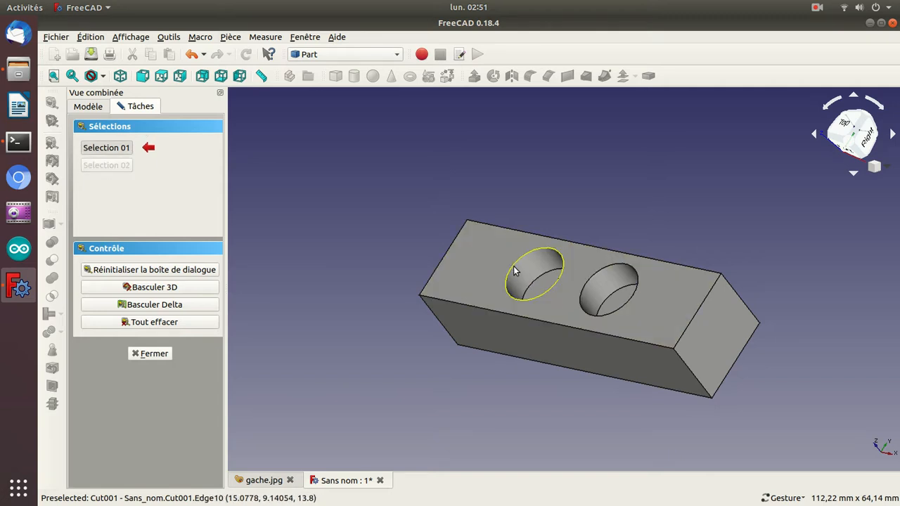
pyautogui.moveTo(577, 184); pyautogui.dragTo(661, 146)
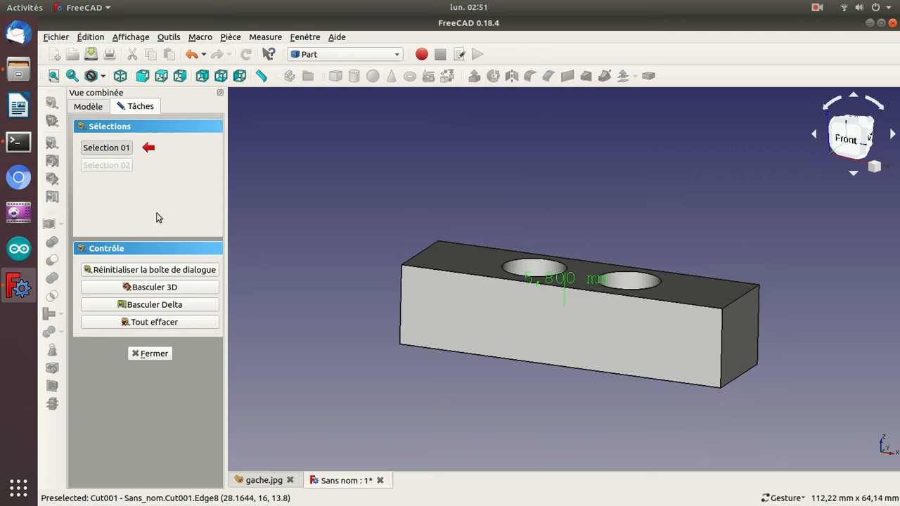
pyautogui.click(149, 327)
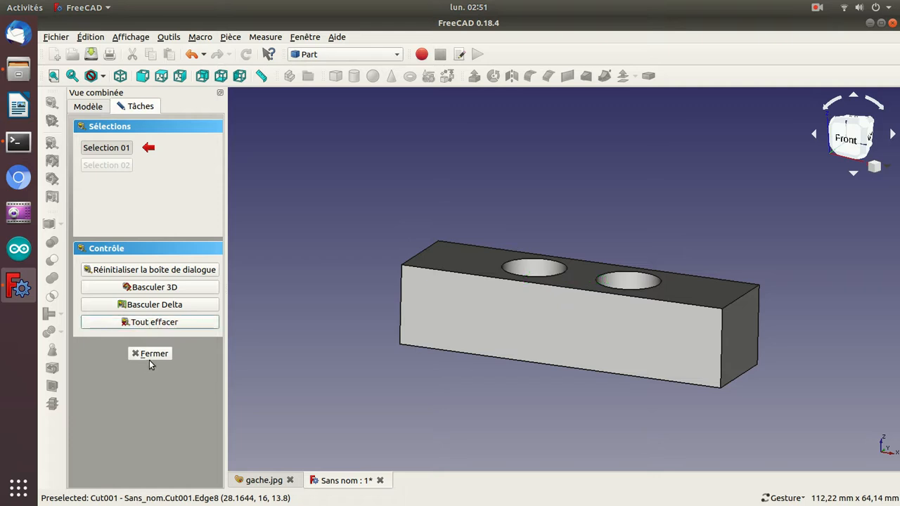
pyautogui.click(149, 354)
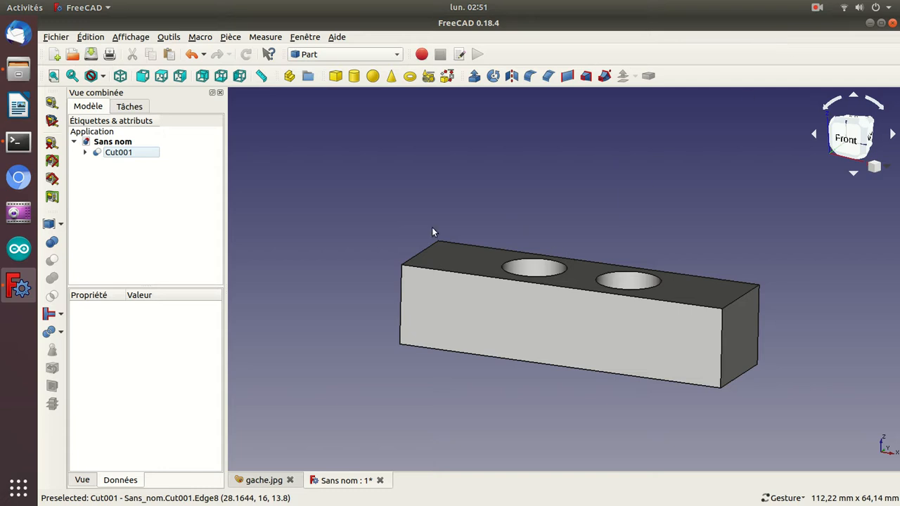
# Add a new box primitive to the document and select it to expose its position and dimensions
pyautogui.click(336, 76)
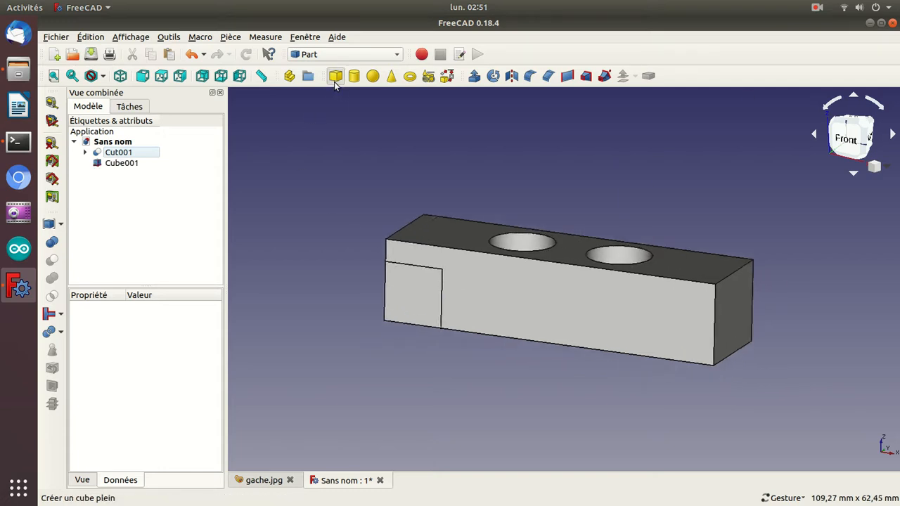
pyautogui.moveTo(299, 217); pyautogui.dragTo(443, 288)
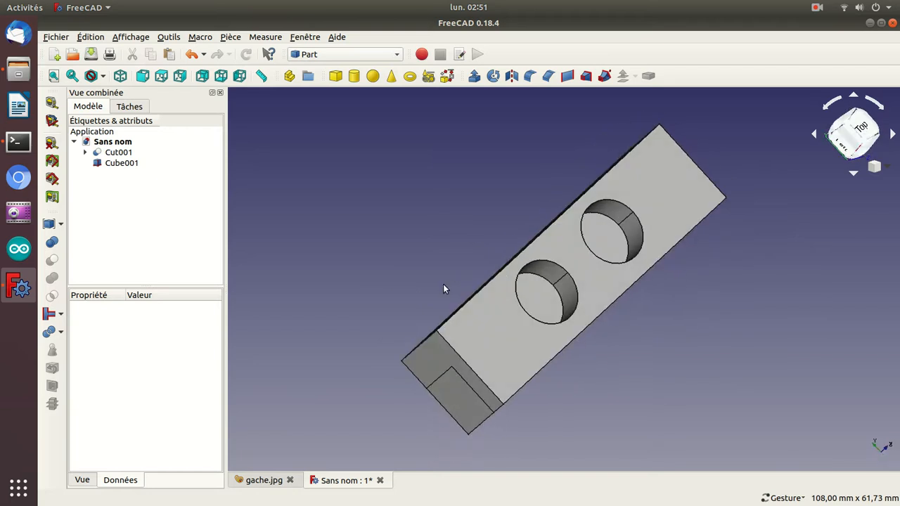
pyautogui.click(115, 163)
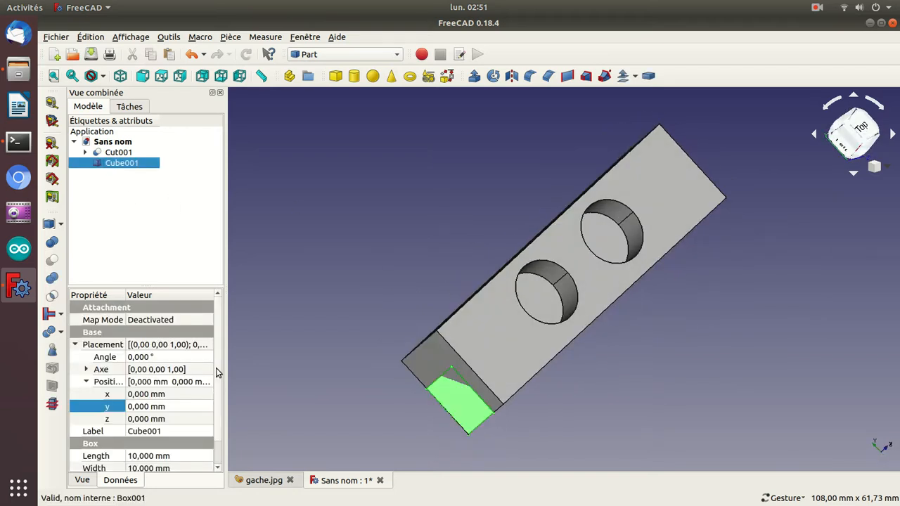
pyautogui.scroll(-1, 221, 383)
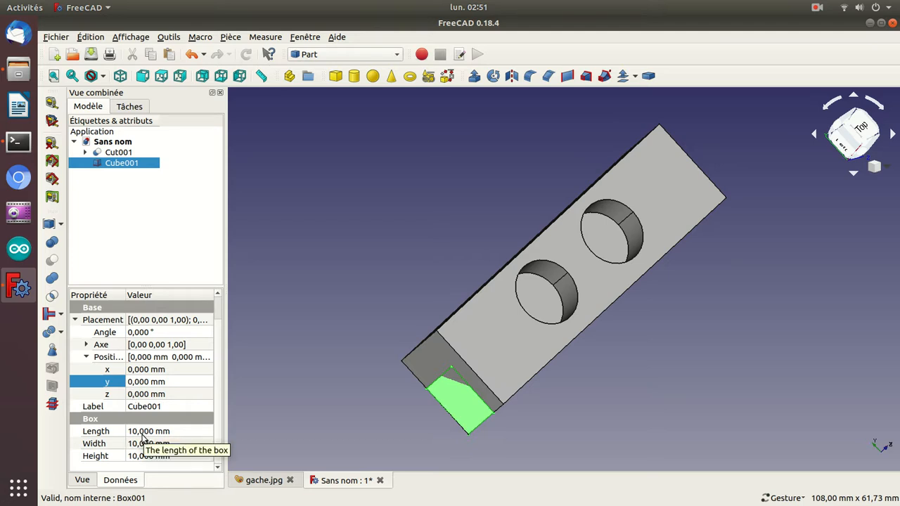
pyautogui.press('0')
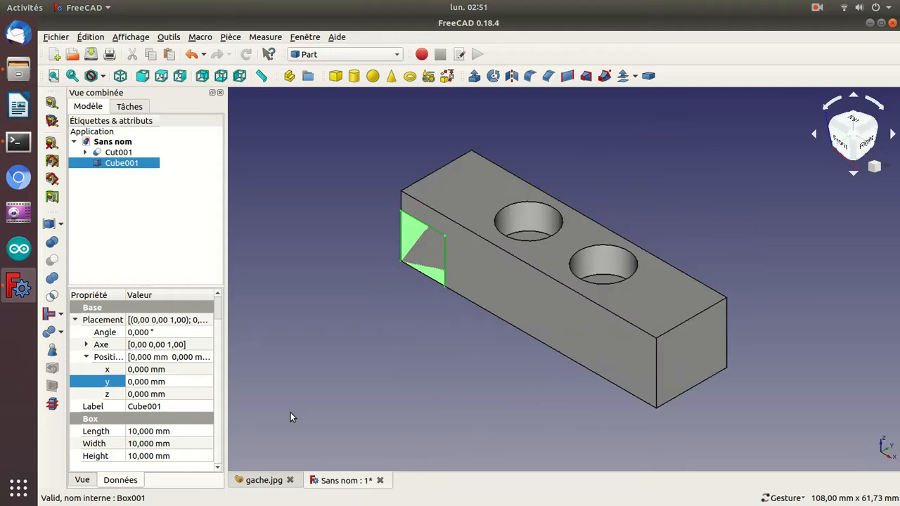
# Set the new box's length to 20 mm
pyautogui.click(140, 433)
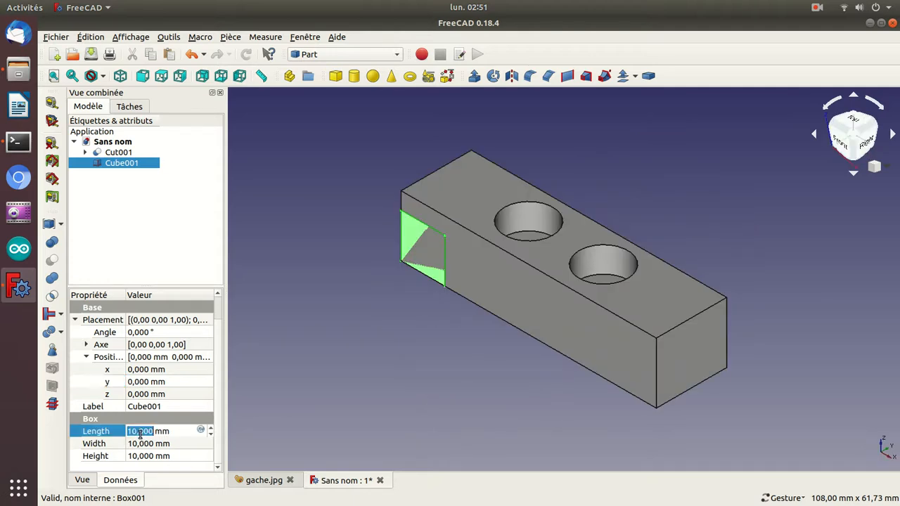
pyautogui.write('1')
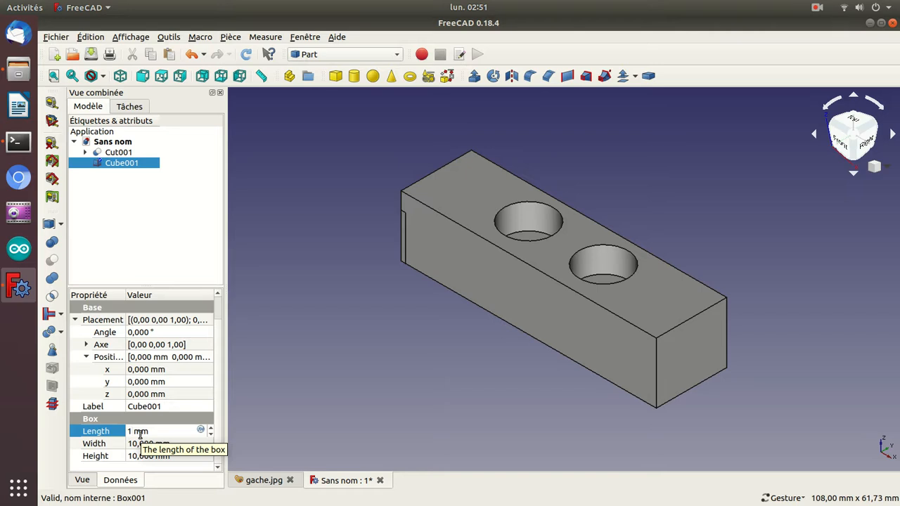
pyautogui.scroll(14, 140, 434)
pyautogui.scroll(2, 140, 434)
pyautogui.scroll(1, 140, 434)
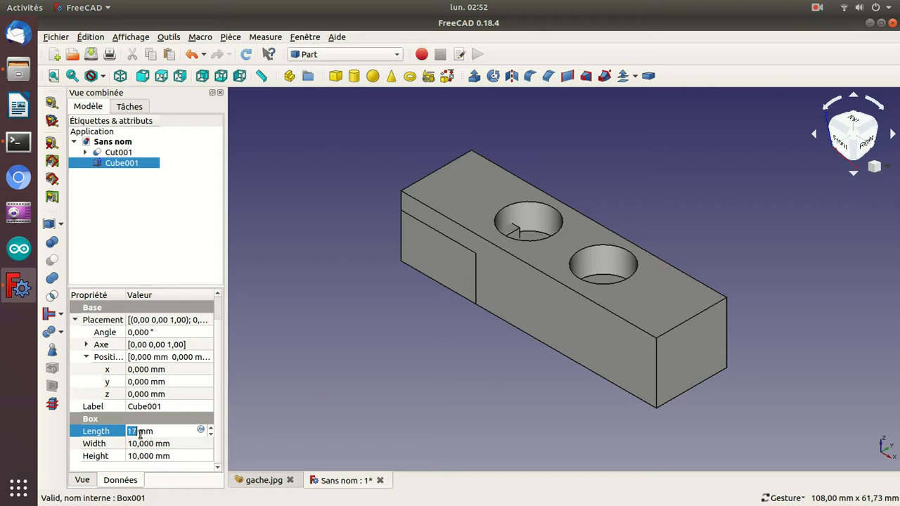
pyautogui.moveTo(362, 171); pyautogui.dragTo(385, 241)
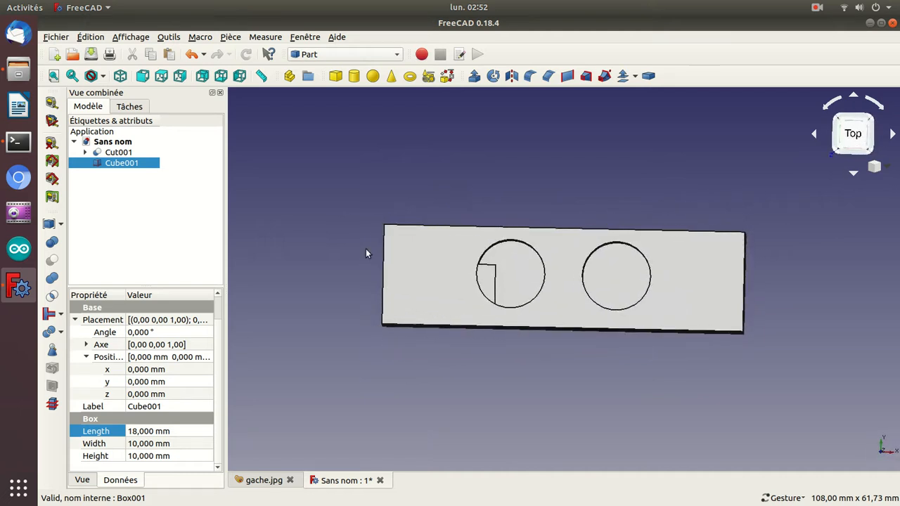
pyautogui.click(167, 432)
pyautogui.scroll(2, 167, 432)
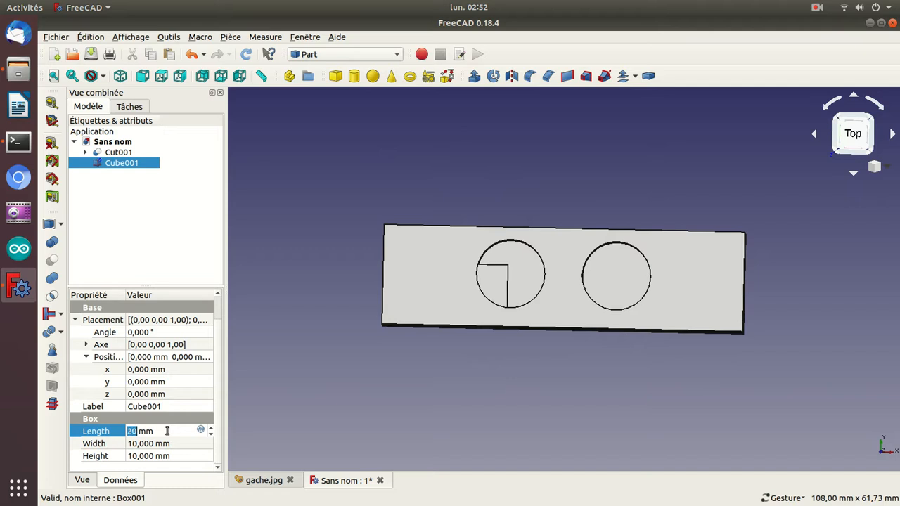
# Set the new box's width to 11 mm and its height to 6 mm
pyautogui.click(149, 444)
pyautogui.scroll(1, 149, 444)
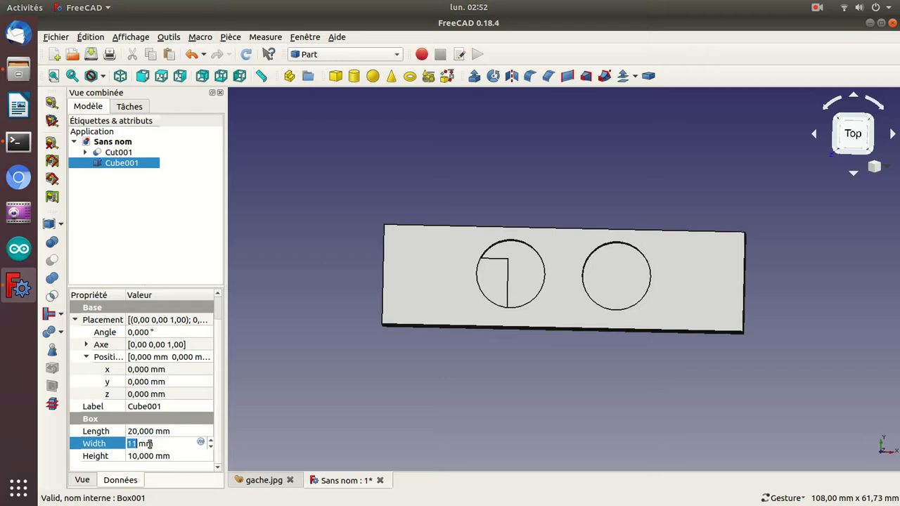
pyautogui.press('Return')
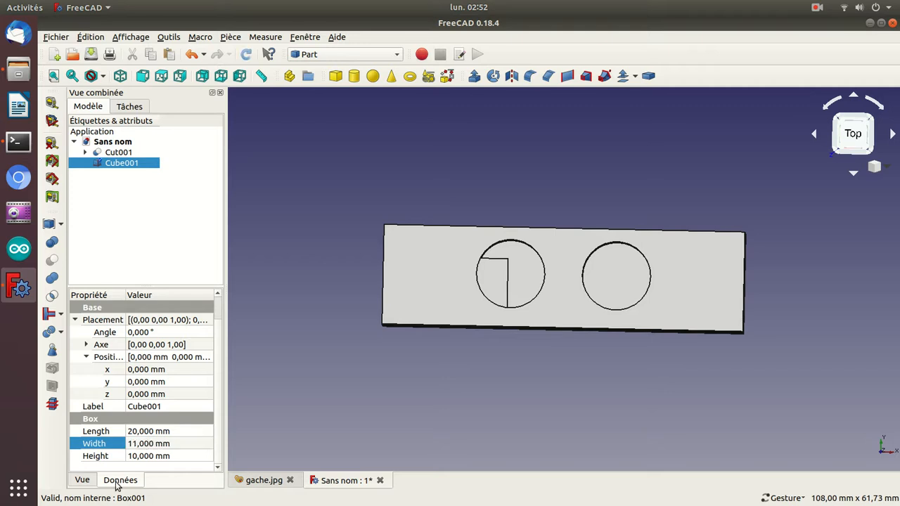
pyautogui.click(148, 456)
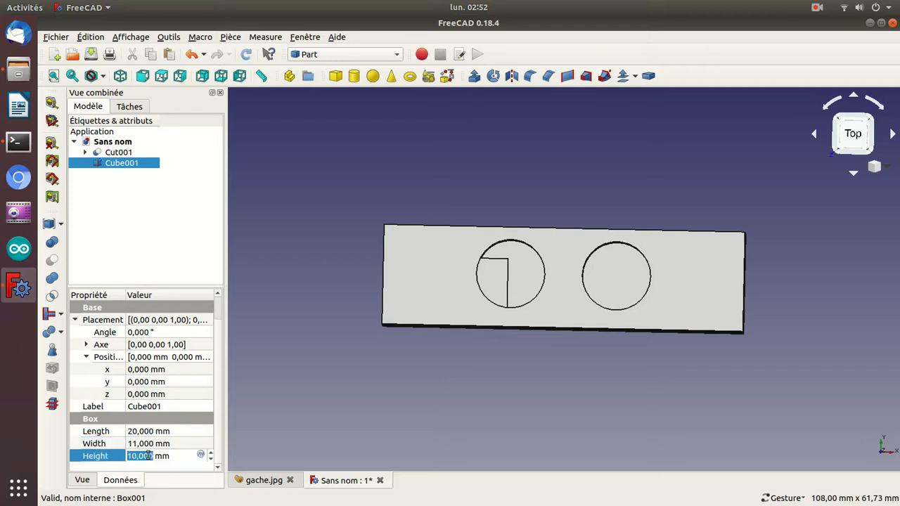
pyautogui.write('6')
pyautogui.press('Return')
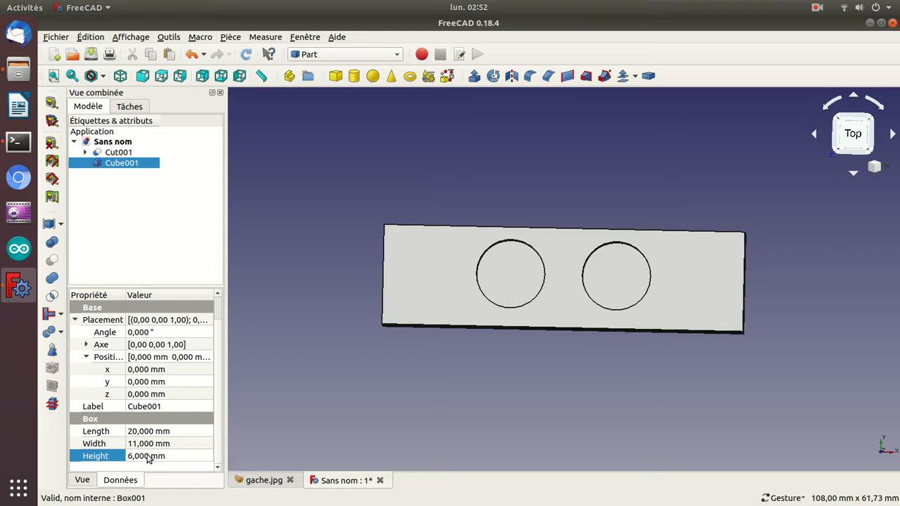
# Try raising the 20 × 11 × 6 mm box to a z position of 9 mm
pyautogui.moveTo(533, 321); pyautogui.dragTo(589, 358)
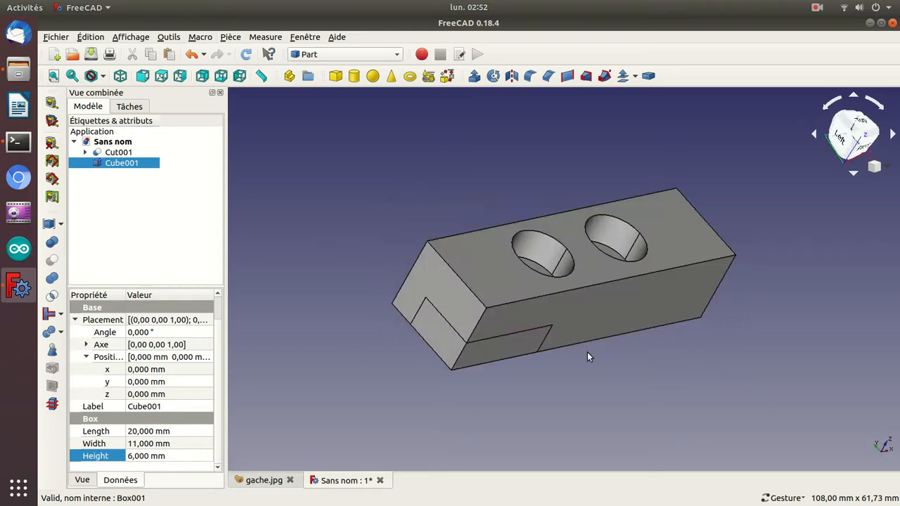
pyautogui.doubleClick(139, 394)
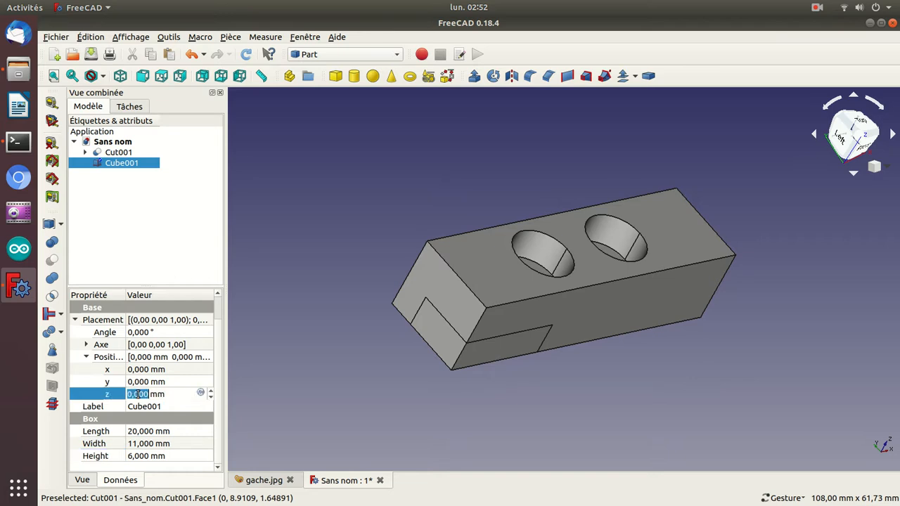
pyautogui.scroll(8, 138, 394)
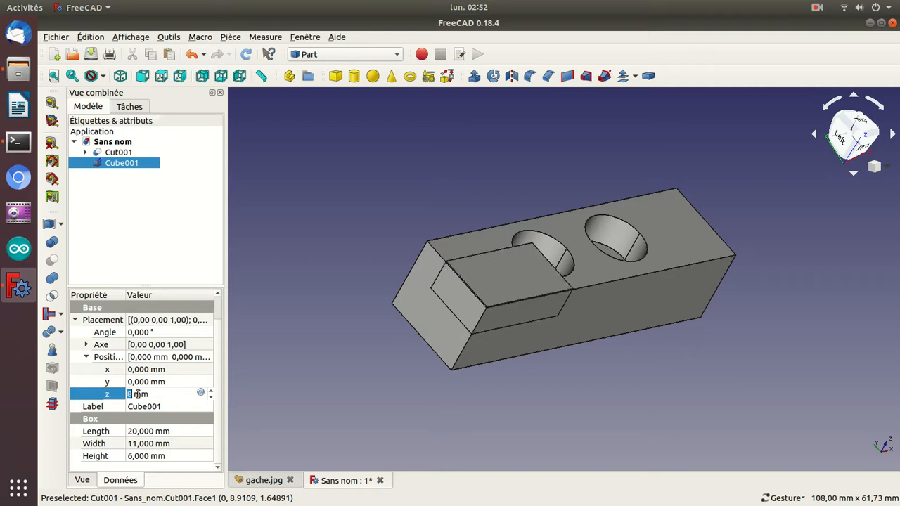
pyautogui.scroll(5, 336, 354)
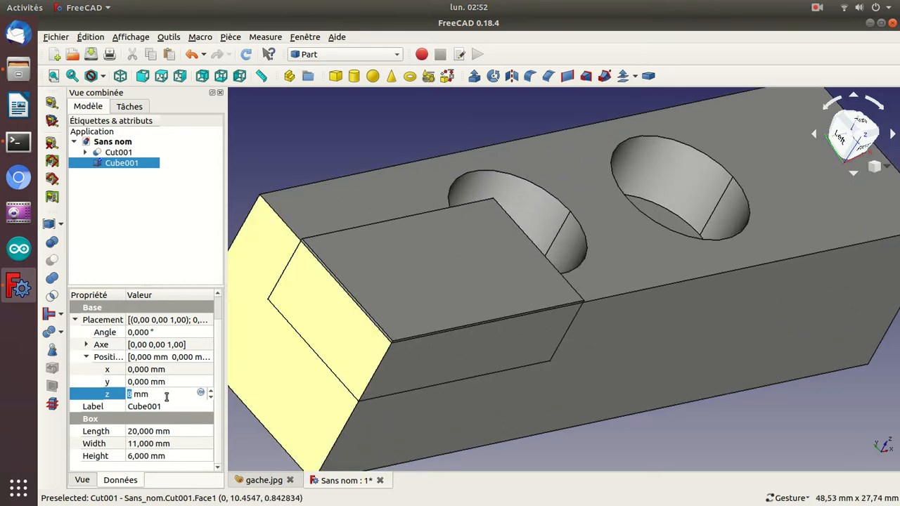
pyautogui.scroll(1, 167, 398)
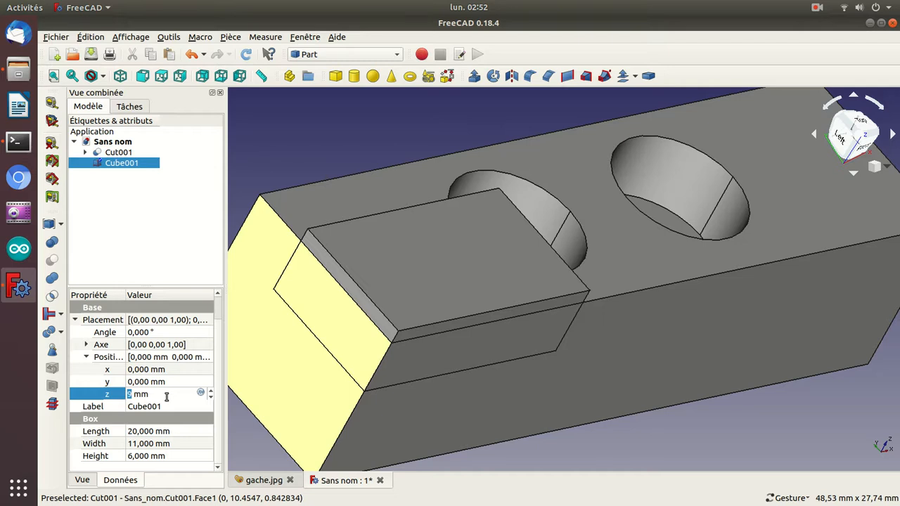
# Set the small box's z position to 7.8 mm so its top is flush with the drilled block's upper face
pyautogui.moveTo(311, 142); pyautogui.dragTo(314, 183)
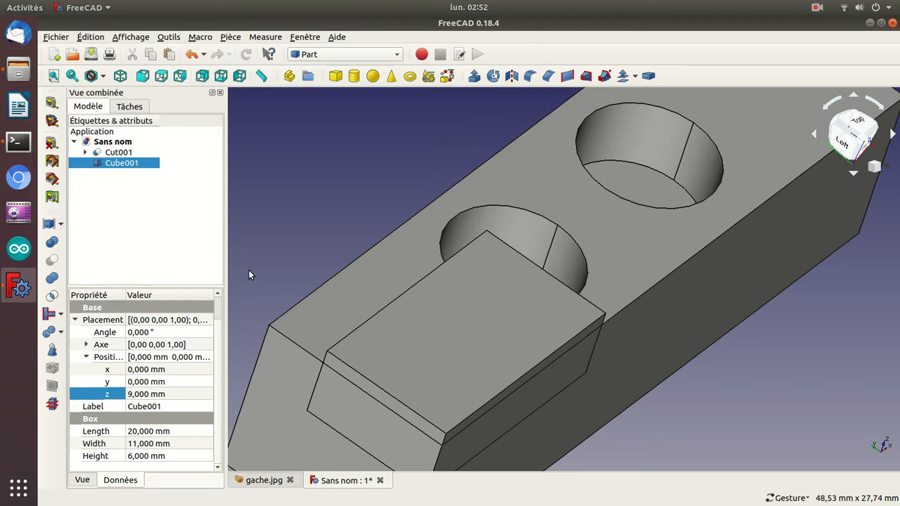
pyautogui.click(138, 396)
pyautogui.doubleClick(138, 395)
pyautogui.write('8')
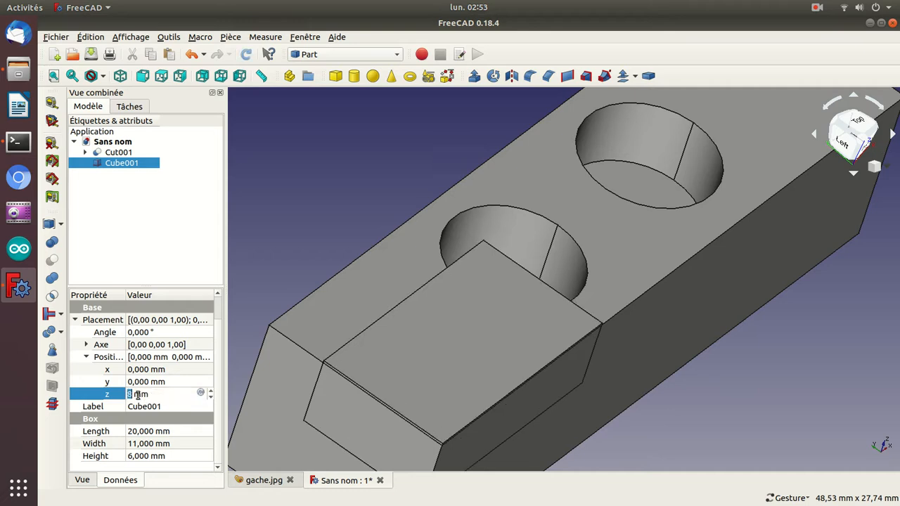
pyautogui.write('-8')
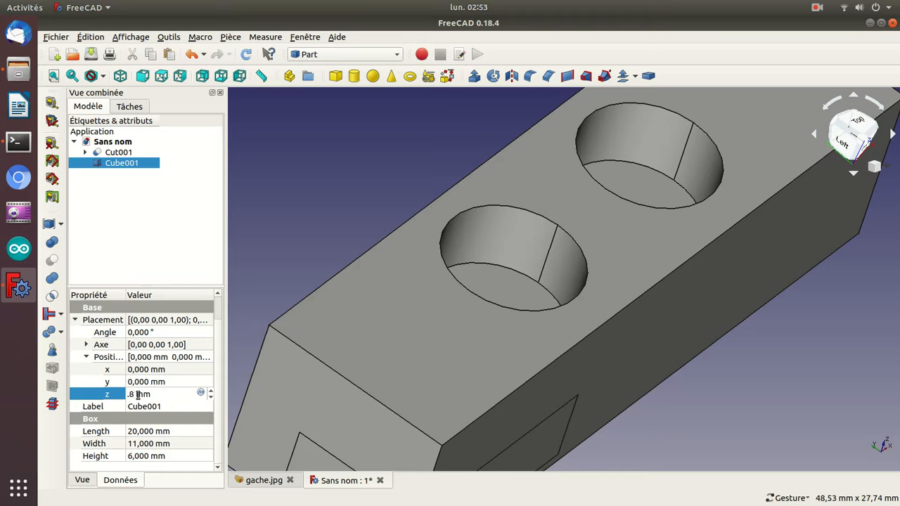
pyautogui.write('8')
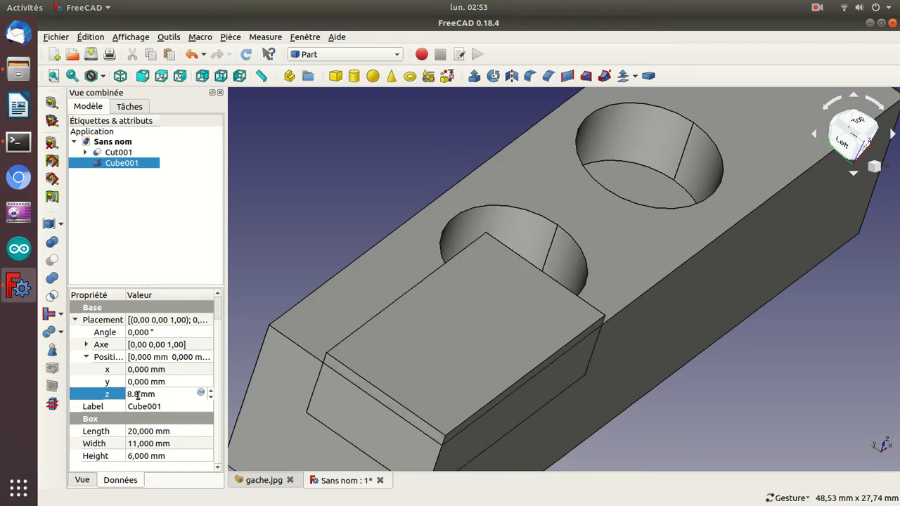
pyautogui.scroll(-1, 138, 395)
pyautogui.press('Return')
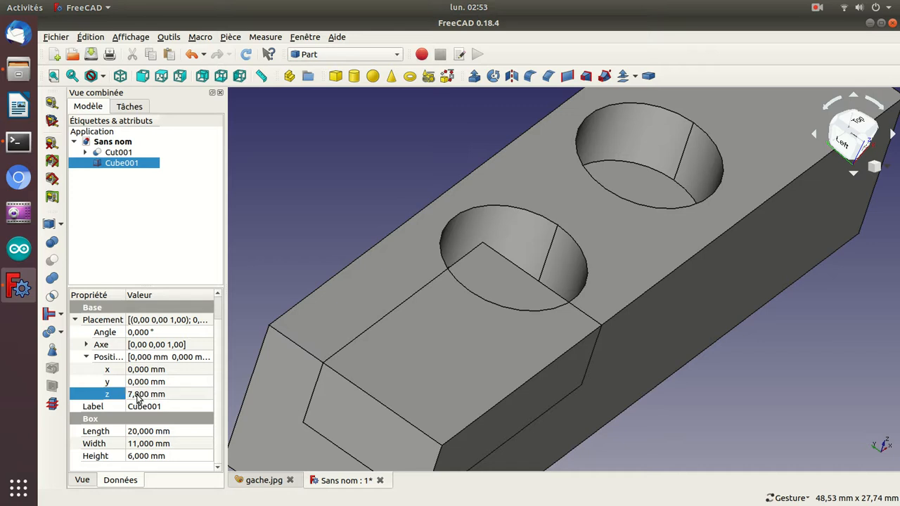
# Set the small box's y position to 3 mm to line it up with the first hole
pyautogui.moveTo(267, 206); pyautogui.dragTo(293, 253)
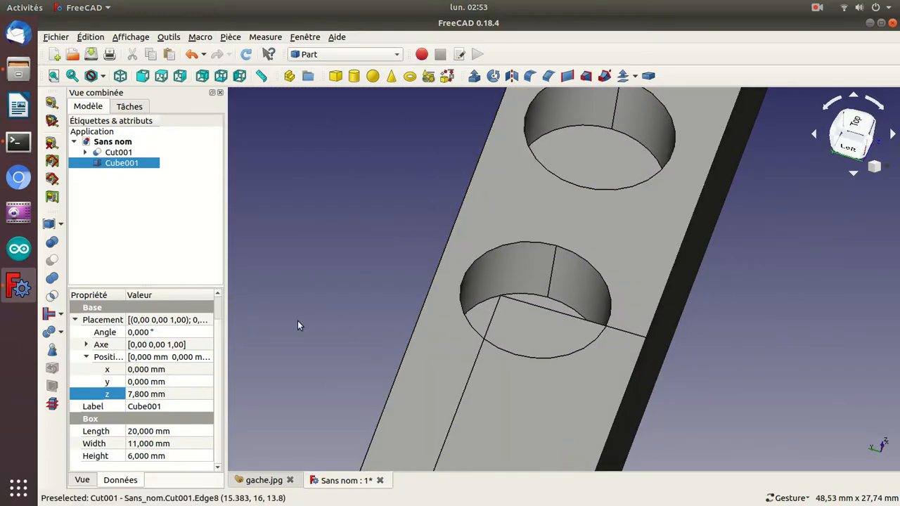
pyautogui.click(132, 384)
pyautogui.scroll(-1, 132, 384)
pyautogui.scroll(4, 132, 384)
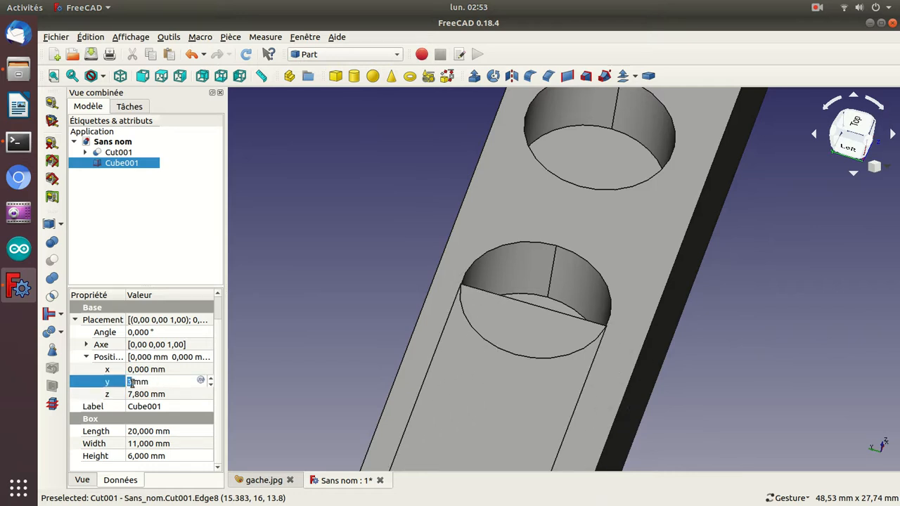
pyautogui.press('Return')
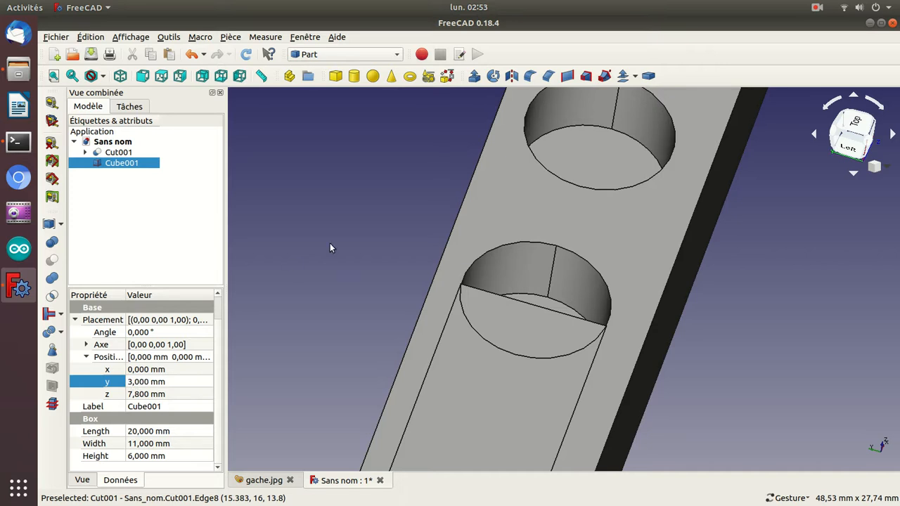
# Duplicate the 20 × 11 × 6 mm box and select the copy
pyautogui.moveTo(356, 229); pyautogui.dragTo(265, 235)
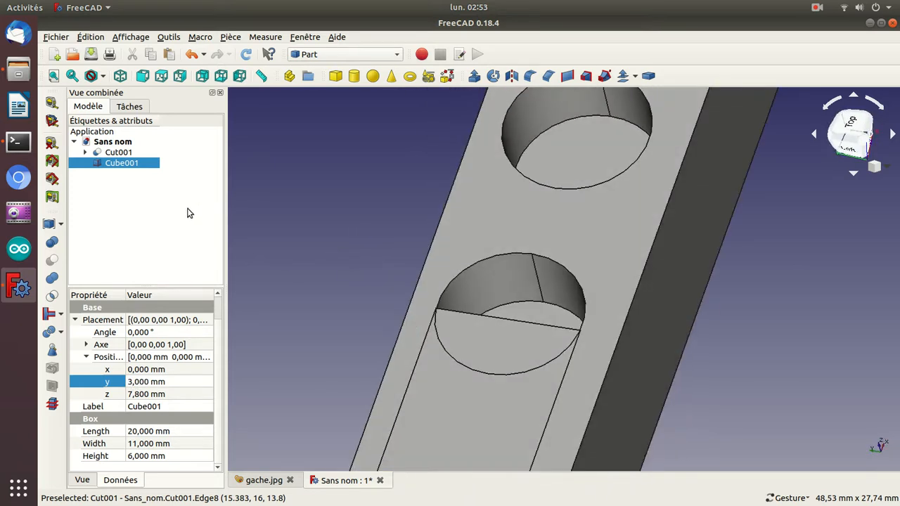
pyautogui.hotkey('ctrl', 'v')
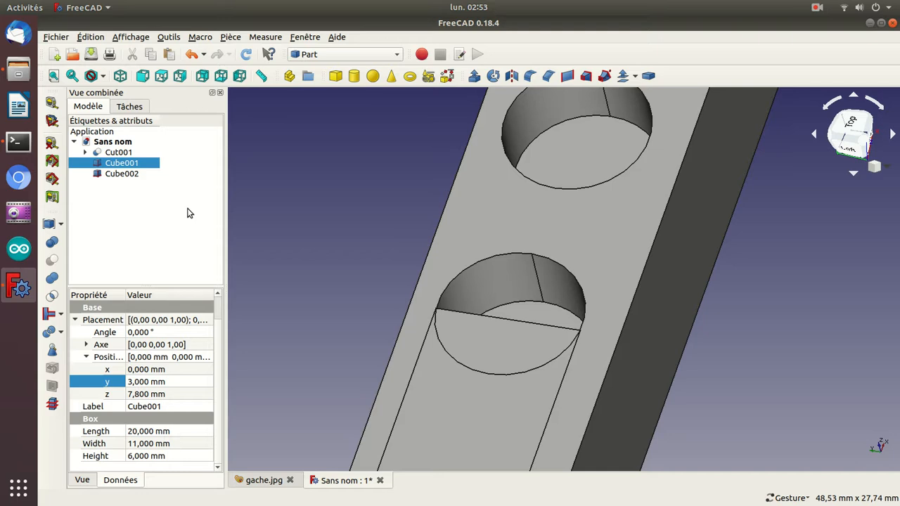
pyautogui.click(129, 173)
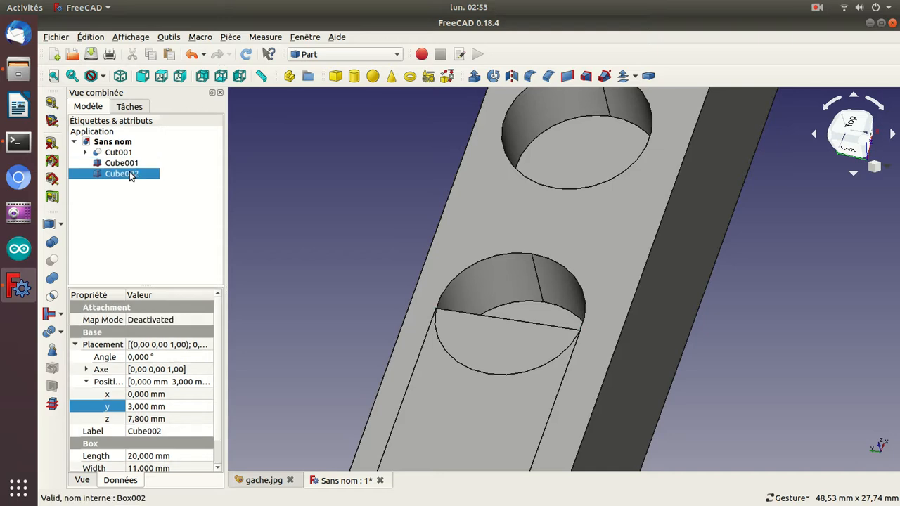
# Move the duplicate box to an x position of 37 mm, over the second hole, and check its placement
pyautogui.click(137, 396)
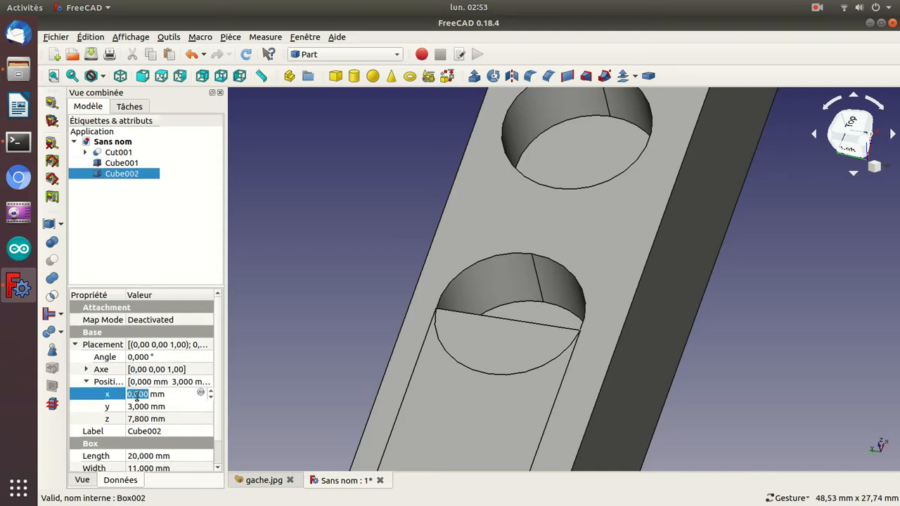
pyautogui.write('36')
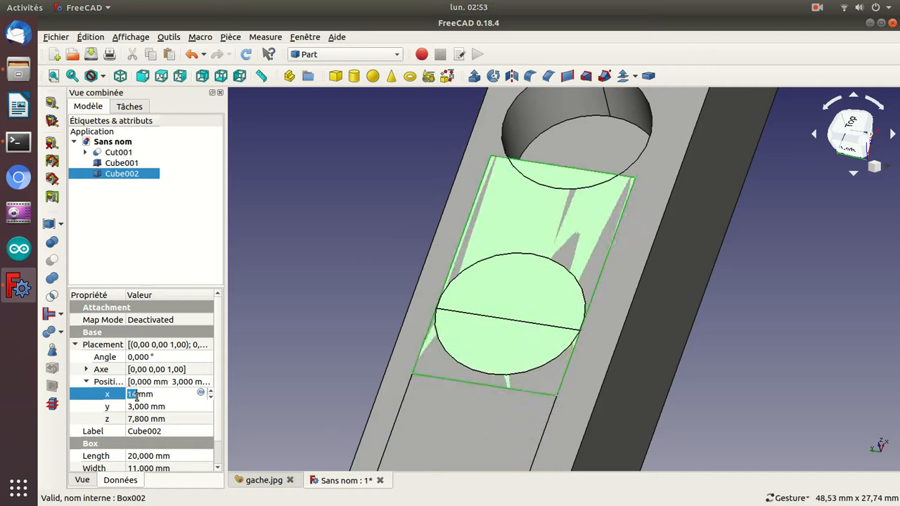
pyautogui.scroll(1, 137, 396)
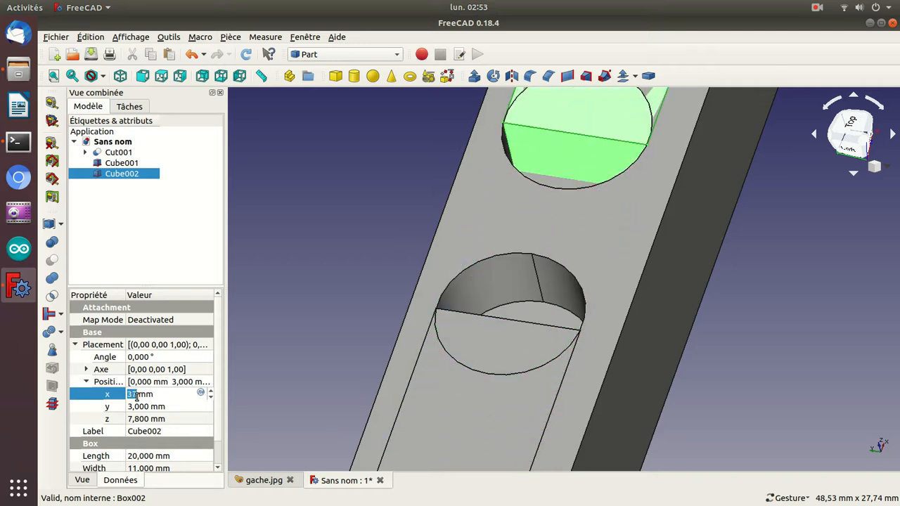
pyautogui.press('Return')
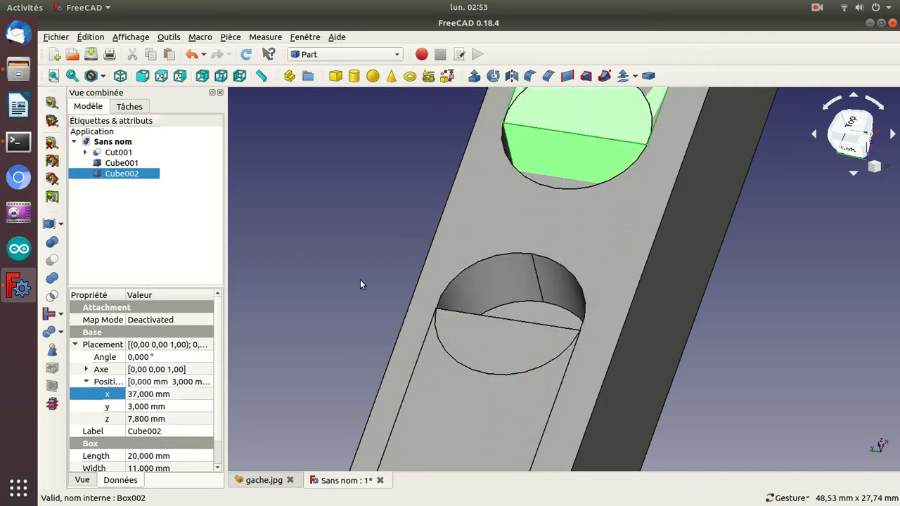
pyautogui.moveTo(375, 184); pyautogui.dragTo(428, 326)
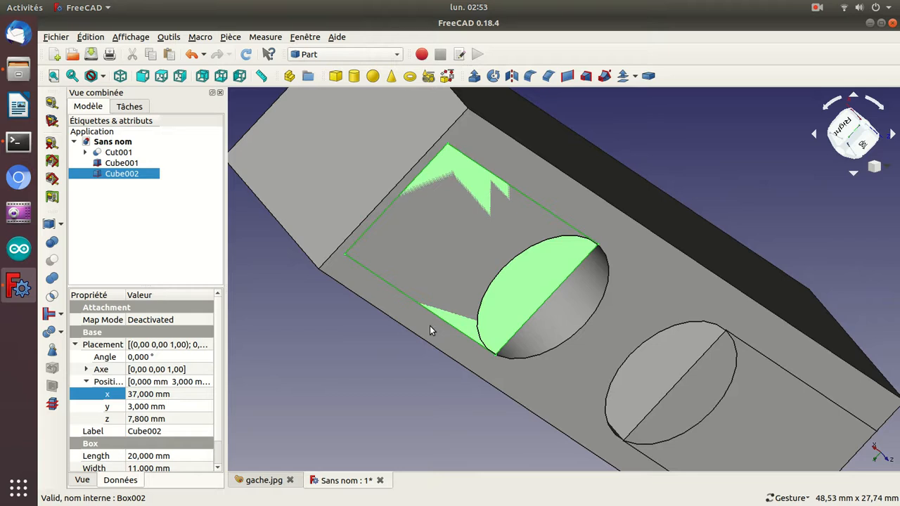
# Set the duplicate box's length to 22 mm so it extends past the end of the block, and check the fit
pyautogui.click(175, 456)
pyautogui.scroll(2, 175, 456)
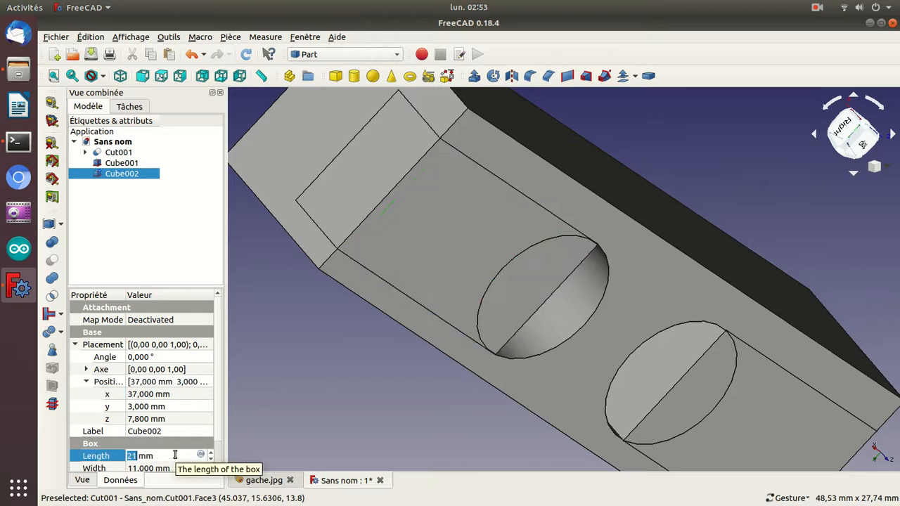
pyautogui.press('Return')
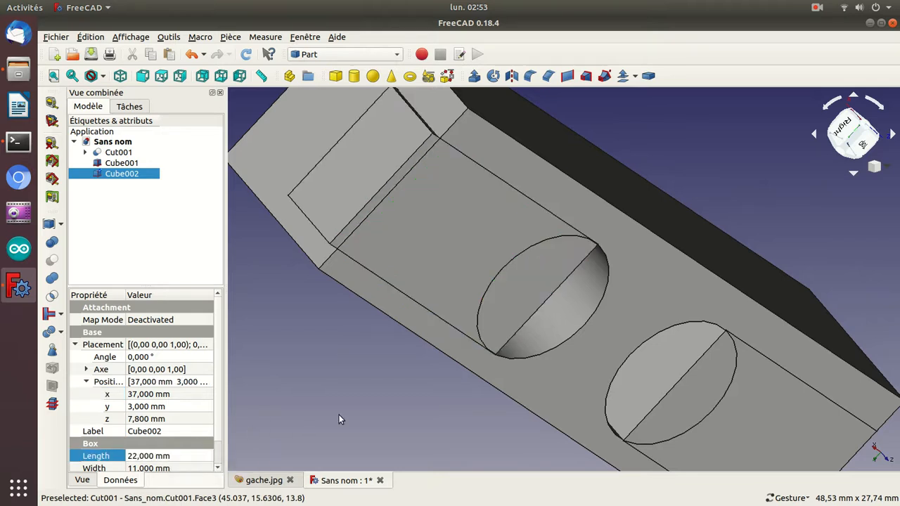
pyautogui.press('0')
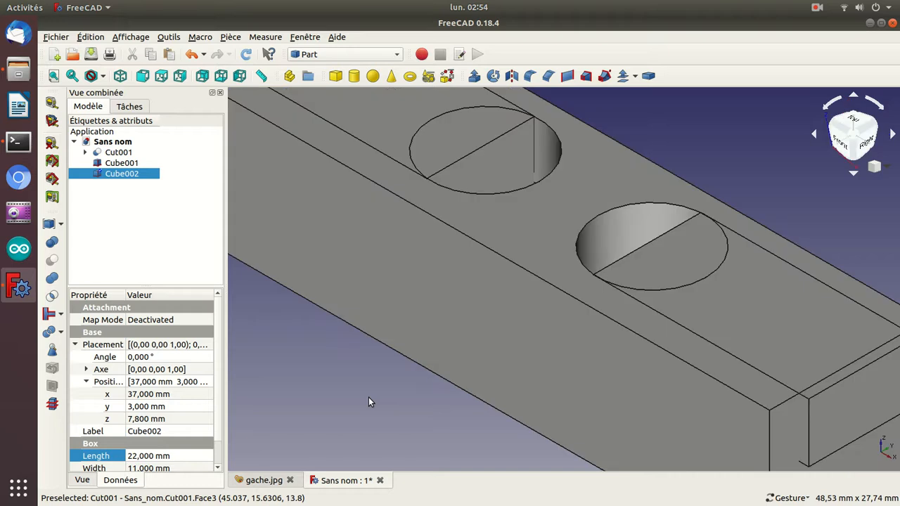
pyautogui.press('v')
pyautogui.press('f')
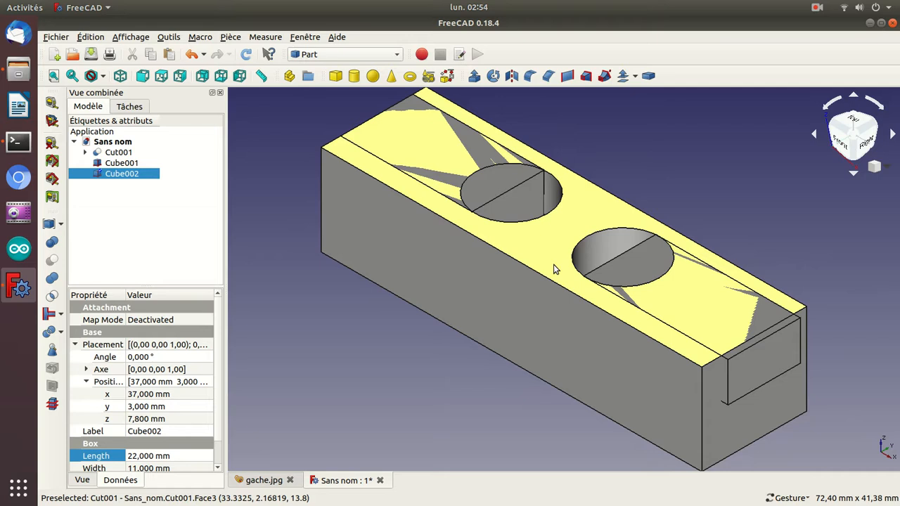
pyautogui.click(120, 154)
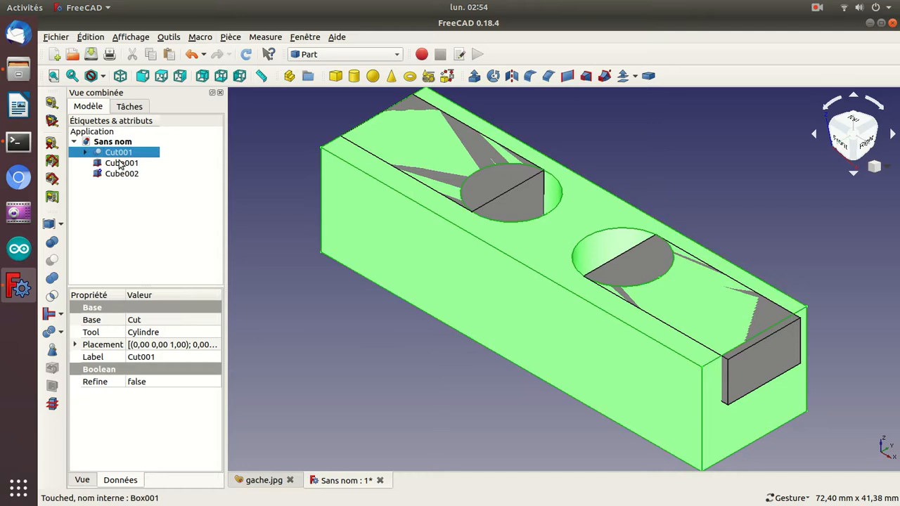
pyautogui.keyDown('ctrl'); pyautogui.click(119, 164); pyautogui.keyUp('ctrl')
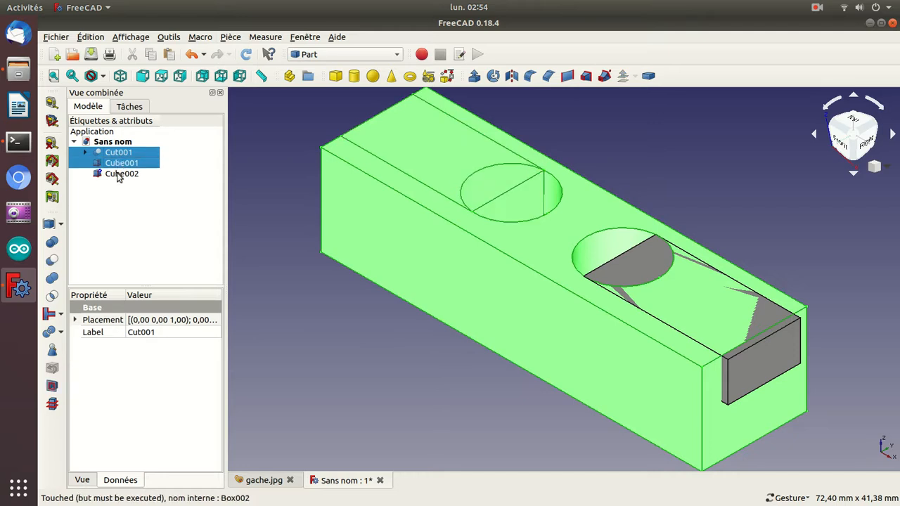
pyautogui.keyDown('ctrl'); pyautogui.click(117, 174); pyautogui.keyUp('ctrl')
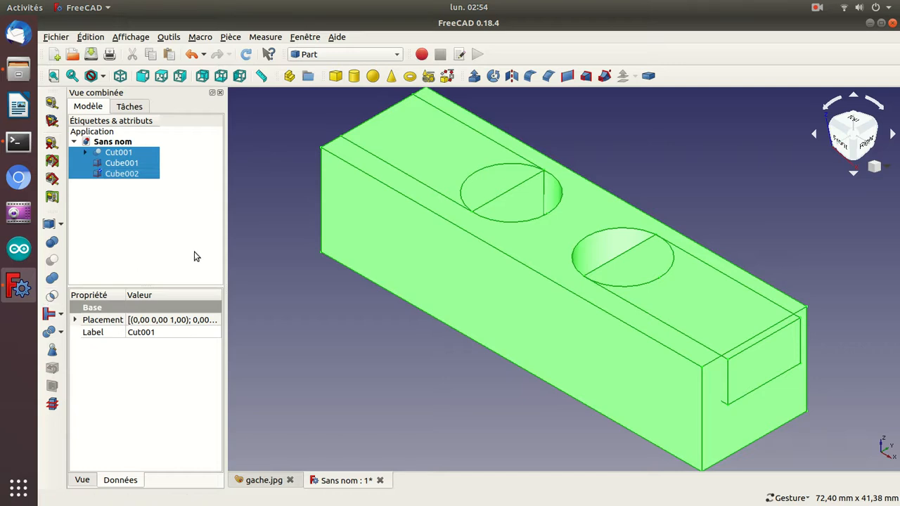
pyautogui.click(309, 232)
# Set the length of the box at the first hole to 22 mm
pyautogui.click(127, 166)
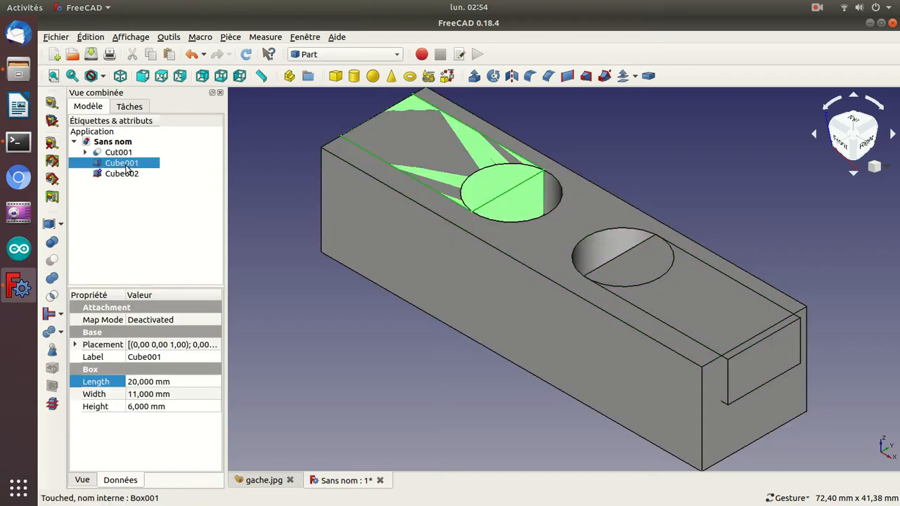
pyautogui.click(148, 382)
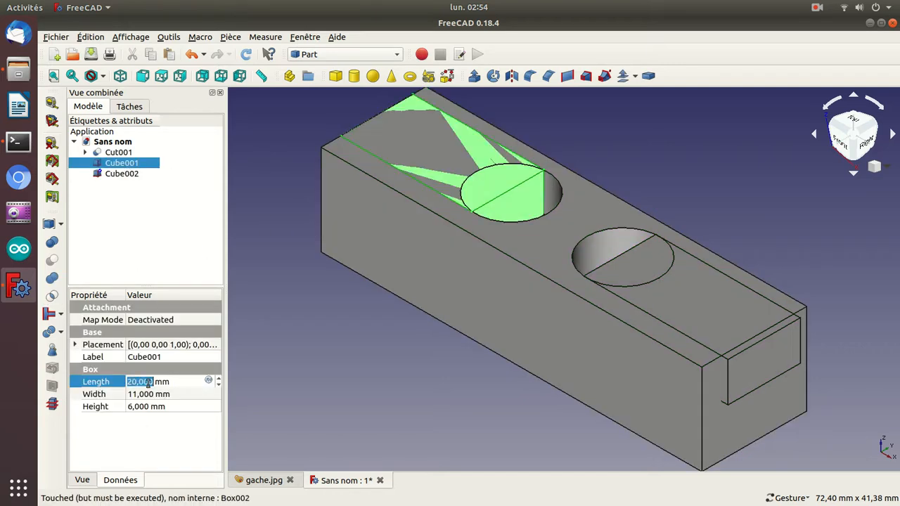
pyautogui.scroll(1, 149, 383)
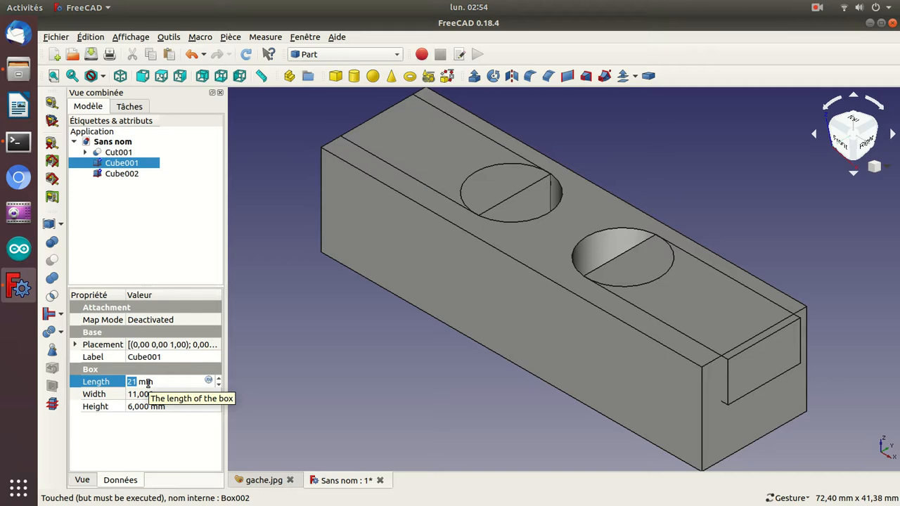
pyautogui.moveTo(285, 196); pyautogui.dragTo(367, 267)
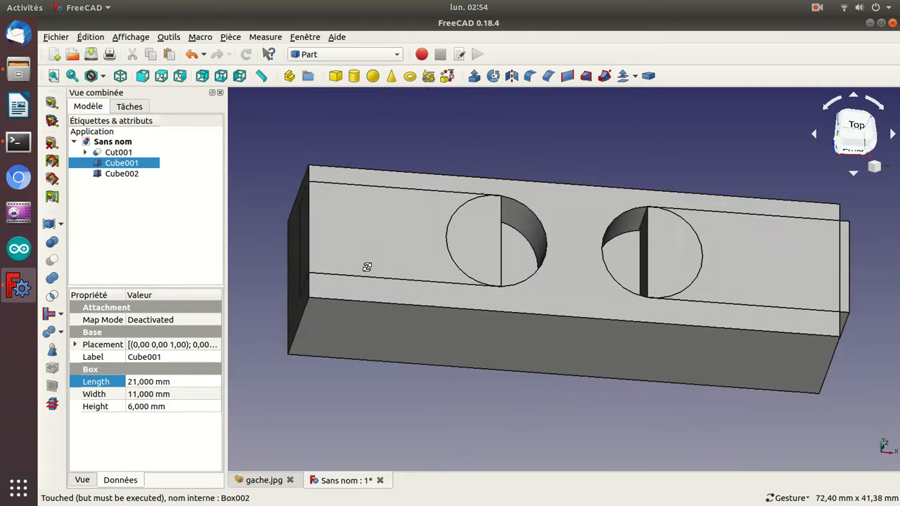
pyautogui.doubleClick(169, 382)
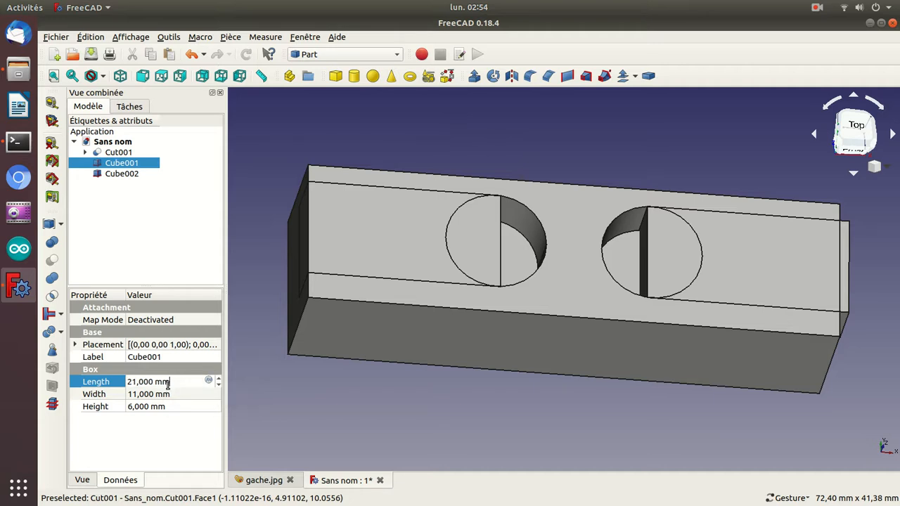
pyautogui.scroll(1, 168, 384)
pyautogui.scroll(-1, 167, 384)
pyautogui.scroll(1, 168, 385)
# Set the first box's x position to -1 mm so it sticks out past the block's end face
pyautogui.click(76, 345)
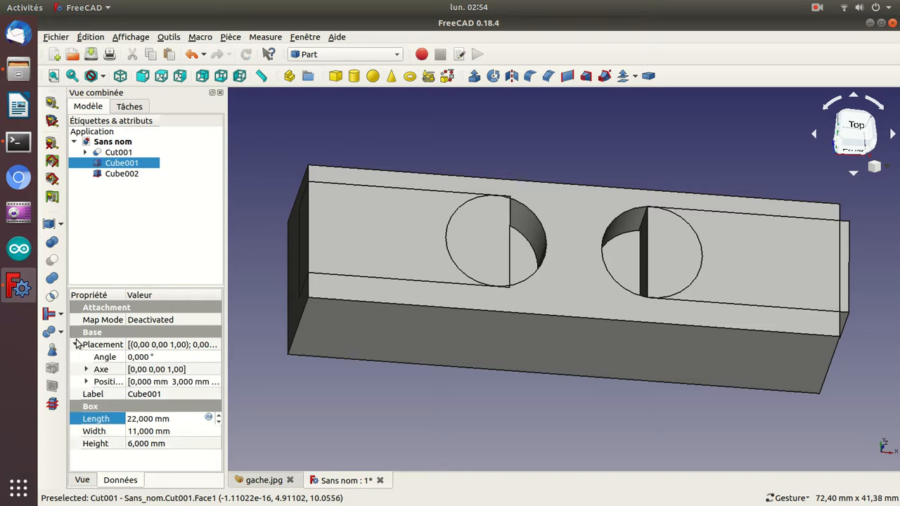
pyautogui.click(86, 382)
pyautogui.click(129, 396)
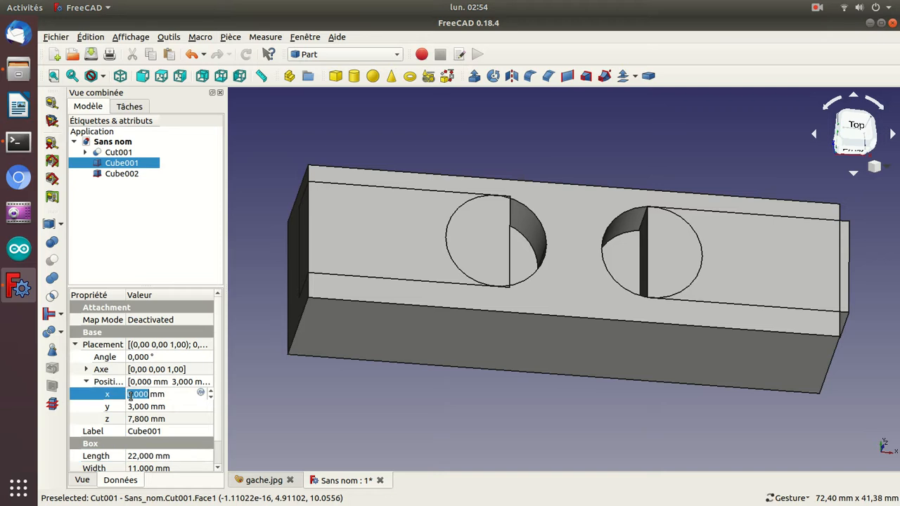
pyautogui.write('1')
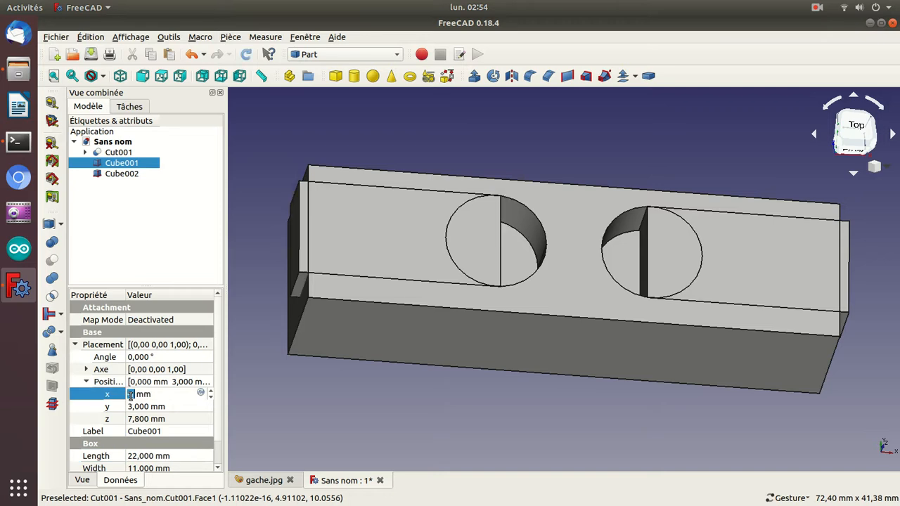
pyautogui.press('Return')
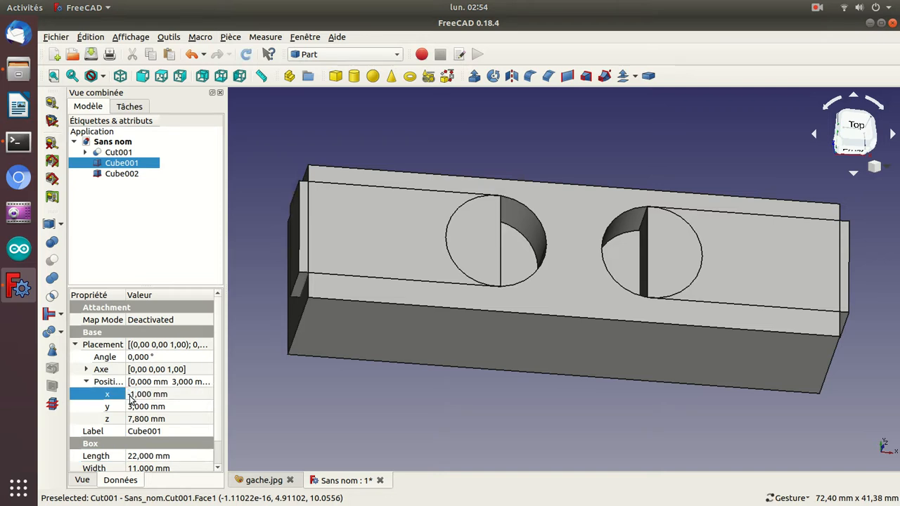
# Try a length of 21 mm on the first box, and return it to 22 mm
pyautogui.click(145, 456)
pyautogui.write('21')
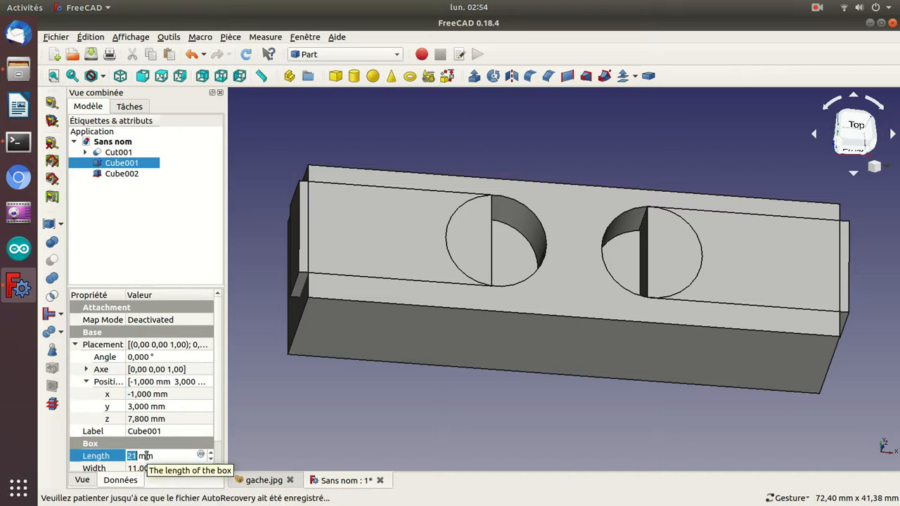
pyautogui.press('Return')
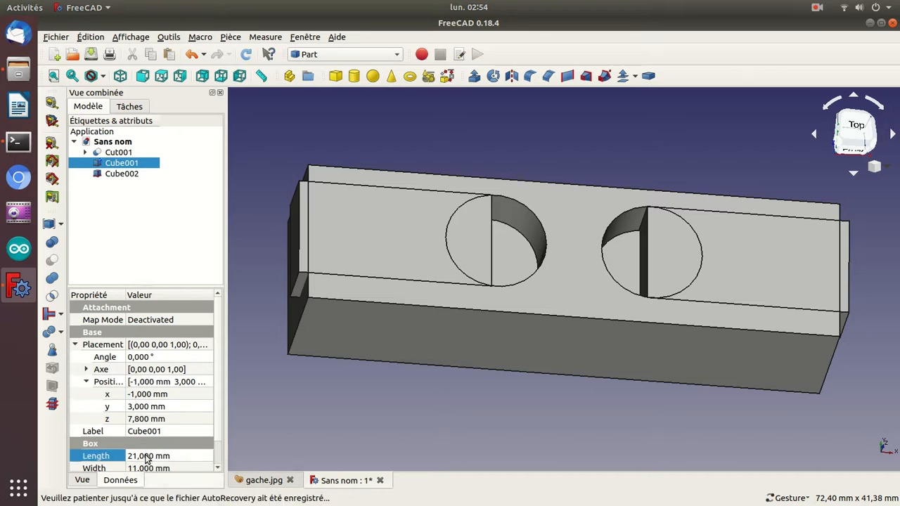
pyautogui.click(146, 458)
pyautogui.scroll(1, 147, 459)
pyautogui.press('Return')
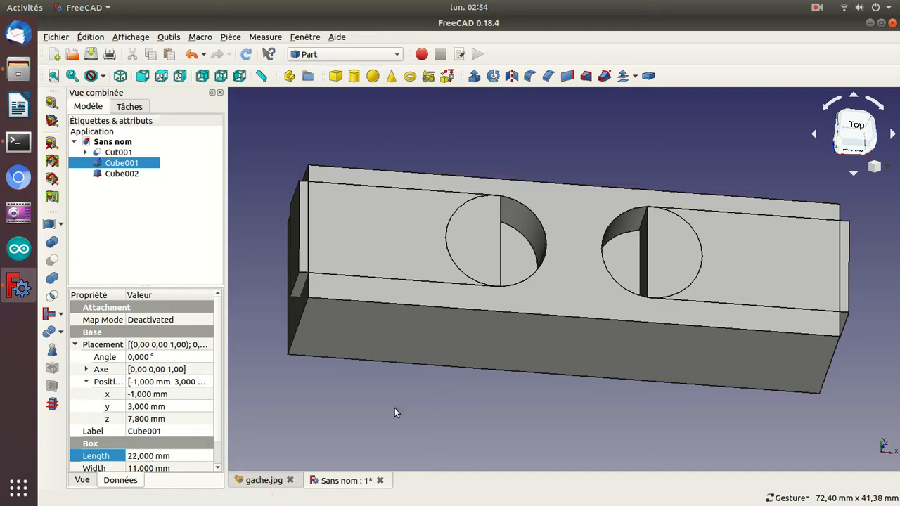
# Try a Boolean intersection of the drilled block with both small boxes, and undo it
pyautogui.click(112, 153)
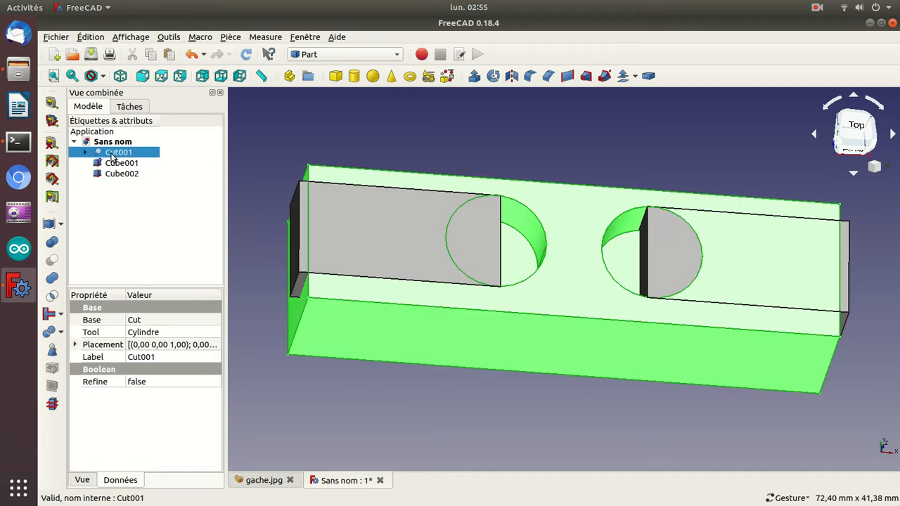
pyautogui.keyDown('ctrl'); pyautogui.click(116, 163); pyautogui.keyUp('ctrl')
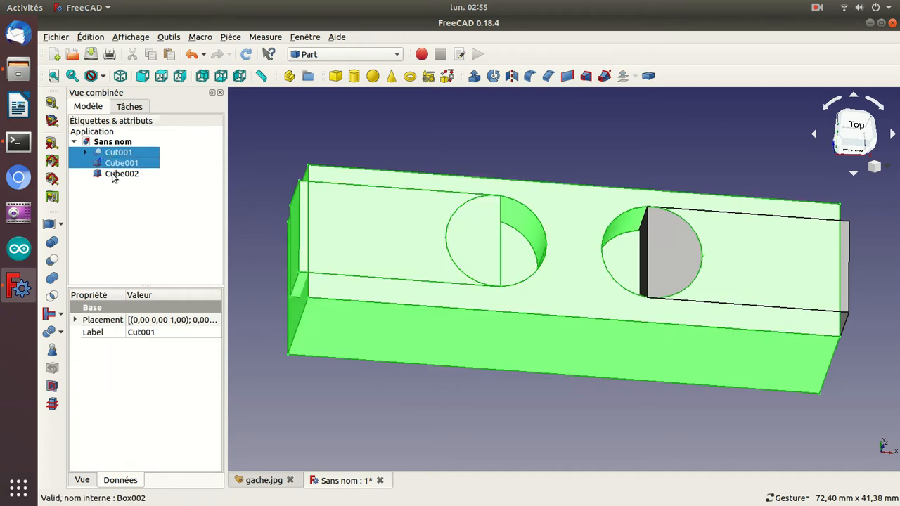
pyautogui.keyDown('ctrl'); pyautogui.click(114, 174); pyautogui.keyUp('ctrl')
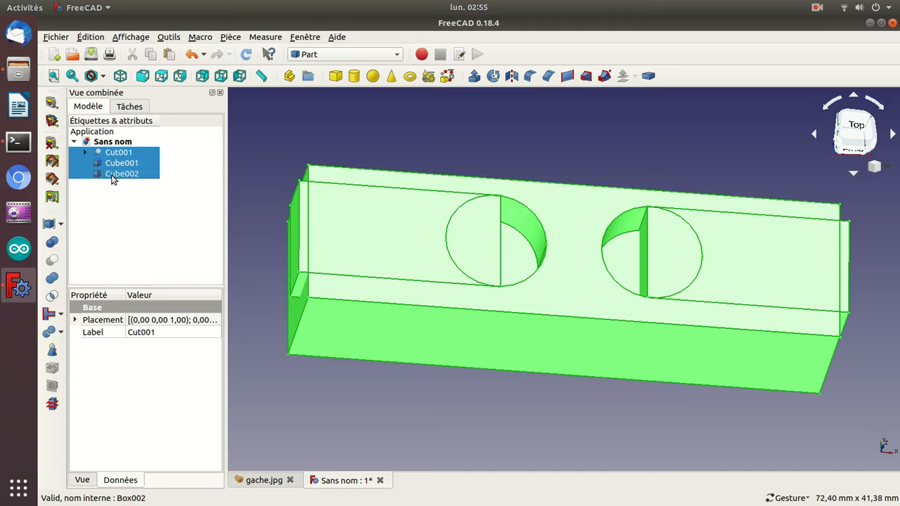
pyautogui.click(51, 298)
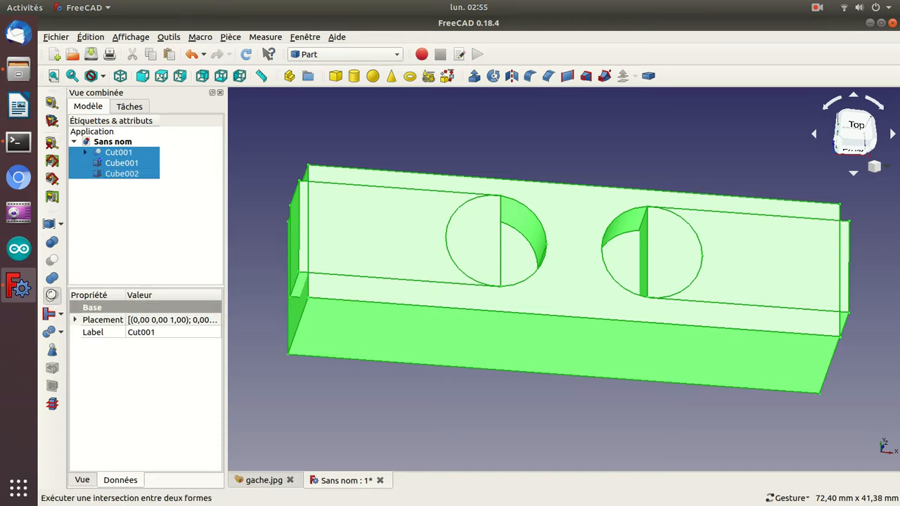
pyautogui.hotkey('ctrl', 'z')
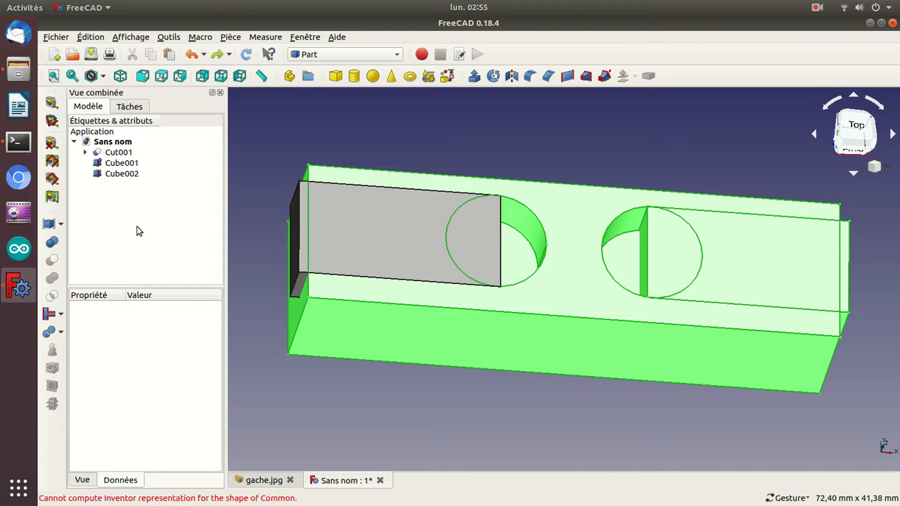
# Subtract the first small box from the drilled block to open a slot at the first hole
pyautogui.click(107, 152)
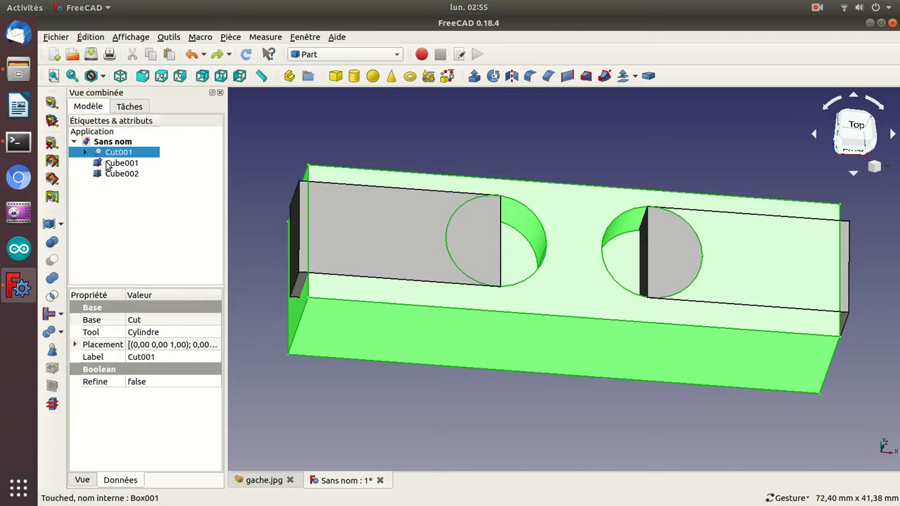
pyautogui.keyDown('ctrl'); pyautogui.click(108, 165); pyautogui.keyUp('ctrl')
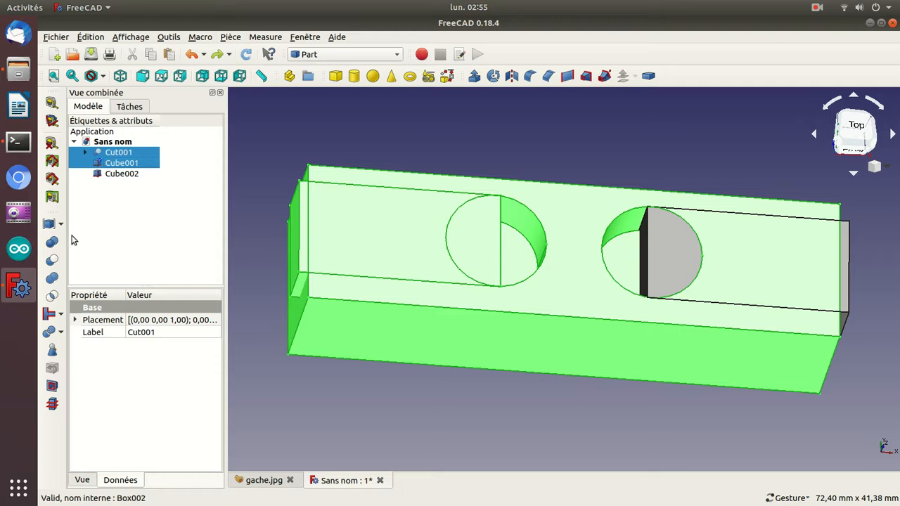
pyautogui.click(52, 261)
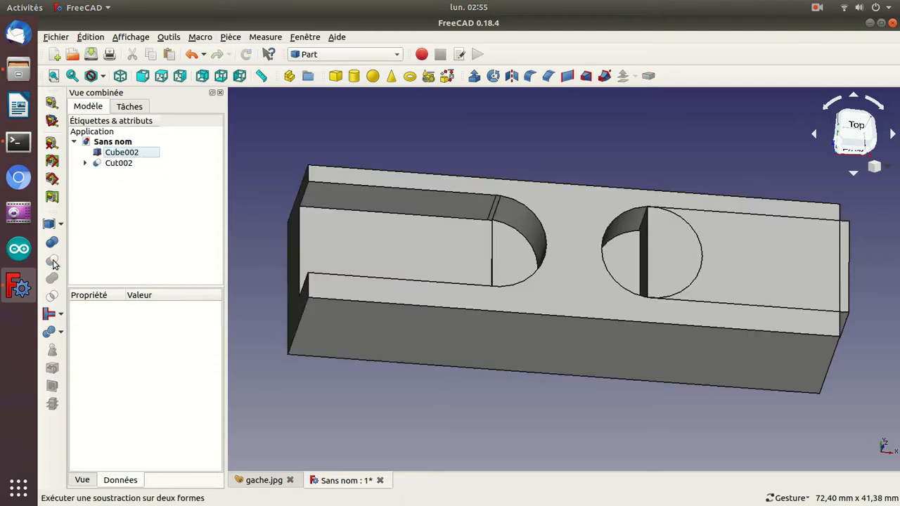
# Subtract the second small box from the block to open the slot at the second hole, and inspect both slots
pyautogui.click(122, 155)
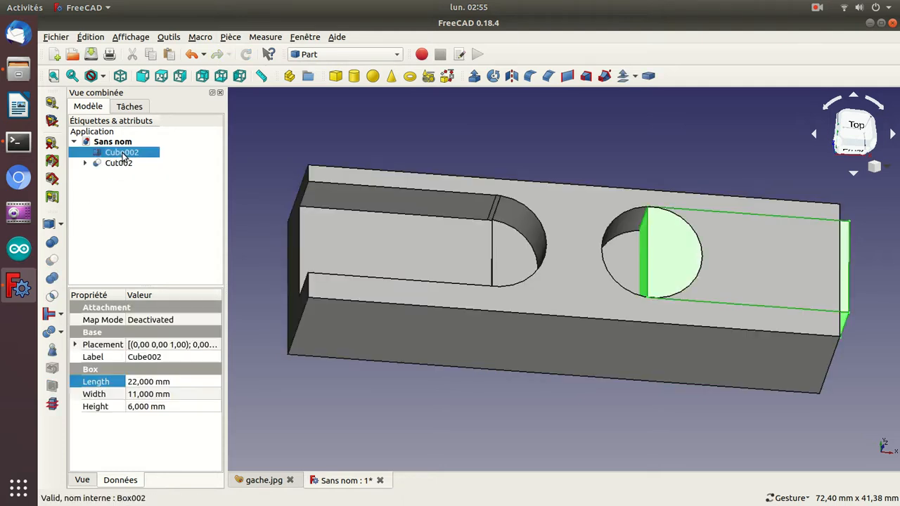
pyautogui.click(120, 166)
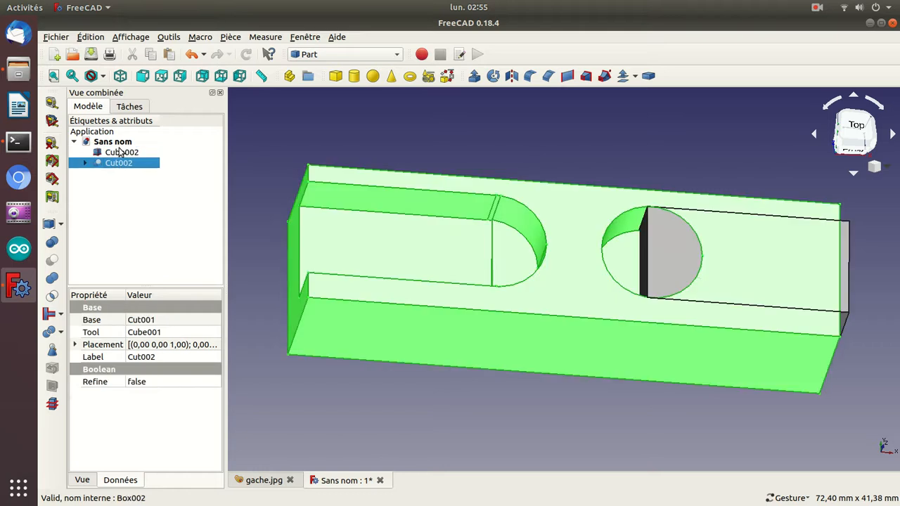
pyautogui.keyDown('ctrl'); pyautogui.click(122, 152); pyautogui.keyUp('ctrl')
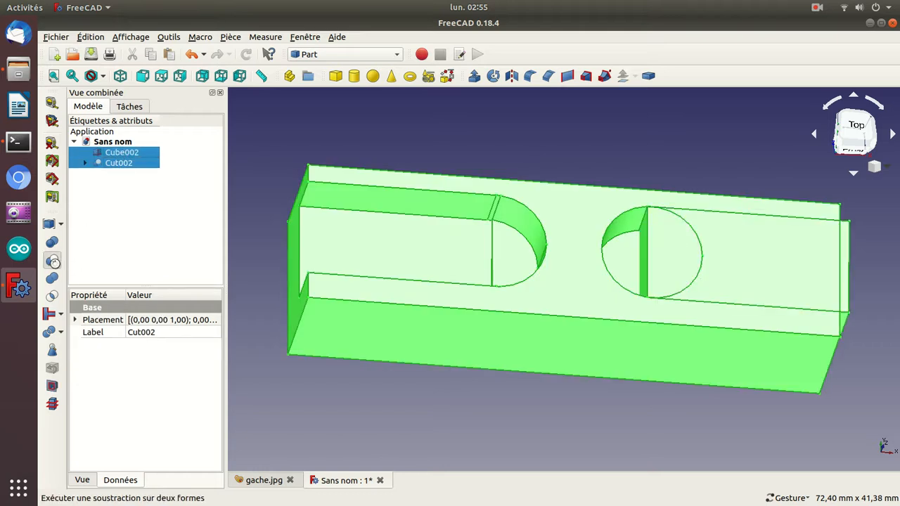
pyautogui.click(53, 261)
pyautogui.moveTo(403, 86); pyautogui.dragTo(314, 379)
pyautogui.moveTo(621, 432); pyautogui.dragTo(458, 295)
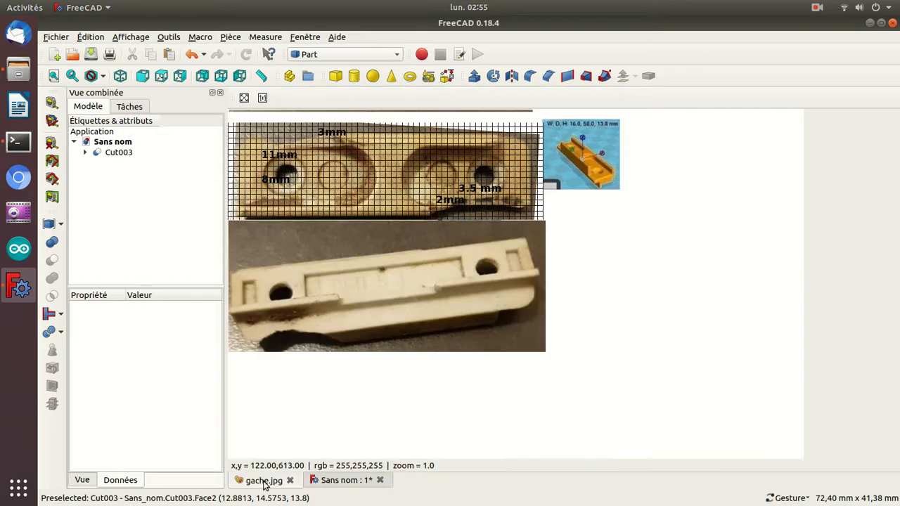
# Check the strike plate photo in gache.jpg, and add a new box primitive to the model and select it
pyautogui.click(264, 482)
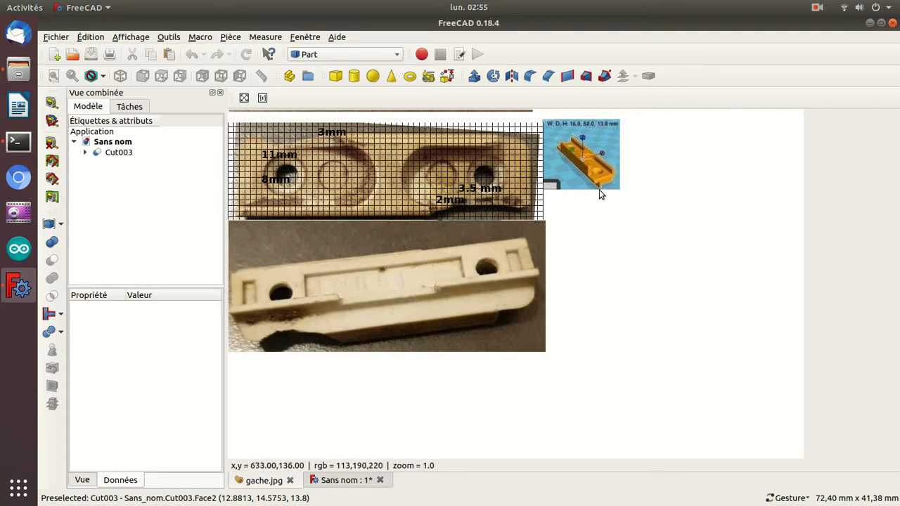
pyautogui.click(344, 482)
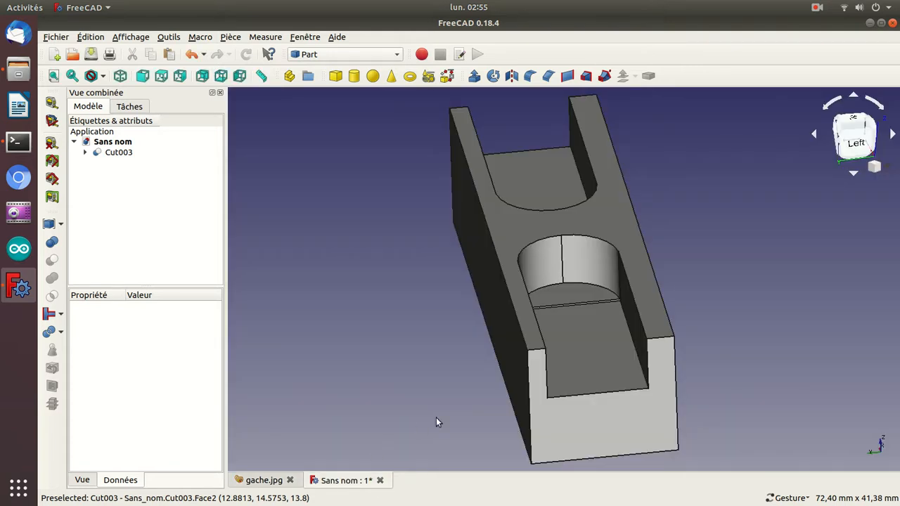
pyautogui.moveTo(782, 328); pyautogui.dragTo(557, 363)
pyautogui.click(335, 75)
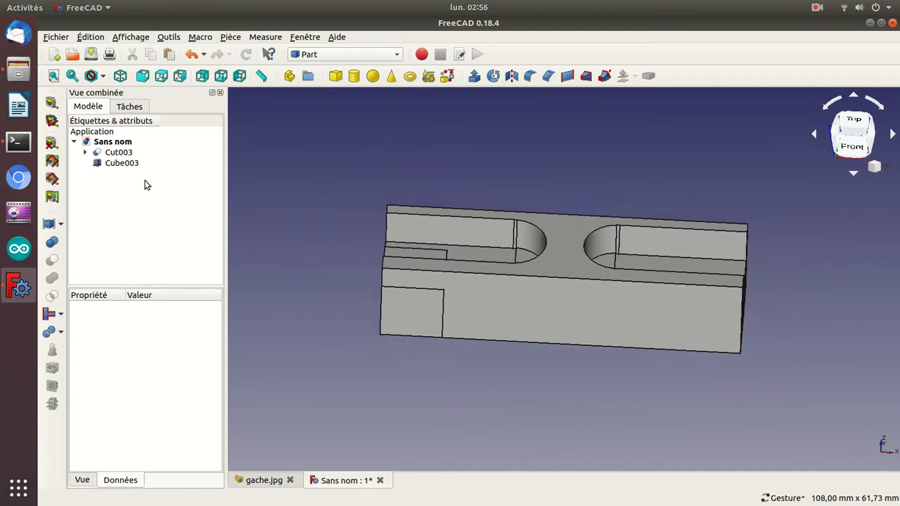
pyautogui.click(127, 163)
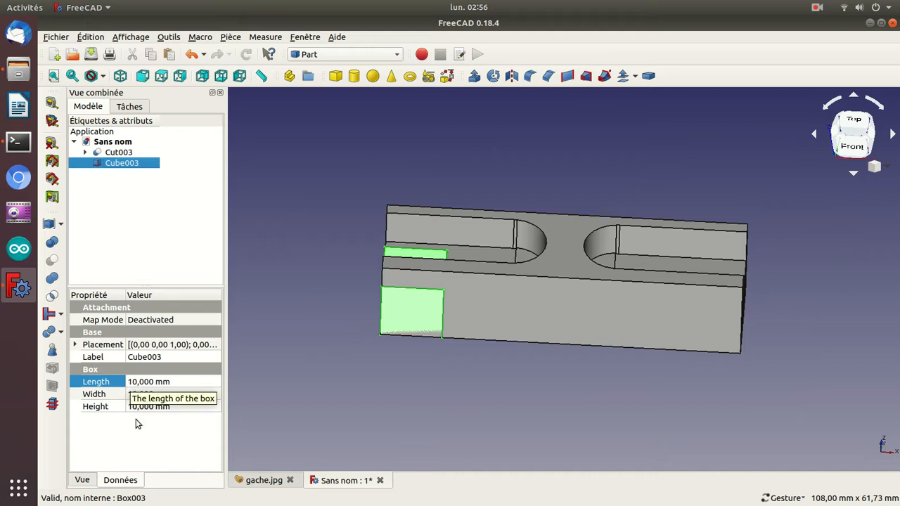
# Set the new box's width to 4 mm
pyautogui.click(131, 396)
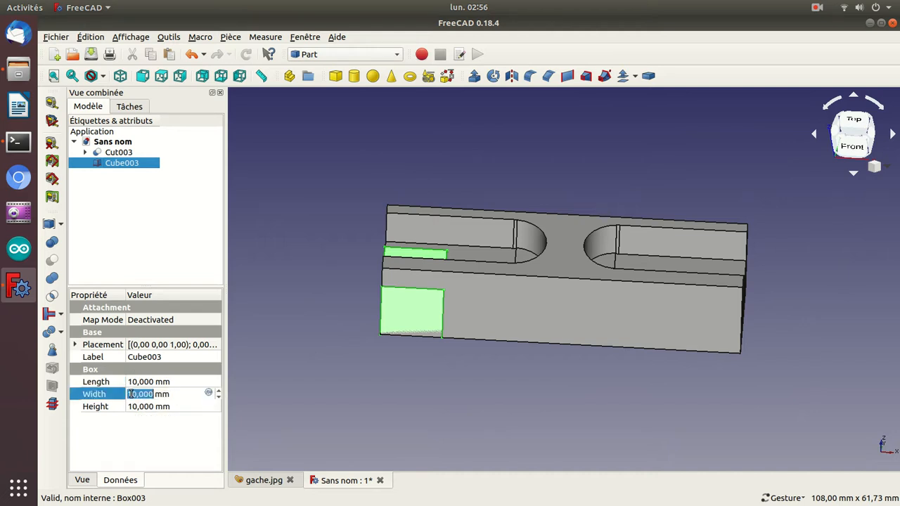
pyautogui.write('4')
pyautogui.press('Return')
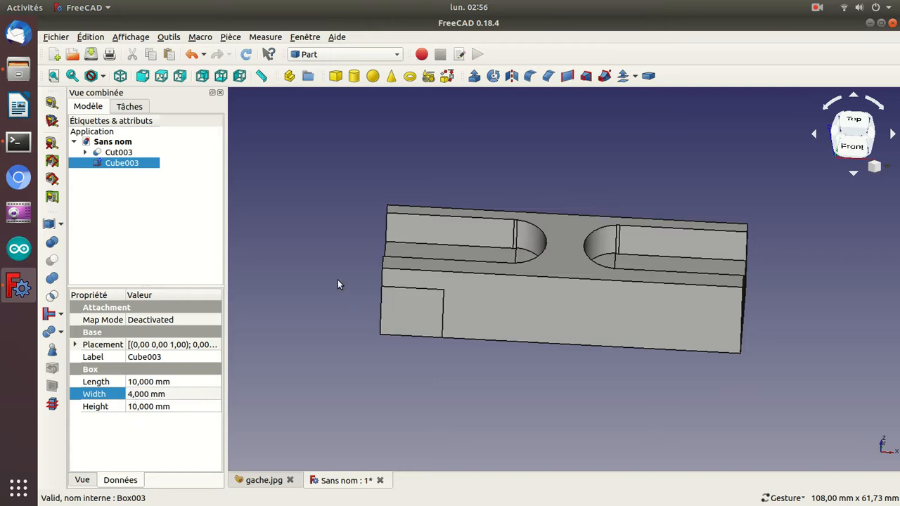
# Raise the new box at the corner of the slotted block to a z position of 7.8 mm
pyautogui.moveTo(297, 252); pyautogui.dragTo(342, 296)
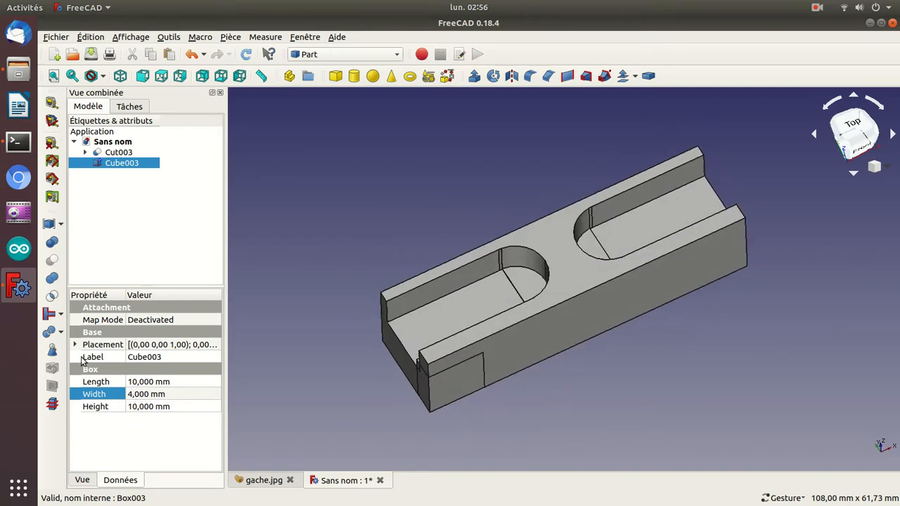
pyautogui.click(75, 345)
pyautogui.click(86, 382)
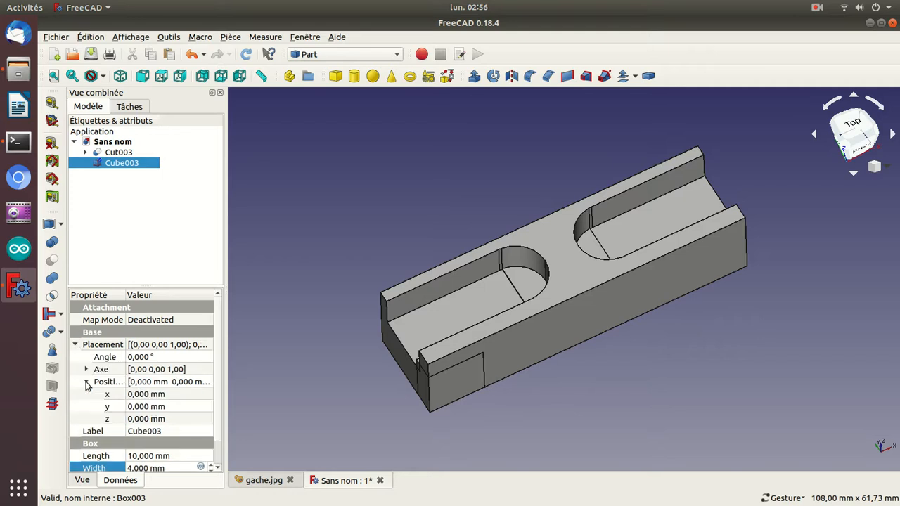
pyautogui.click(139, 420)
pyautogui.scroll(3, 138, 419)
pyautogui.scroll(5, 138, 418)
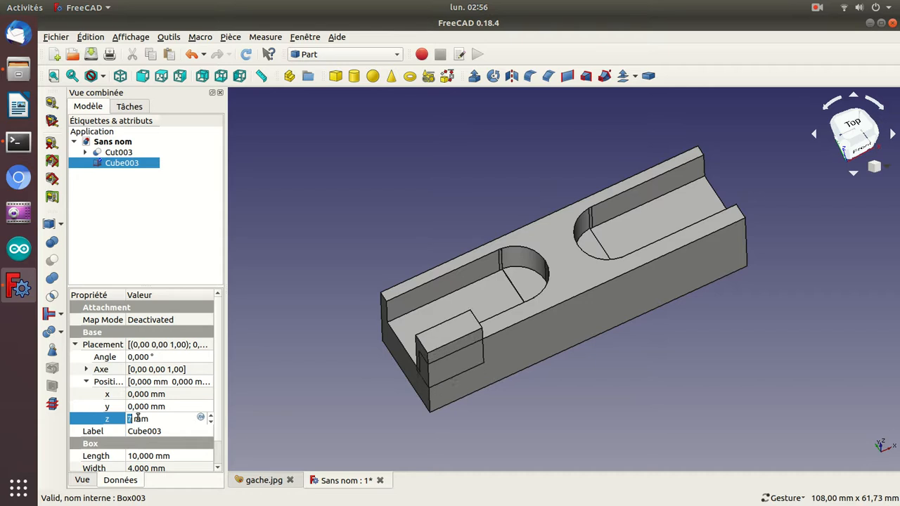
pyautogui.moveTo(293, 388); pyautogui.dragTo(450, 342)
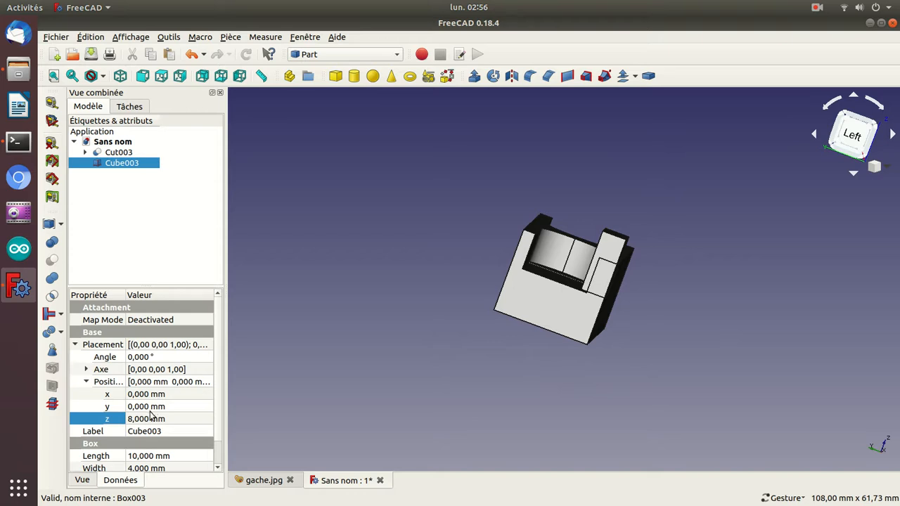
pyautogui.click(129, 418)
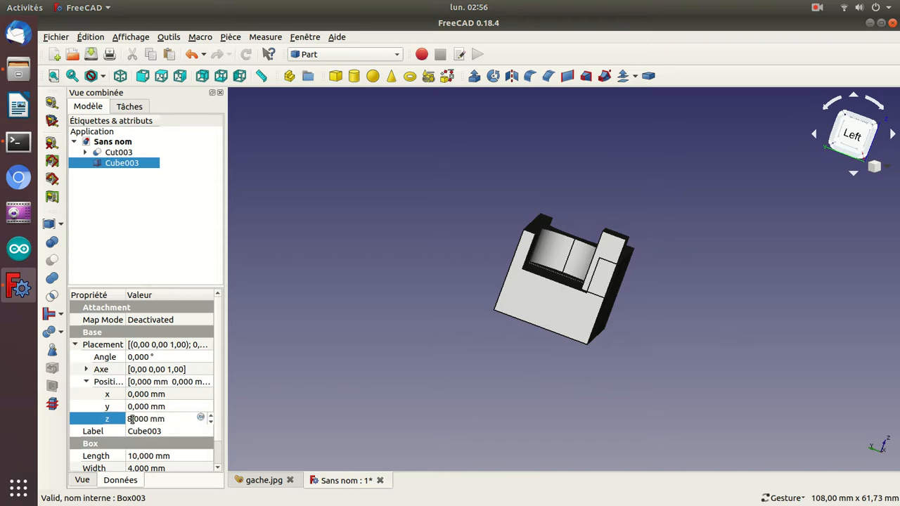
pyautogui.scroll(-1, 132, 419)
pyautogui.click(133, 419)
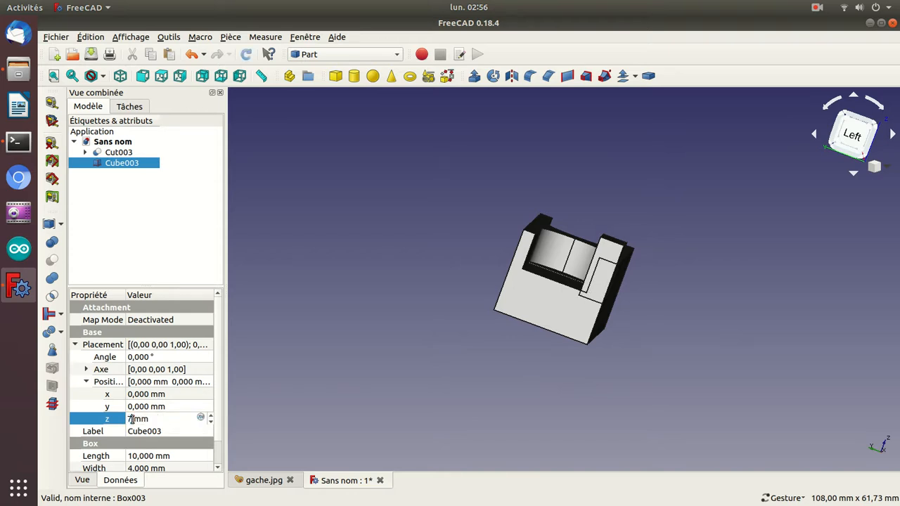
pyautogui.write(',8')
pyautogui.press('Return')
# Shift the box along x to -4 mm so it overhangs the end of the block
pyautogui.moveTo(697, 318); pyautogui.dragTo(565, 342)
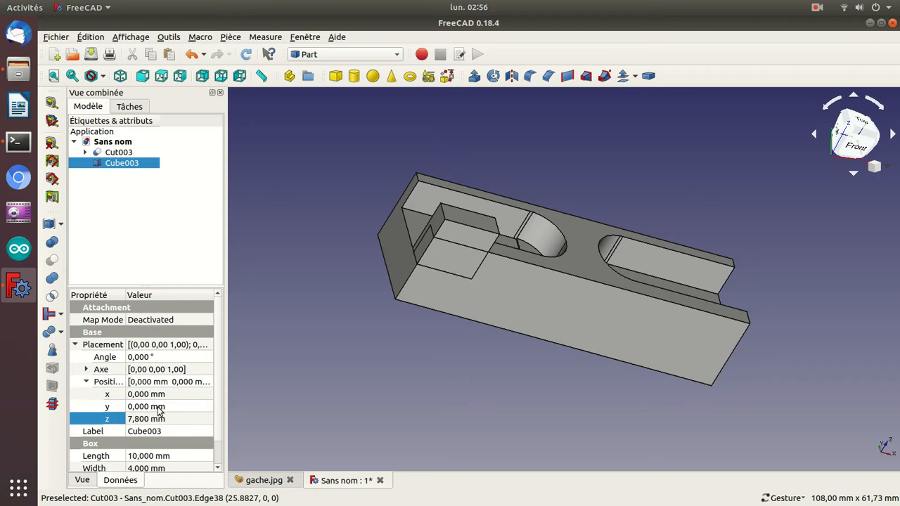
pyautogui.doubleClick(136, 394)
pyautogui.scroll(-4, 136, 394)
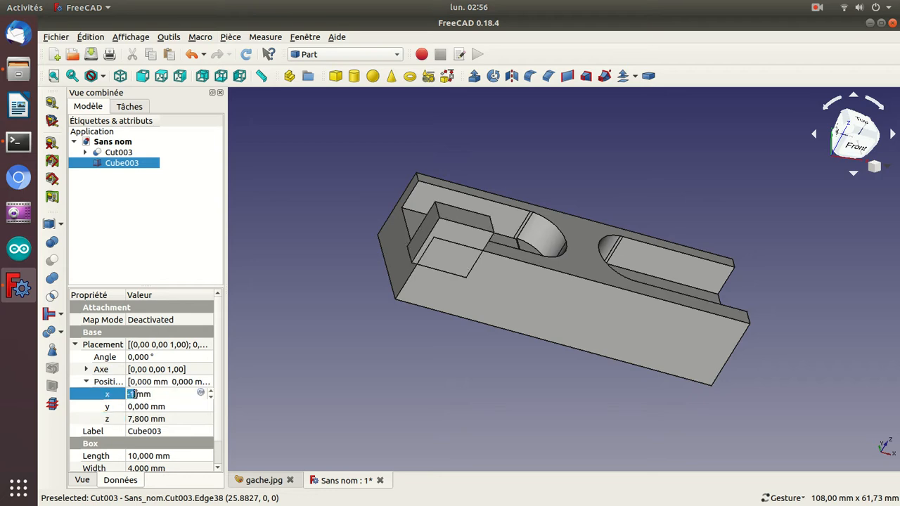
pyautogui.press('Return')
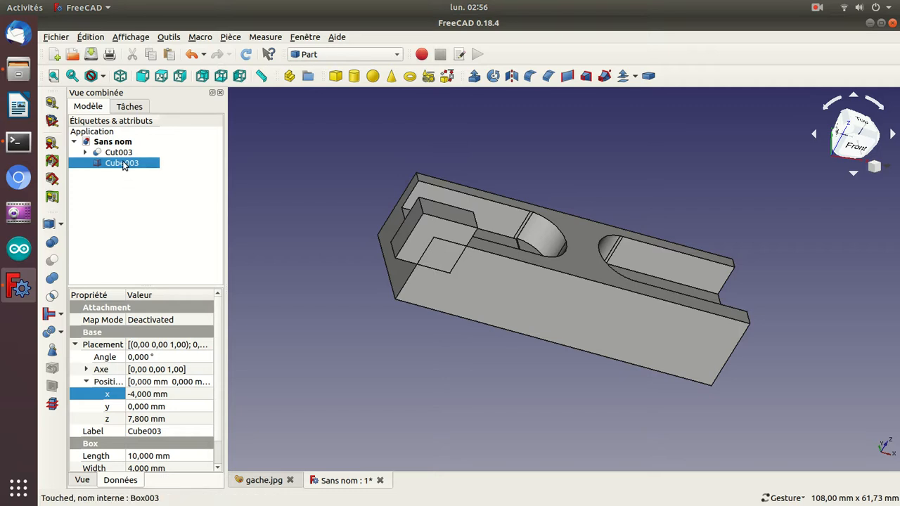
# Duplicate the overhanging box and move the copy to an x position of 52 mm at the block's opposite end
pyautogui.hotkey('ctrl', 'v')
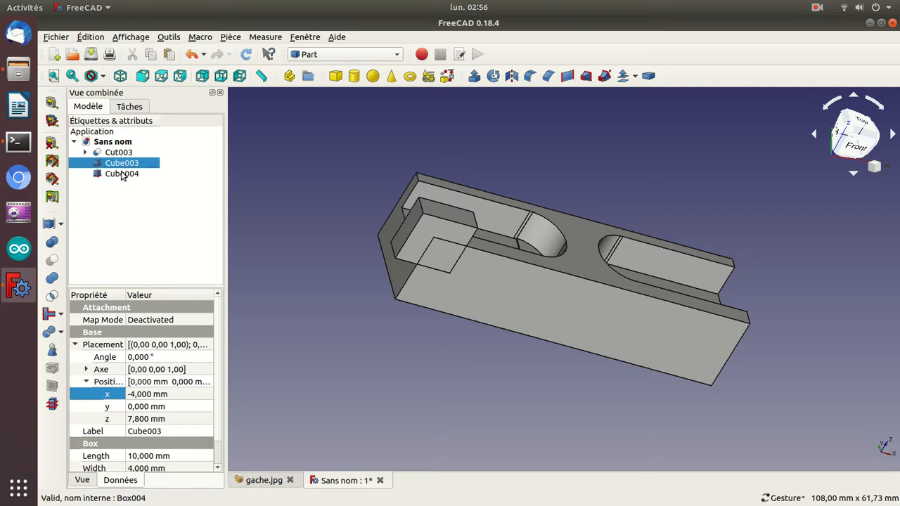
pyautogui.click(123, 173)
pyautogui.click(137, 394)
pyautogui.scroll(20, 137, 394)
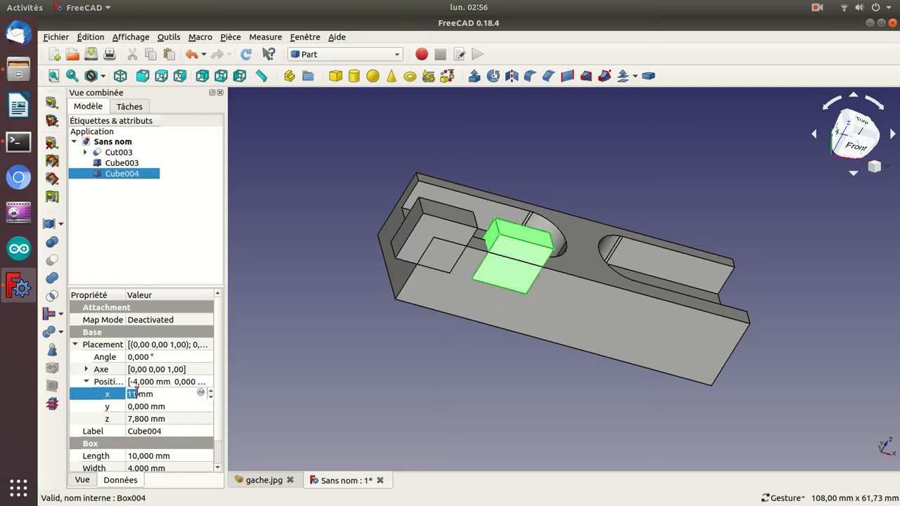
pyautogui.scroll(11, 137, 394)
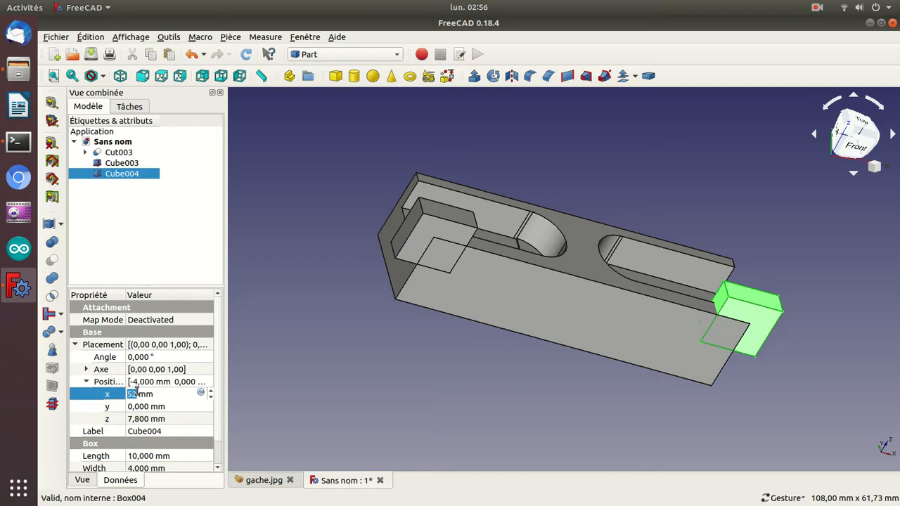
pyautogui.press('Return')
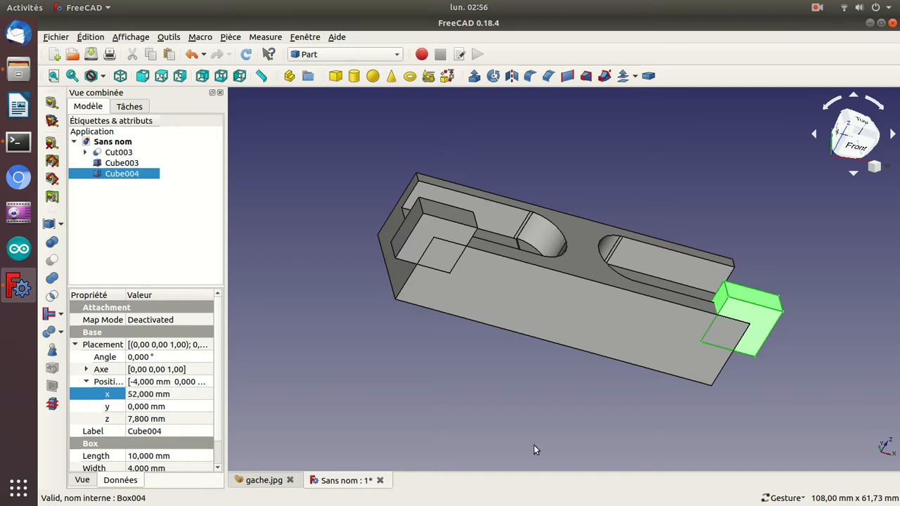
# Measure how far the copied box overhangs the end of the block
pyautogui.moveTo(787, 403); pyautogui.dragTo(748, 330)
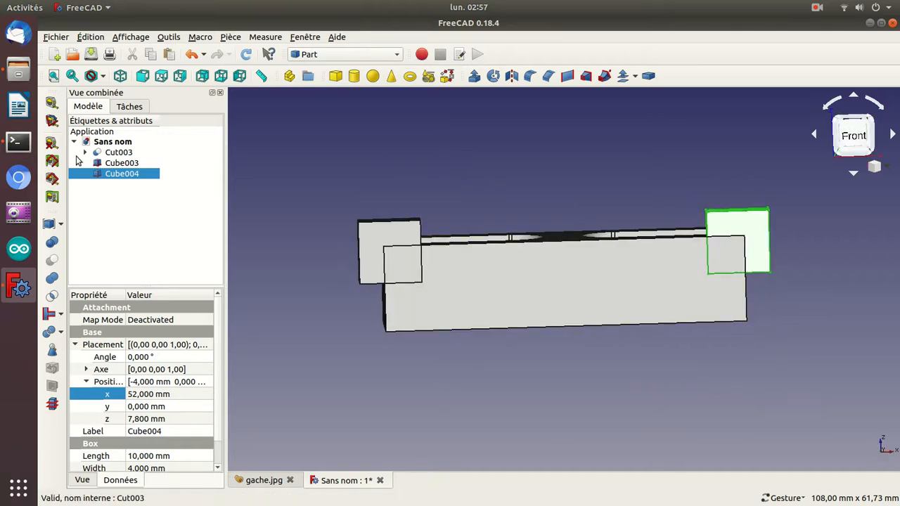
pyautogui.click(50, 107)
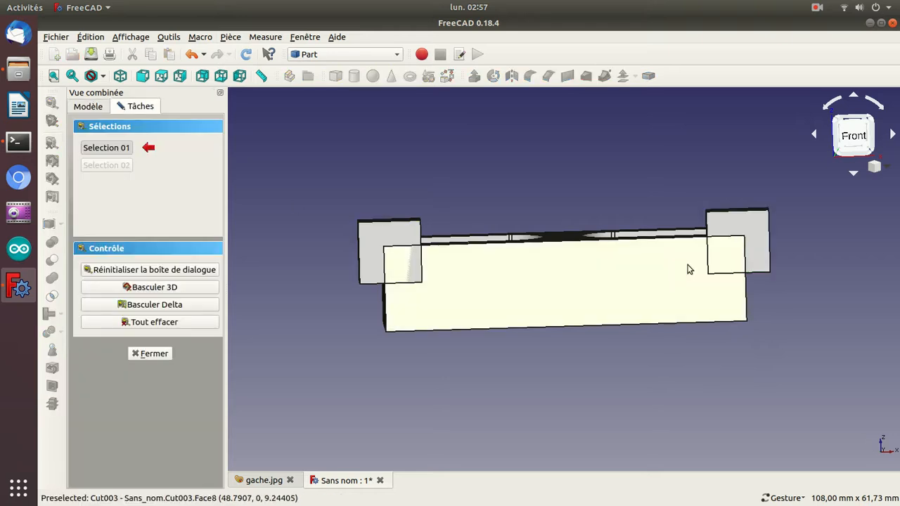
pyautogui.click(769, 254)
pyautogui.click(746, 289)
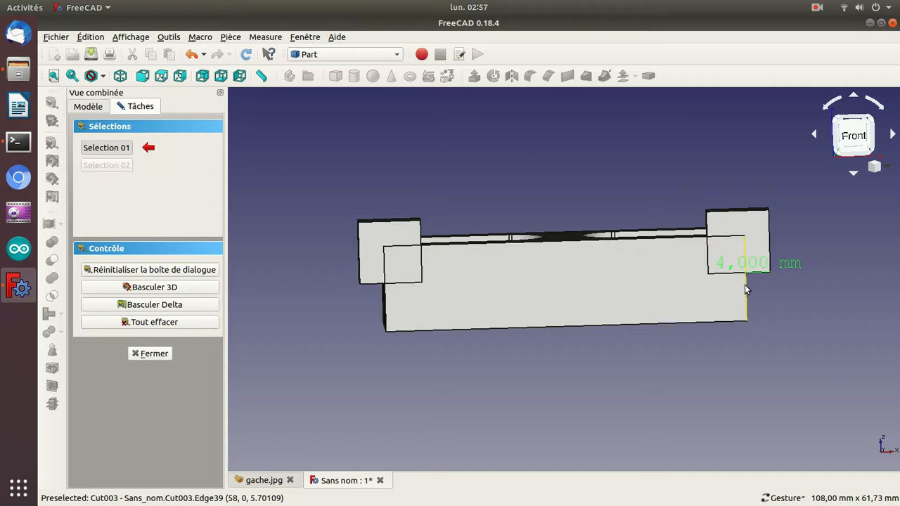
pyautogui.click(168, 354)
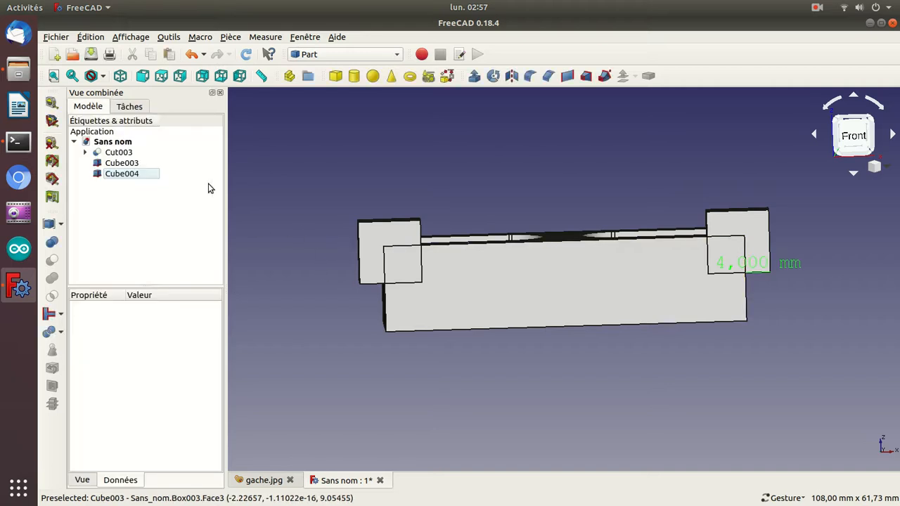
# Subtract the first 4 mm wide box from the slotted block to notch the corner at its x = 0 end
pyautogui.click(117, 155)
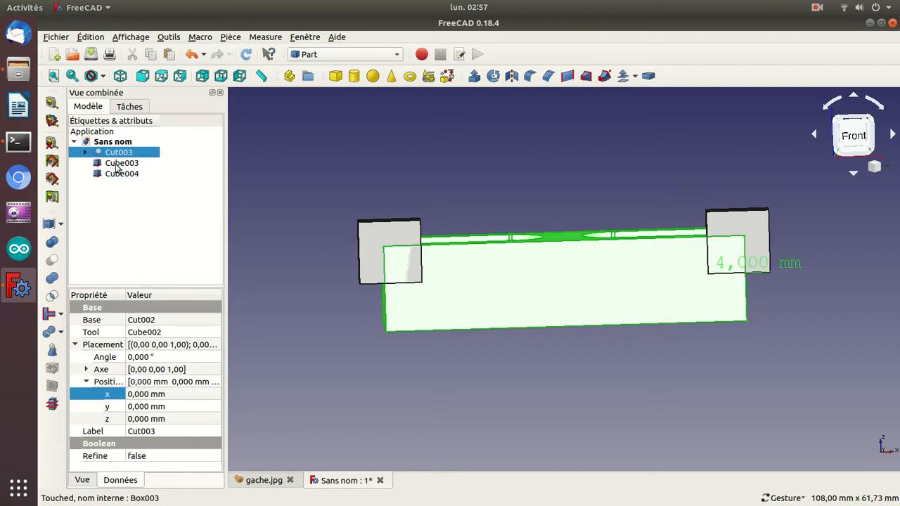
pyautogui.keyDown('ctrl'); pyautogui.click(118, 163); pyautogui.keyUp('ctrl')
pyautogui.click(61, 260)
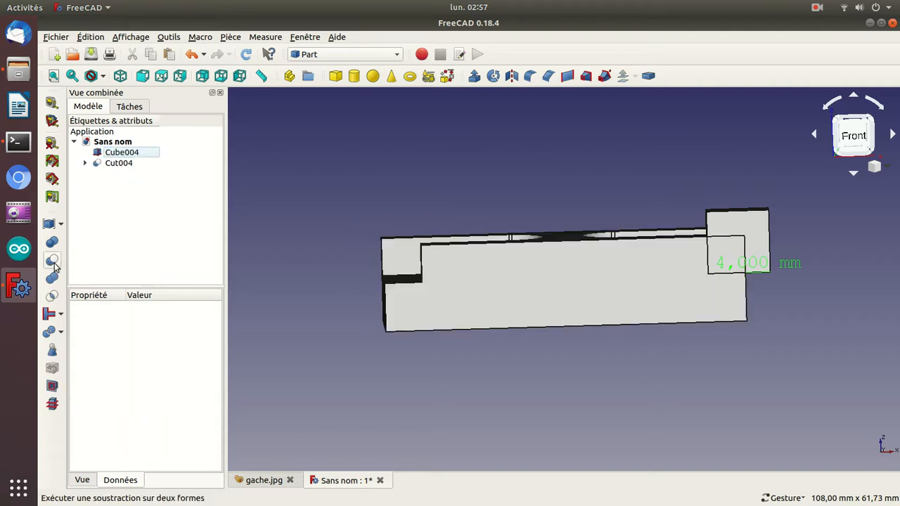
pyautogui.click(108, 155)
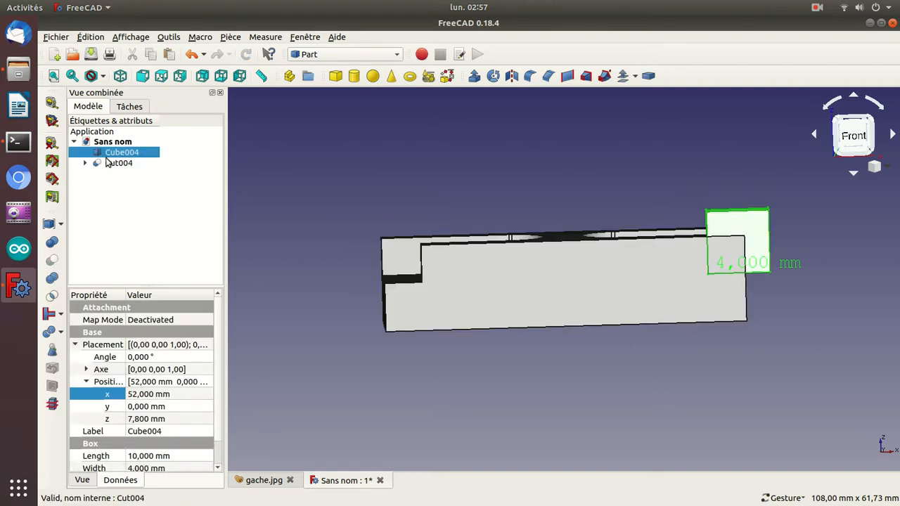
pyautogui.keyDown('ctrl'); pyautogui.click(111, 165); pyautogui.keyUp('ctrl')
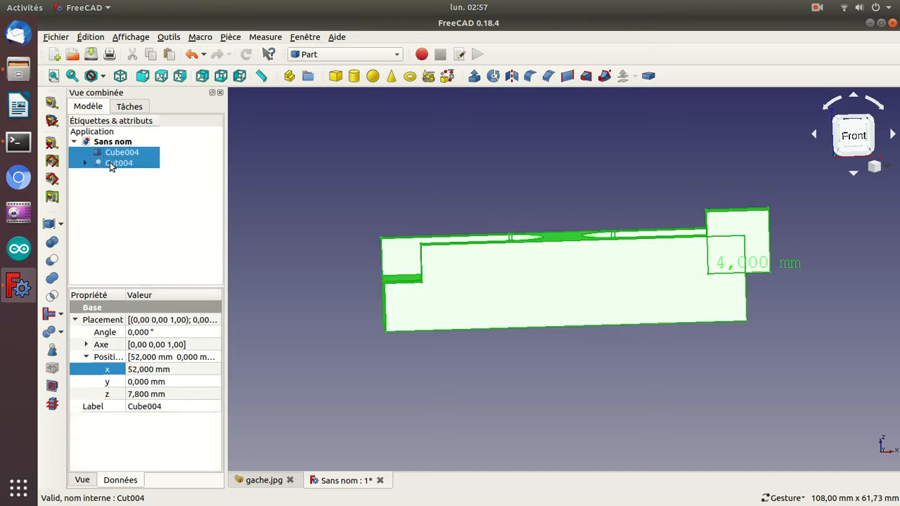
pyautogui.click(125, 208)
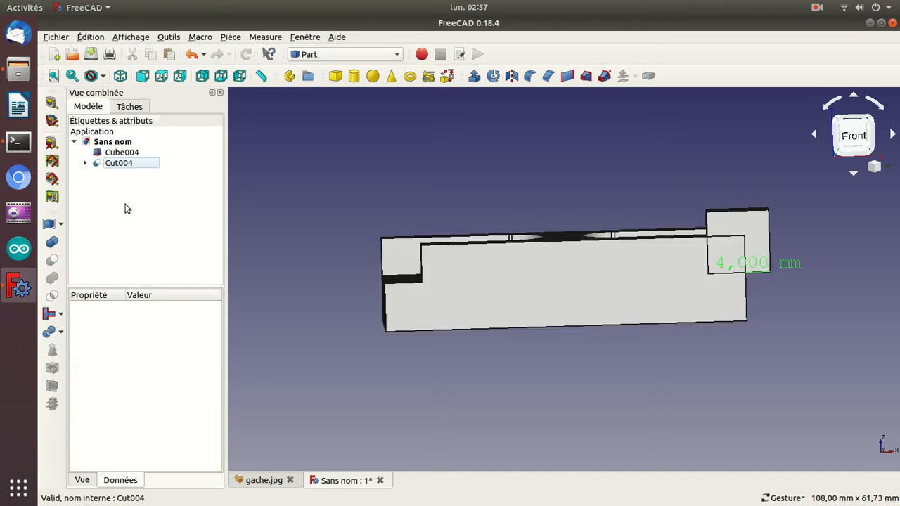
# Subtract the copied box from the block to notch its other end, and clear the measurement from the view
pyautogui.click(114, 164)
pyautogui.keyDown('ctrl'); pyautogui.click(118, 154); pyautogui.keyUp('ctrl')
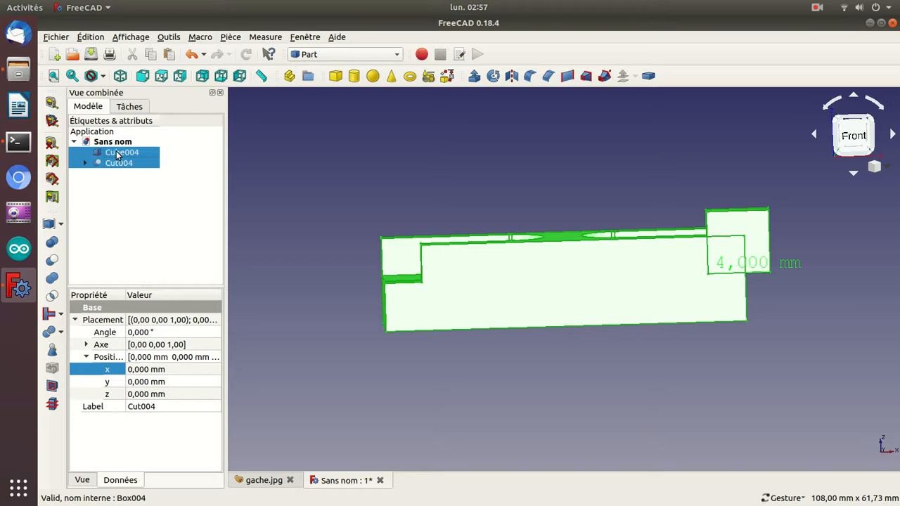
pyautogui.click(52, 260)
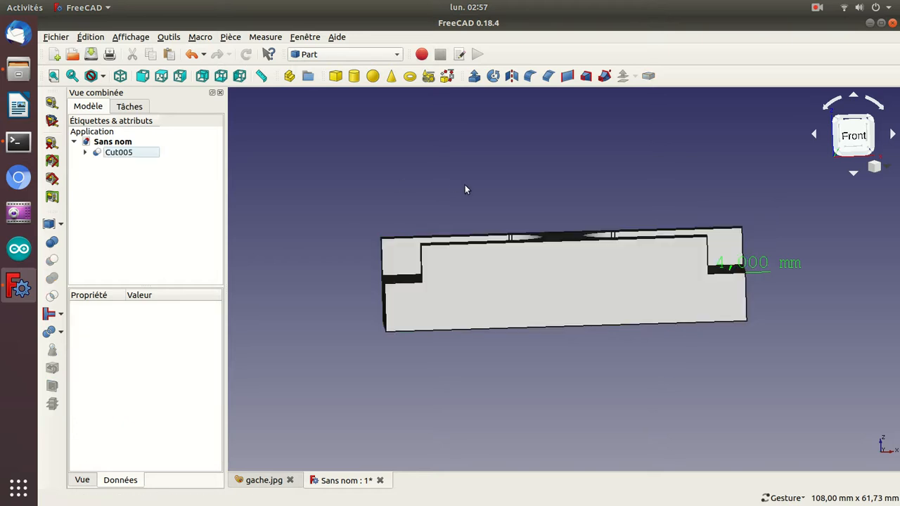
pyautogui.moveTo(432, 195); pyautogui.dragTo(450, 289)
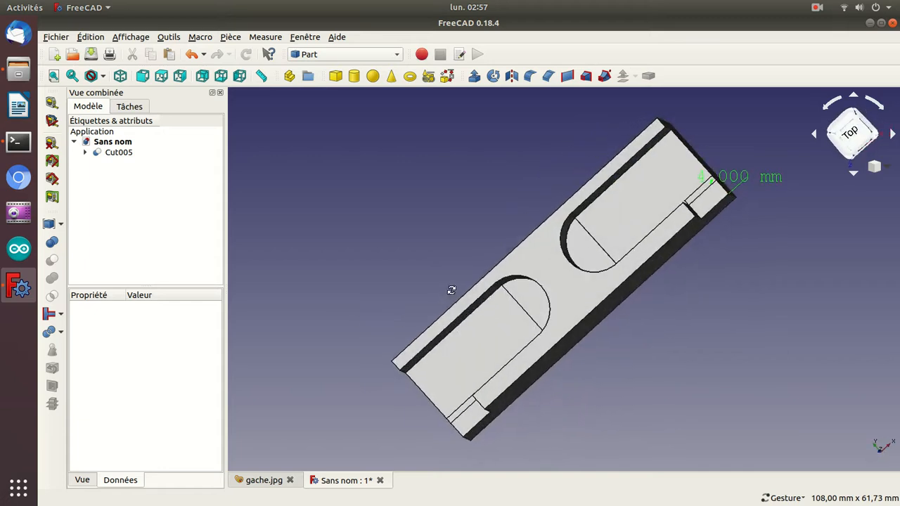
pyautogui.click(50, 149)
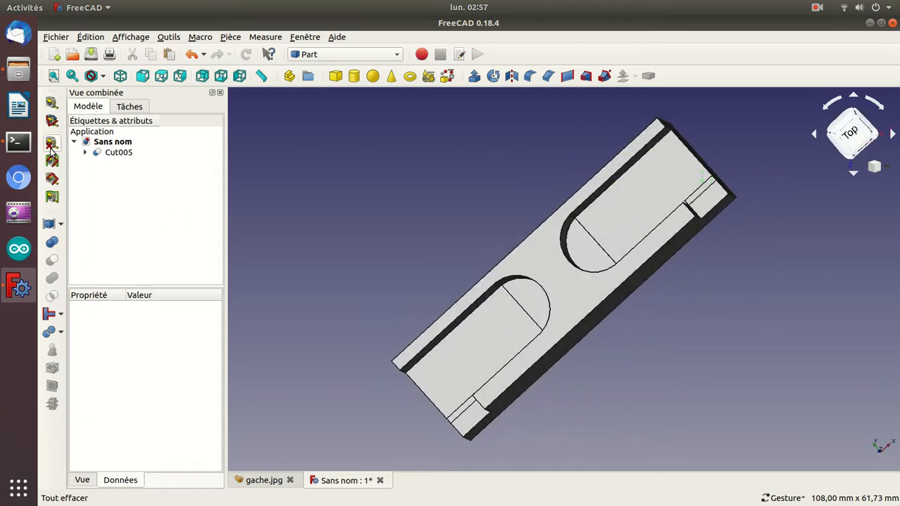
# Add a cone primitive to the model and show its radius and height properties
pyautogui.moveTo(417, 222)
pyautogui.mouseDown()
pyautogui.moveTo(522, 192)
pyautogui.moveTo(478, 251)
pyautogui.moveTo(413, 272)
pyautogui.moveTo(392, 354)
pyautogui.moveTo(335, 354)
pyautogui.moveTo(349, 392)
pyautogui.moveTo(395, 390)
pyautogui.moveTo(555, 337)
pyautogui.moveTo(367, 187)
pyautogui.moveTo(405, 213)
pyautogui.mouseUp()
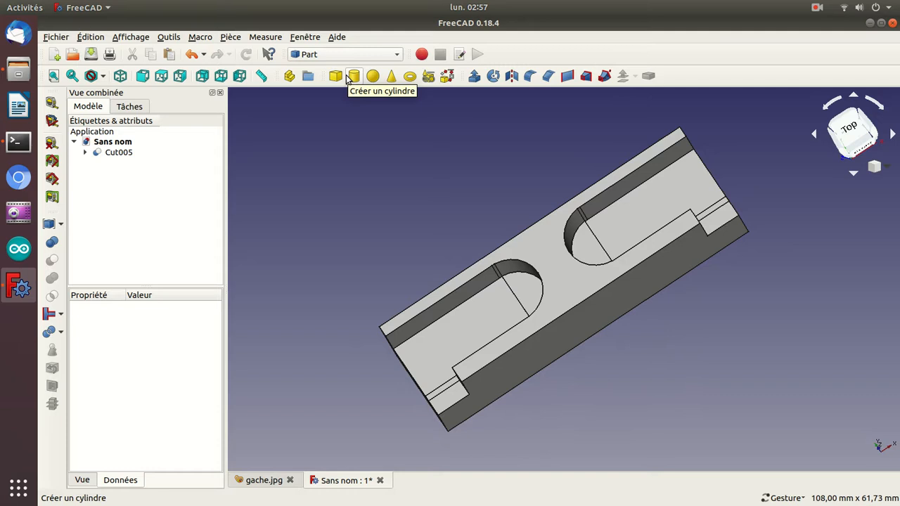
pyautogui.click(392, 77)
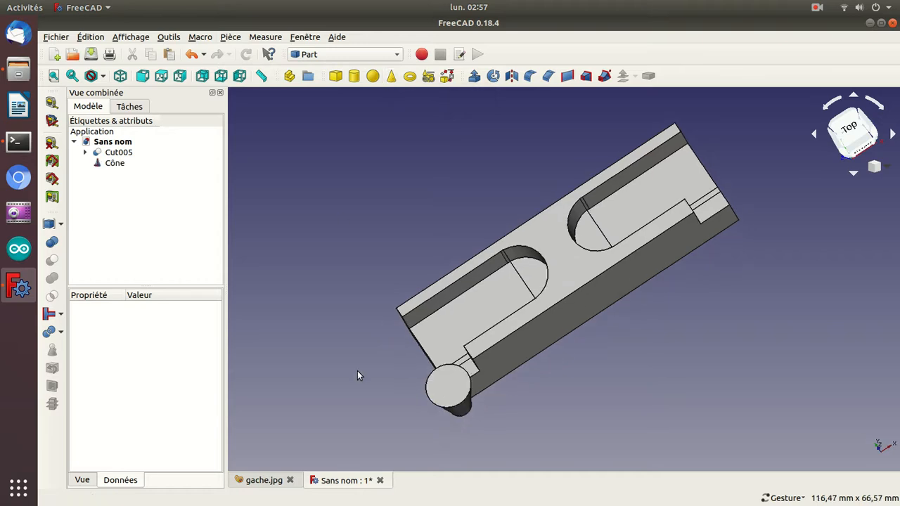
pyautogui.moveTo(348, 364); pyautogui.dragTo(354, 314)
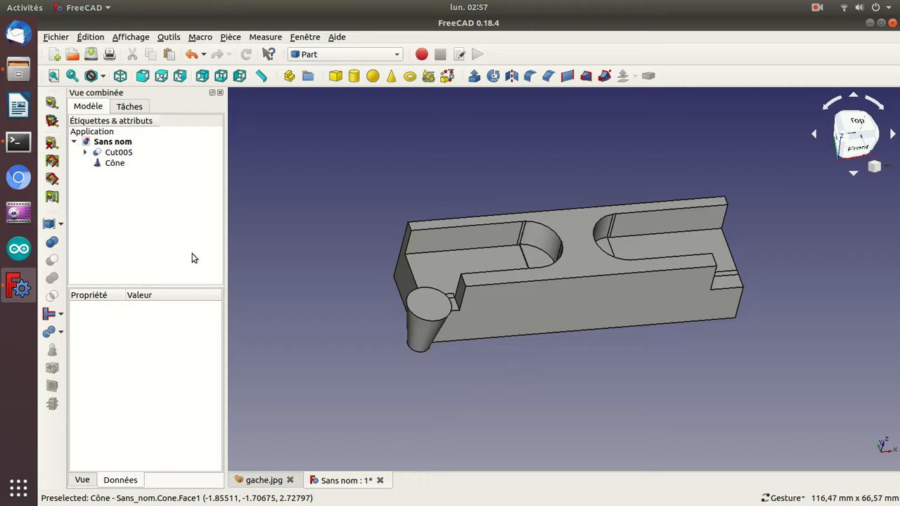
pyautogui.click(115, 164)
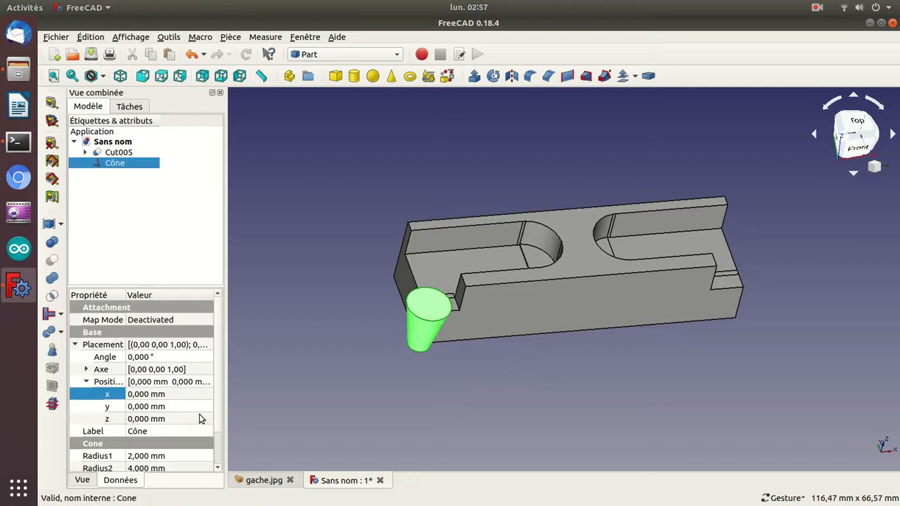
pyautogui.scroll(-1, 220, 406)
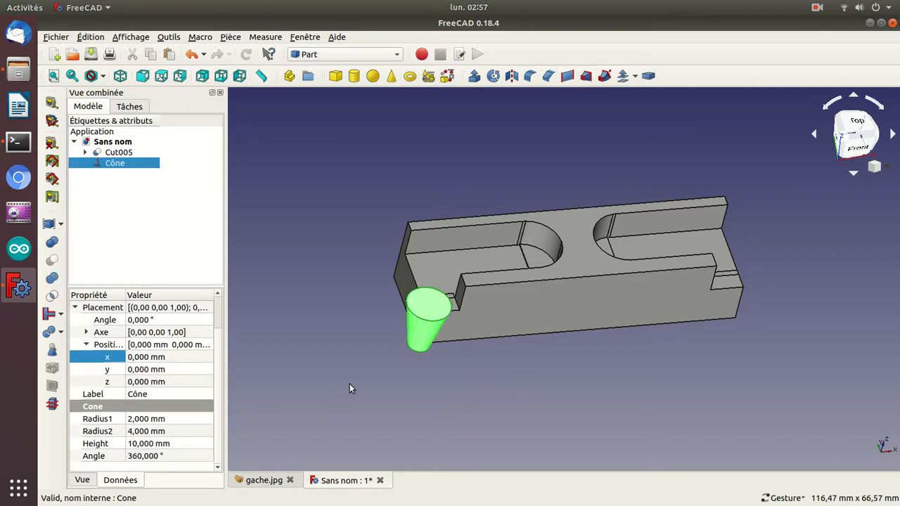
# Hide the notched block to isolate the cone, and centre the cone in the view
pyautogui.click(116, 153)
pyautogui.press('space')
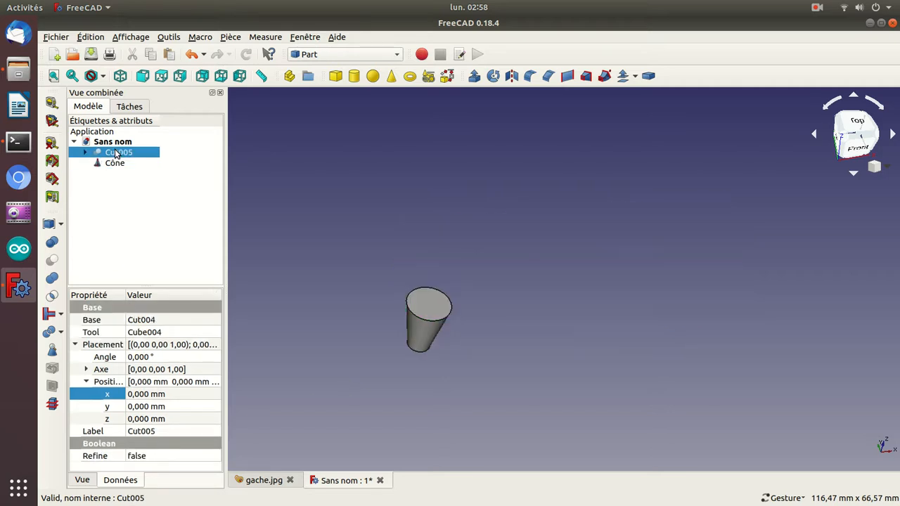
pyautogui.click(410, 272)
pyautogui.press('Right')
pyautogui.press('Right')
pyautogui.press('Right')
pyautogui.press('Up')
pyautogui.press('Right')
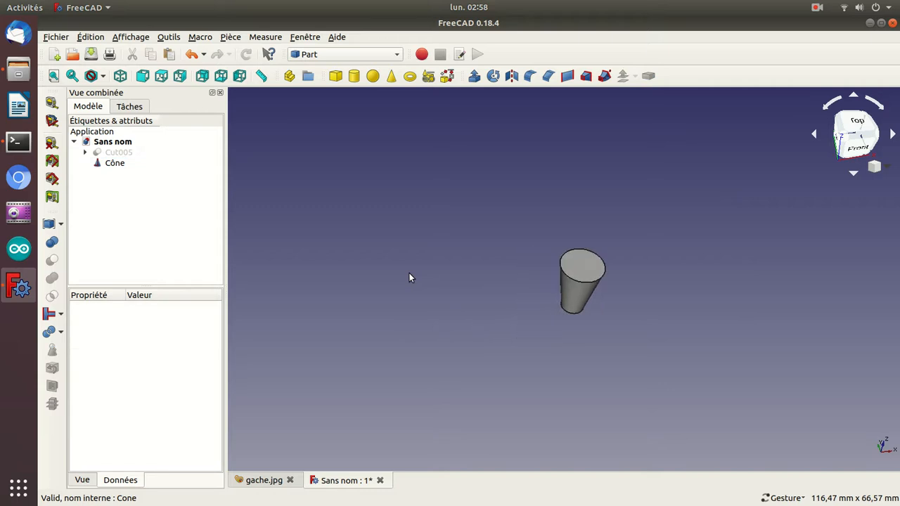
# Set the cone's Radius2 to 0 mm to bring its upper end to a point
pyautogui.scroll(7, 409, 273)
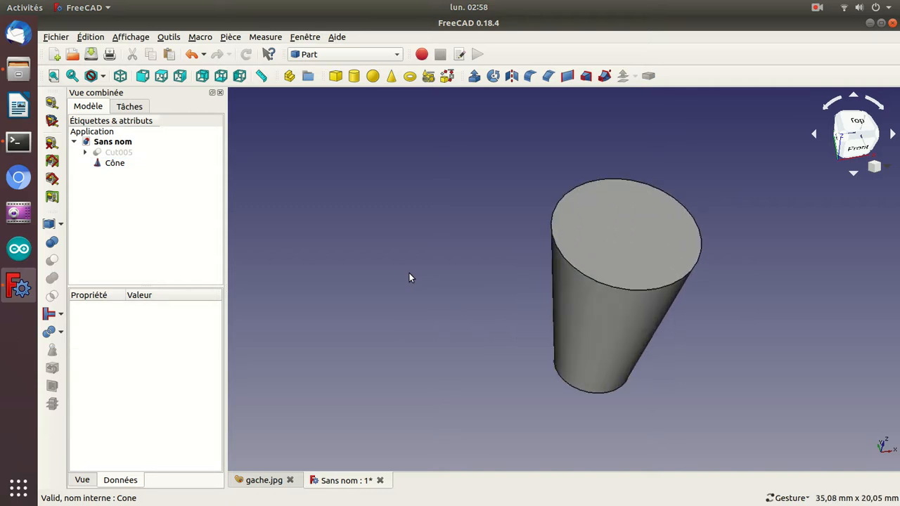
pyautogui.press('0')
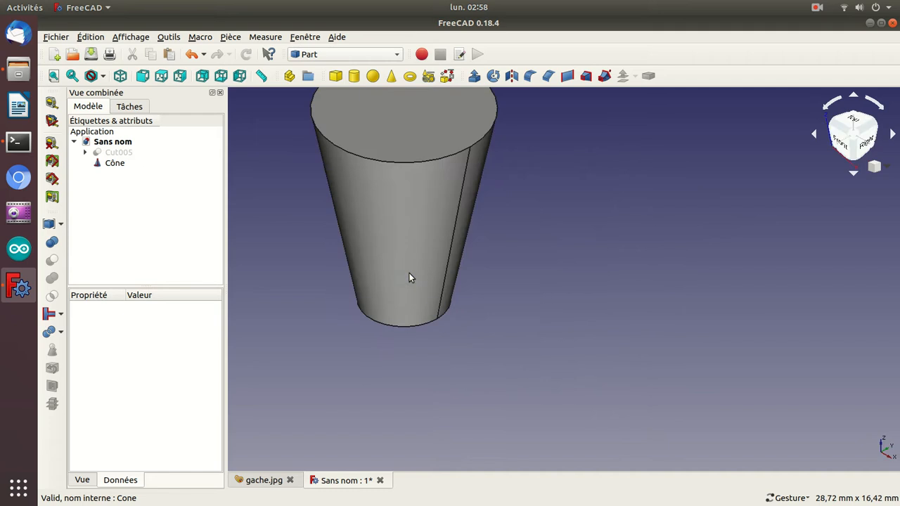
pyautogui.press('Right')
pyautogui.press('Right')
pyautogui.press('Down')
pyautogui.press('Right')
pyautogui.press('Right')
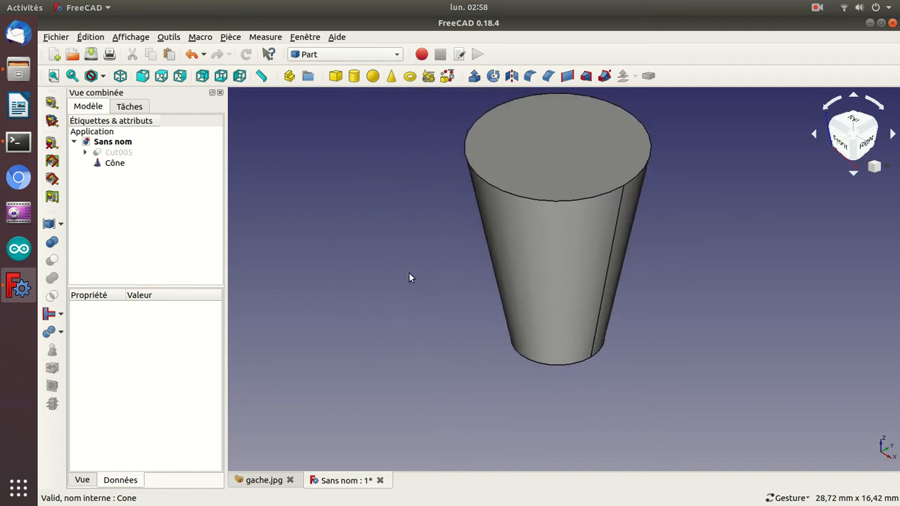
pyautogui.click(125, 163)
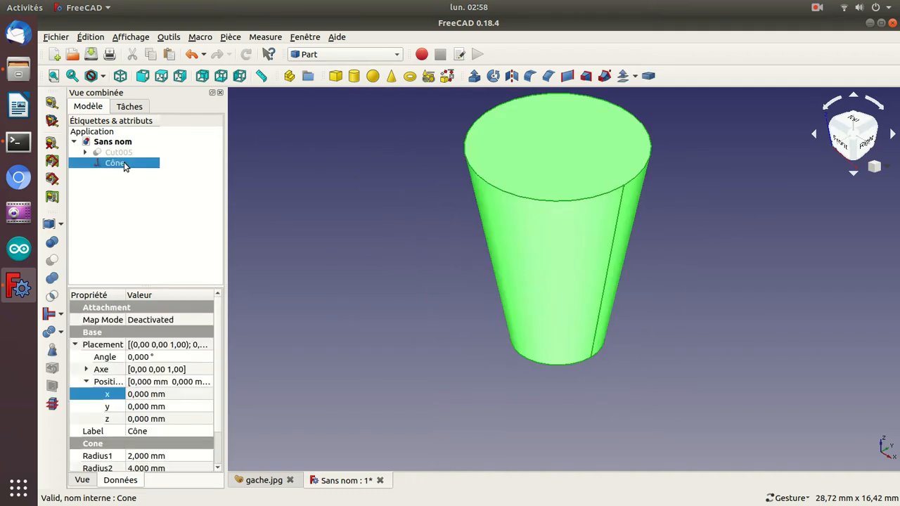
pyautogui.scroll(-1, 218, 378)
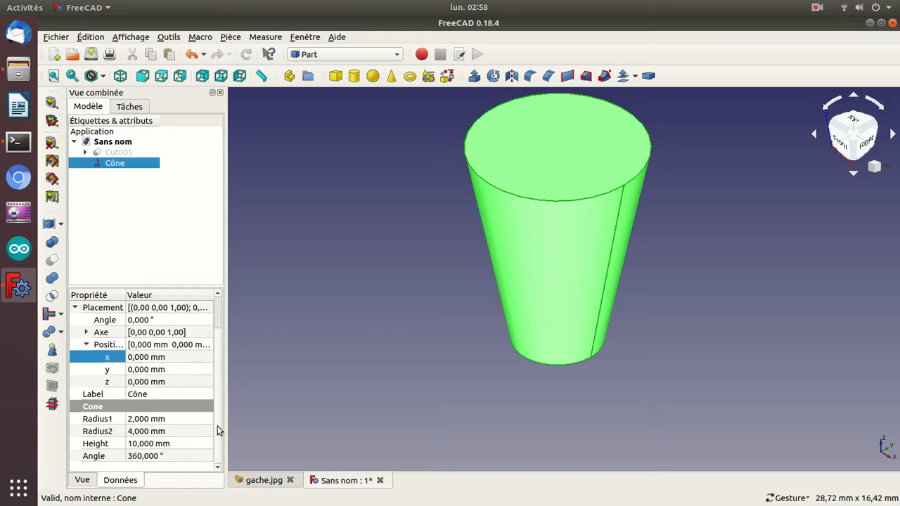
pyautogui.click(141, 430)
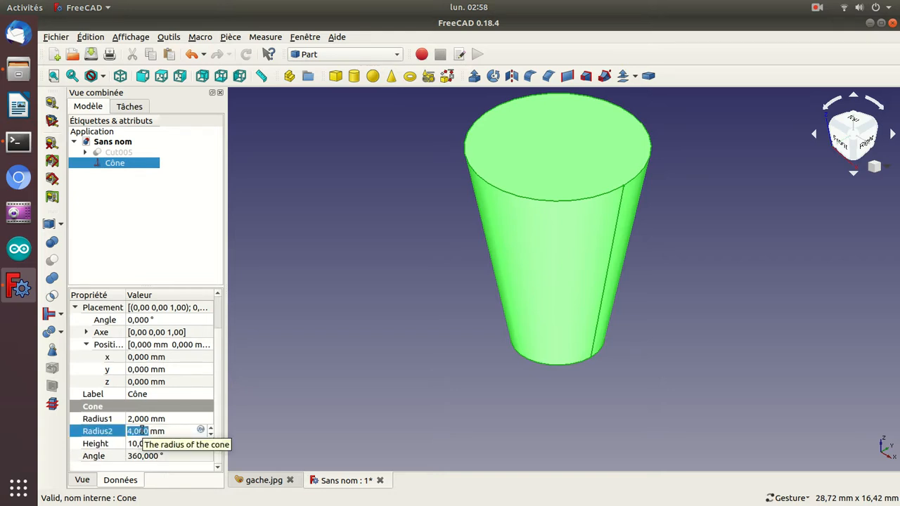
pyautogui.write('0')
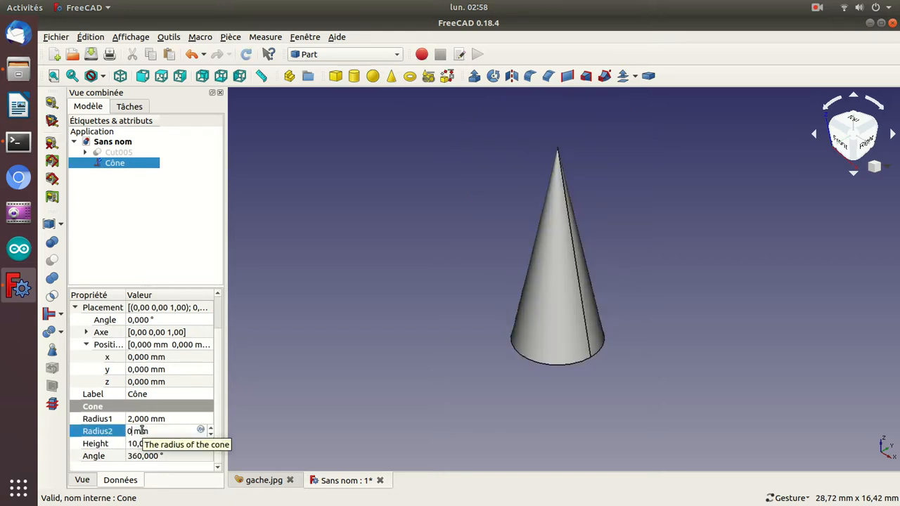
# Try Radius2 values of 1, 0 and 2 mm on the cone, and close its placement editing
pyautogui.press('Up')
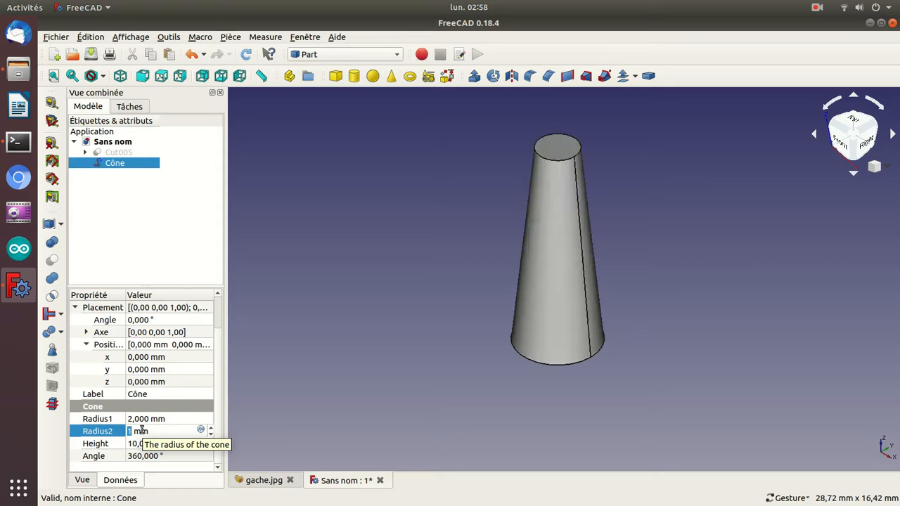
pyautogui.press('Down')
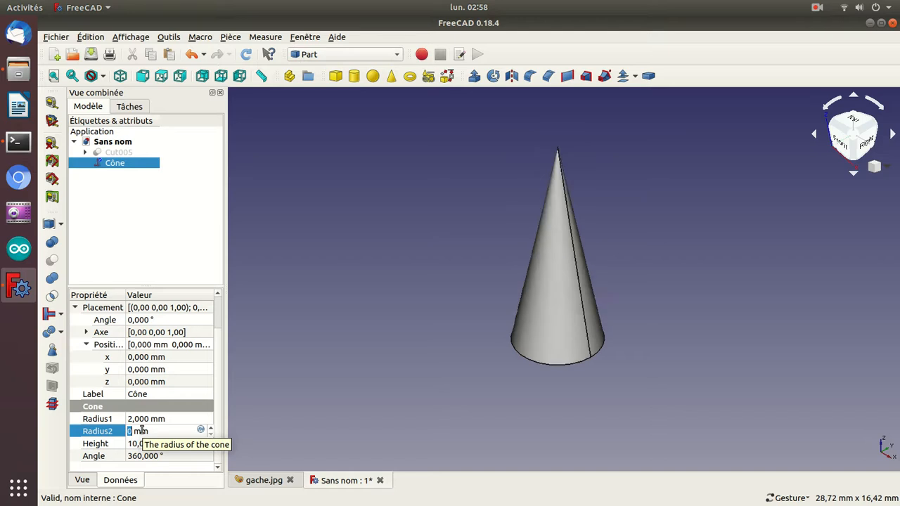
pyautogui.press('Up')
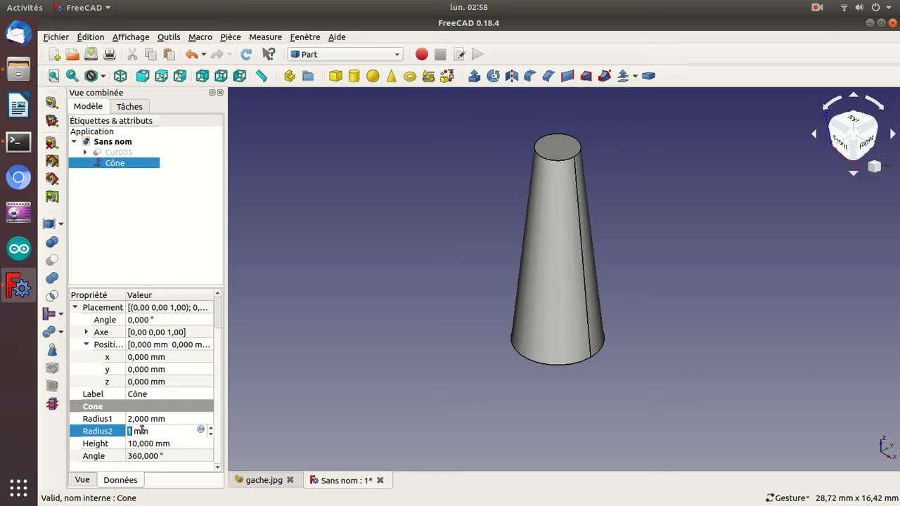
pyautogui.press('Up')
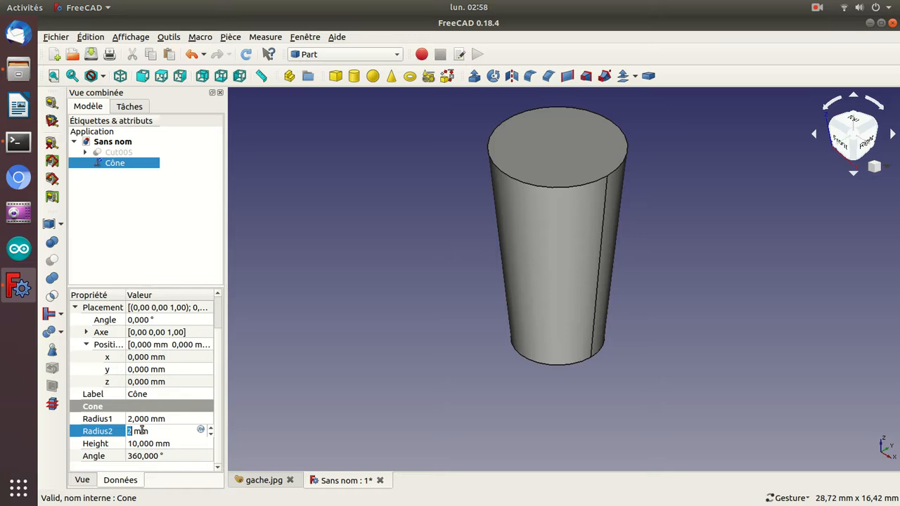
pyautogui.press('Return')
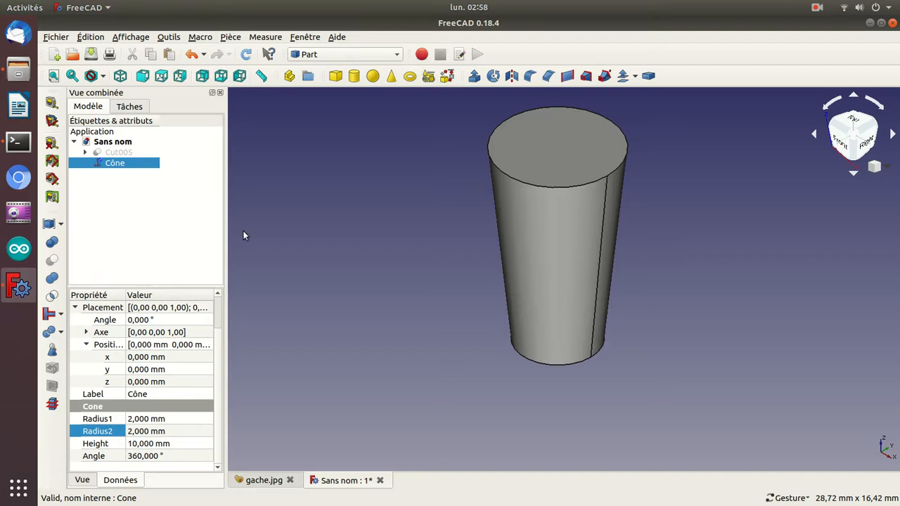
pyautogui.doubleClick(115, 163)
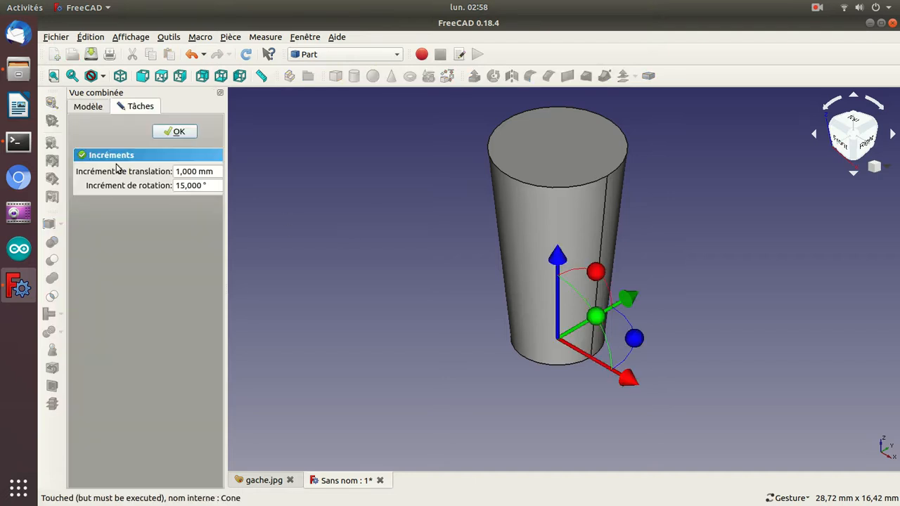
pyautogui.click(176, 132)
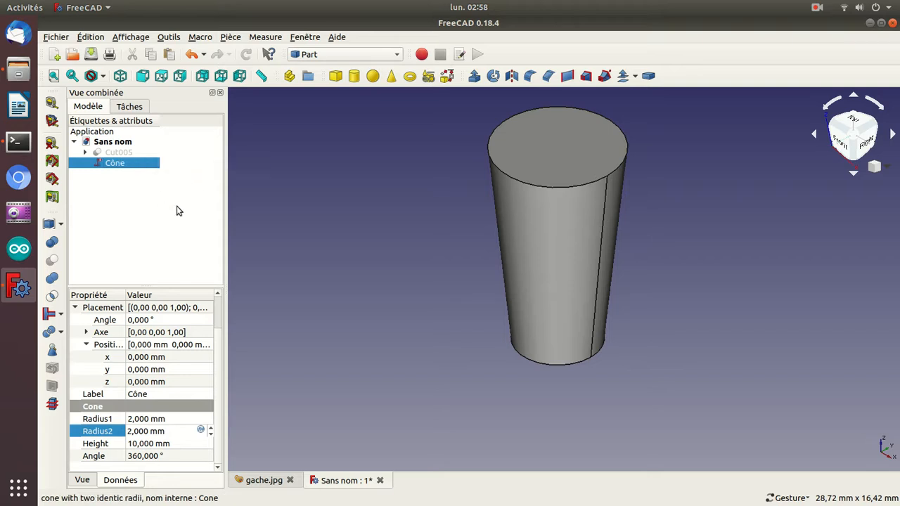
# Set the cone's Radius2 to 8 mm and its height to 3.5 mm
pyautogui.doubleClick(136, 431)
pyautogui.write('5')
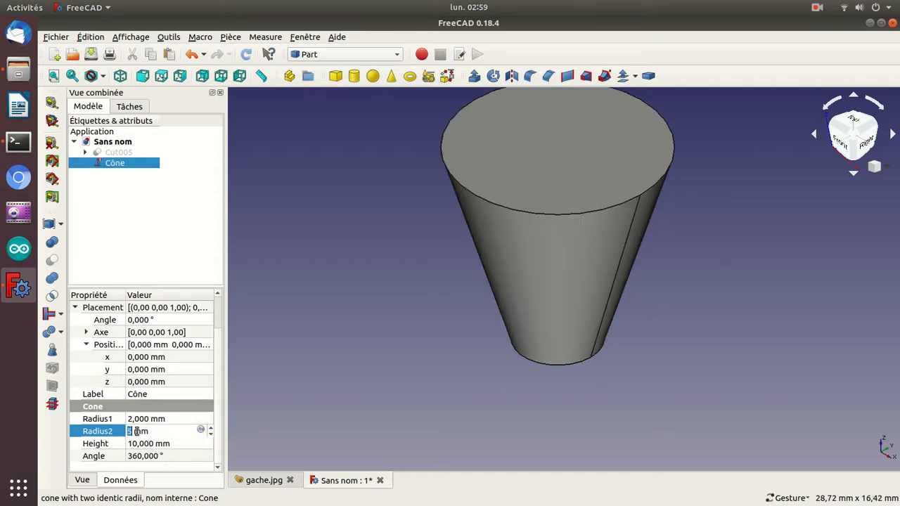
pyautogui.scroll(4, 136, 432)
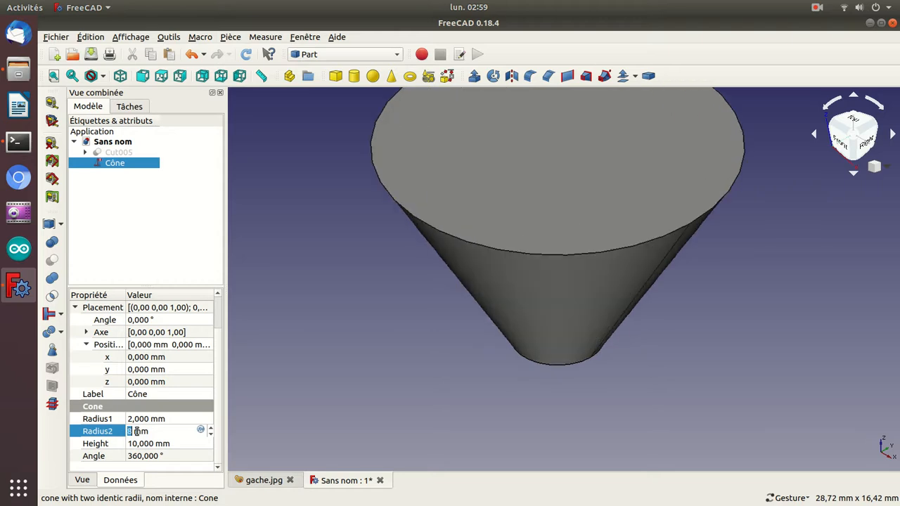
pyautogui.press('Return')
pyautogui.click(132, 443)
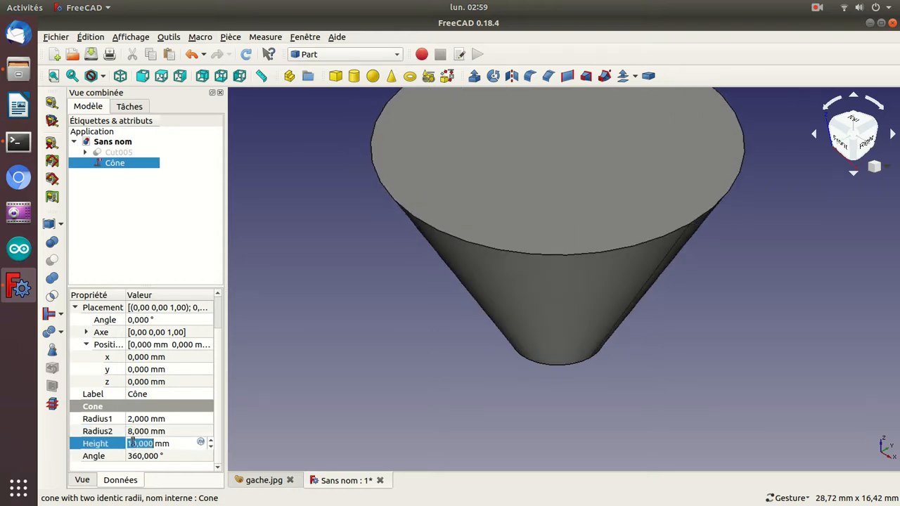
pyautogui.write('3')
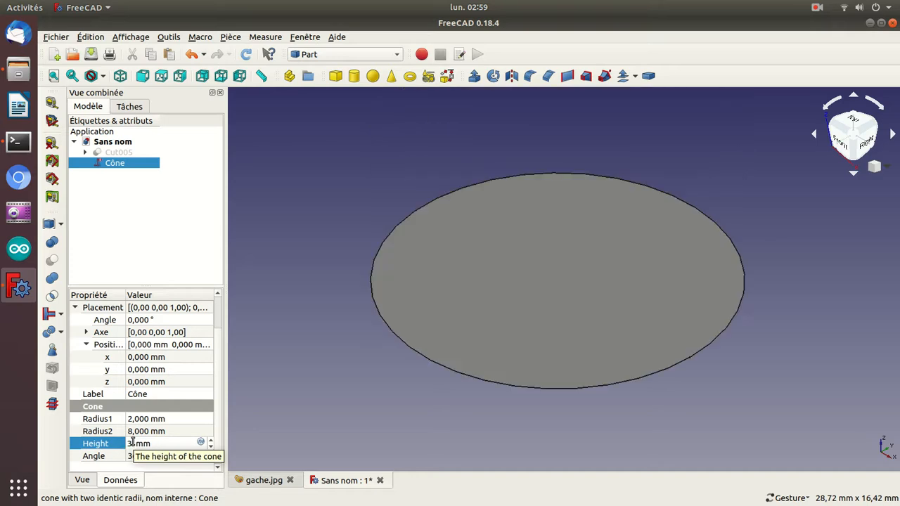
pyautogui.write(',5')
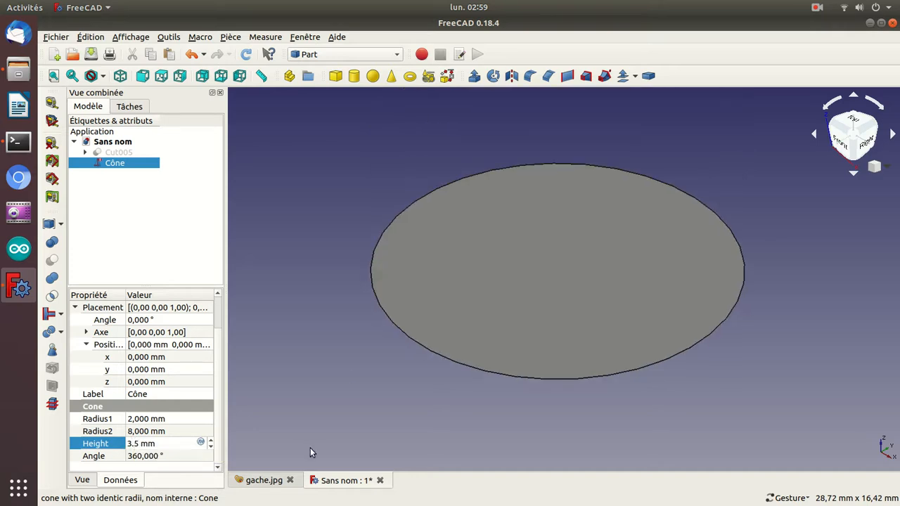
pyautogui.moveTo(319, 372); pyautogui.dragTo(371, 307)
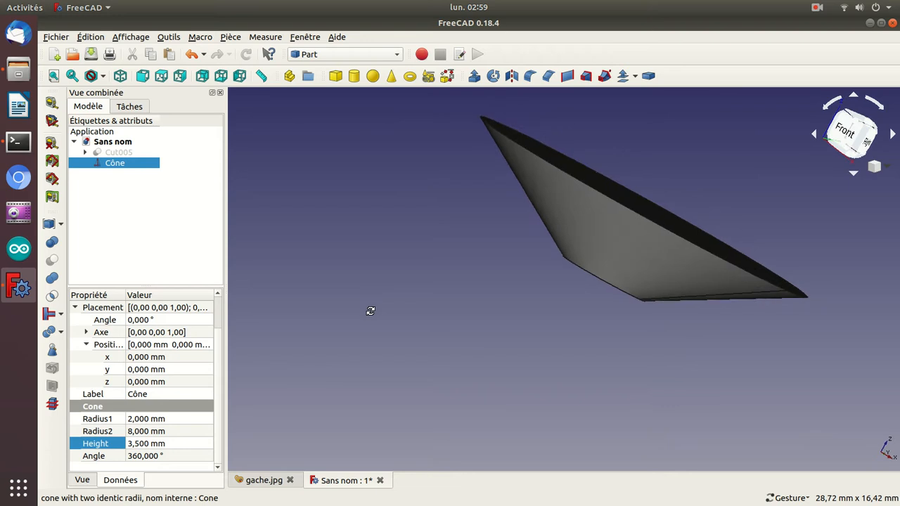
# Set the cone's Radius1 to 3.5 mm
pyautogui.click(137, 420)
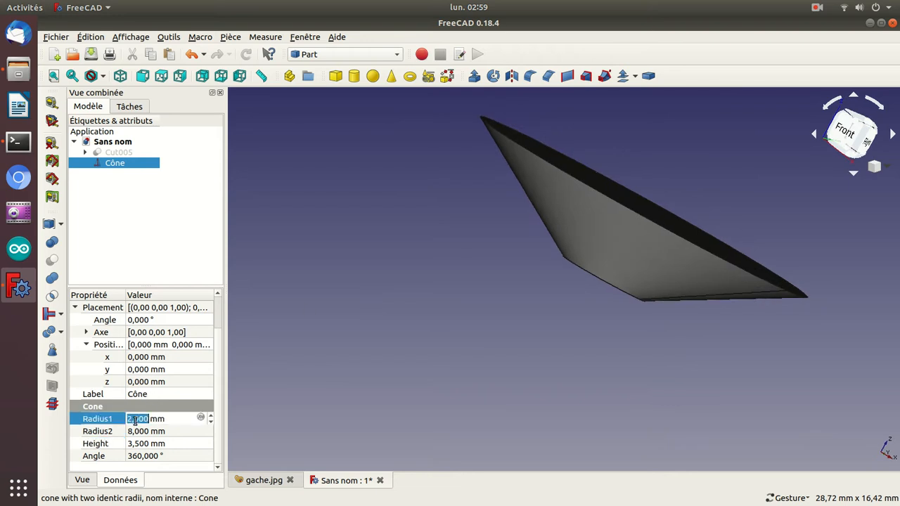
pyautogui.write('3,5')
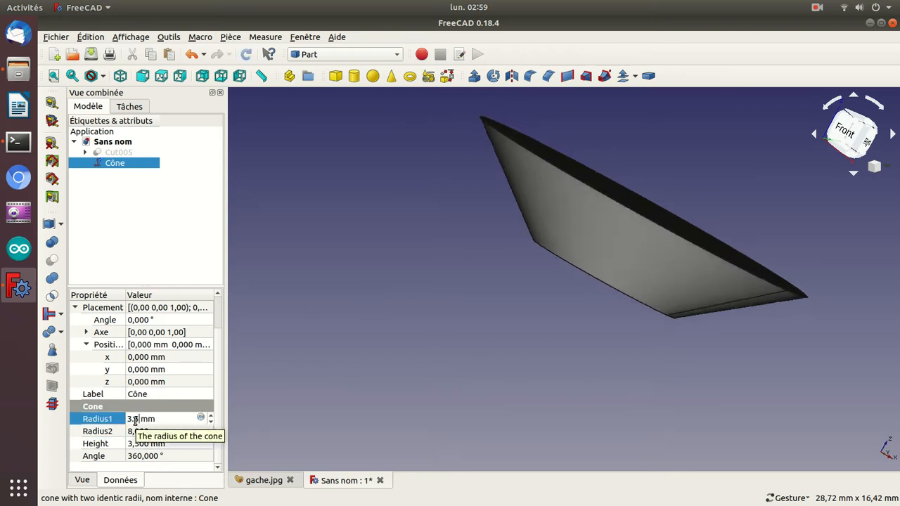
pyautogui.press('Return')
# Measure the angle between the cone's sloping side and its large end face twice, clearing each measurement
pyautogui.moveTo(488, 258); pyautogui.dragTo(444, 203)
pyautogui.click(51, 121)
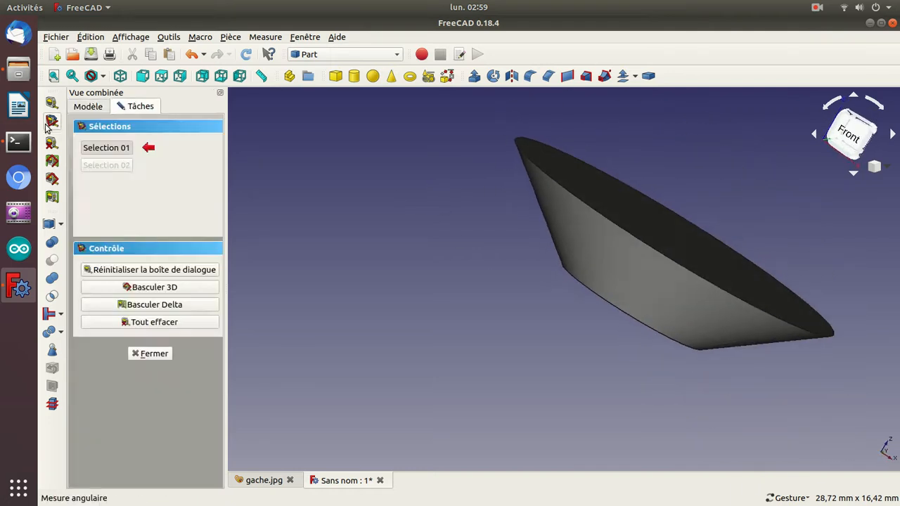
pyautogui.click(553, 208)
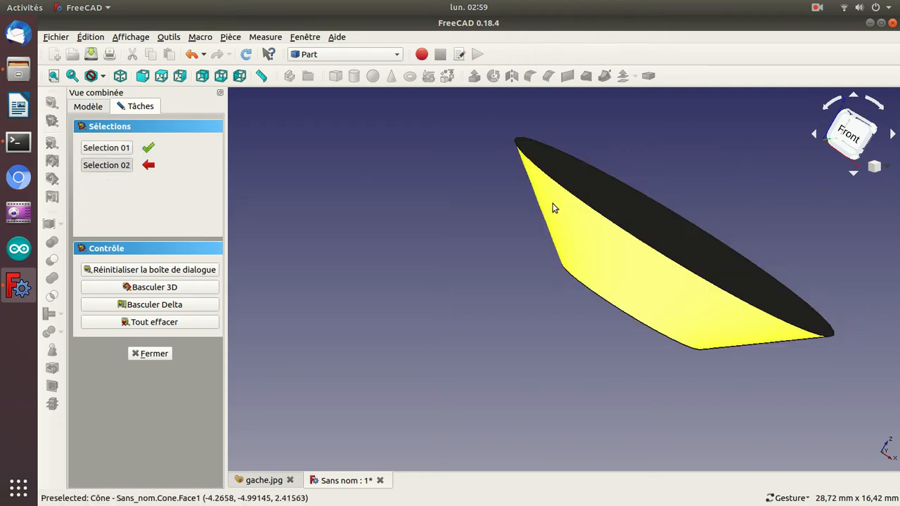
pyautogui.click(575, 173)
pyautogui.moveTo(364, 172); pyautogui.dragTo(505, 255)
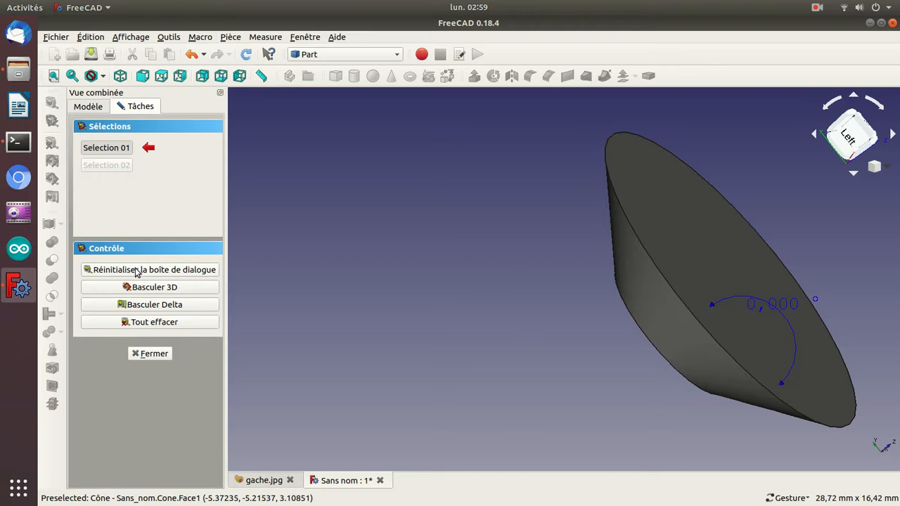
pyautogui.click(143, 322)
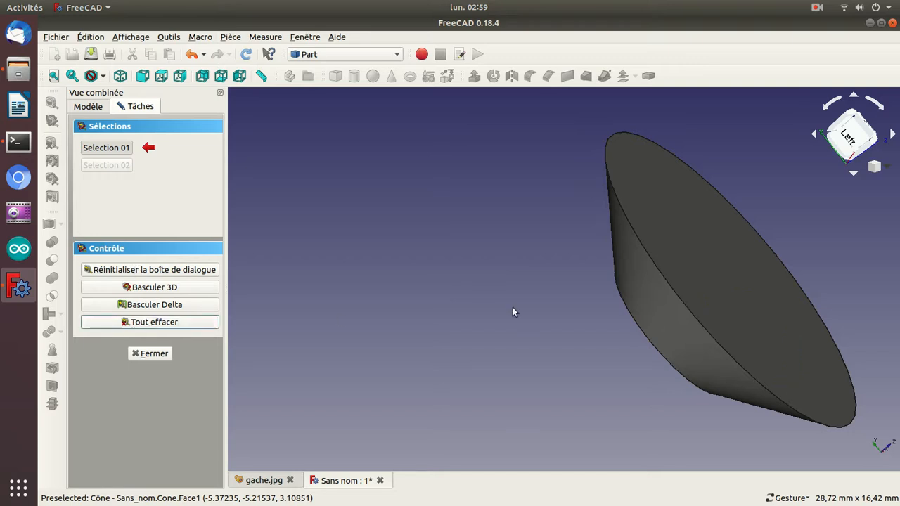
pyautogui.click(649, 317)
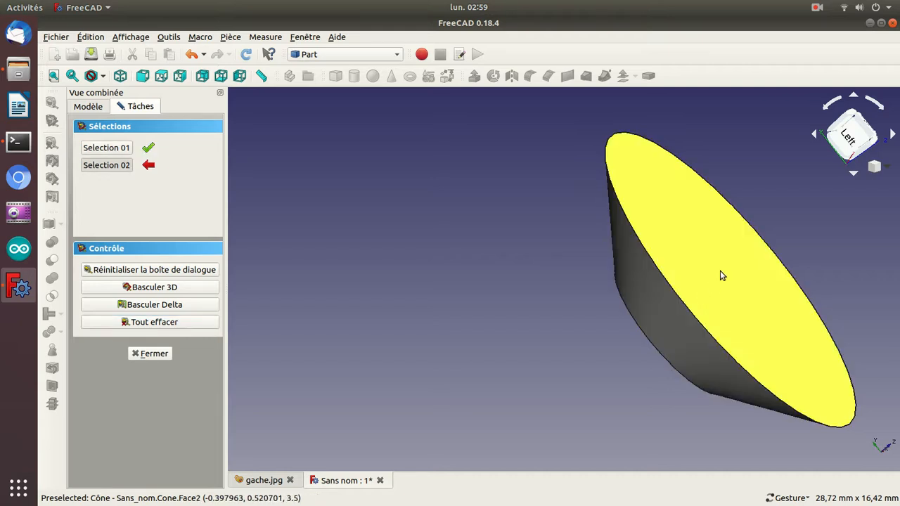
pyautogui.click(721, 276)
pyautogui.moveTo(524, 341); pyautogui.dragTo(565, 206)
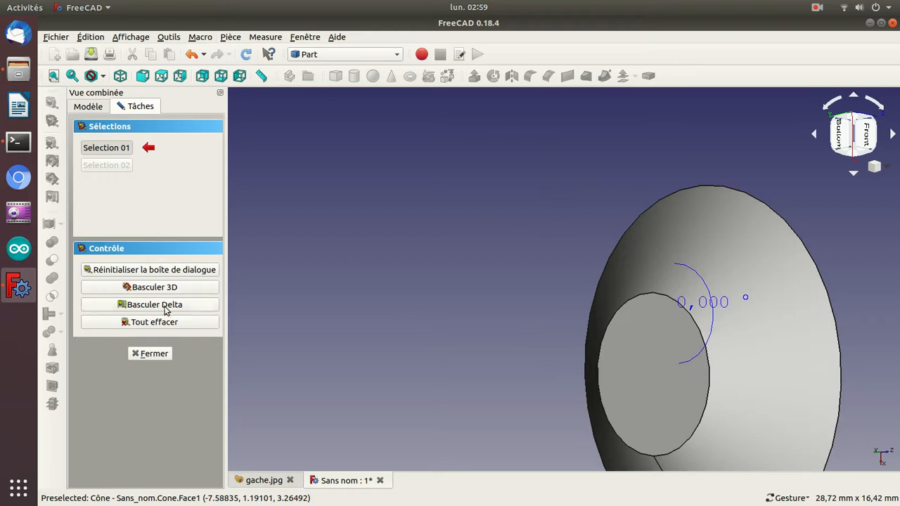
pyautogui.click(158, 322)
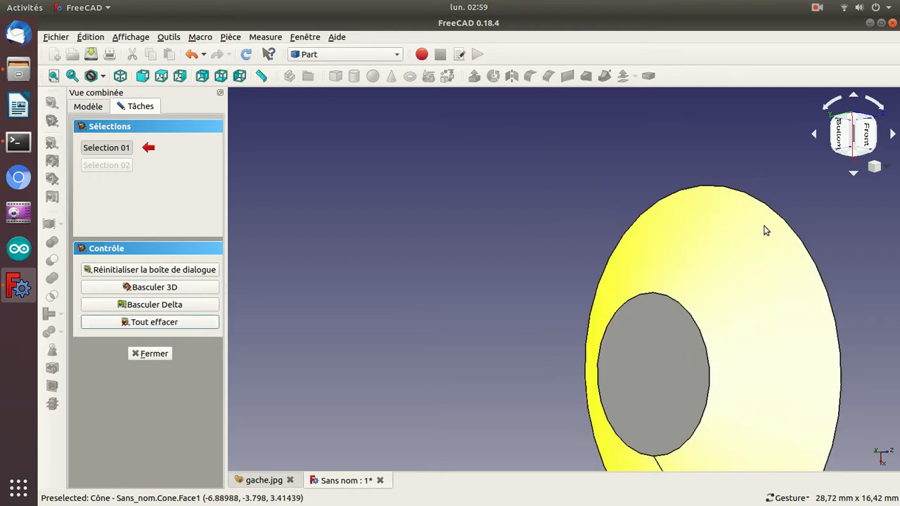
# Measure the angle between the cone's small end face and sloping side, check it in the right view, and clear the measurement
pyautogui.click(665, 324)
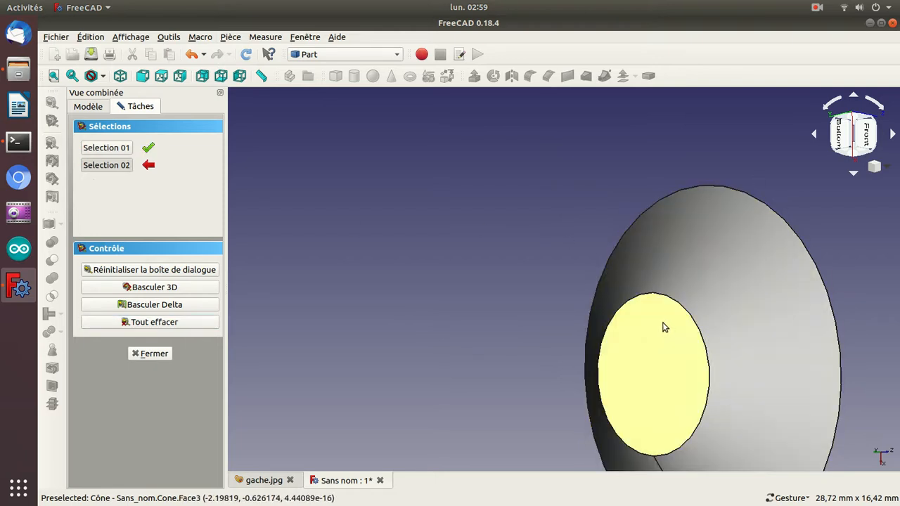
pyautogui.click(668, 281)
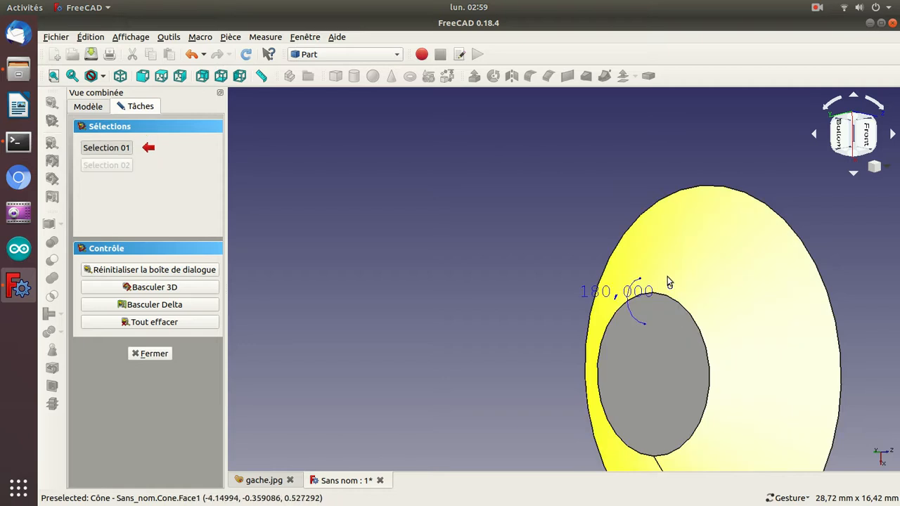
pyautogui.moveTo(381, 351); pyautogui.dragTo(591, 252)
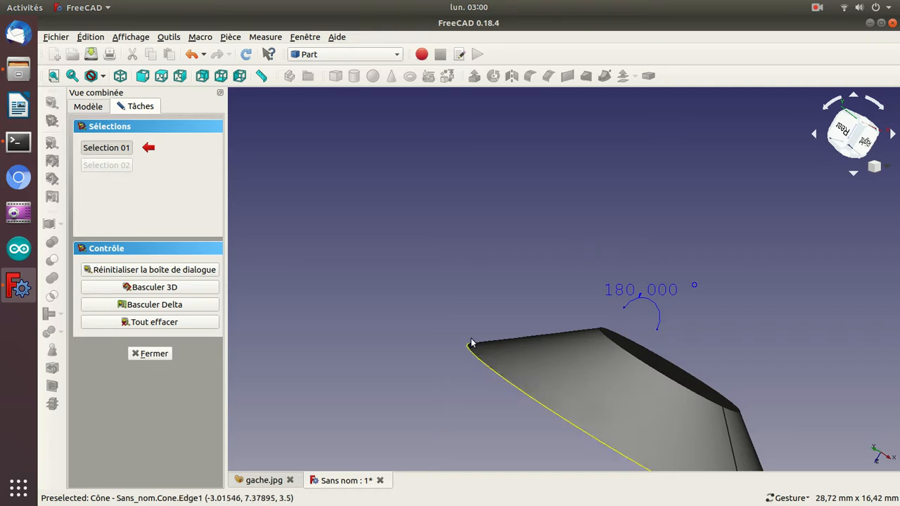
pyautogui.moveTo(431, 316); pyautogui.dragTo(607, 337)
pyautogui.press('2')
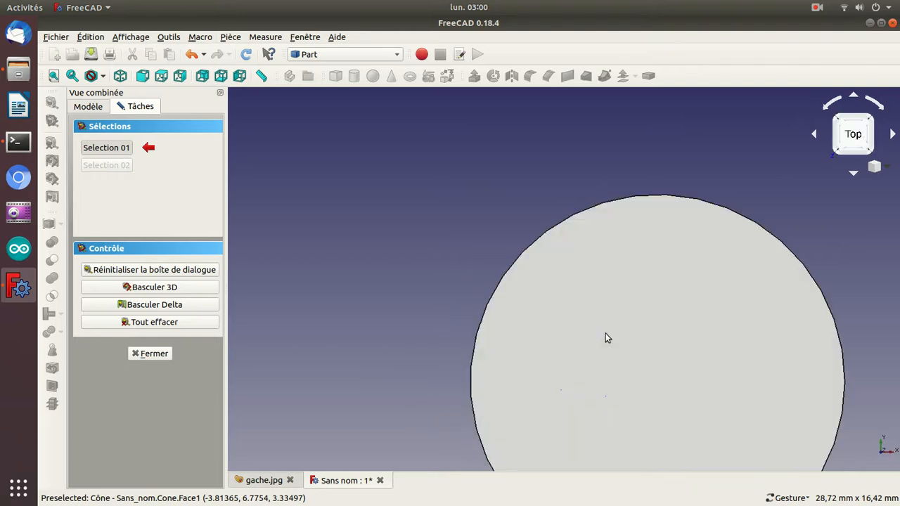
pyautogui.press('3')
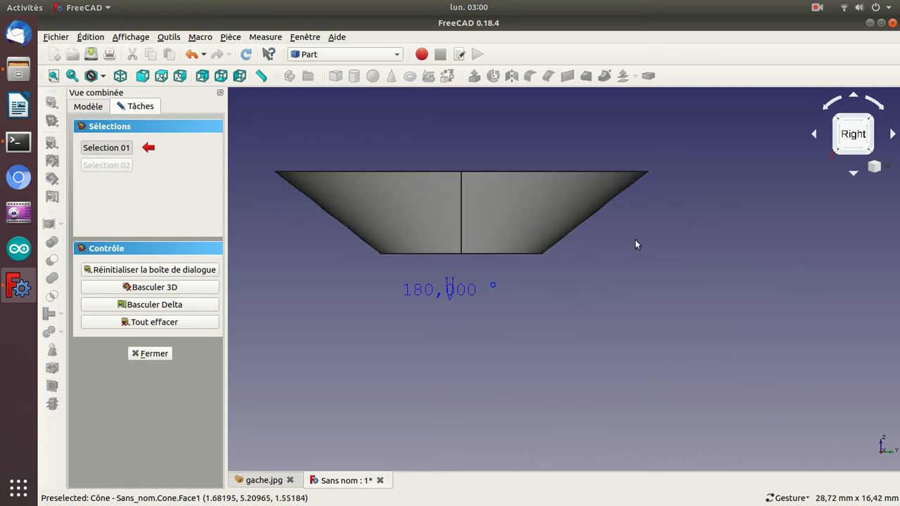
pyautogui.click(171, 325)
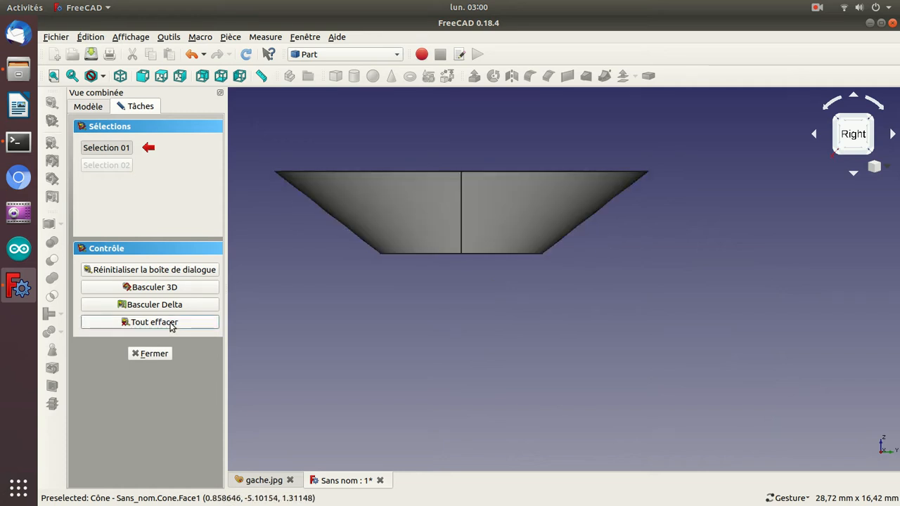
# Close the angle measurement task and set the cone's Angle property to 180° to cut it in half
pyautogui.click(148, 354)
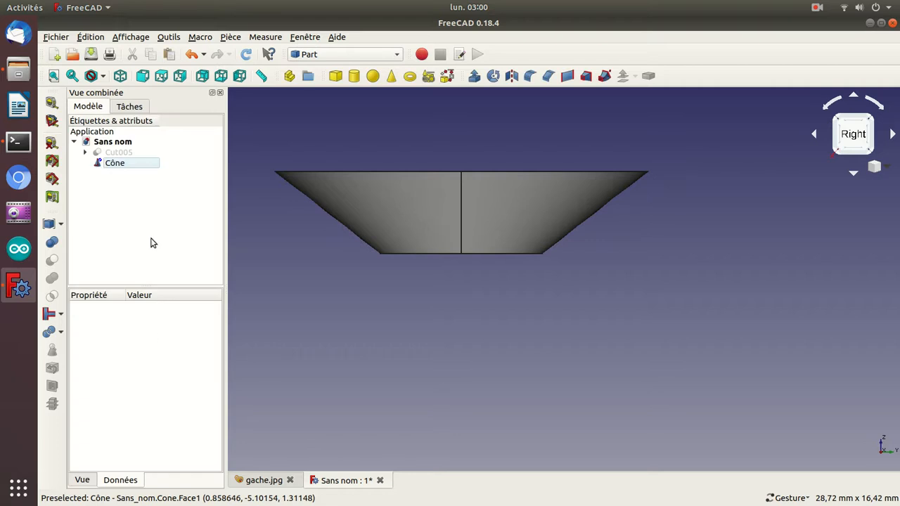
pyautogui.click(118, 163)
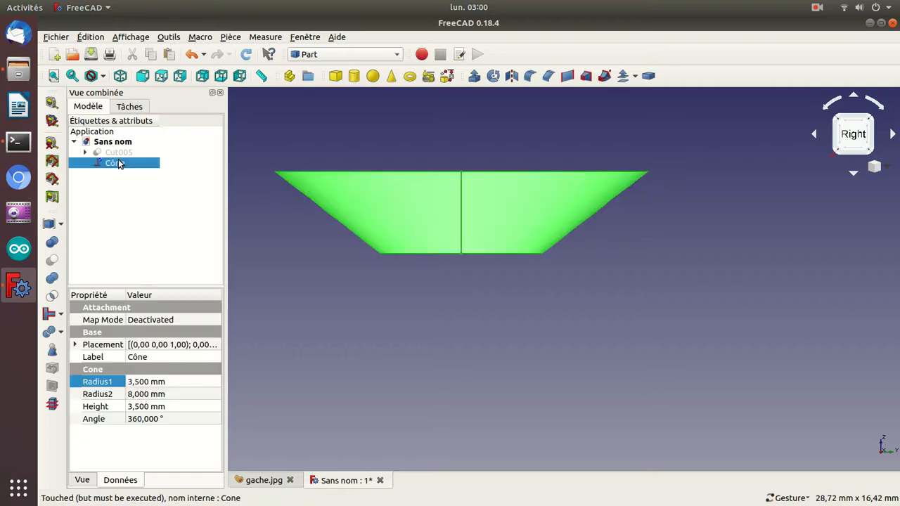
pyautogui.click(144, 420)
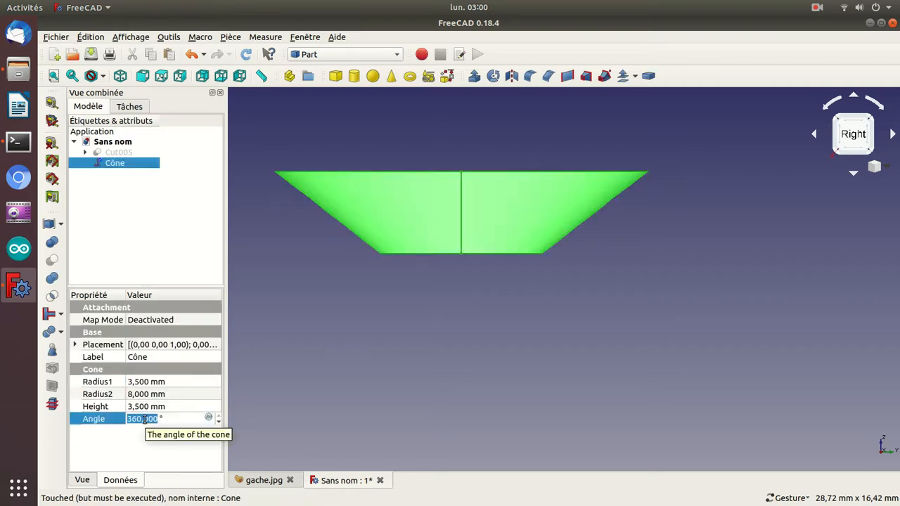
pyautogui.write('180')
pyautogui.press('Return')
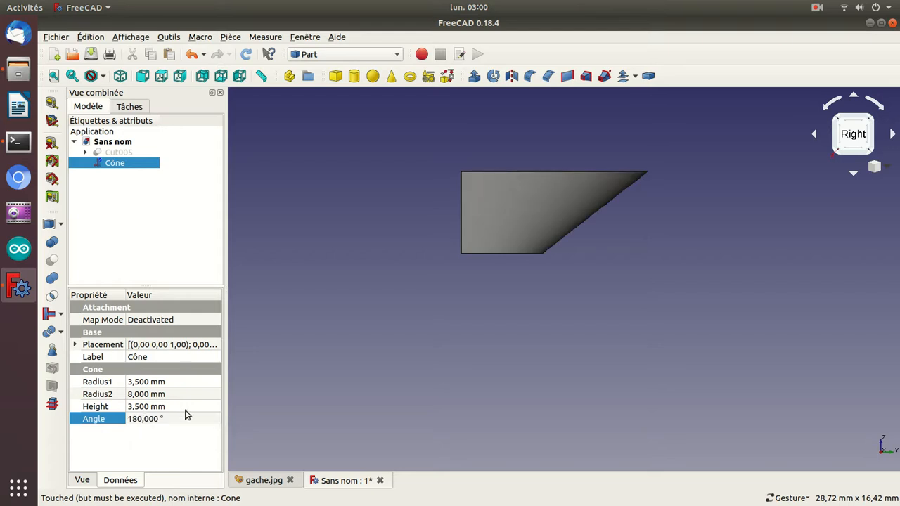
# In the front view, measure the angle between the half cone's long straight edge and its sloping edge, then clear the measurement
pyautogui.press('4')
pyautogui.press('1')
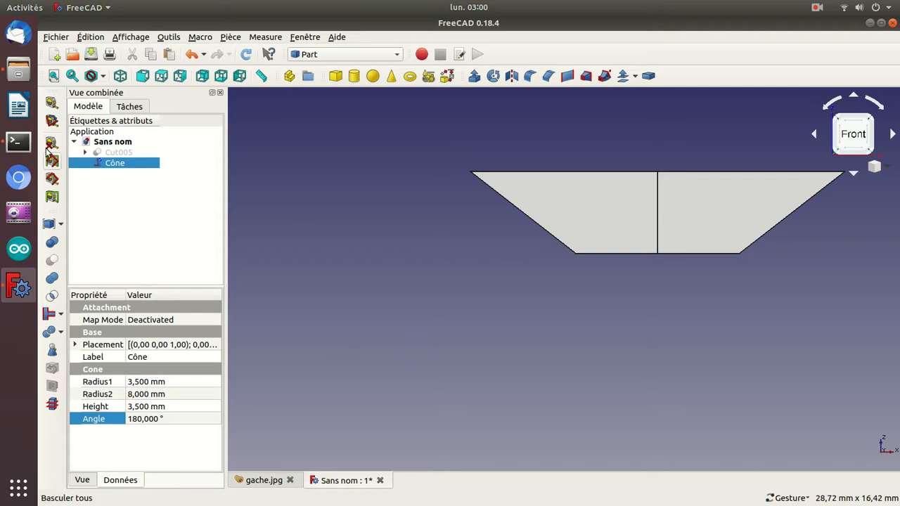
pyautogui.click(52, 121)
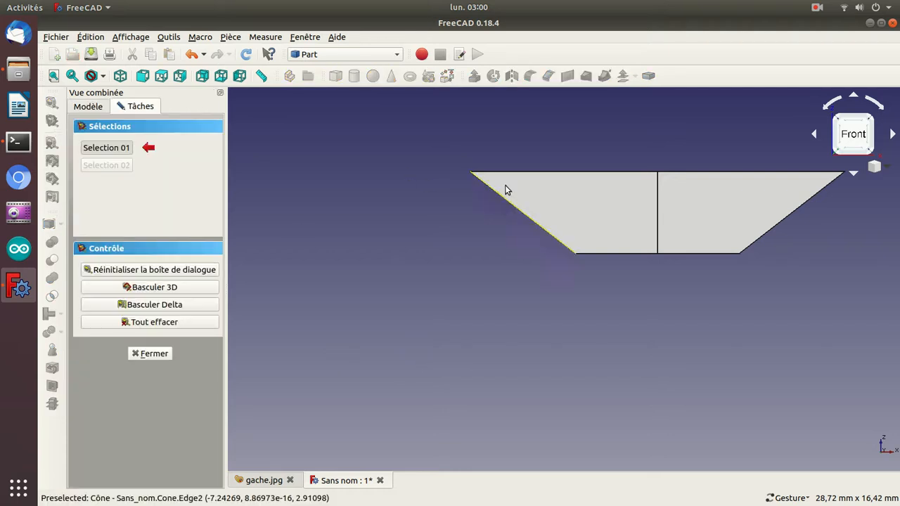
pyautogui.click(525, 172)
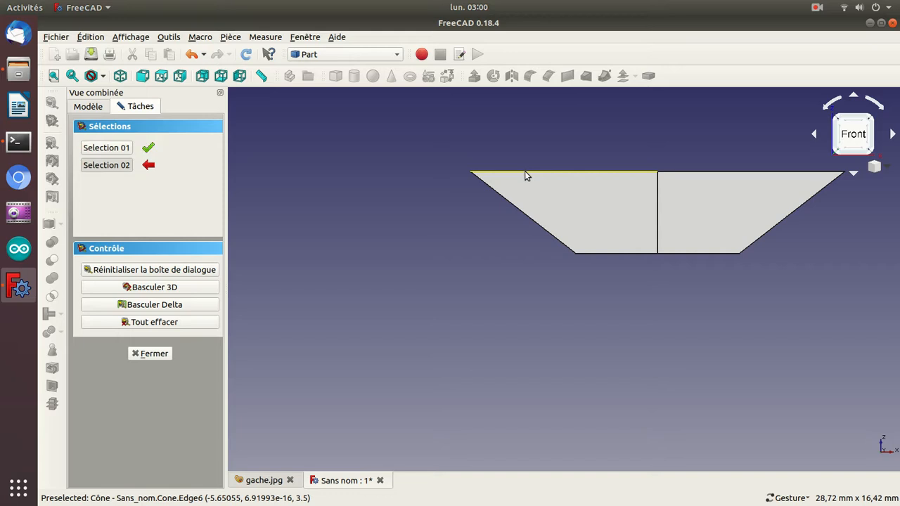
pyautogui.click(499, 199)
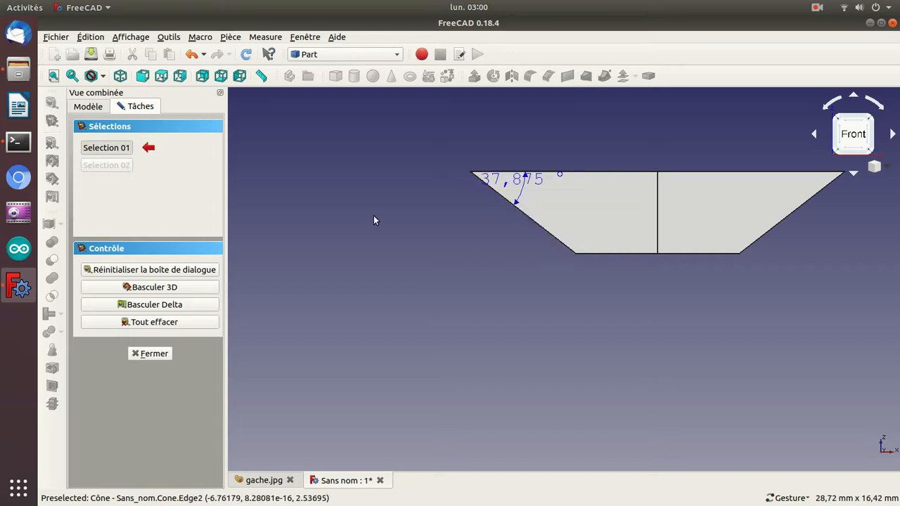
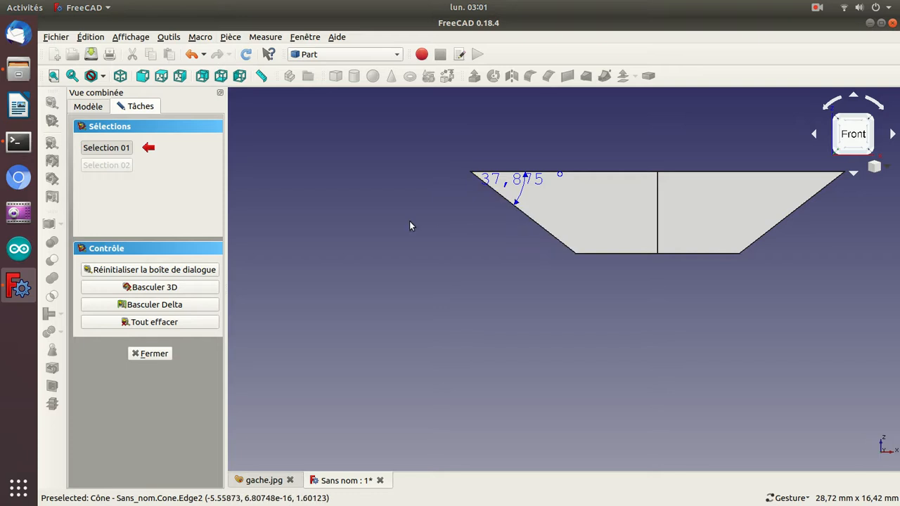
pyautogui.click(176, 324)
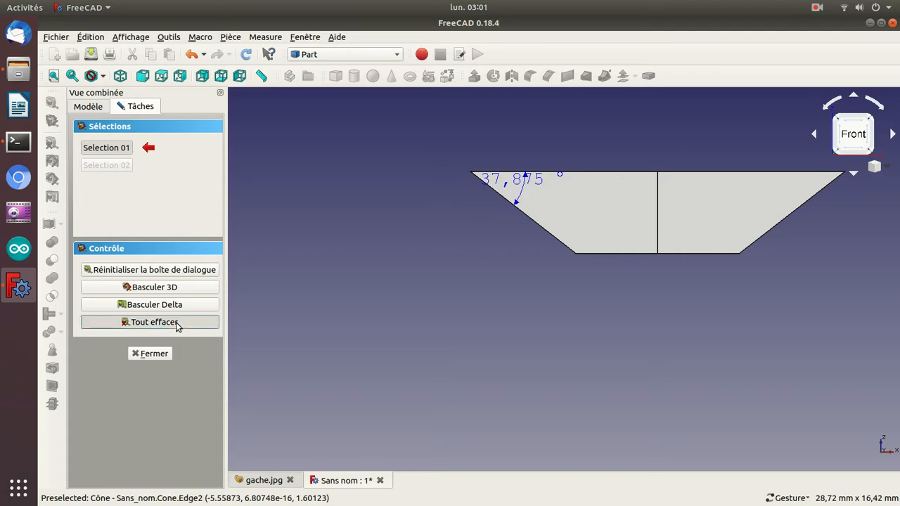
pyautogui.click(149, 354)
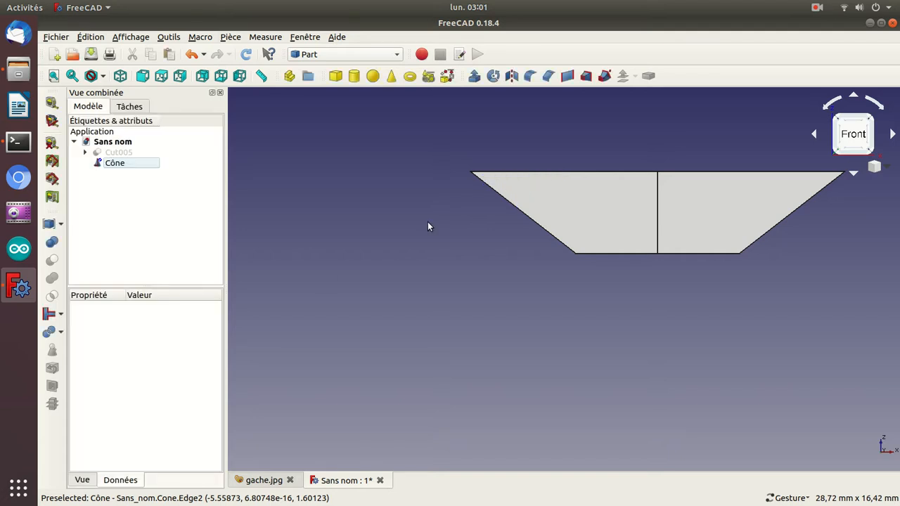
# Set the cone's Angle property back to 360° for a full cone
pyautogui.click(134, 163)
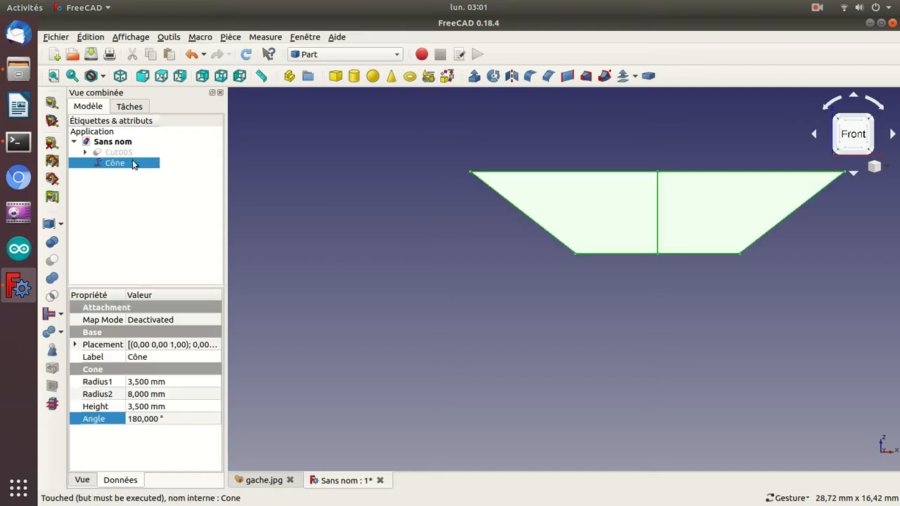
pyautogui.click(131, 418)
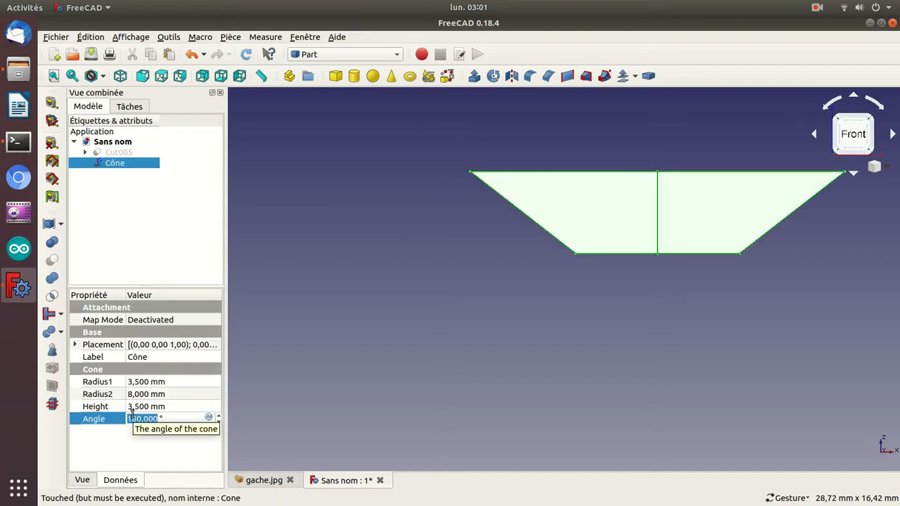
pyautogui.write('360')
pyautogui.press('Return')
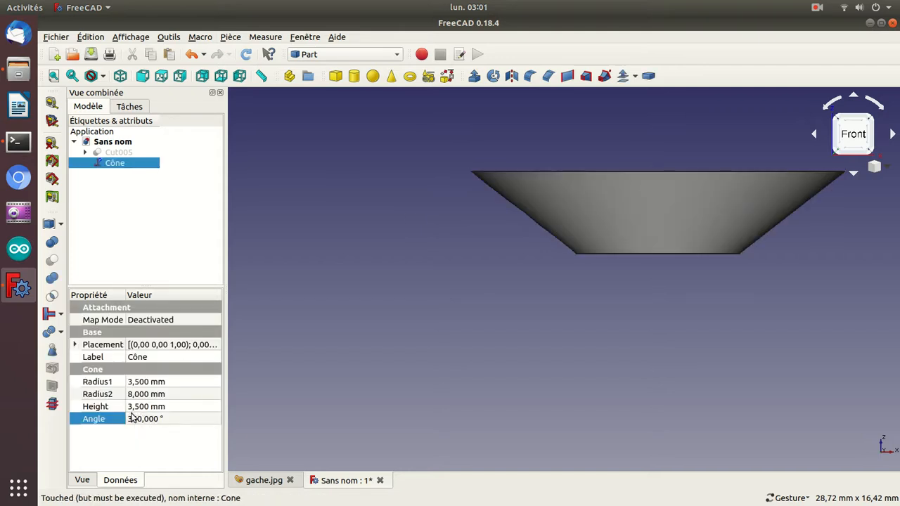
# Make the Cut005 block visible again alongside the cone and inspect both together
pyautogui.click(328, 365)
pyautogui.moveTo(373, 244); pyautogui.dragTo(380, 304)
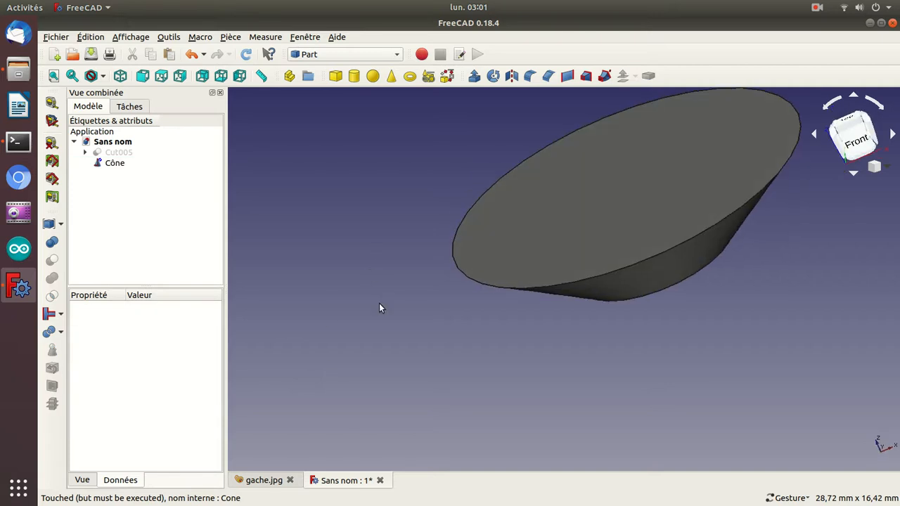
pyautogui.press('0')
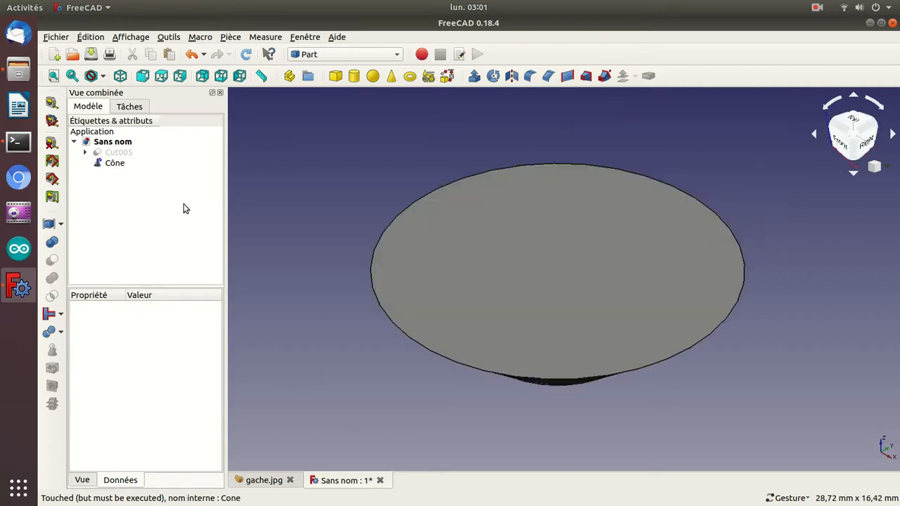
pyautogui.click(107, 154)
pyautogui.press('space')
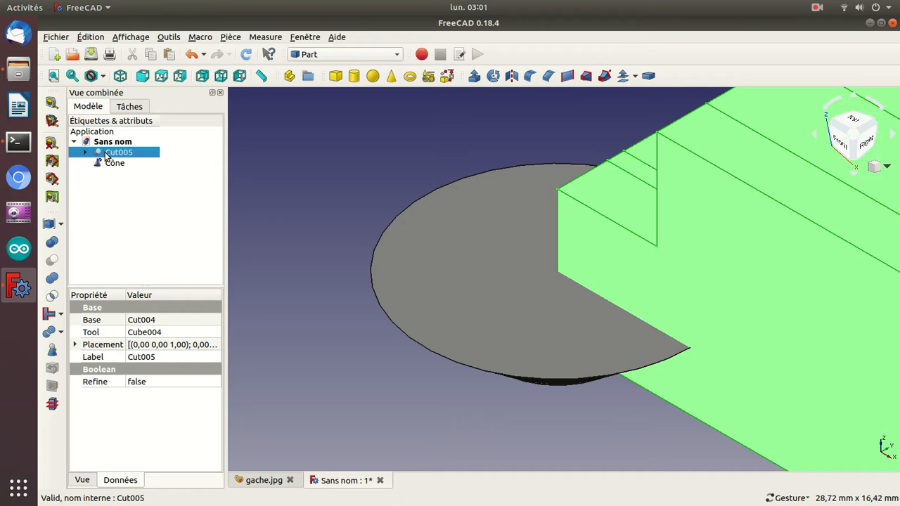
pyautogui.moveTo(370, 141); pyautogui.dragTo(509, 267)
pyautogui.scroll(-4, 508, 270)
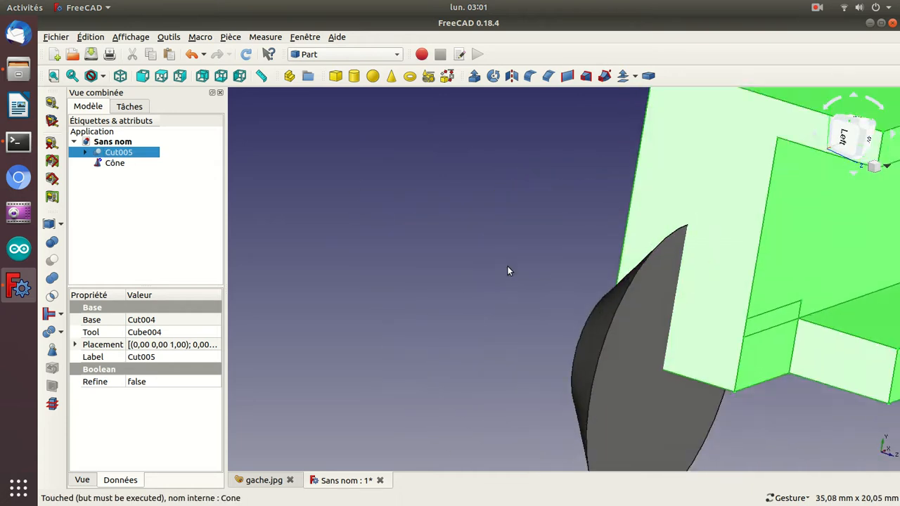
pyautogui.press('Left')
pyautogui.press('Left')
pyautogui.press('Left')
pyautogui.press('Left')
pyautogui.press('Left')
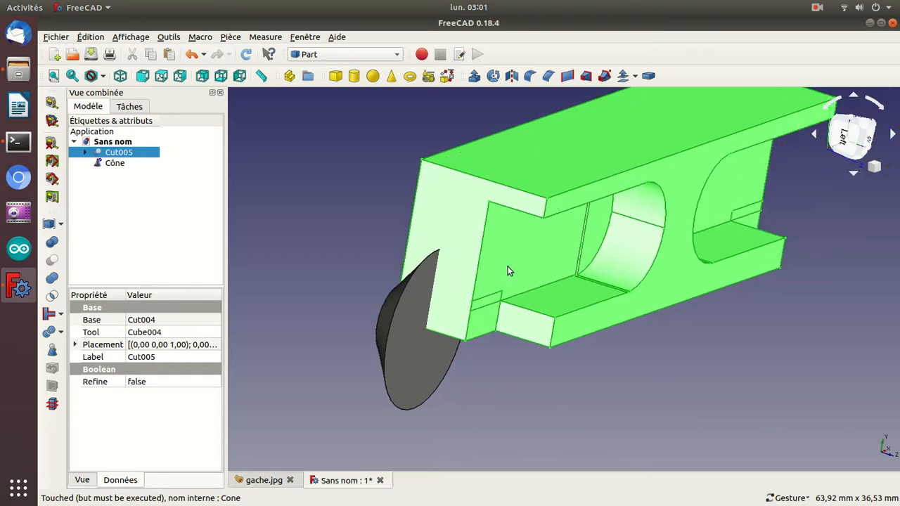
pyautogui.press('Up')
pyautogui.press('Left')
pyautogui.press('Down')
pyautogui.press('Down')
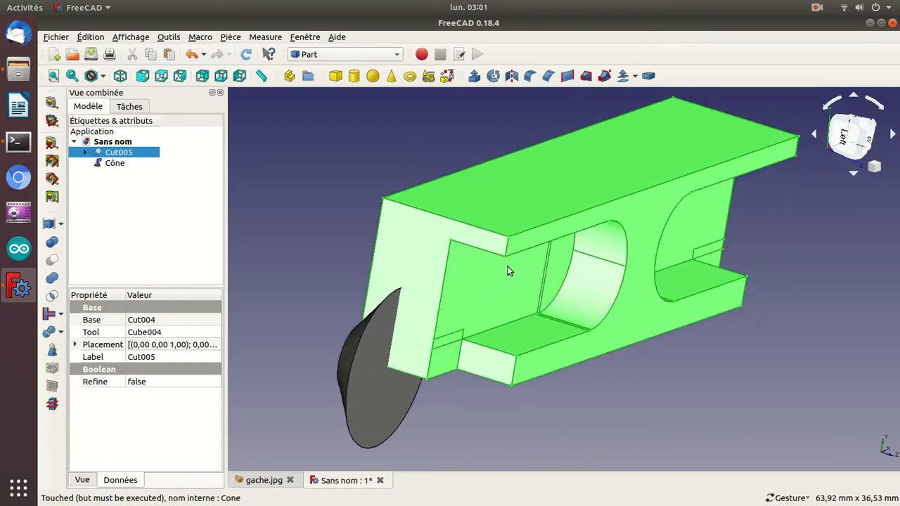
pyautogui.moveTo(731, 352); pyautogui.dragTo(717, 310)
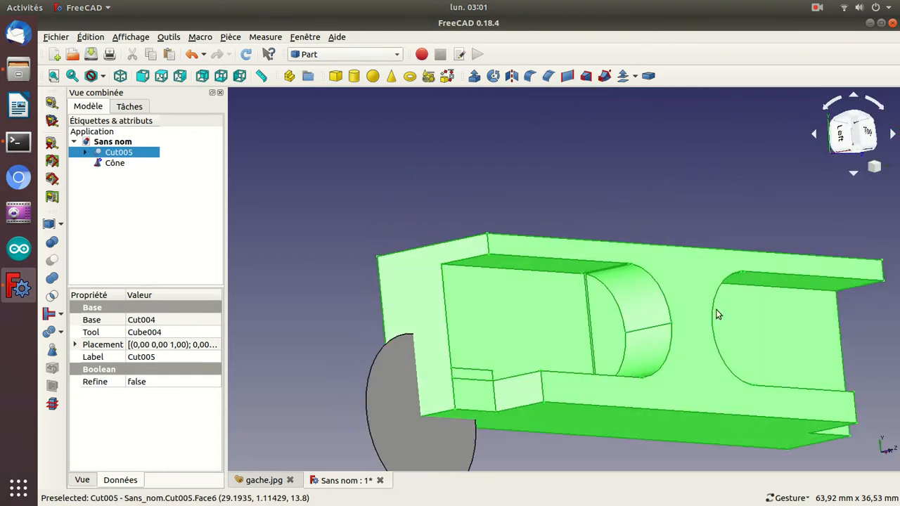
# Set the cone's Radius2 to 4 mm and its Radius1 to 1.75 mm
pyautogui.click(394, 419)
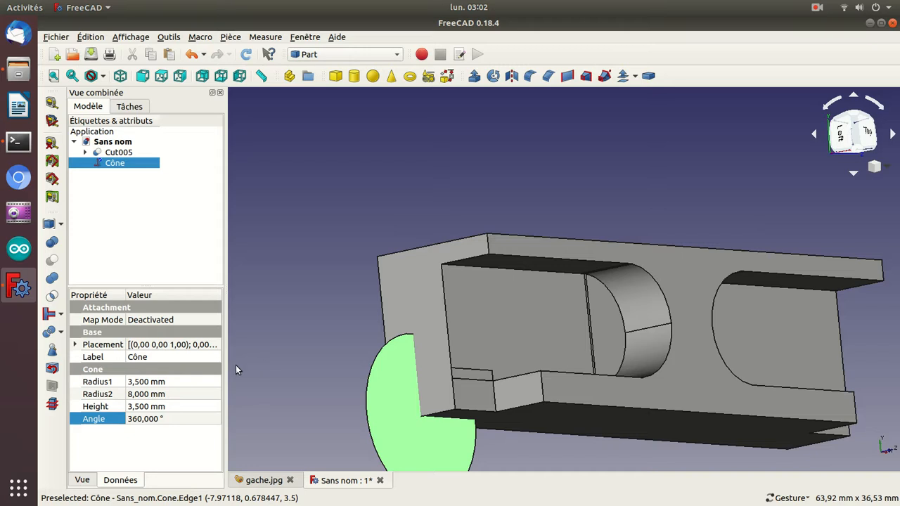
pyautogui.click(170, 392)
pyautogui.write('4')
pyautogui.press('Return')
pyautogui.click(139, 381)
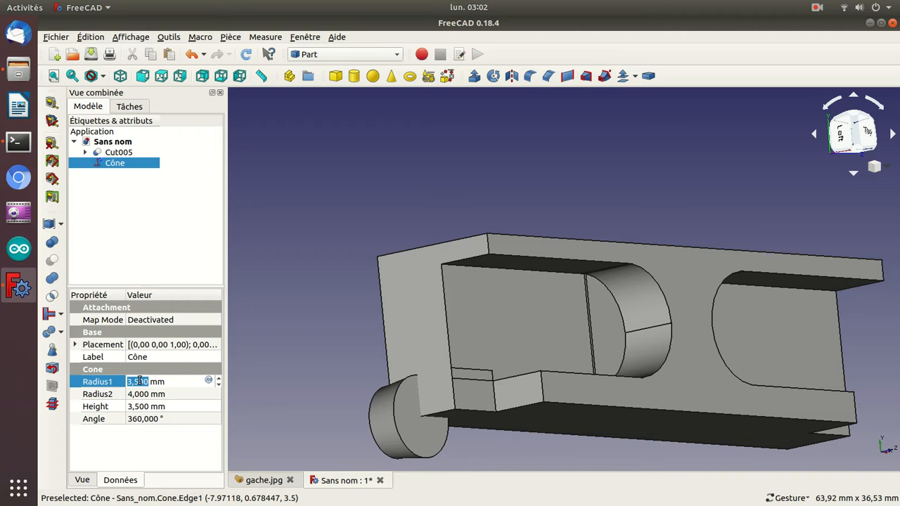
pyautogui.write('1,75')
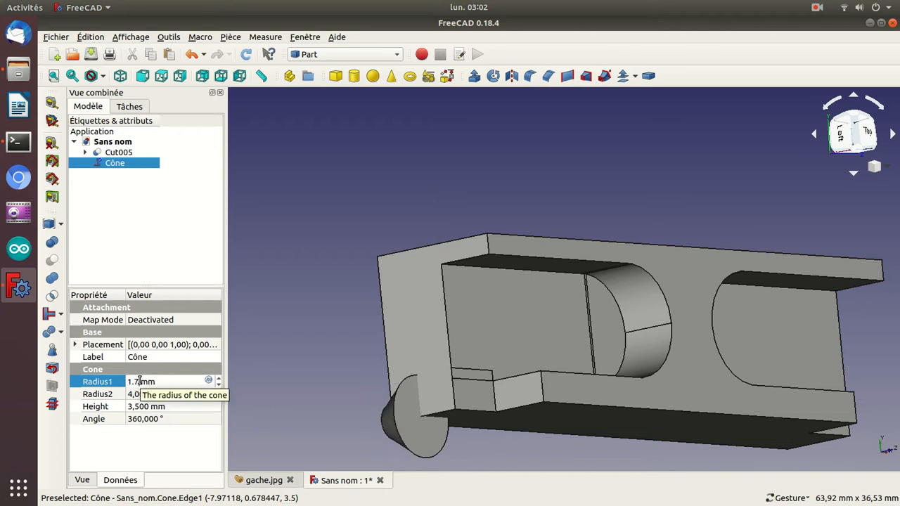
pyautogui.press('Return')
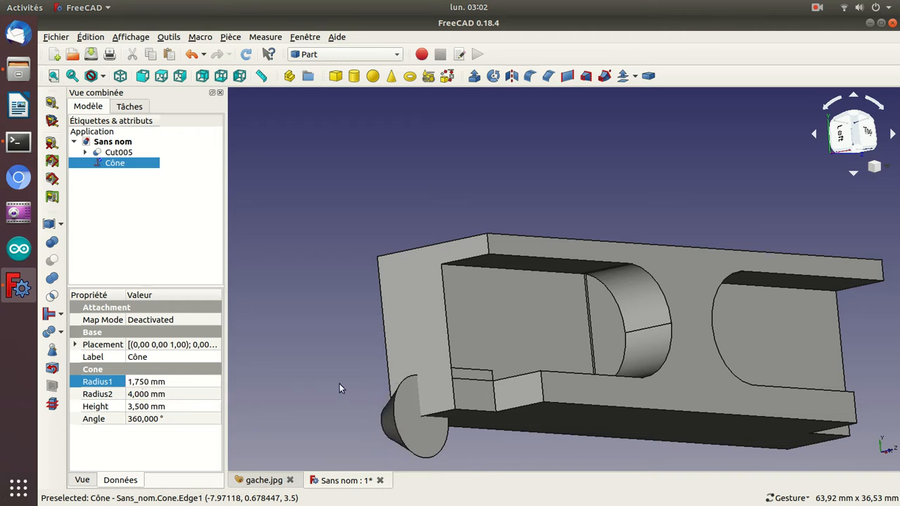
# Reduce the resized cone to a half cone with an Angle of 180°
pyautogui.moveTo(315, 404); pyautogui.dragTo(406, 361)
pyautogui.click(145, 418)
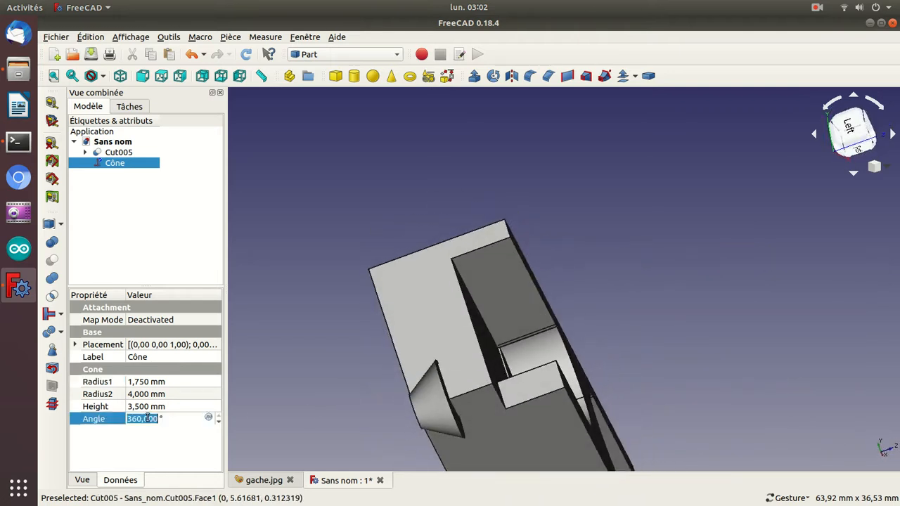
pyautogui.write('180')
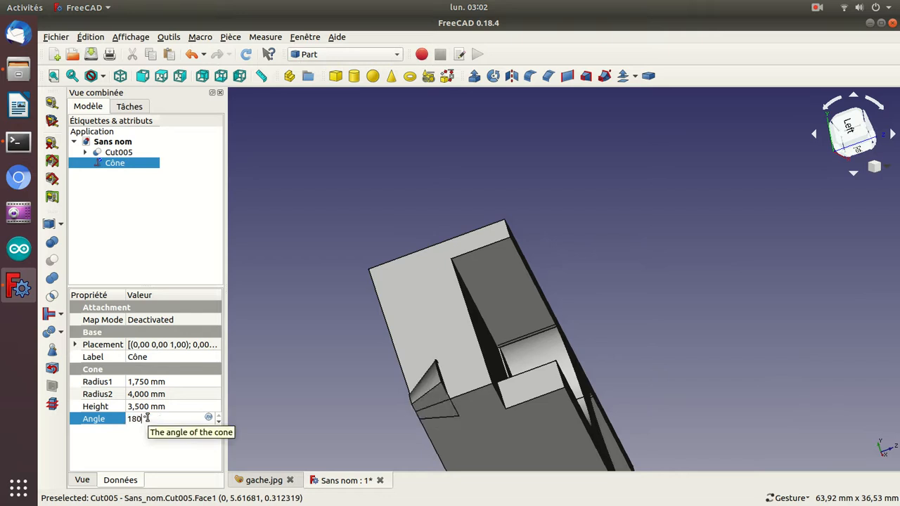
pyautogui.press('Return')
# Measure the angle between the resized half cone's sloping edge and its large-end edge, then clear the measurement
pyautogui.moveTo(382, 267); pyautogui.dragTo(400, 154)
pyautogui.moveTo(429, 183); pyautogui.dragTo(434, 173)
pyautogui.click(51, 121)
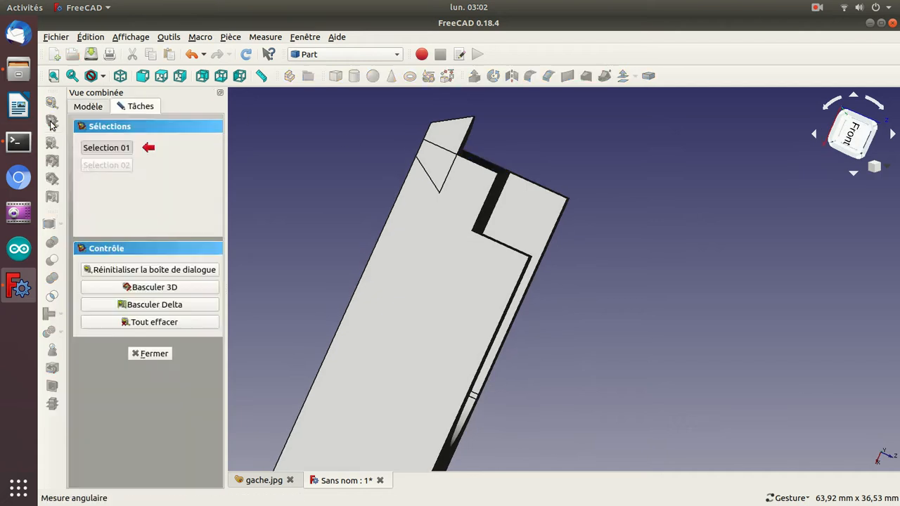
pyautogui.click(460, 120)
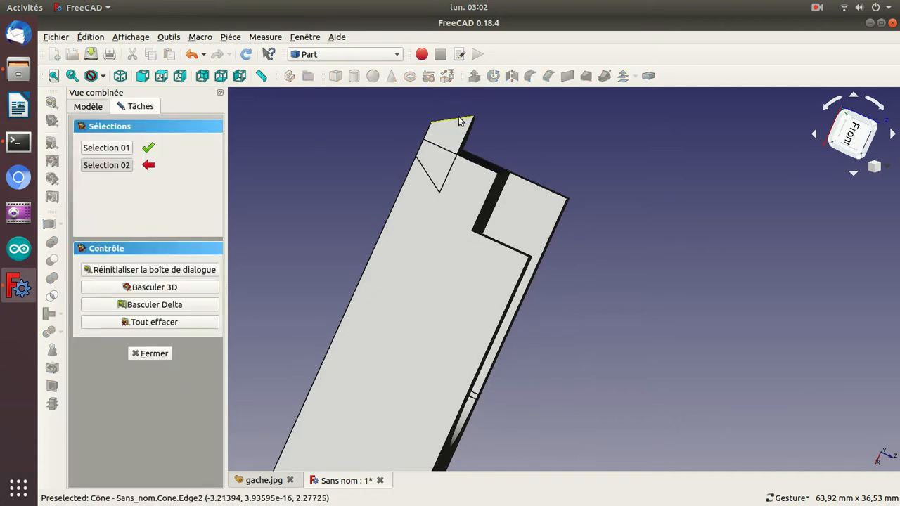
pyautogui.click(468, 134)
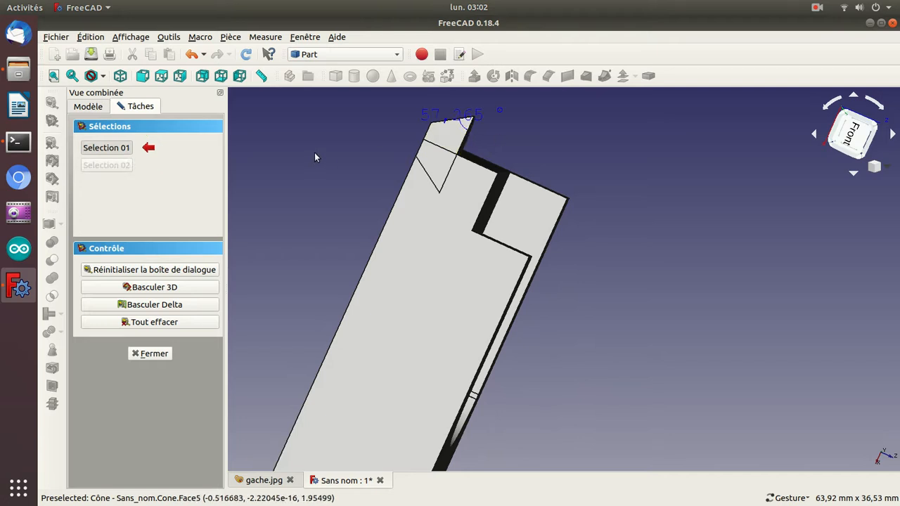
pyautogui.click(146, 322)
pyautogui.click(146, 354)
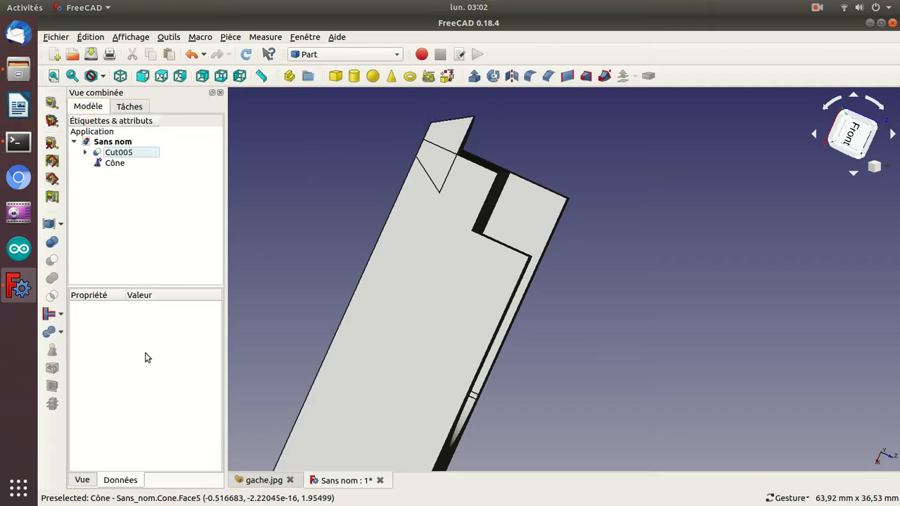
# Restore the resized cone to a full revolution with an Angle of 360°
pyautogui.click(433, 133)
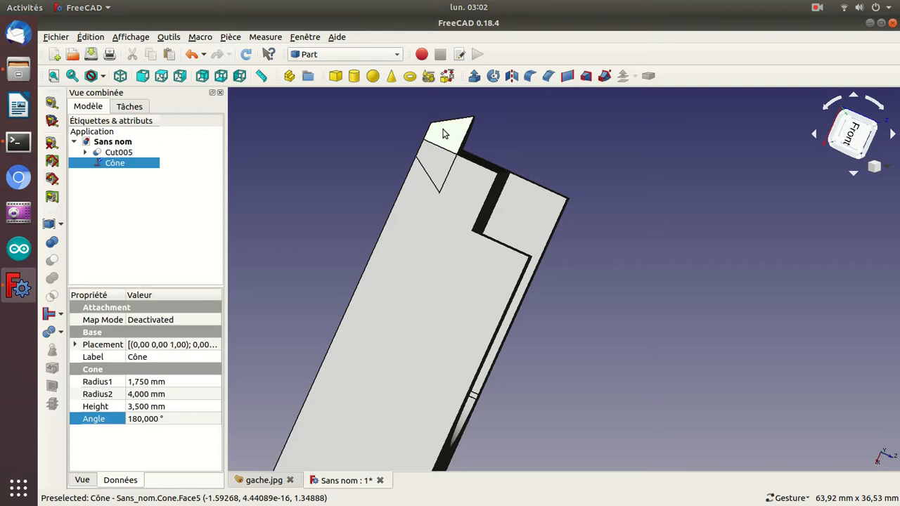
pyautogui.click(139, 420)
pyautogui.write('360')
pyautogui.press('Return')
pyautogui.moveTo(360, 225); pyautogui.dragTo(299, 282)
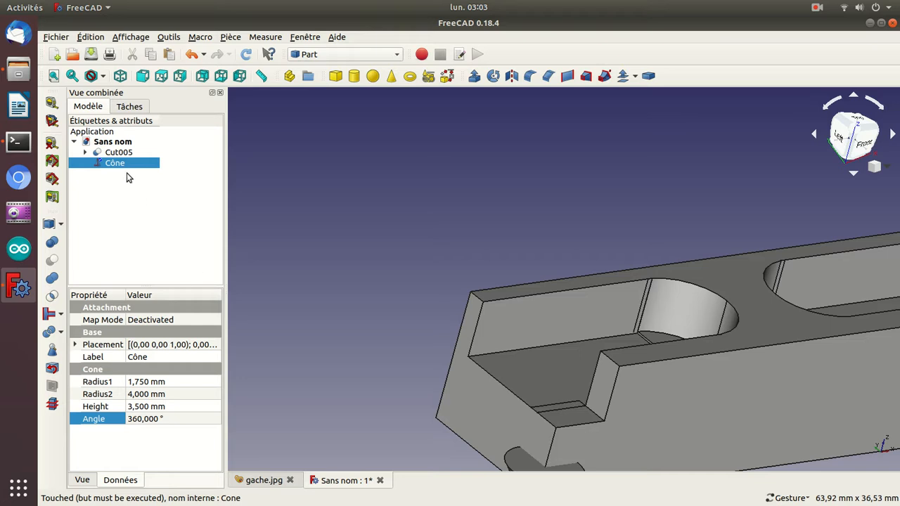
# Set the full cone's Z position to 4.5 mm in its Placement
pyautogui.click(74, 345)
pyautogui.click(85, 383)
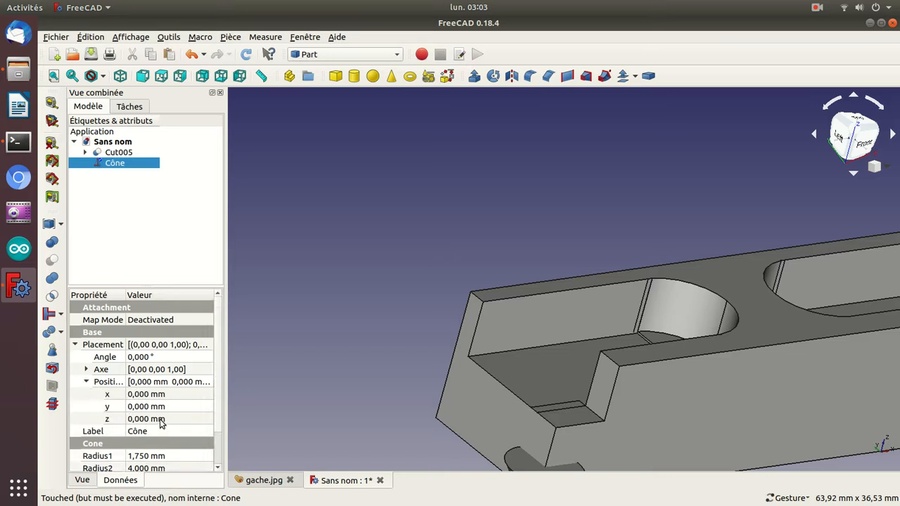
pyautogui.click(150, 419)
pyautogui.write('2')
pyautogui.scroll(2, 150, 419)
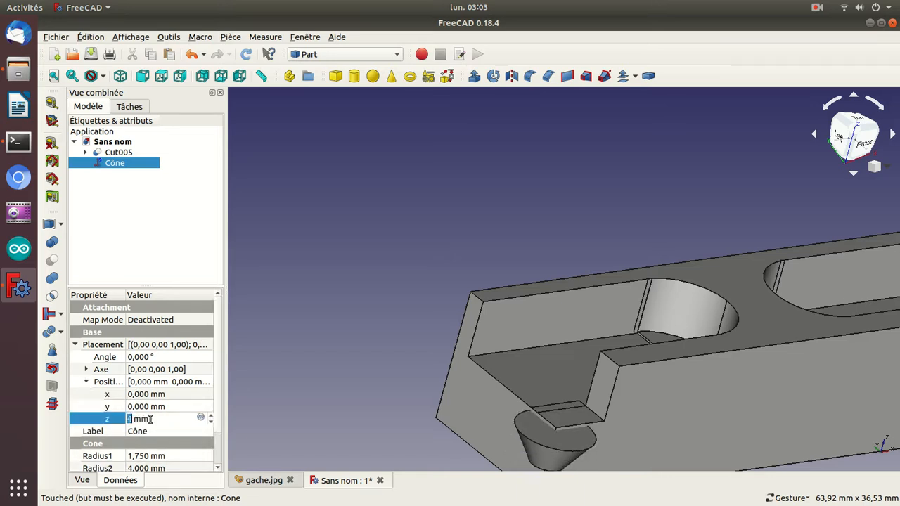
pyautogui.write('4.5')
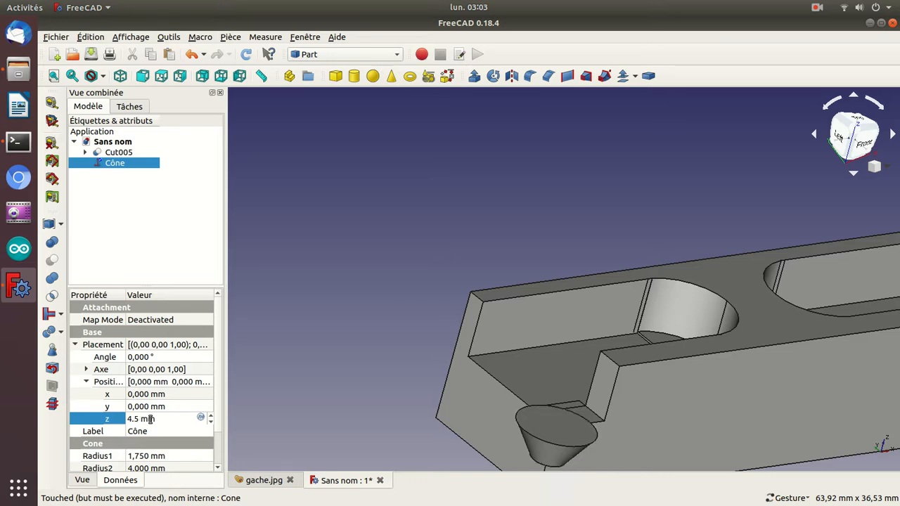
# Set the cone's Y position to 8 mm to move it across the block's width
pyautogui.moveTo(291, 399); pyautogui.dragTo(428, 393)
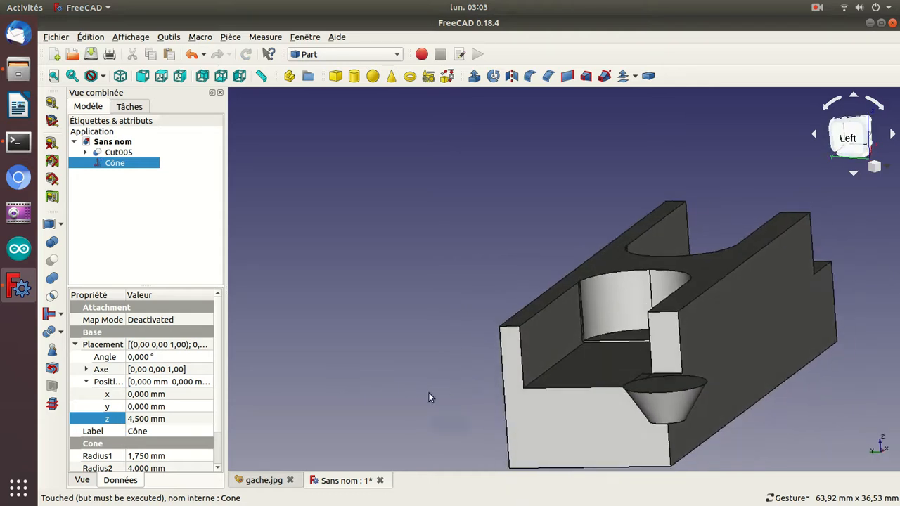
pyautogui.click(143, 408)
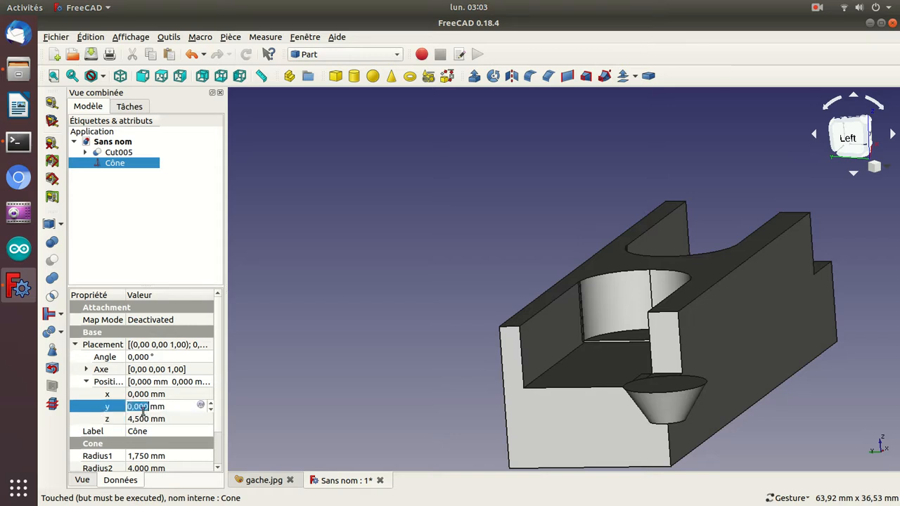
pyautogui.write('8')
pyautogui.press('Return')
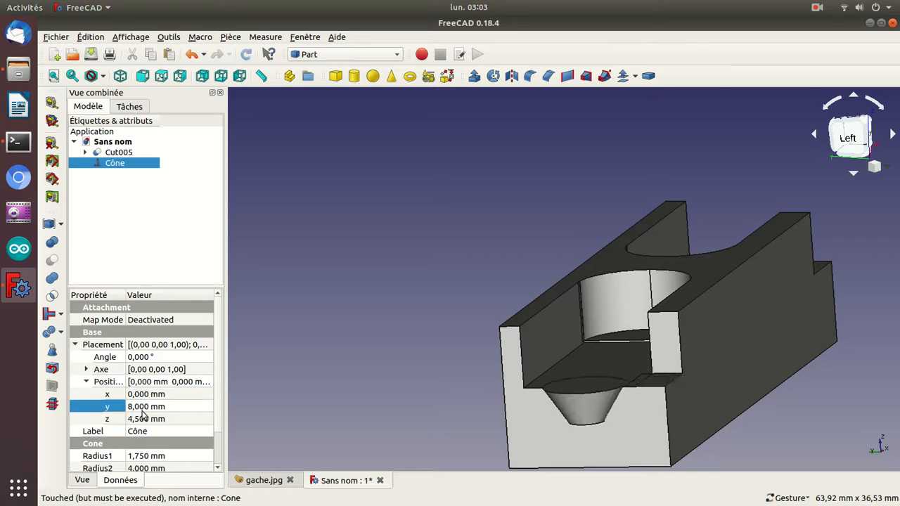
# Check the screw hole location in gache.jpg and set the cone's X position to 8 mm
pyautogui.moveTo(442, 266); pyautogui.dragTo(517, 345)
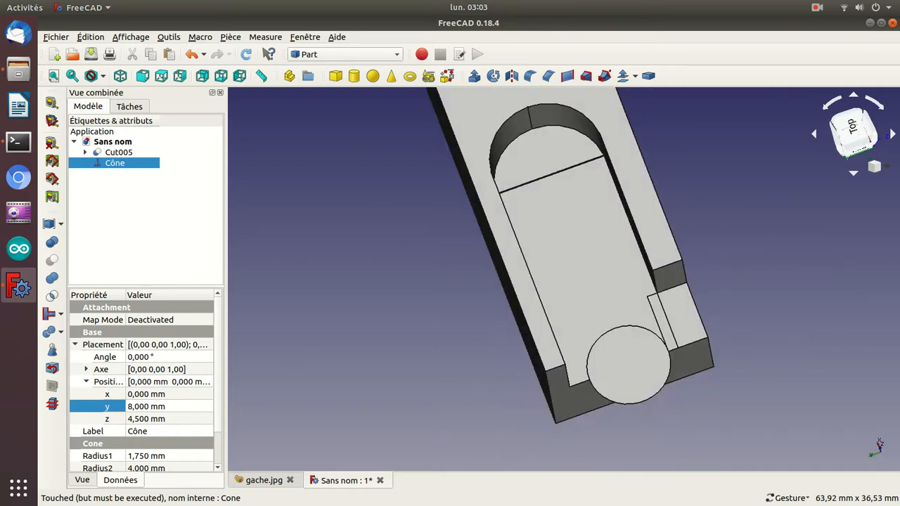
pyautogui.click(264, 481)
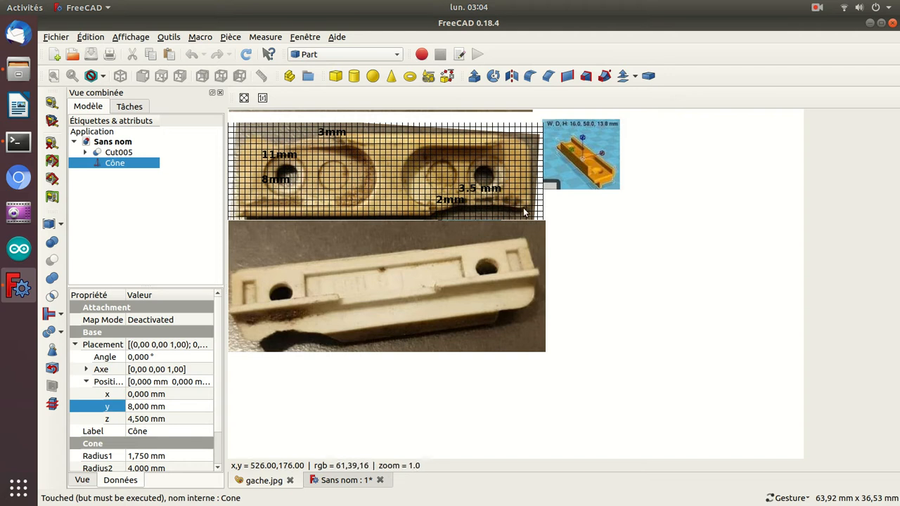
pyautogui.click(344, 481)
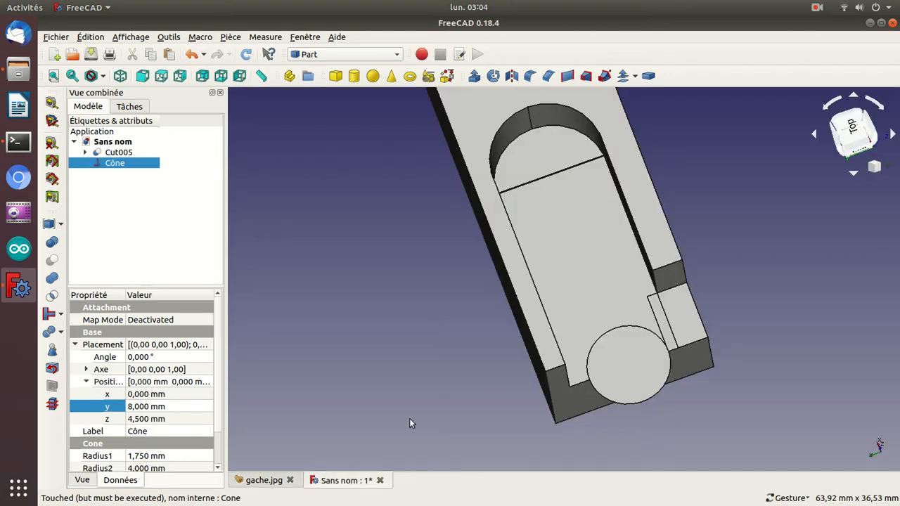
pyautogui.click(135, 395)
pyautogui.click(135, 395)
pyautogui.write('8')
pyautogui.press('Return')
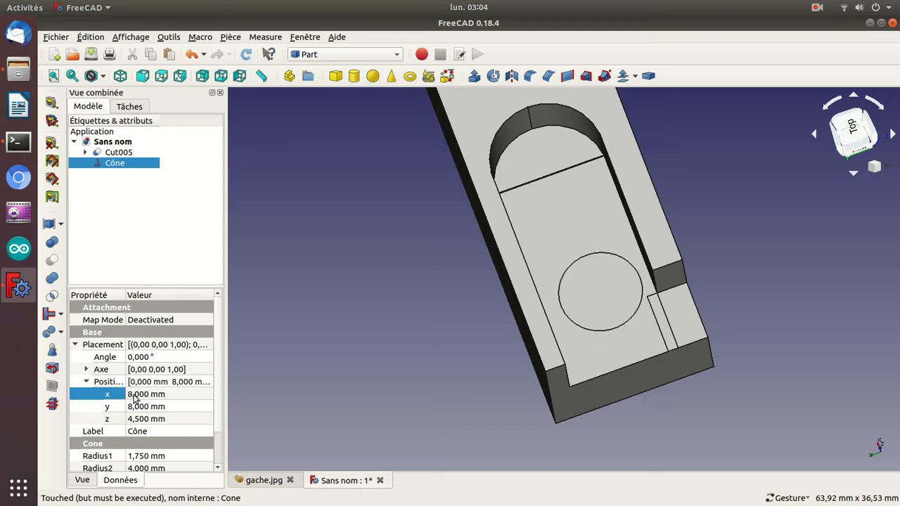
# Duplicate the positioned cone and set the copy's X position to 50 mm for the block's other pocket
pyautogui.moveTo(381, 354); pyautogui.dragTo(366, 324)
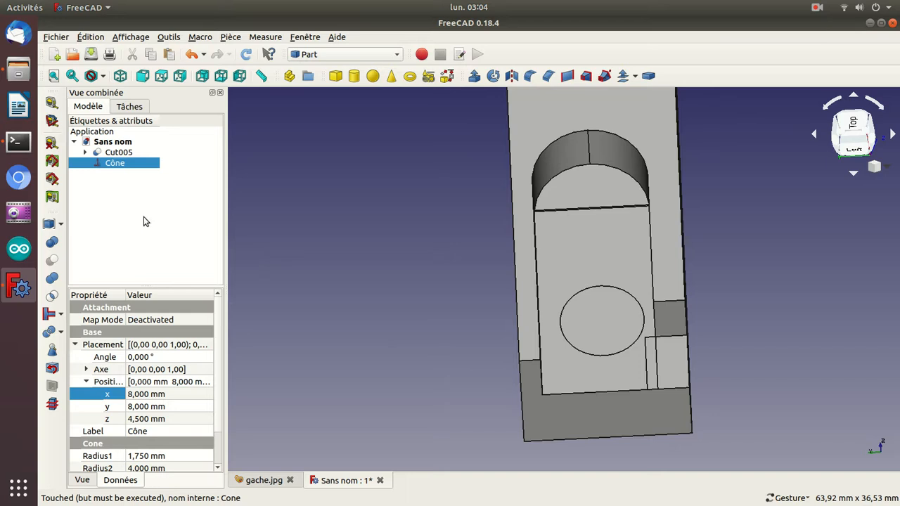
pyautogui.hotkey('ctrl', 'v')
pyautogui.click(120, 171)
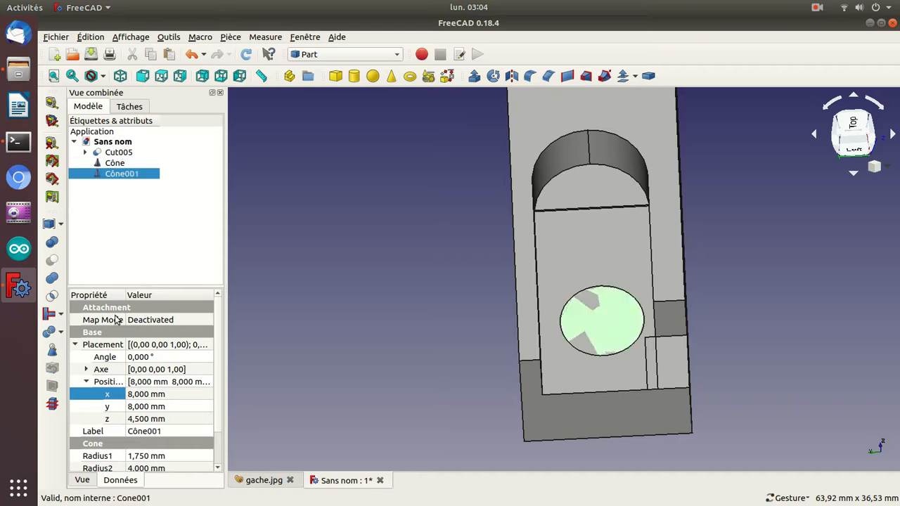
pyautogui.moveTo(398, 192)
pyautogui.mouseDown()
pyautogui.moveTo(436, 279)
pyautogui.moveTo(361, 231)
pyautogui.moveTo(387, 251)
pyautogui.mouseUp()
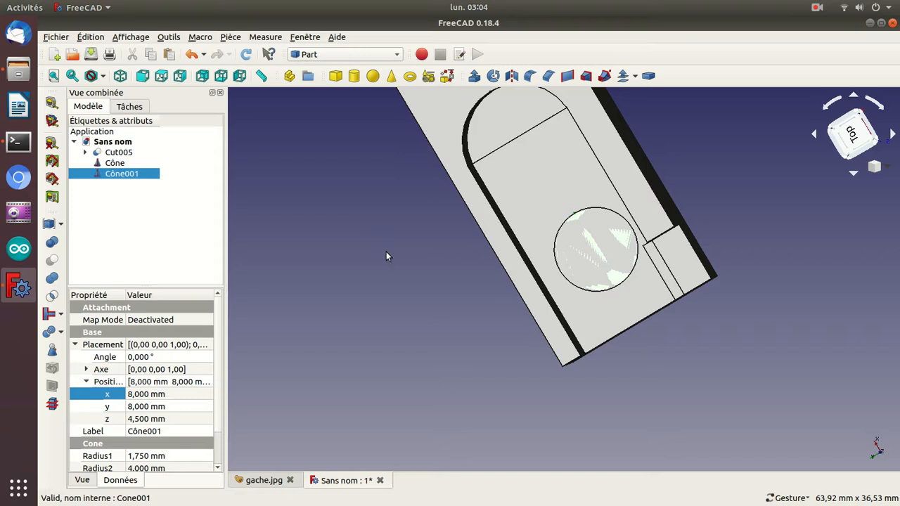
pyautogui.click(138, 394)
pyautogui.write('50')
pyautogui.press('Return')
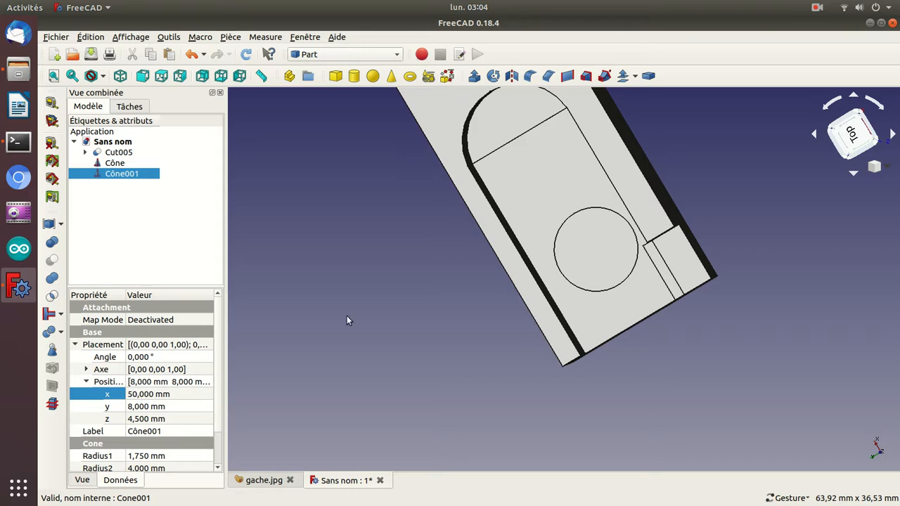
# Measure the linear distance from the original cone's large rim to the adjacent end edge of the block
pyautogui.scroll(-4, 346, 321)
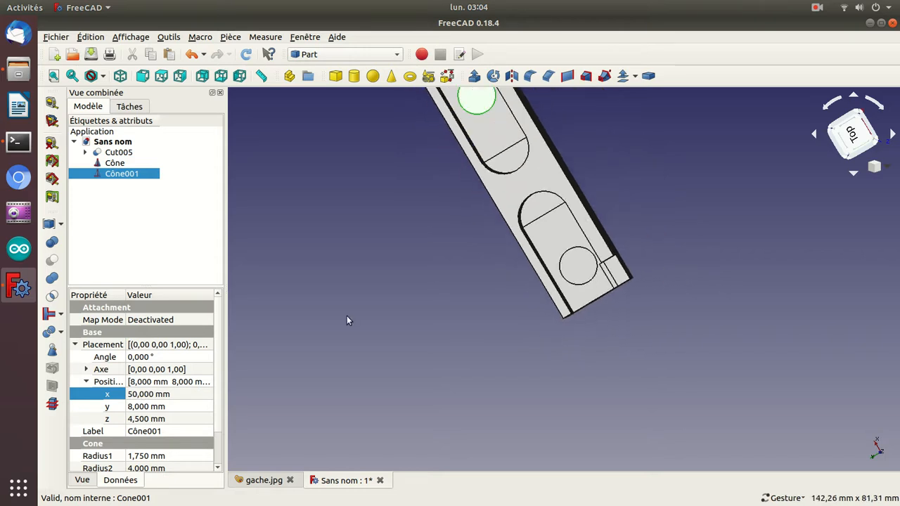
pyautogui.moveTo(394, 195); pyautogui.dragTo(434, 241)
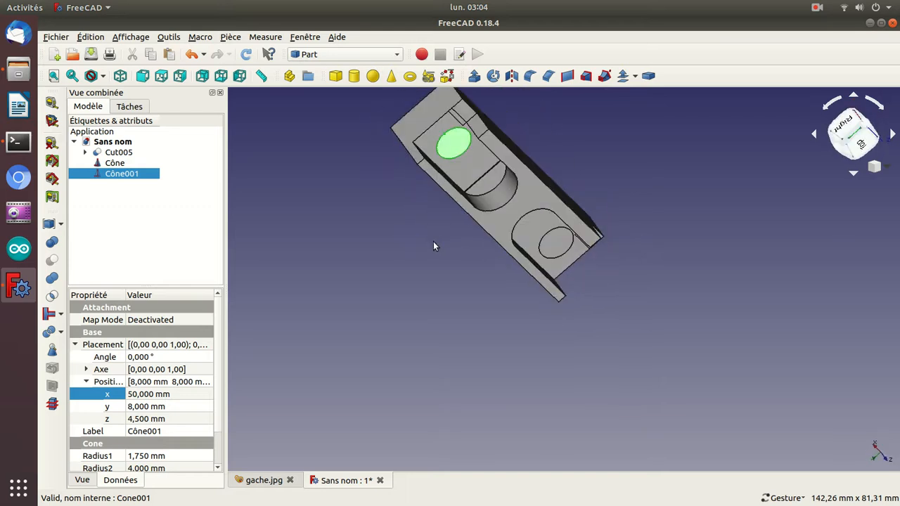
pyautogui.press('Up')
pyautogui.press('Up')
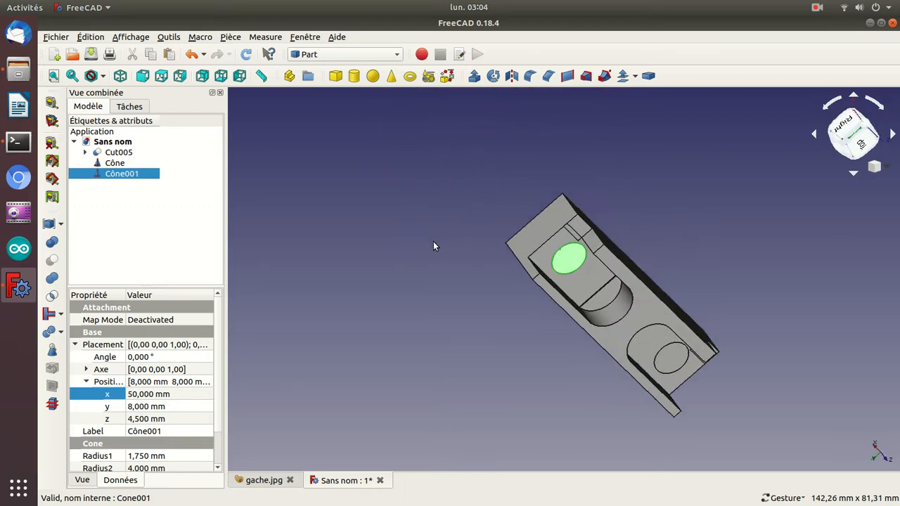
pyautogui.press('0')
pyautogui.moveTo(403, 174); pyautogui.dragTo(386, 240)
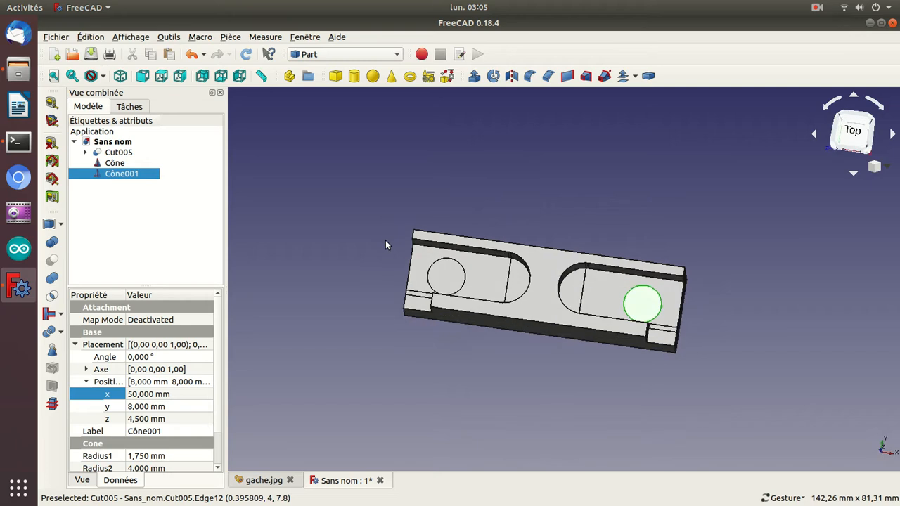
pyautogui.click(332, 188)
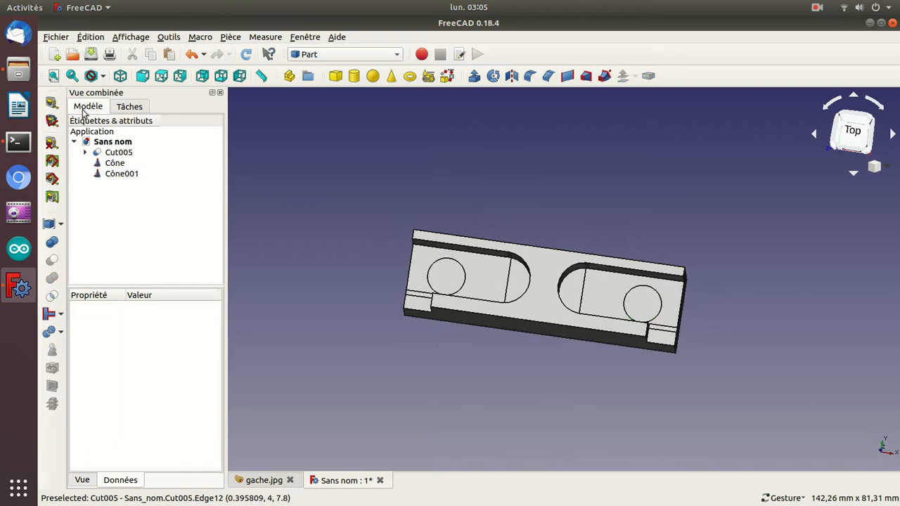
pyautogui.click(50, 104)
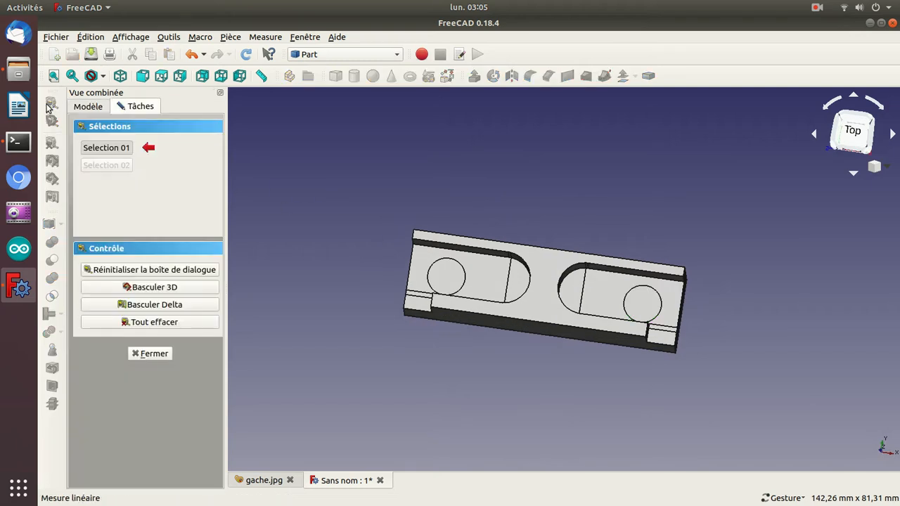
pyautogui.click(428, 277)
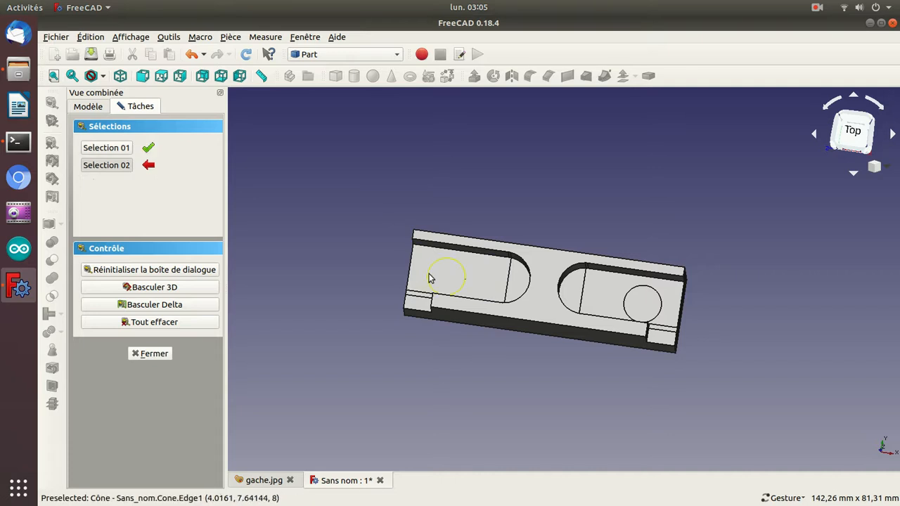
pyautogui.click(408, 273)
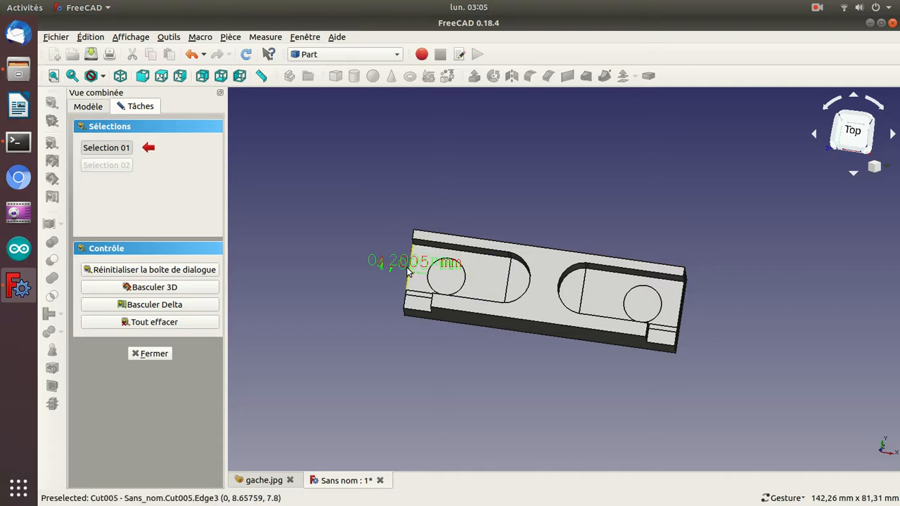
# Measure the distance from the part's end edge to the adjacent screw hole's edge
pyautogui.moveTo(402, 416); pyautogui.dragTo(455, 408)
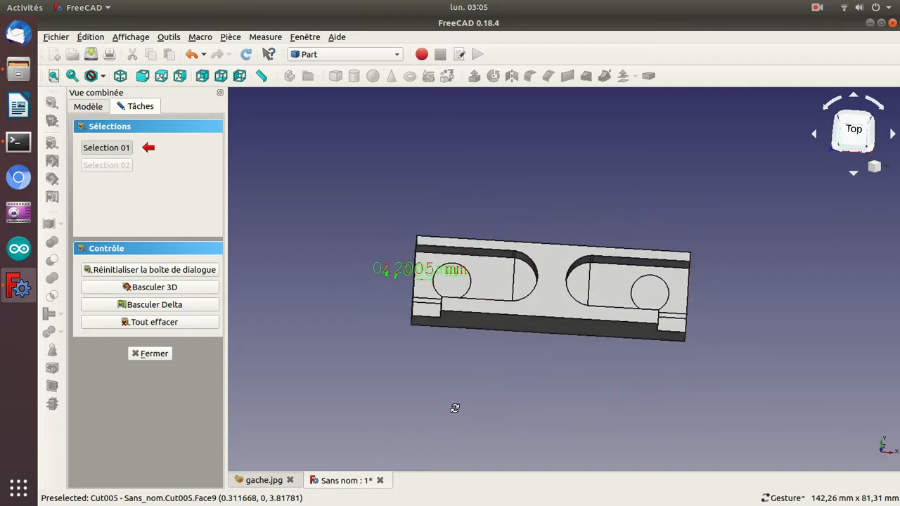
pyautogui.click(687, 299)
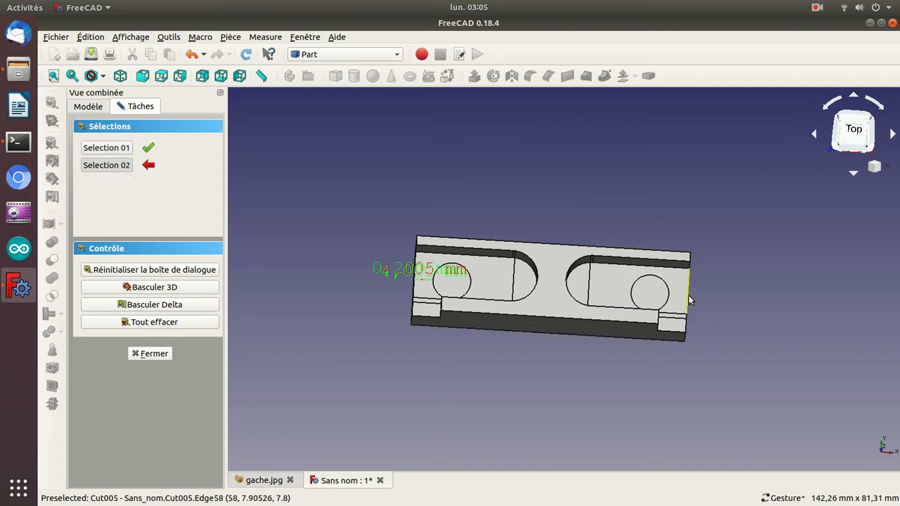
pyautogui.click(668, 299)
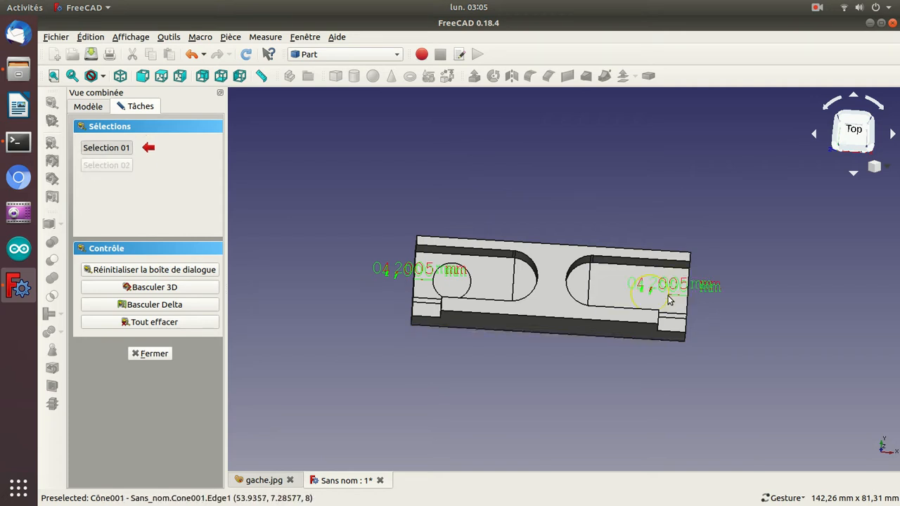
pyautogui.moveTo(704, 383); pyautogui.dragTo(691, 279)
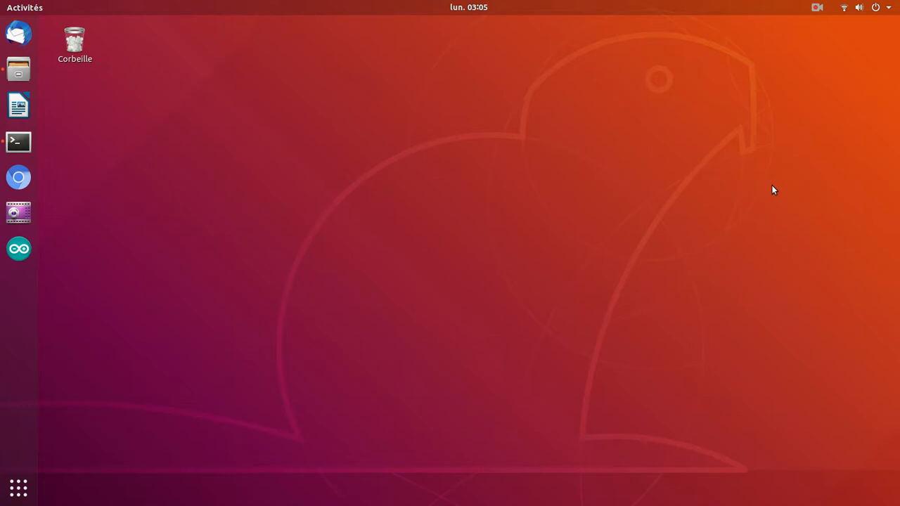
pyautogui.click(818, 8)
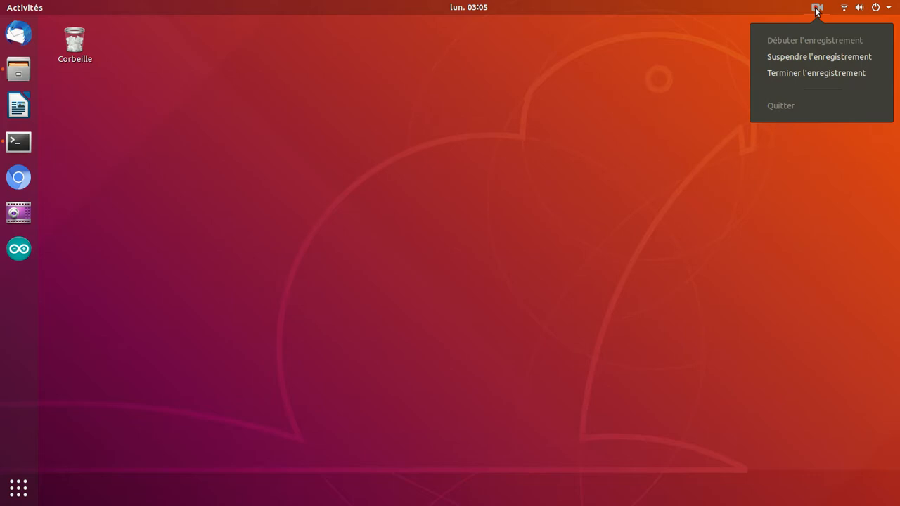
pyautogui.click(809, 60)
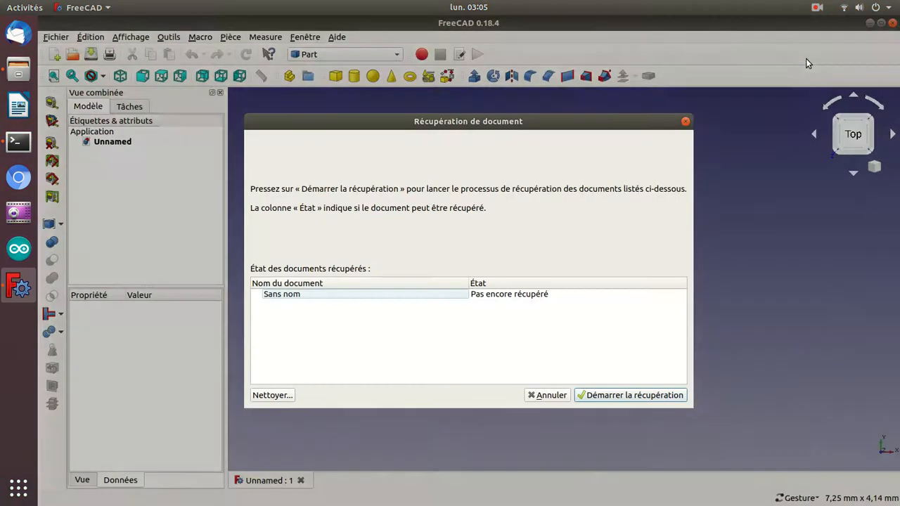
# Recover the "Sans nom" document and close the empty Unnamed document
pyautogui.click(619, 396)
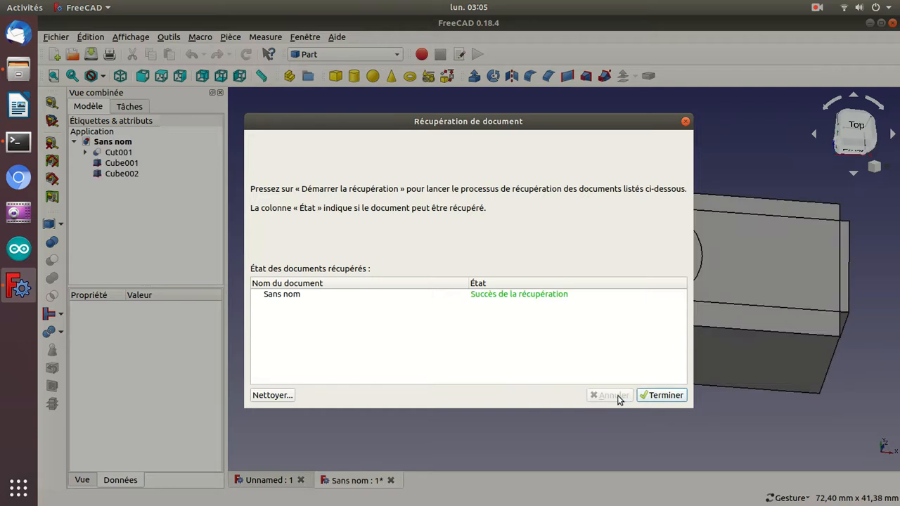
pyautogui.click(661, 395)
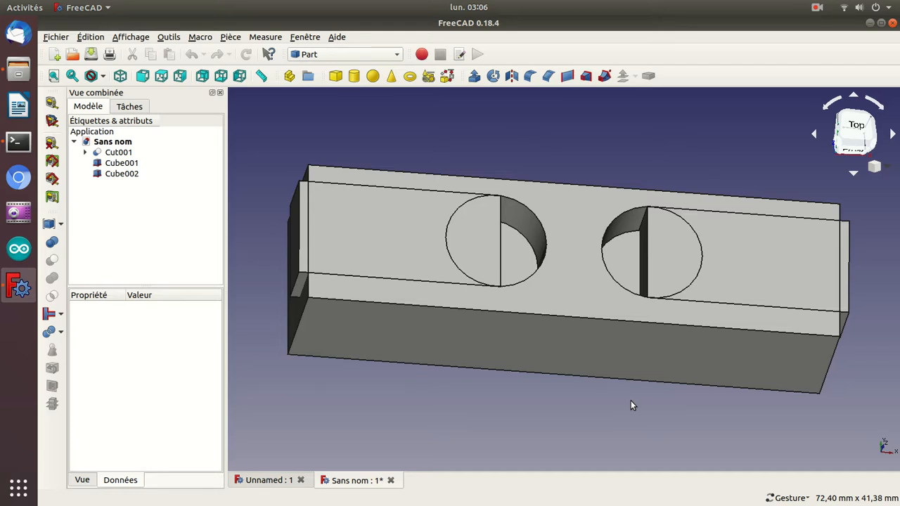
pyautogui.click(265, 479)
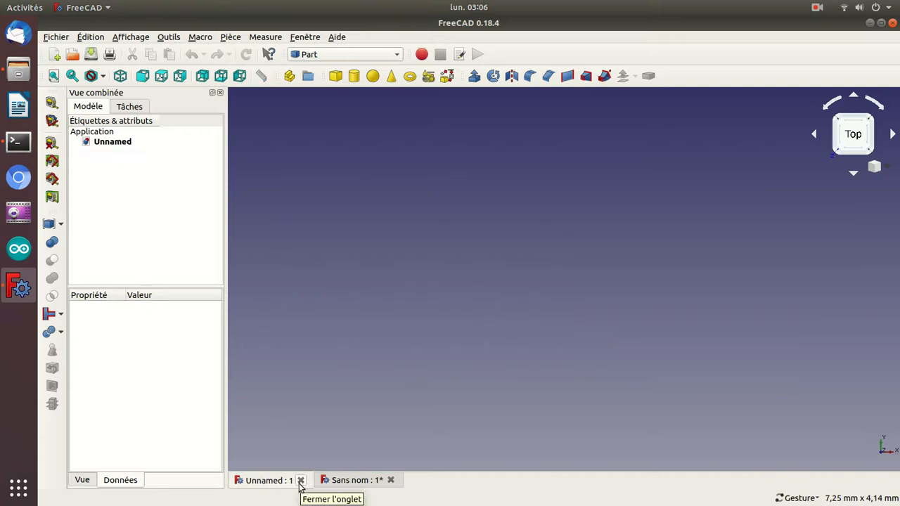
pyautogui.click(300, 481)
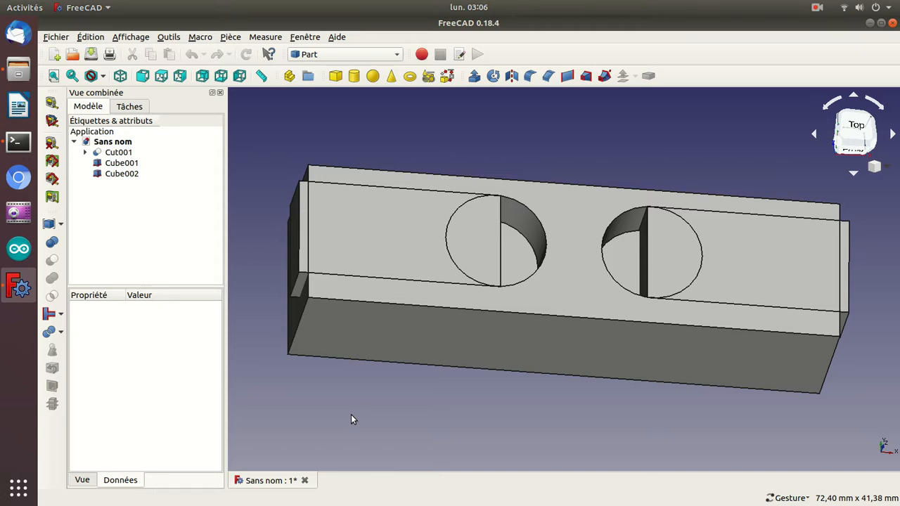
# Start opening a file and look through the Images folder for the reference image
pyautogui.hotkey('ctrl', 'o')
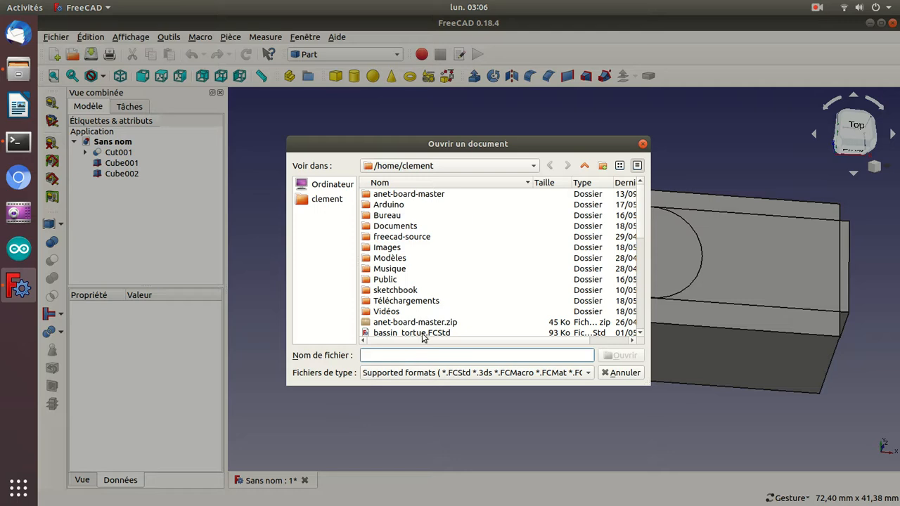
pyautogui.click(386, 251)
pyautogui.doubleClick(386, 250)
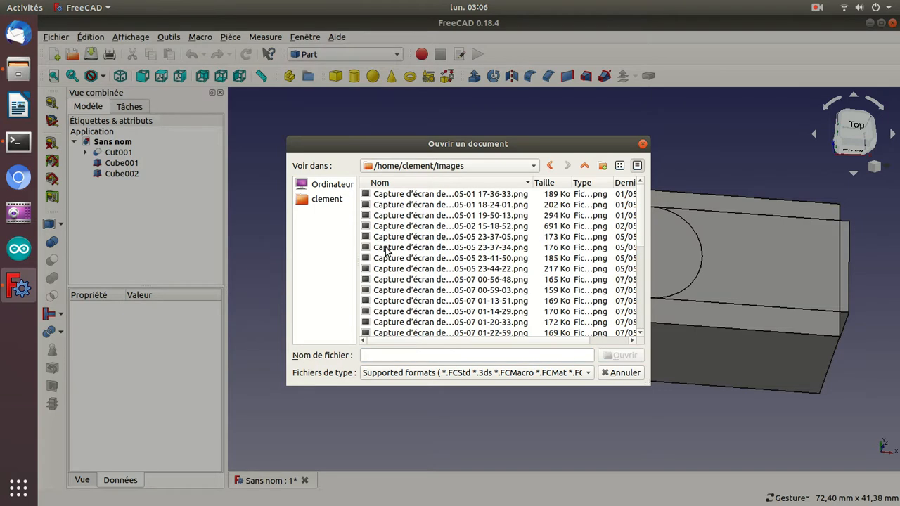
pyautogui.press('Down')
pyautogui.press('Down')
pyautogui.press('Down')
pyautogui.press('Down')
pyautogui.press('Down')
pyautogui.press('Down')
pyautogui.press('Down')
pyautogui.press('Down')
pyautogui.press('Down')
pyautogui.press('Down')
pyautogui.press('Down')
pyautogui.press('Down')
pyautogui.press('Down')
pyautogui.press('Down')
pyautogui.press('Down')
pyautogui.press('Down')
pyautogui.press('Down')
pyautogui.press('Down')
pyautogui.press('Down')
pyautogui.press('Down')
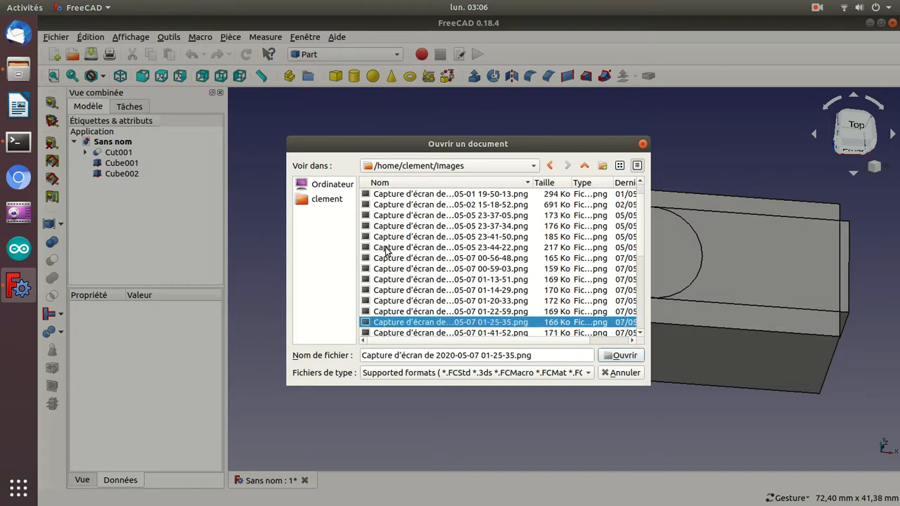
pyautogui.press('Down')
pyautogui.press('Down')
pyautogui.press('Down')
pyautogui.press('Down')
pyautogui.press('Down')
pyautogui.press('Down')
pyautogui.press('Down')
pyautogui.press('Down')
pyautogui.press('Down')
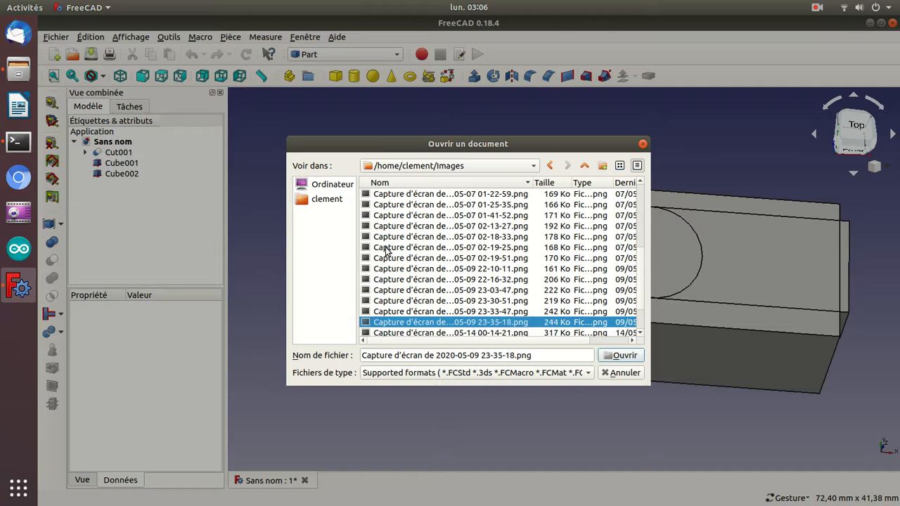
# Return to the home folder and look for the reference image in the Vidéos folder
pyautogui.press('BackSpace')
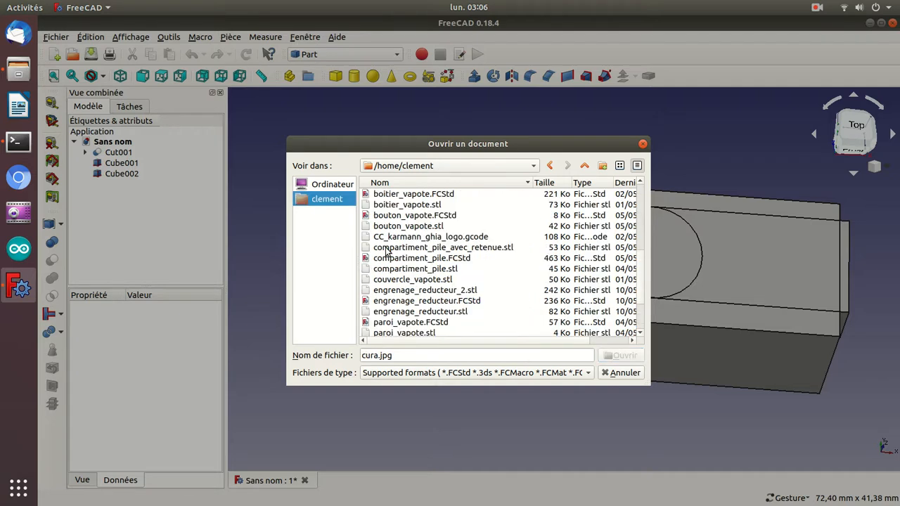
pyautogui.press('Down')
pyautogui.press('Down')
pyautogui.press('Down')
pyautogui.press('Down')
pyautogui.press('Down')
pyautogui.press('Down')
pyautogui.press('Down')
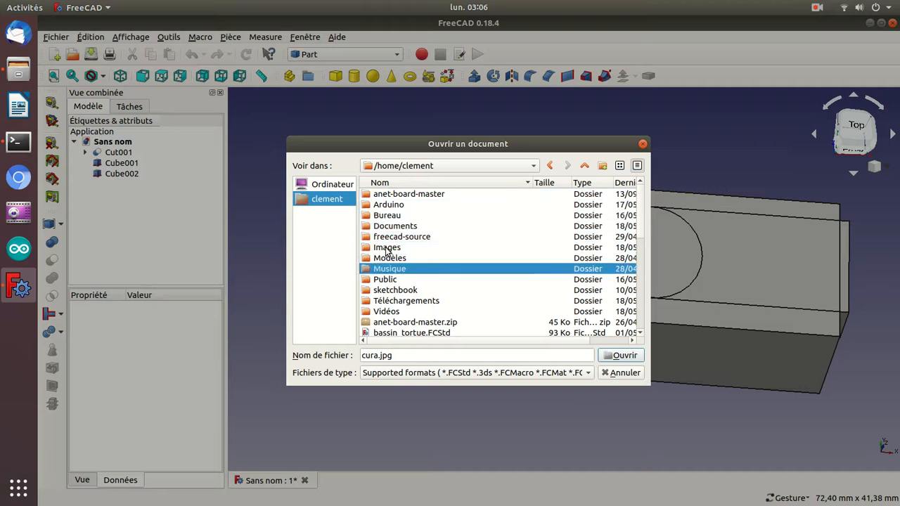
pyautogui.press('Down')
pyautogui.press('Down')
pyautogui.press('Down')
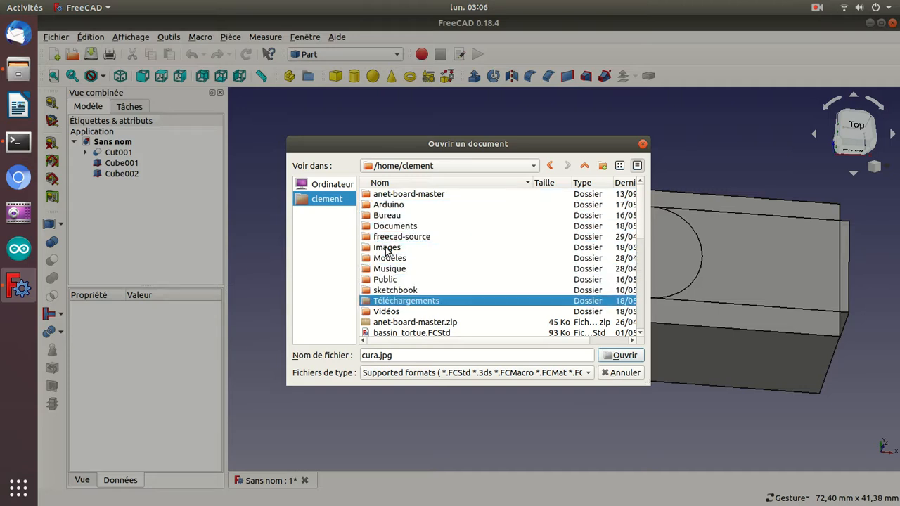
pyautogui.press('Down')
pyautogui.press('Return')
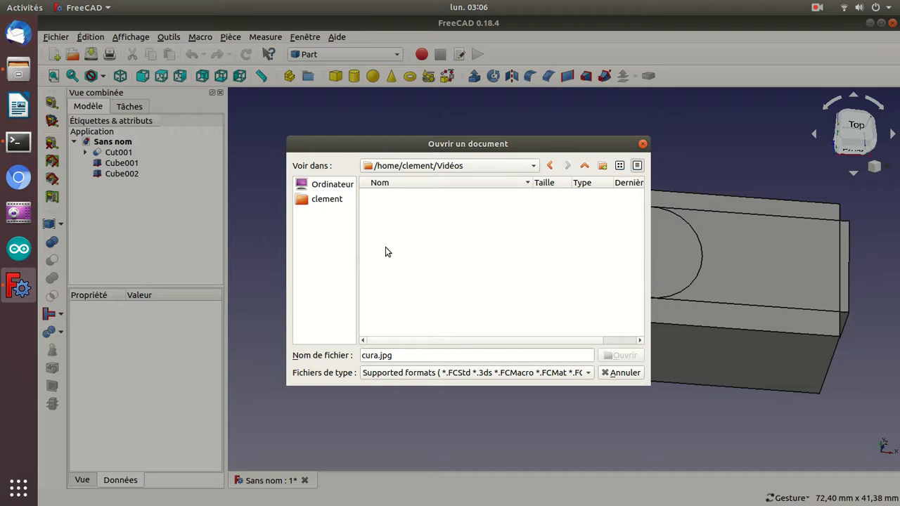
# Look through the Téléchargements folder for the reference image
pyautogui.press('BackSpace')
pyautogui.press('Down')
pyautogui.press('Down')
pyautogui.press('Down')
pyautogui.press('Down')
pyautogui.press('Down')
pyautogui.press('Down')
pyautogui.press('Down')
pyautogui.press('Down')
pyautogui.press('Down')
pyautogui.press('Down')
pyautogui.press('Down')
pyautogui.press('Return')
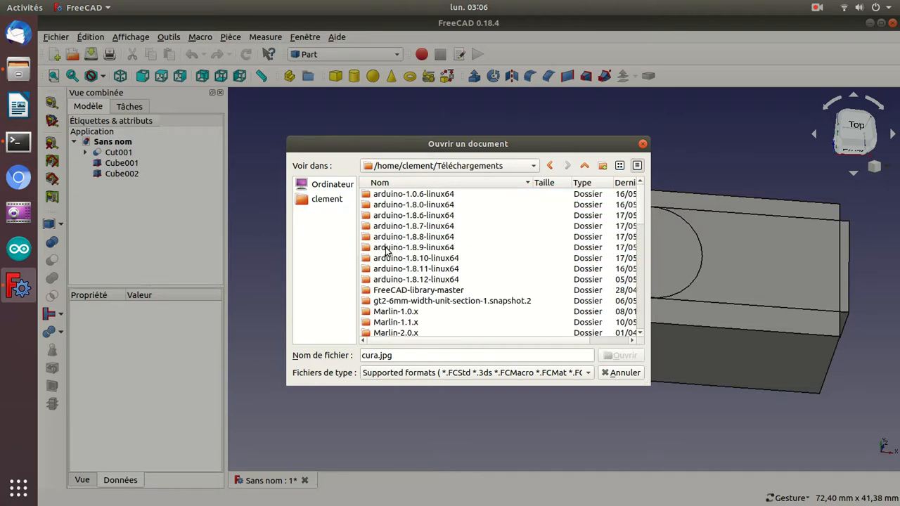
pyautogui.press('Down')
pyautogui.press('Down')
pyautogui.press('Down')
pyautogui.press('Down')
pyautogui.press('Down')
pyautogui.press('Down')
pyautogui.press('Down')
pyautogui.press('Down')
pyautogui.press('Down')
pyautogui.press('Down')
pyautogui.press('Down')
pyautogui.press('Down')
pyautogui.press('Down')
pyautogui.press('Down')
pyautogui.press('Down')
pyautogui.press('Down')
pyautogui.press('Down')
pyautogui.press('Down')
pyautogui.press('Down')
pyautogui.press('Down')
pyautogui.press('Down')
pyautogui.press('Down')
pyautogui.press('Down')
pyautogui.press('Down')
pyautogui.press('Down')
pyautogui.press('Down')
pyautogui.press('Down')
pyautogui.press('Down')
pyautogui.press('Down')
pyautogui.press('Down')
pyautogui.press('Down')
pyautogui.press('Down')
pyautogui.press('Down')
pyautogui.press('Down')
pyautogui.press('Down')
pyautogui.press('Down')
pyautogui.press('Down')
pyautogui.press('Down')
pyautogui.press('Down')
pyautogui.press('Down')
pyautogui.press('Down')
pyautogui.press('Down')
pyautogui.press('Down')
pyautogui.press('Down')
# Go back to the home folder, find the reference image gache.jpg in its subfolder and open it
pyautogui.press('BackSpace')
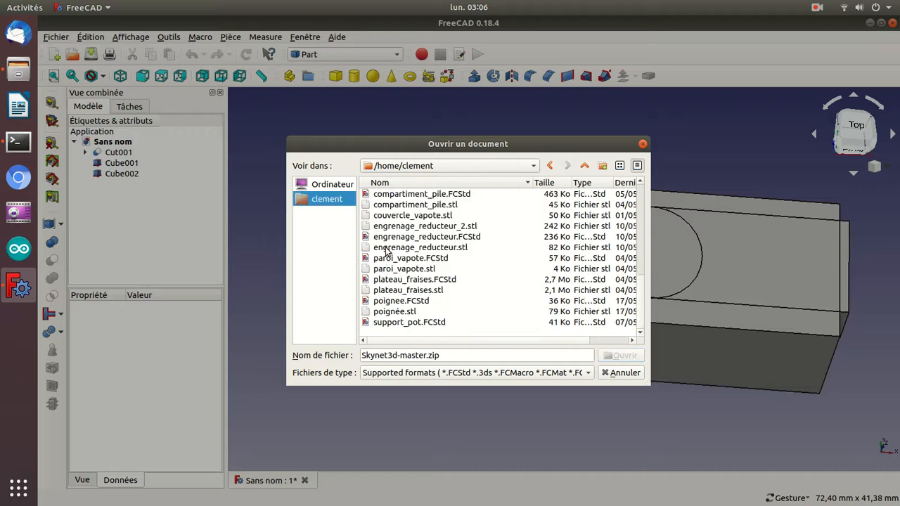
pyautogui.press('Down')
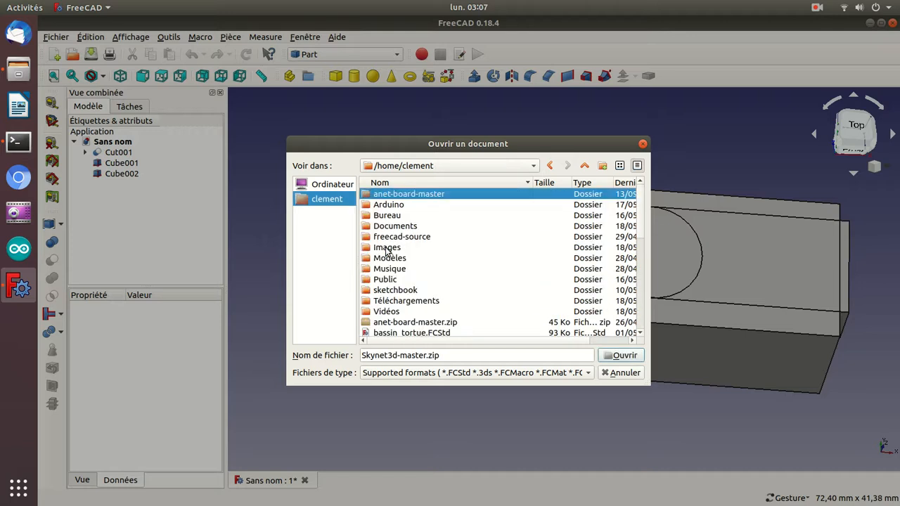
pyautogui.press('Down')
pyautogui.press('Down')
pyautogui.press('Down')
pyautogui.press('Return')
pyautogui.press('Down')
pyautogui.press('Down')
pyautogui.press('Return')
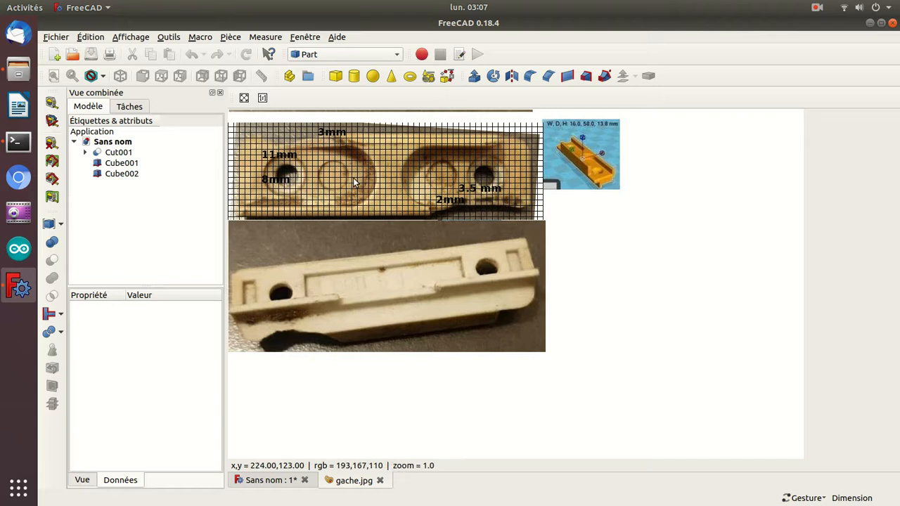
# Switch back to the "Sans nom" model and subtract Cube001 from Cut001
pyautogui.click(265, 482)
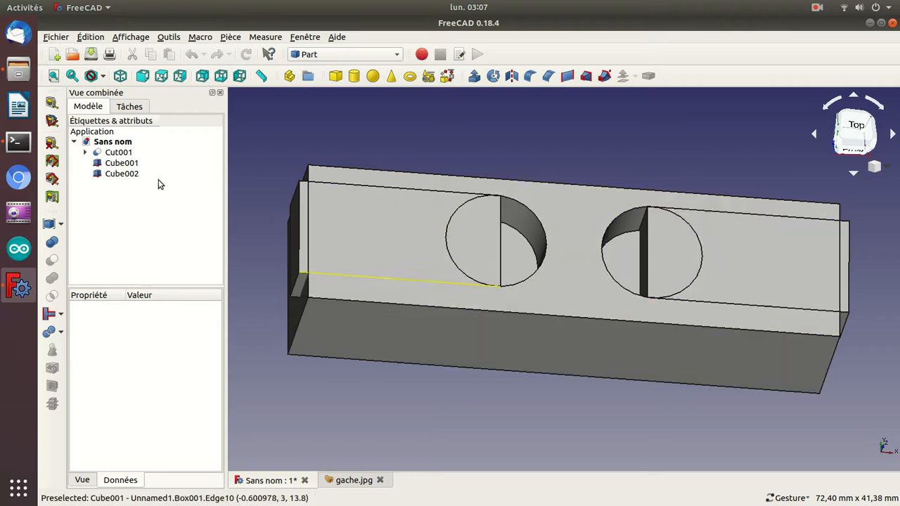
pyautogui.click(126, 154)
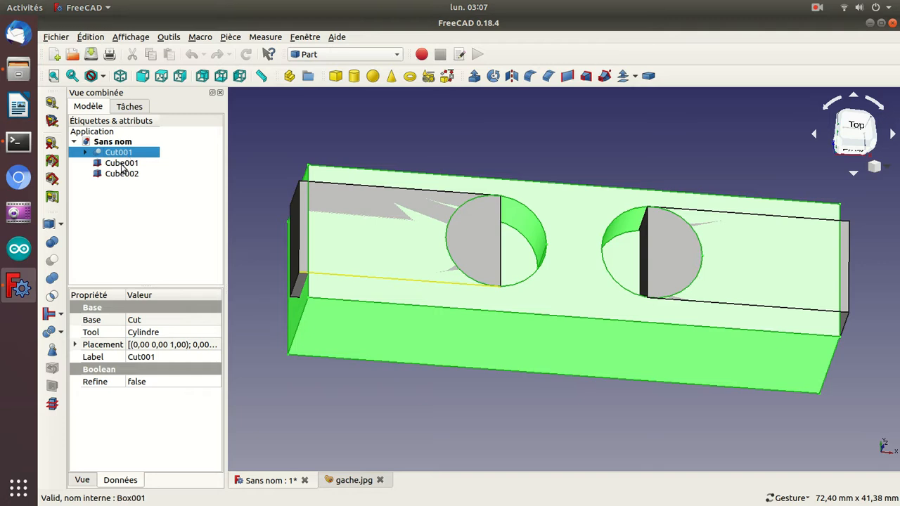
pyautogui.keyDown('ctrl'); pyautogui.click(122, 165); pyautogui.keyUp('ctrl')
pyautogui.click(53, 261)
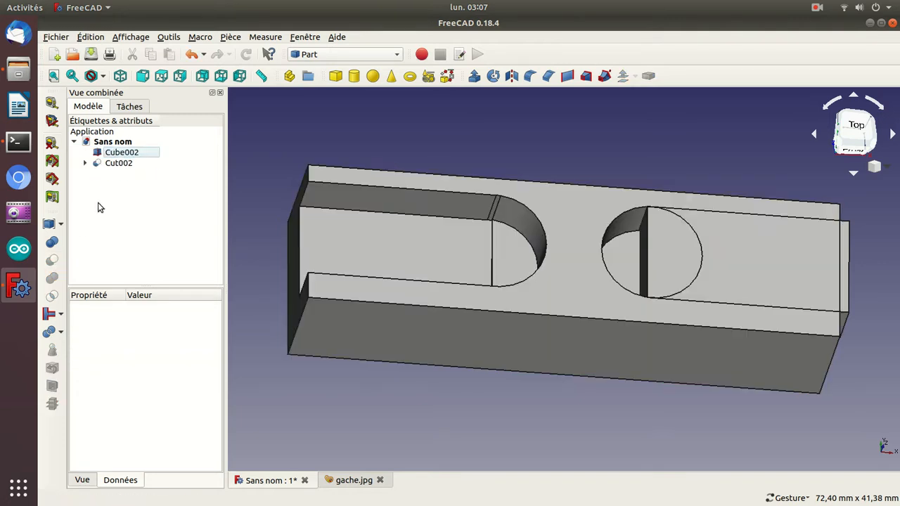
pyautogui.click(121, 155)
pyautogui.keyDown('ctrl'); pyautogui.click(121, 162); pyautogui.keyUp('ctrl')
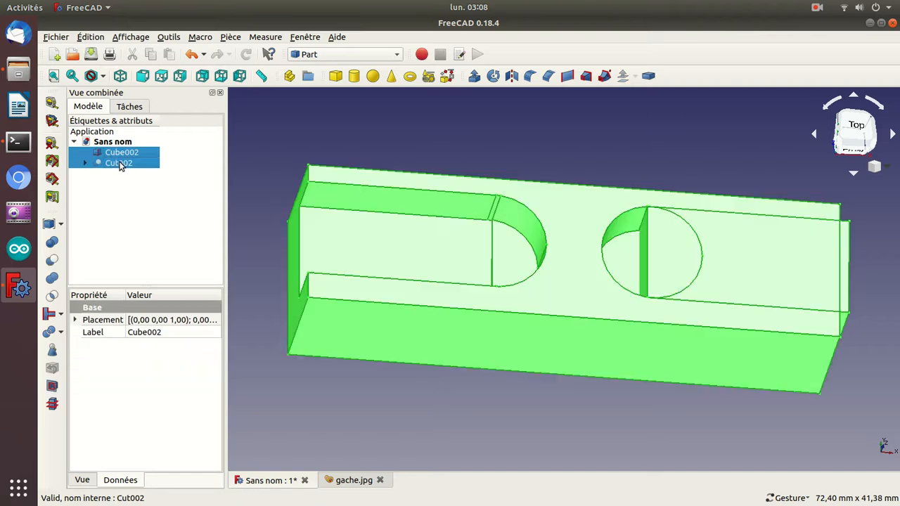
pyautogui.click(110, 201)
# Subtract Cube002 from Cut002 to cut the second slot
pyautogui.click(119, 164)
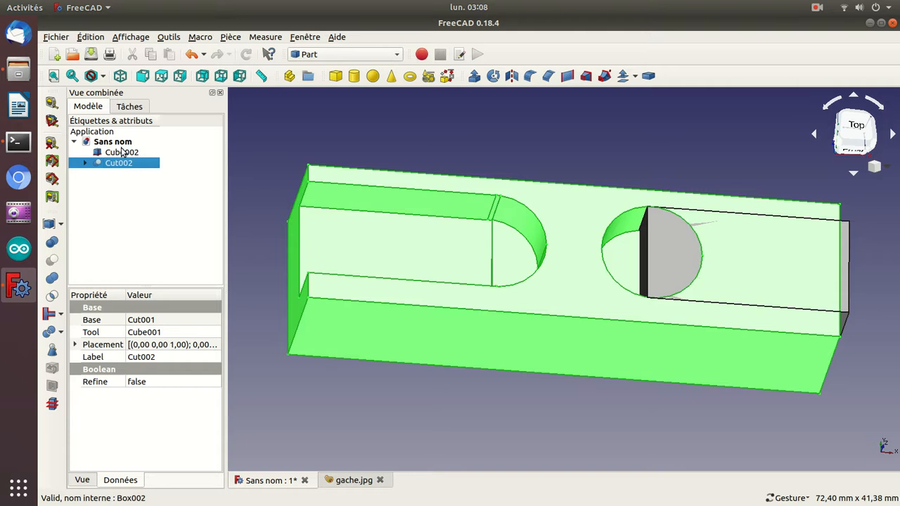
pyautogui.keyDown('ctrl'); pyautogui.click(121, 152); pyautogui.keyUp('ctrl')
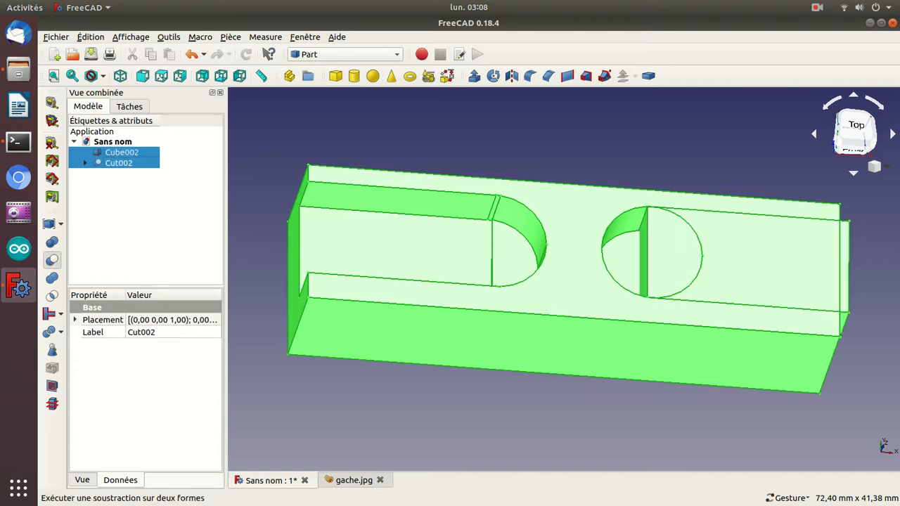
pyautogui.click(52, 259)
# Add a new cube with the default dimensions and set its Z position to 7.8 mm
pyautogui.moveTo(407, 104); pyautogui.dragTo(328, 140)
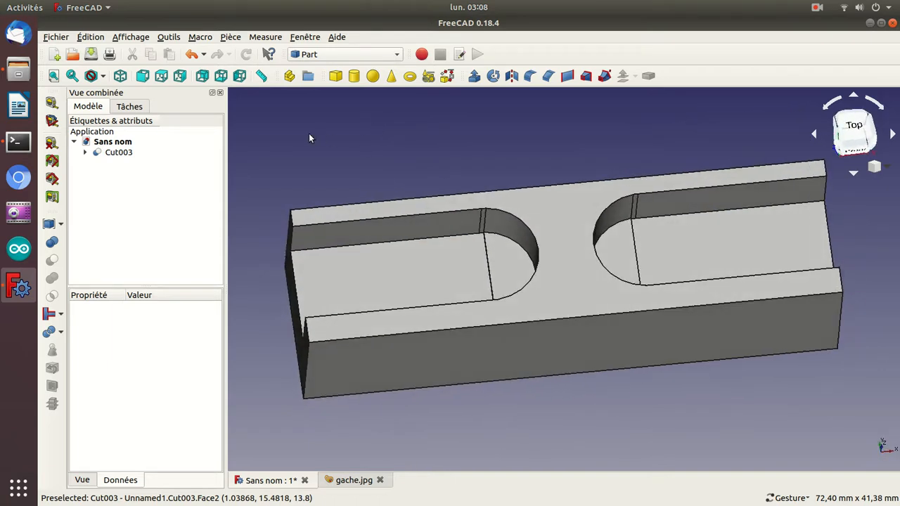
pyautogui.click(335, 76)
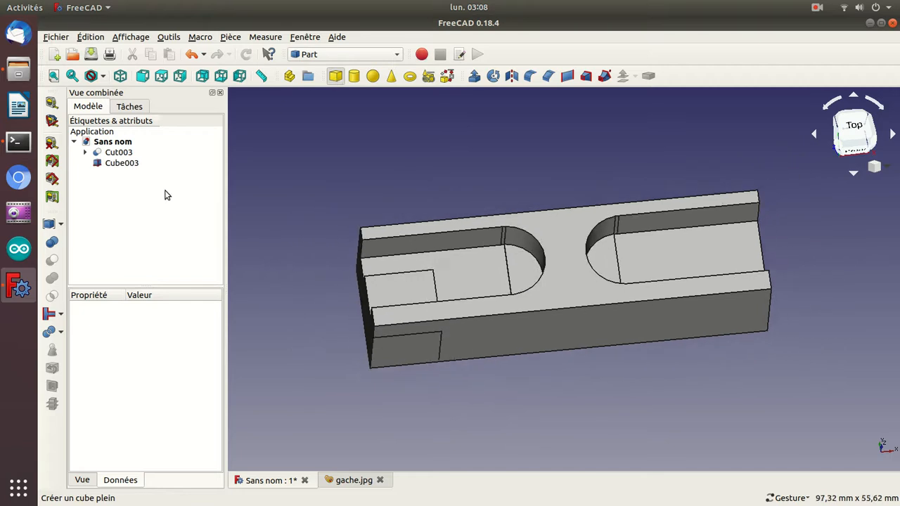
pyautogui.click(110, 164)
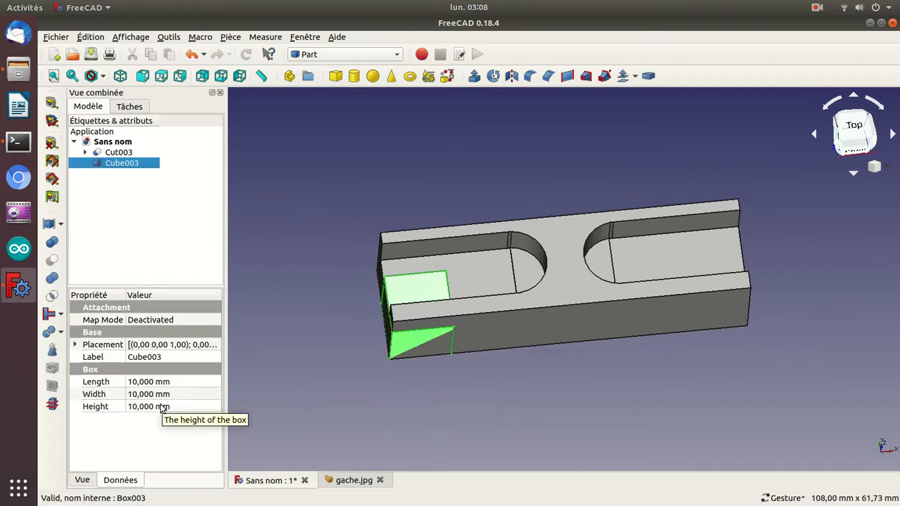
pyautogui.click(74, 345)
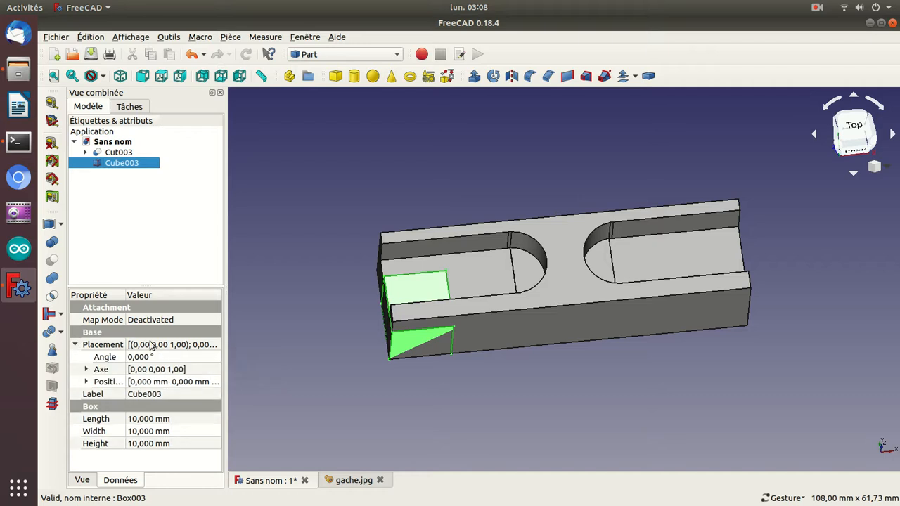
pyautogui.moveTo(317, 340); pyautogui.dragTo(475, 318)
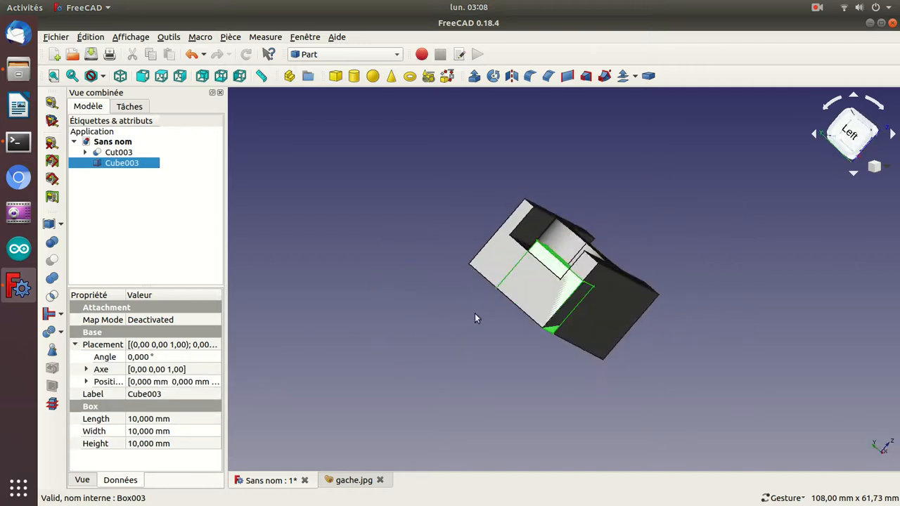
pyautogui.click(86, 382)
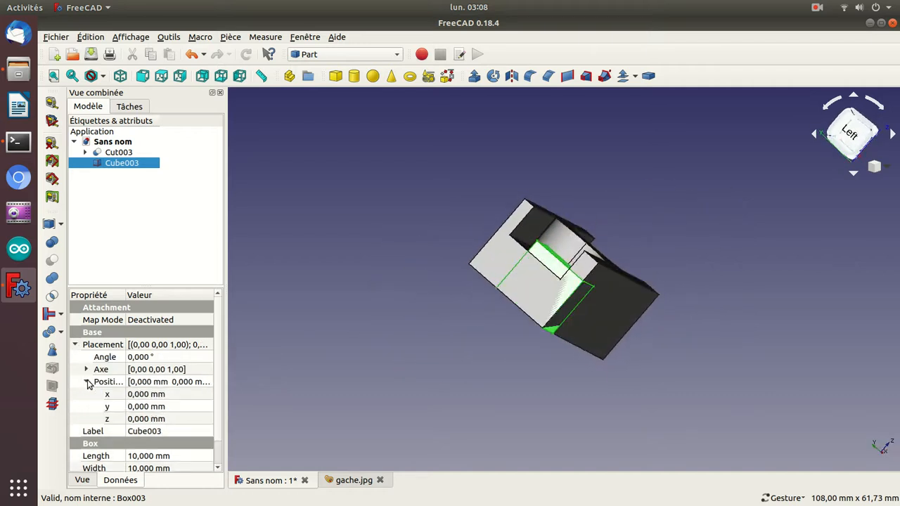
pyautogui.click(132, 419)
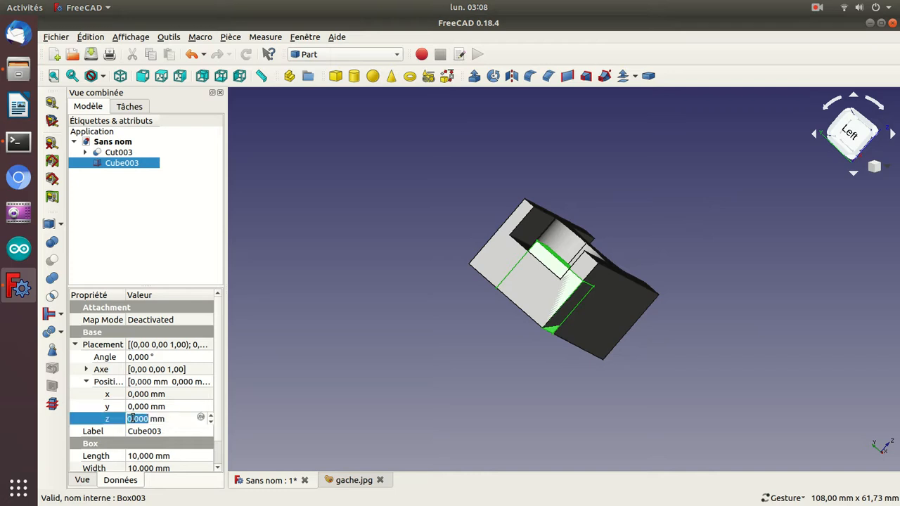
pyautogui.write('7')
pyautogui.write(',8')
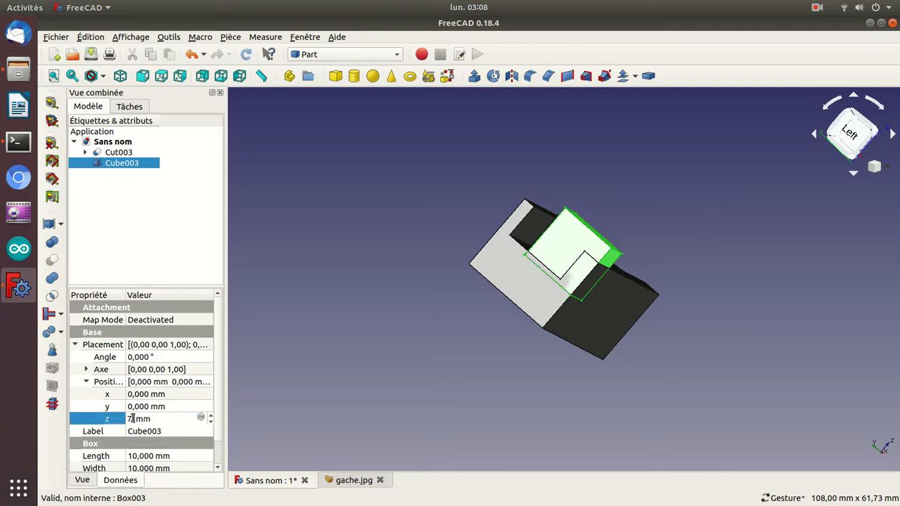
pyautogui.press('Return')
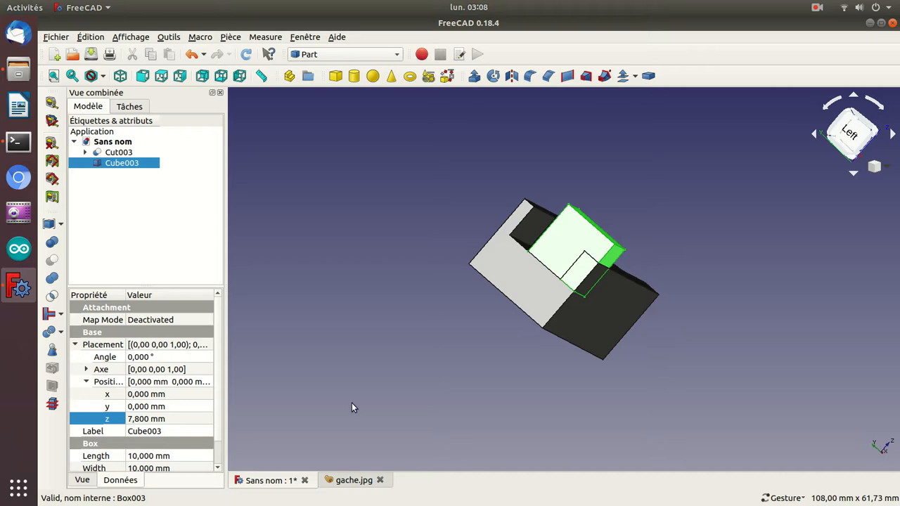
# Set the new cube's X position to -4 mm so it overhangs the end of the block
pyautogui.press('0')
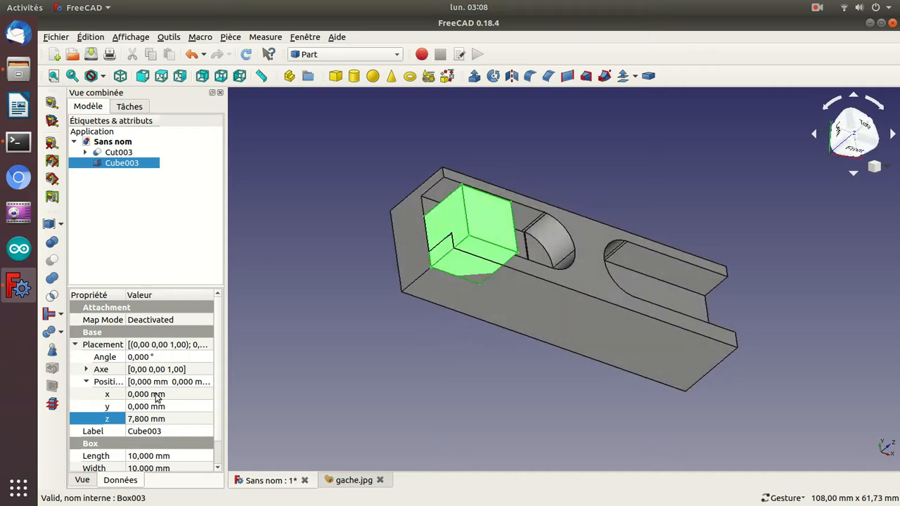
pyautogui.click(159, 391)
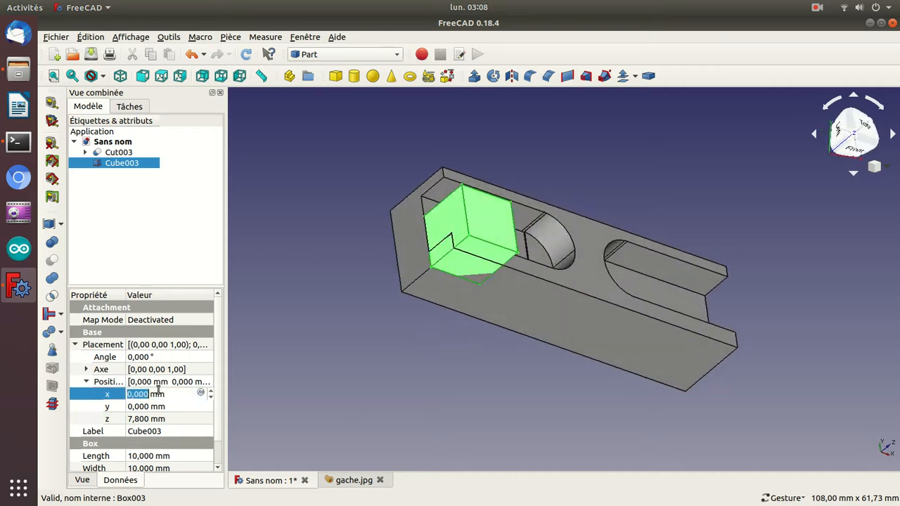
pyautogui.scroll(-4, 159, 390)
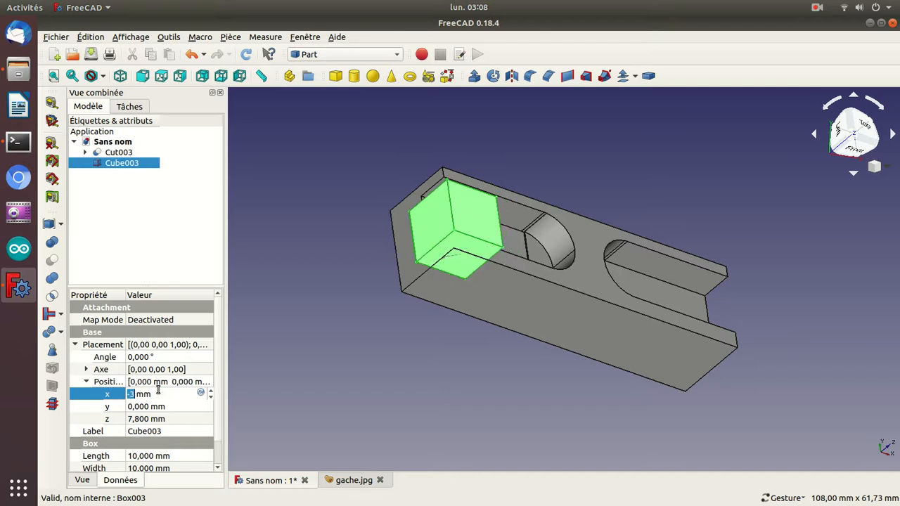
pyautogui.press('Return')
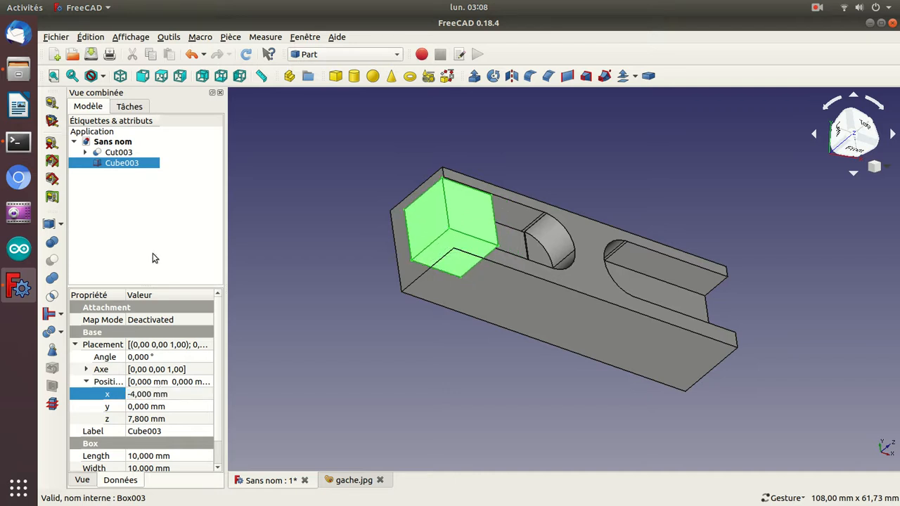
# Duplicate Cube003 and set the copy's X position to 56 mm, at the opposite end of the block
pyautogui.hotkey('ctrl', 'c')
pyautogui.hotkey('ctrl', 'v')
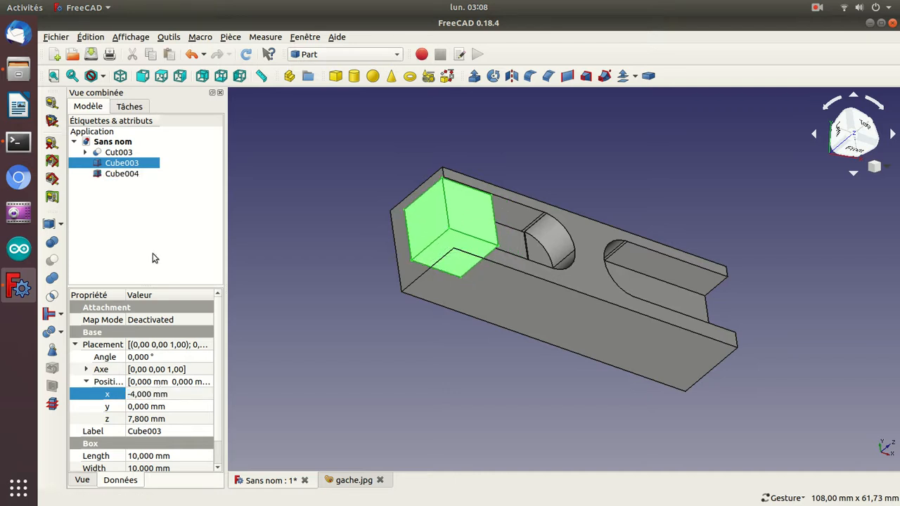
pyautogui.click(125, 173)
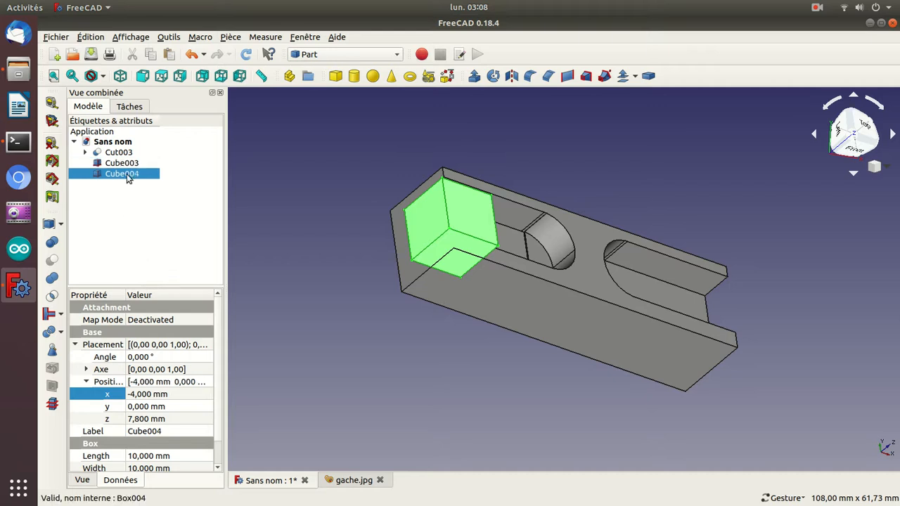
pyautogui.click(136, 394)
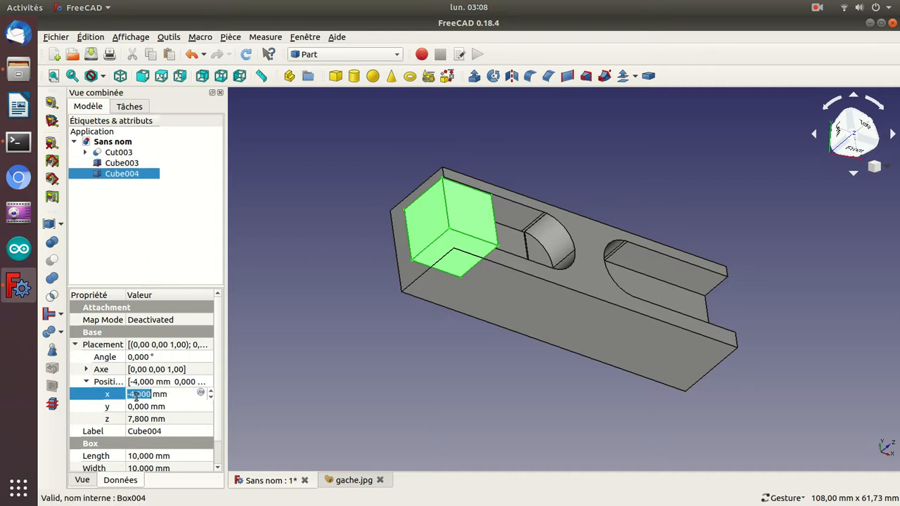
pyautogui.write('50')
pyautogui.press('Return')
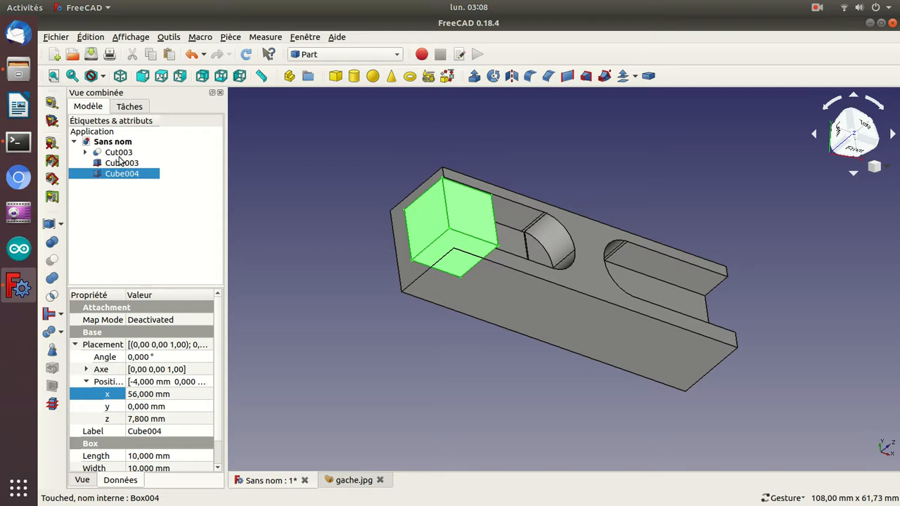
pyautogui.doubleClick(118, 177)
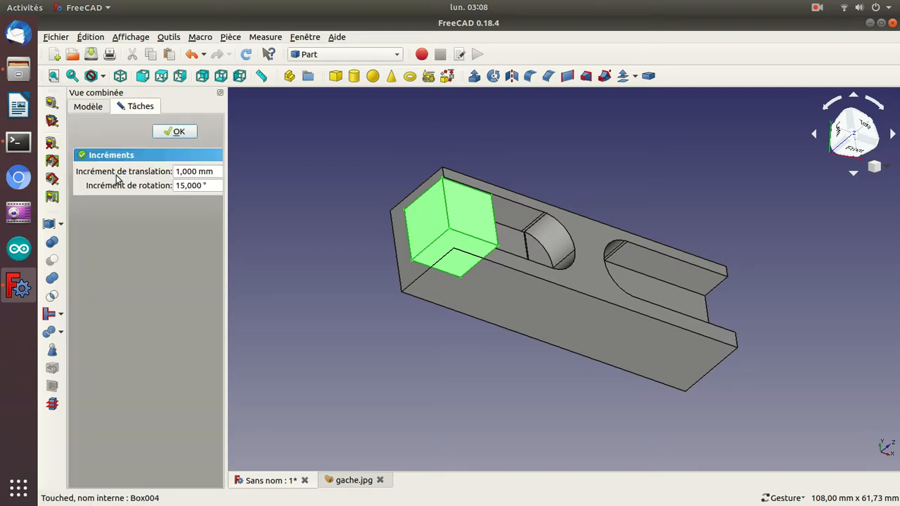
pyautogui.click(169, 133)
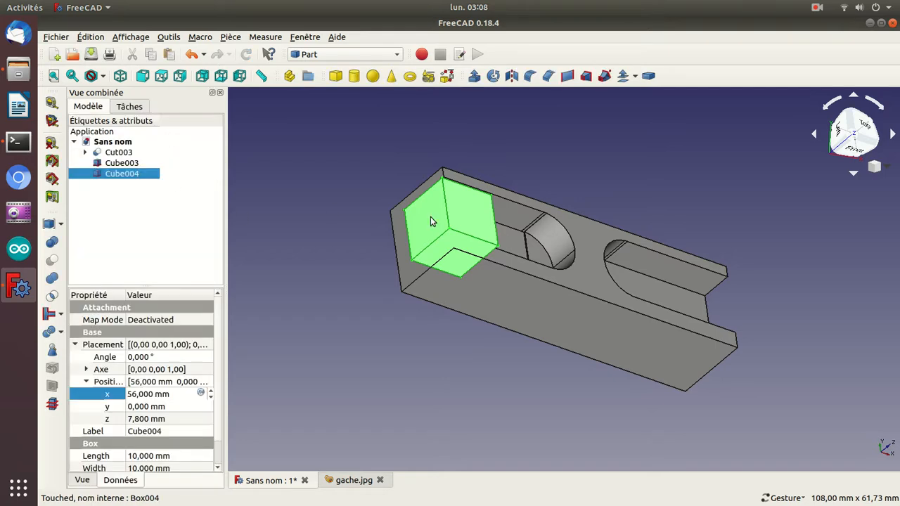
pyautogui.press('Return')
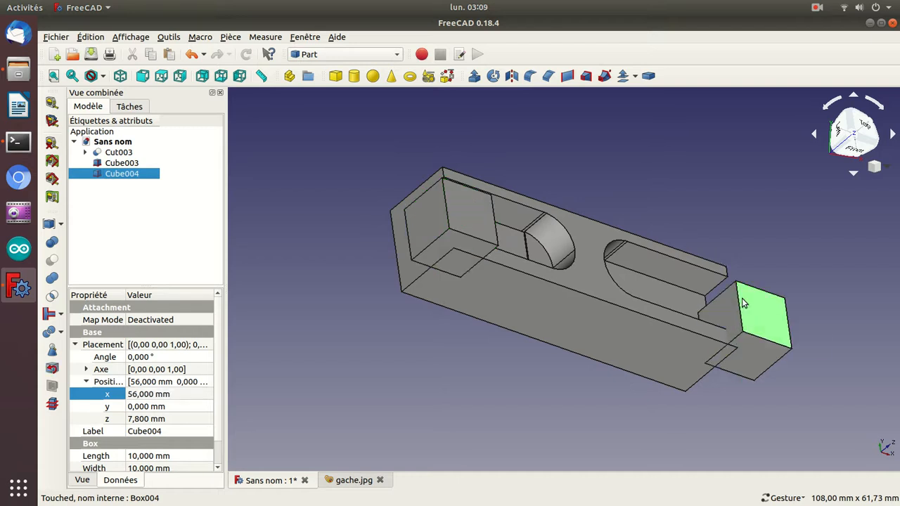
# Shift Cube004 back along the block by setting its X position to 52 mm
pyautogui.moveTo(814, 320); pyautogui.dragTo(760, 302)
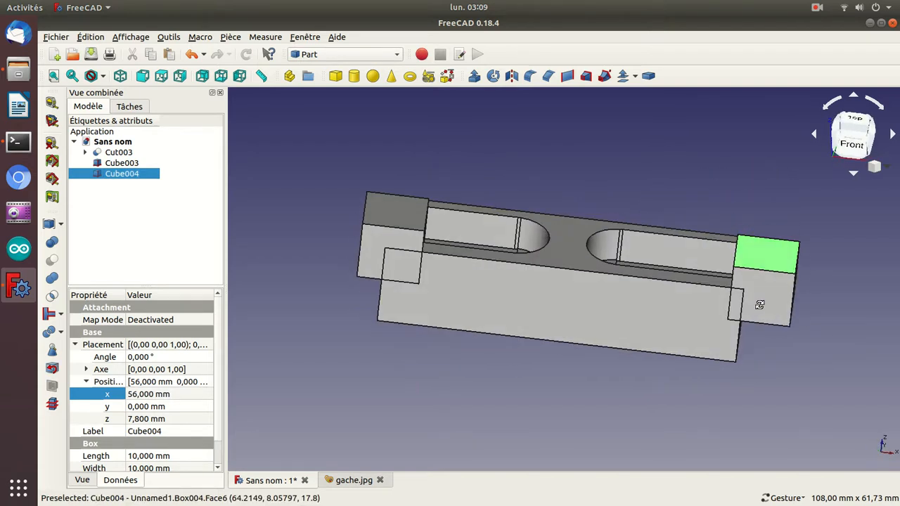
pyautogui.click(149, 395)
pyautogui.press('Down')
pyautogui.press('Down')
pyautogui.press('Down')
pyautogui.press('Down')
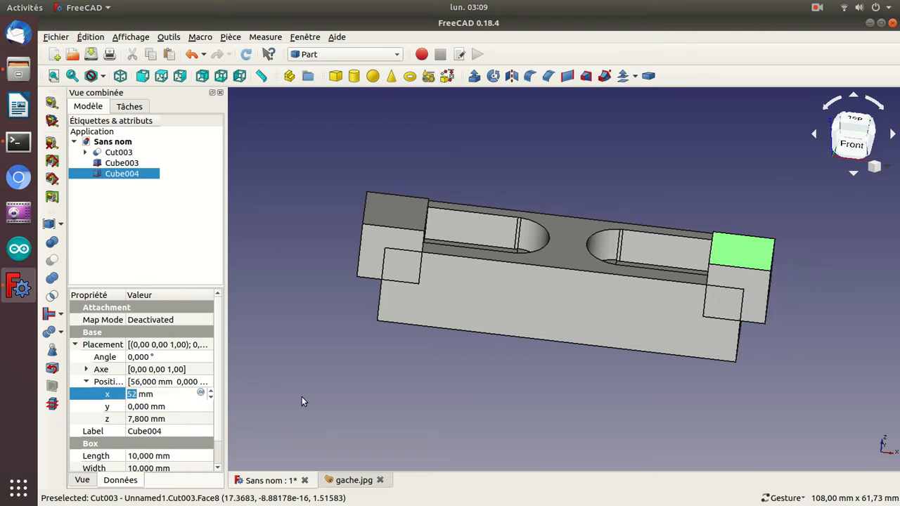
pyautogui.press('Down')
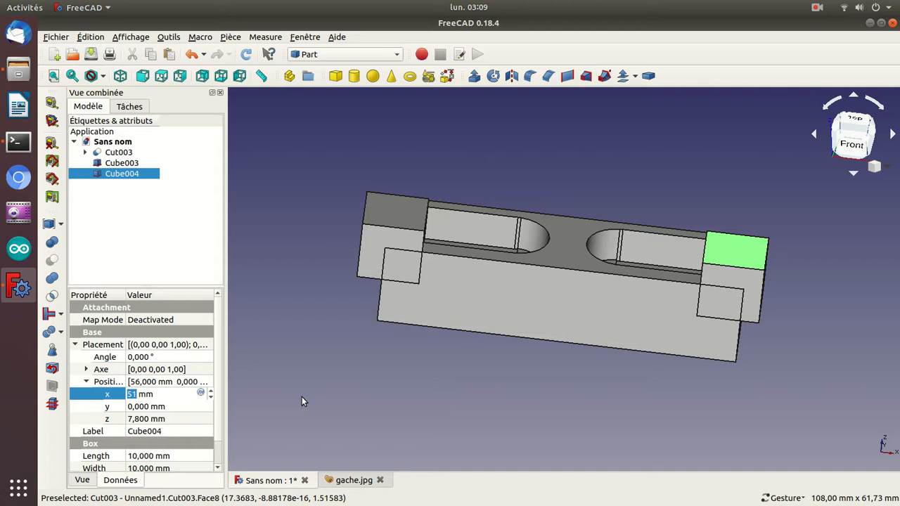
pyautogui.press('Up')
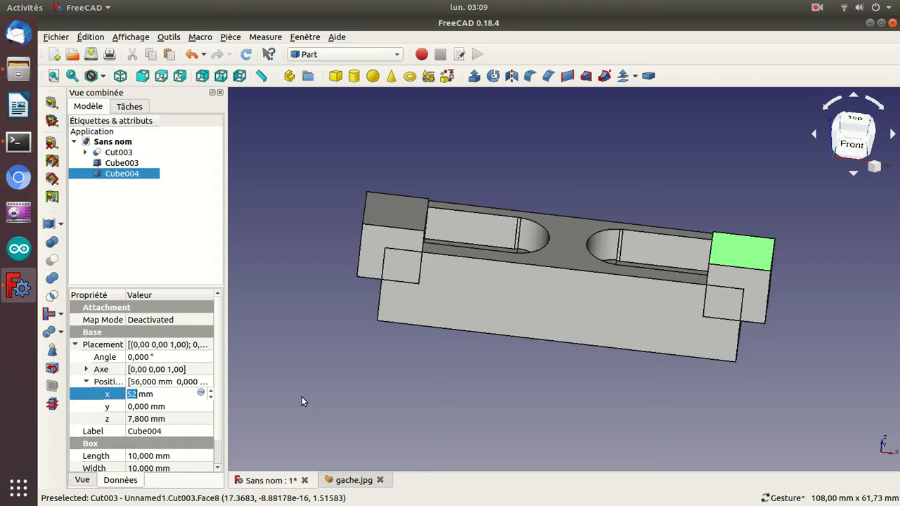
pyautogui.press('Return')
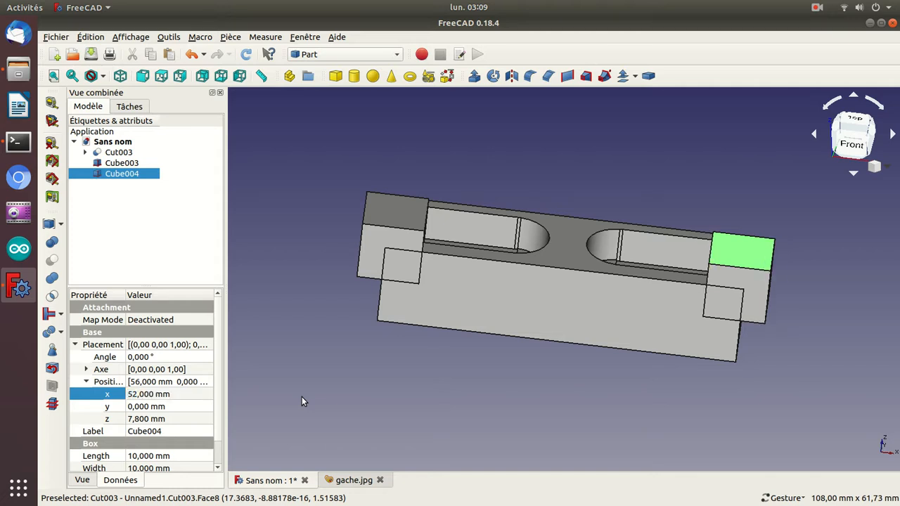
# Subtract Cube003 from Cut003 to notch the first end of the block
pyautogui.moveTo(716, 383); pyautogui.dragTo(840, 391)
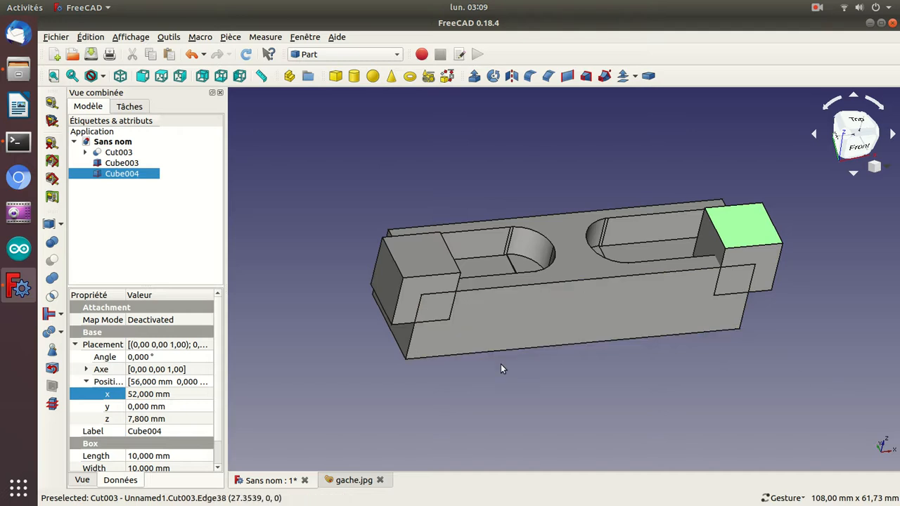
pyautogui.click(112, 154)
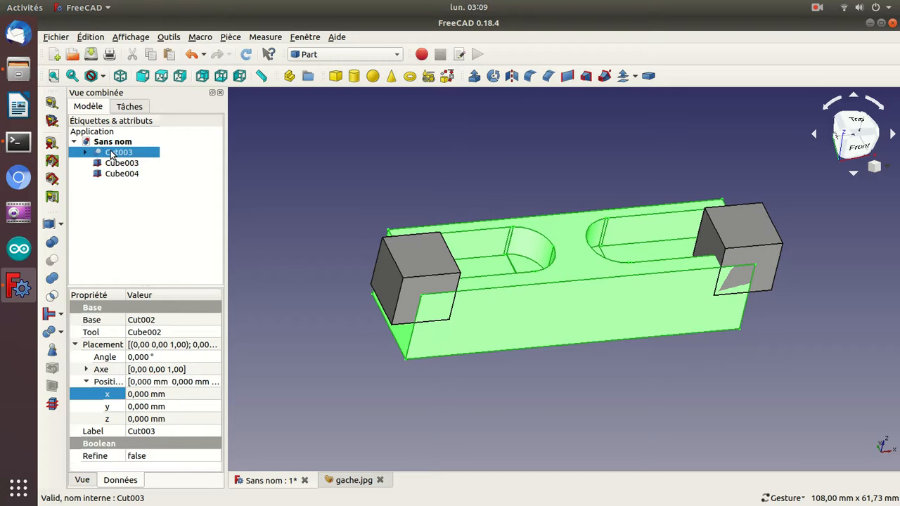
pyautogui.keyDown('ctrl'); pyautogui.click(114, 163); pyautogui.keyUp('ctrl')
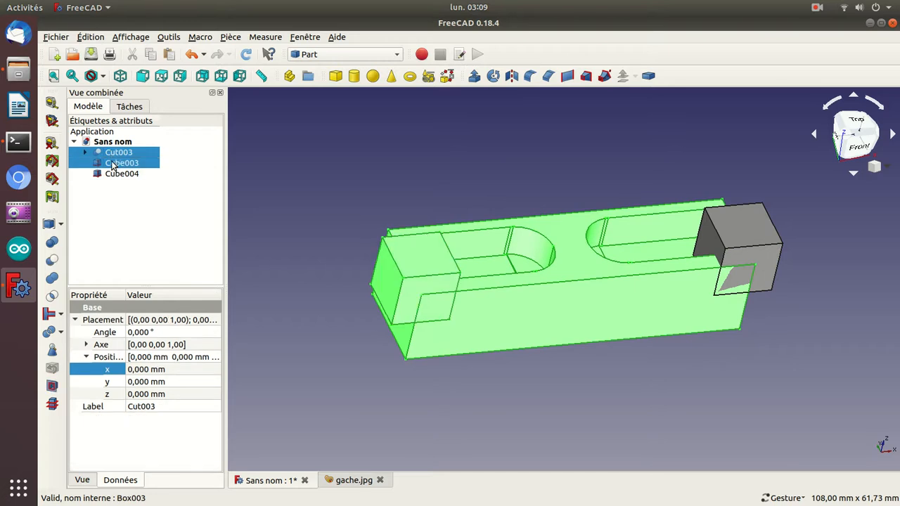
pyautogui.click(53, 261)
# Subtract Cube004 from Cut004 to notch the other end of the block
pyautogui.click(107, 164)
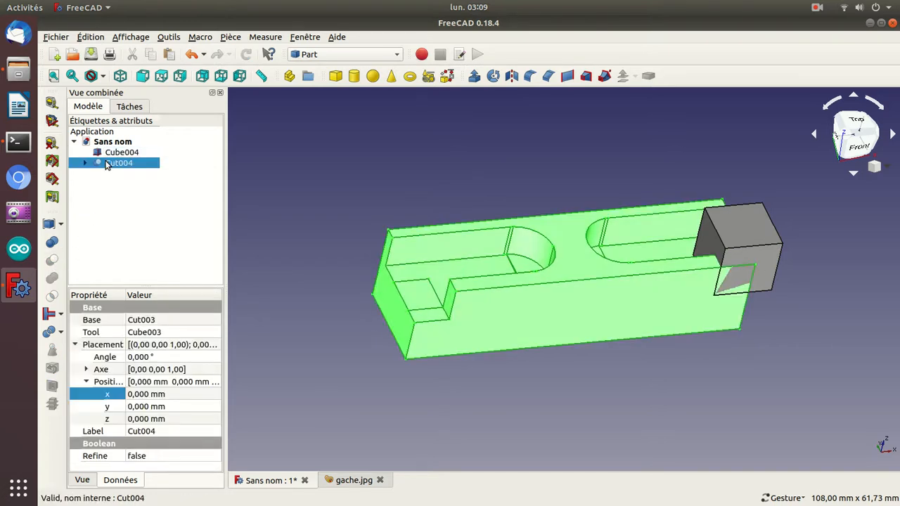
pyautogui.keyDown('ctrl'); pyautogui.click(110, 153); pyautogui.keyUp('ctrl')
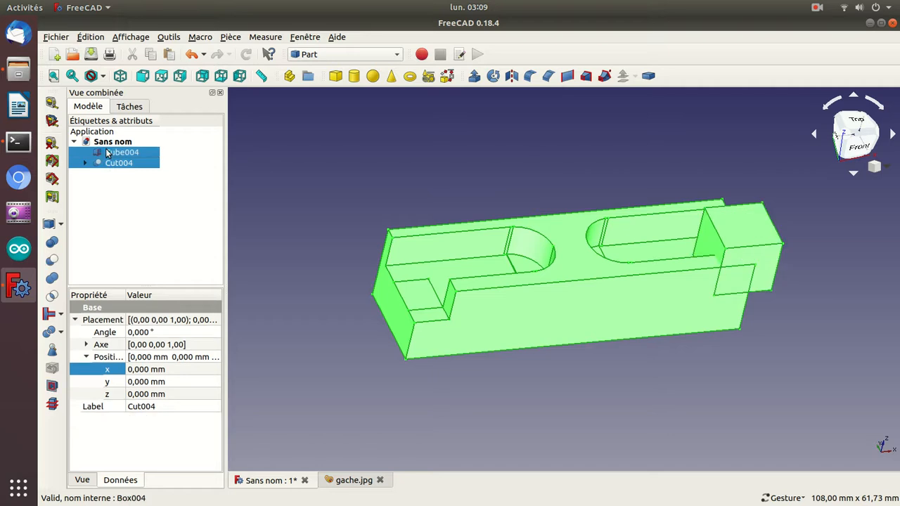
pyautogui.click(52, 260)
pyautogui.moveTo(433, 164); pyautogui.dragTo(450, 206)
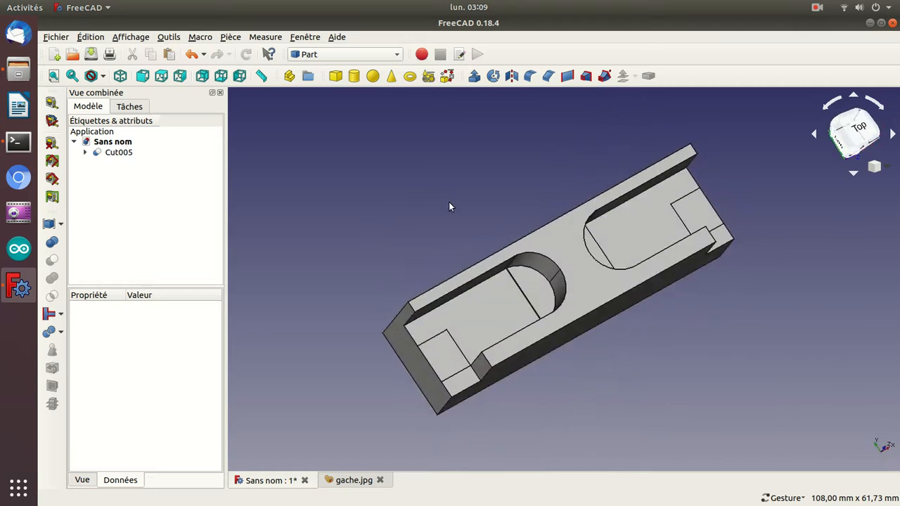
# Add a cone to the model and set its Radius1 to 1.75 mm
pyautogui.click(392, 79)
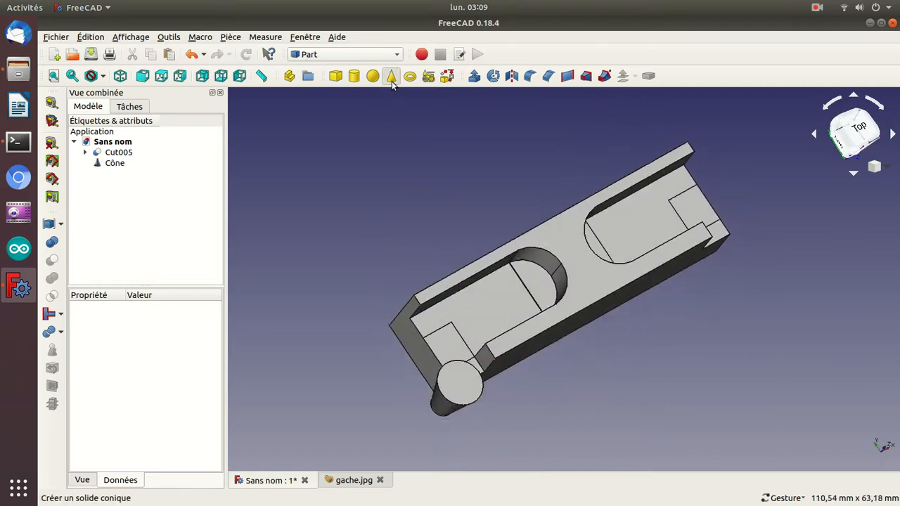
pyautogui.click(110, 169)
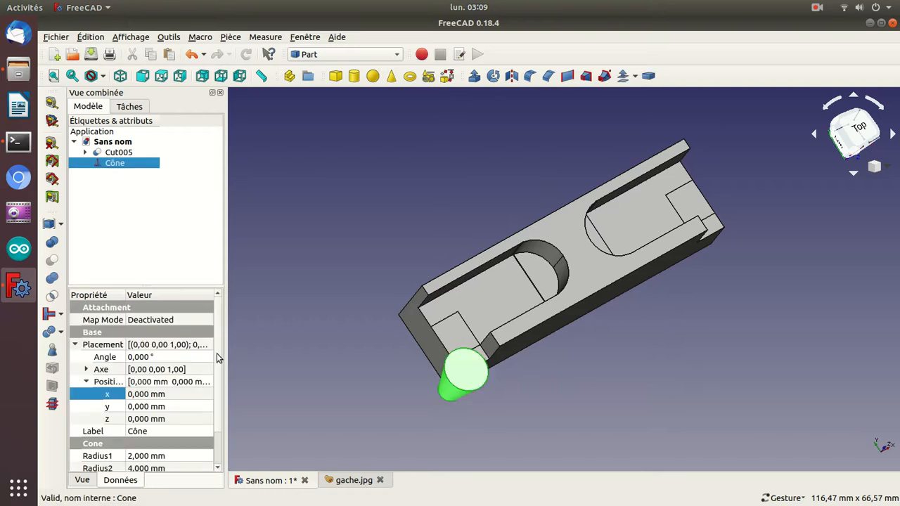
pyautogui.scroll(-1, 217, 354)
pyautogui.click(147, 419)
pyautogui.write('1.')
pyautogui.write('2')
pyautogui.write('75')
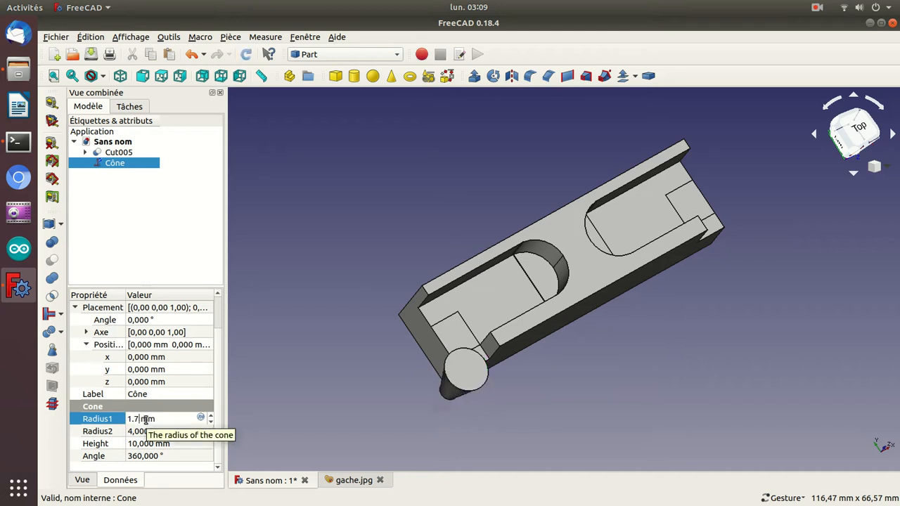
pyautogui.press('Return')
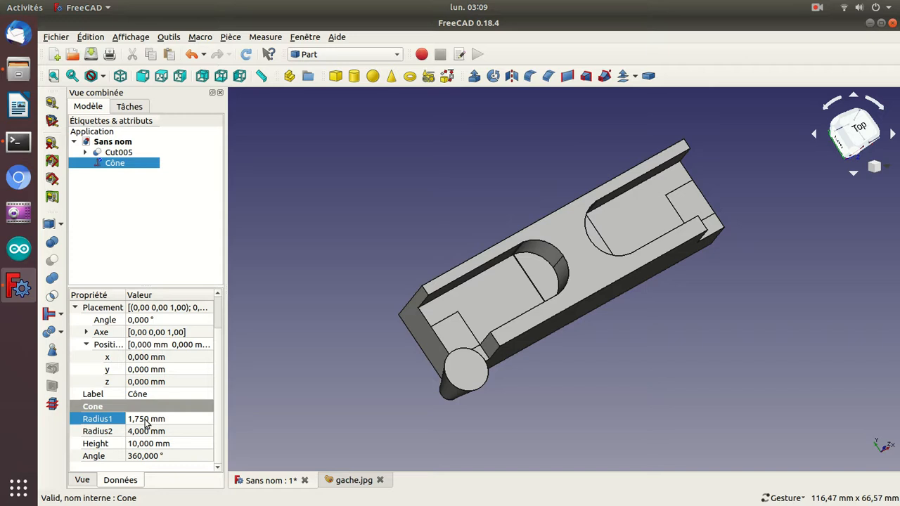
# Set the cone's Height to 3.5 mm
pyautogui.scroll(1, 218, 335)
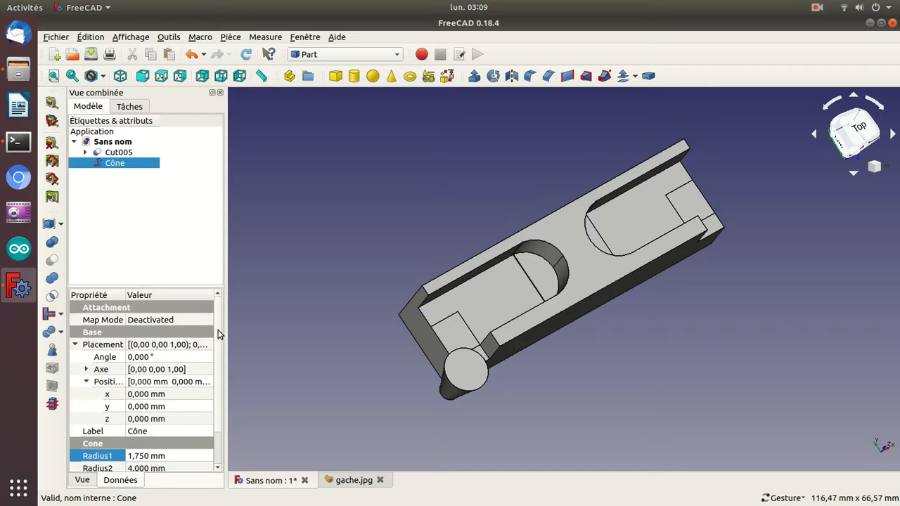
pyautogui.scroll(-1, 218, 334)
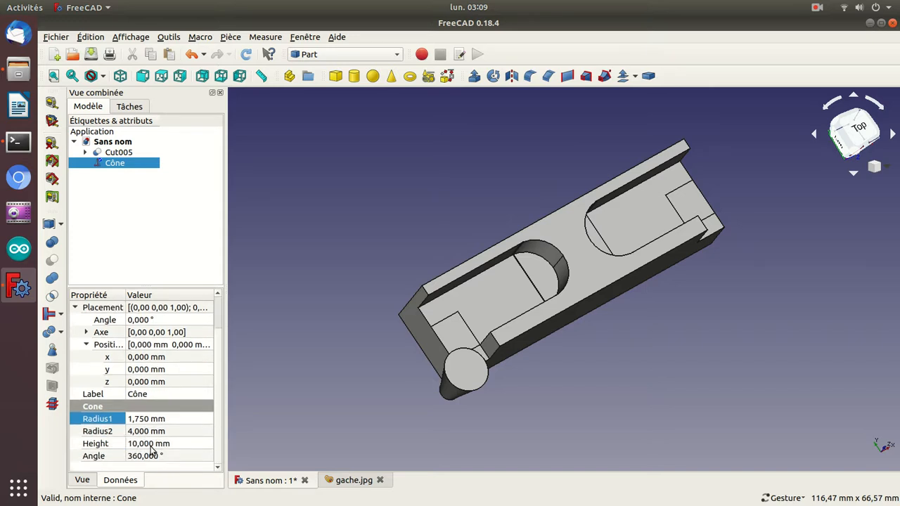
pyautogui.click(139, 444)
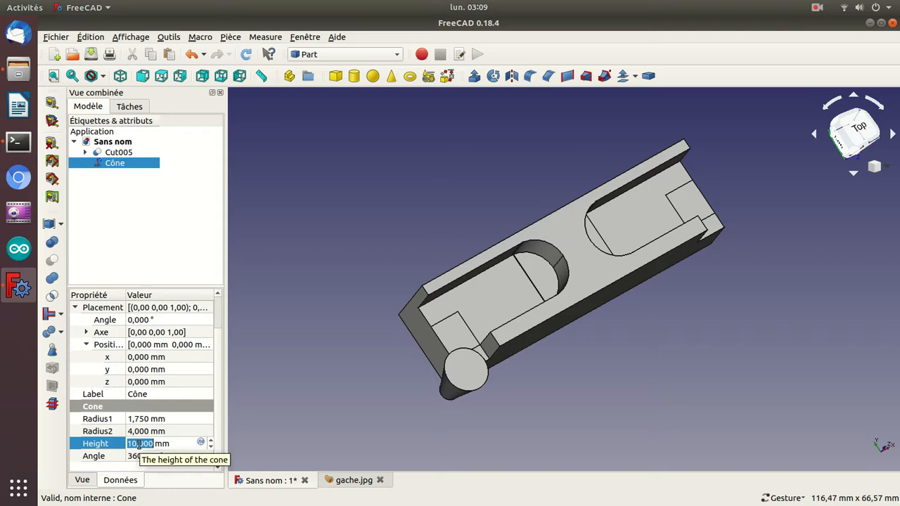
pyautogui.write('3,72')
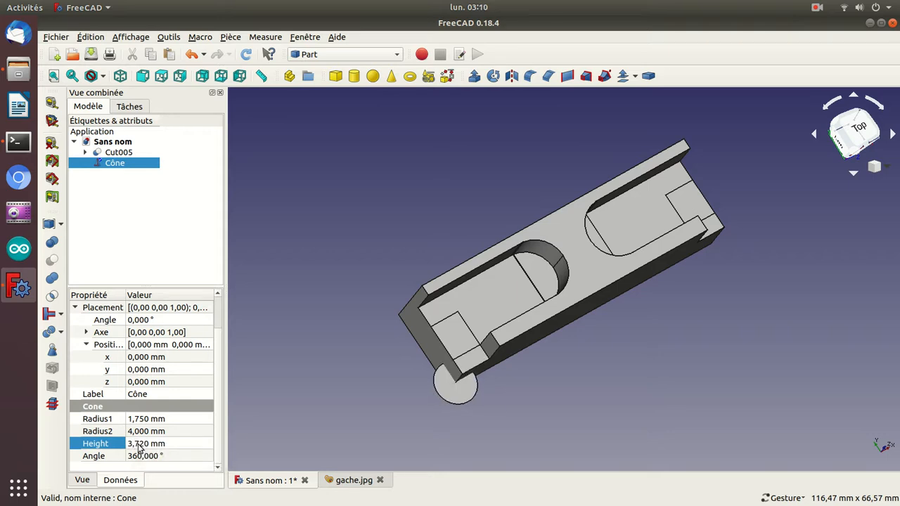
pyautogui.write('0')
pyautogui.press('BackSpace')
pyautogui.press('BackSpace')
pyautogui.write('5')
pyautogui.press('Return')
pyautogui.moveTo(361, 437); pyautogui.dragTo(427, 396)
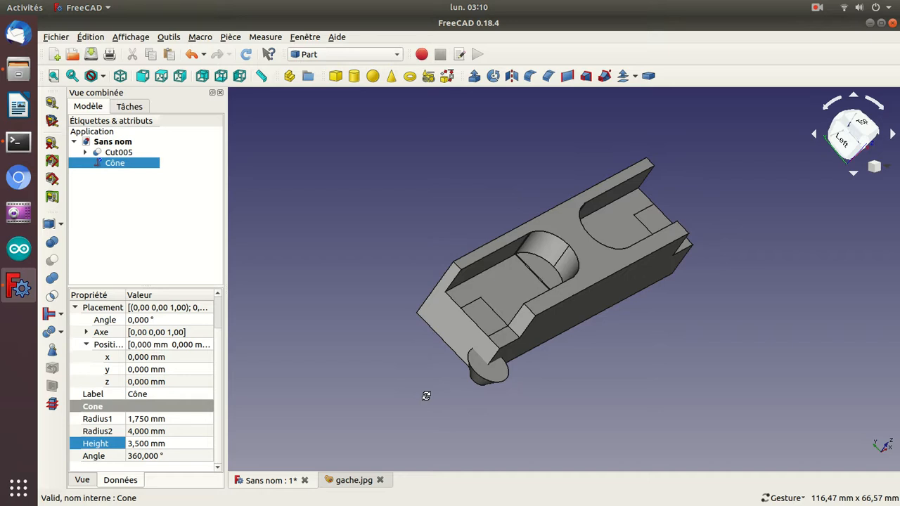
pyautogui.click(426, 396)
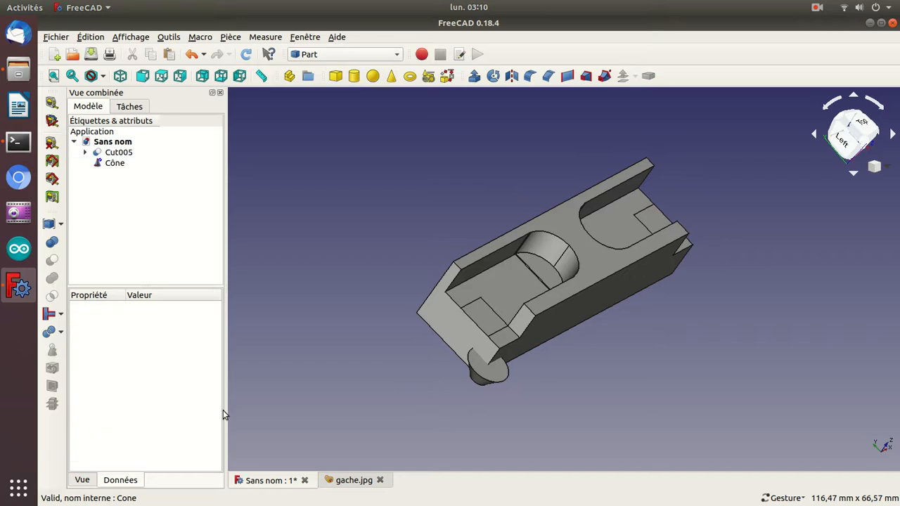
# Select the cone, expand its placement values, and save the document under the name gache
pyautogui.click(486, 378)
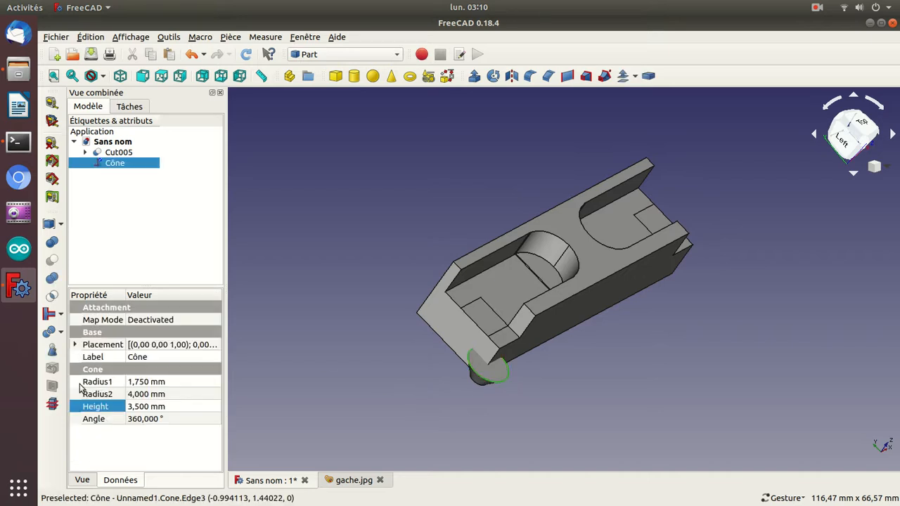
pyautogui.click(74, 345)
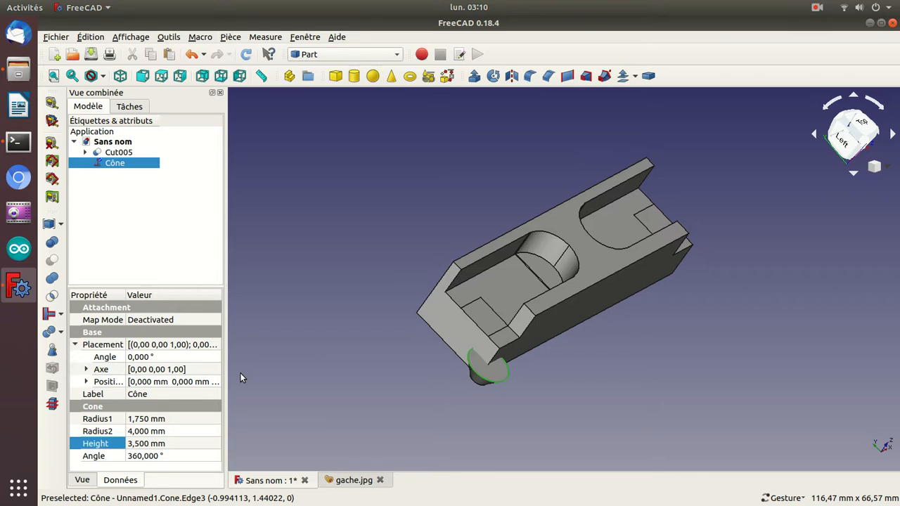
pyautogui.hotkey('ctrl', 'shift', 's')
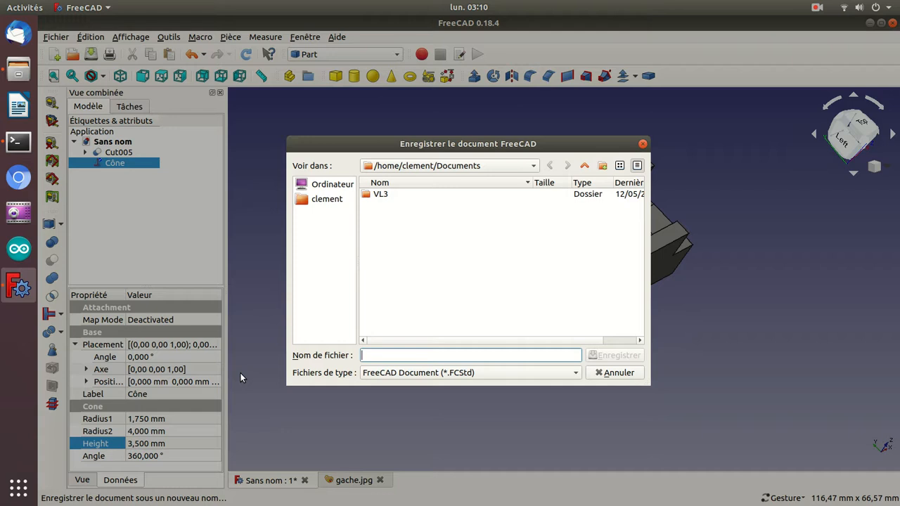
pyautogui.write('gache')
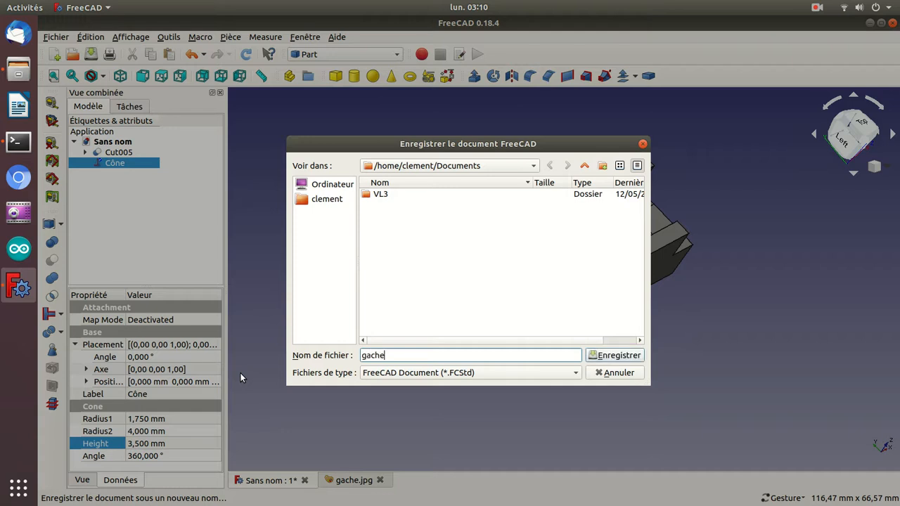
pyautogui.press('Return')
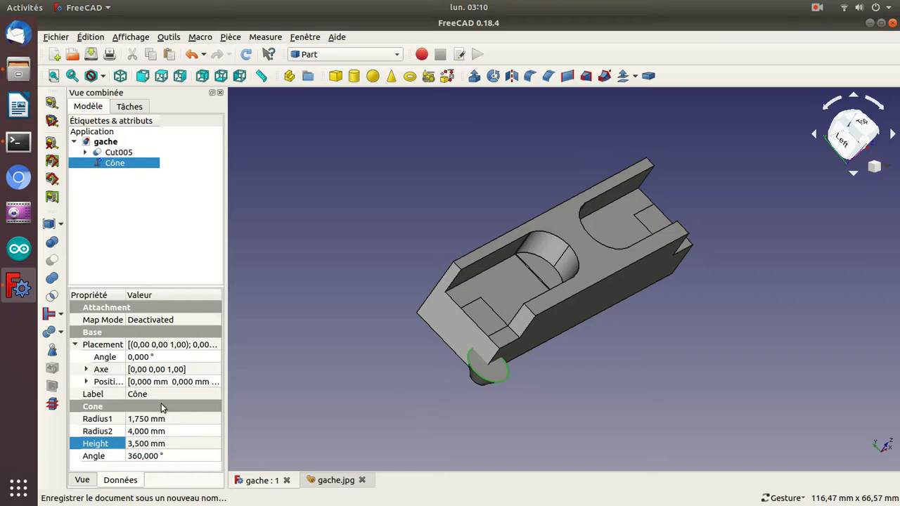
# Raise the cone by setting its Z position to 5 mm
pyautogui.click(86, 381)
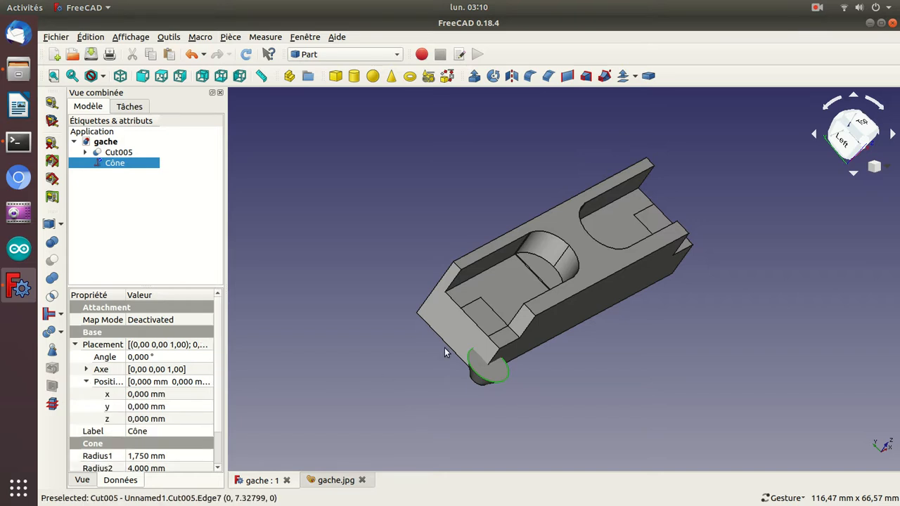
pyautogui.moveTo(333, 394); pyautogui.dragTo(368, 393)
pyautogui.click(141, 420)
pyautogui.scroll(4, 141, 419)
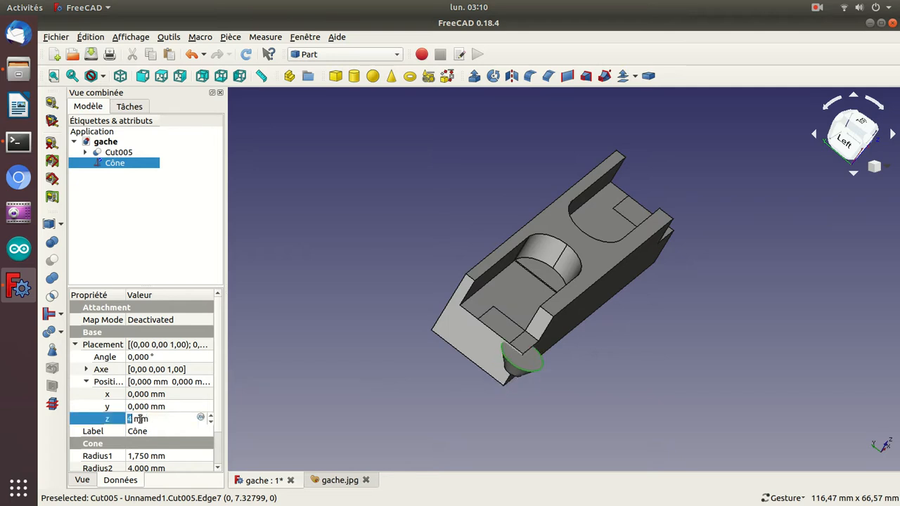
pyautogui.scroll(1, 141, 420)
pyautogui.moveTo(343, 396); pyautogui.dragTo(437, 372)
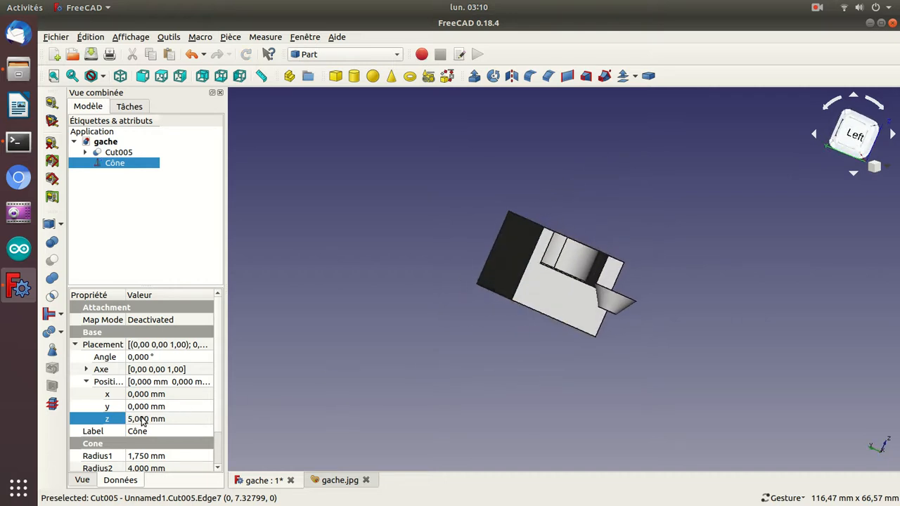
# Move the cone into the end slot by setting its Y and X positions to 8 mm each
pyautogui.click(168, 410)
pyautogui.click(168, 408)
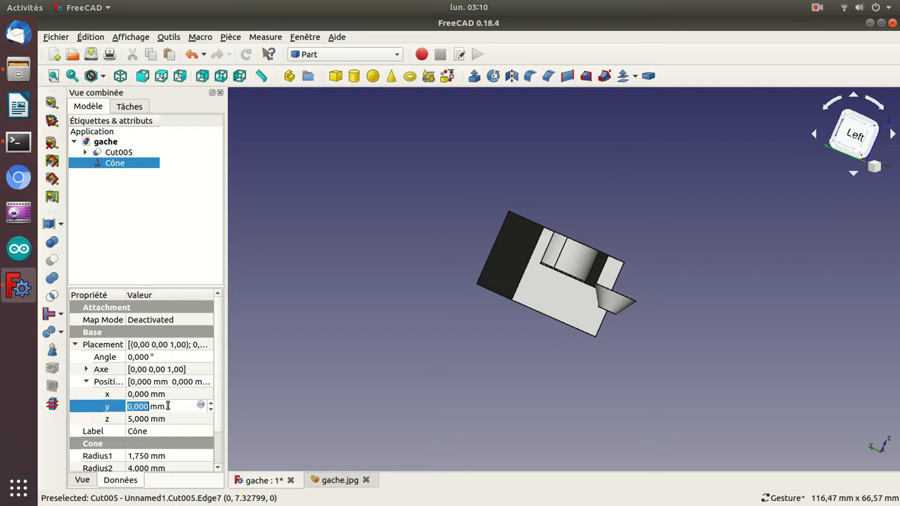
pyautogui.write('8')
pyautogui.press('Return')
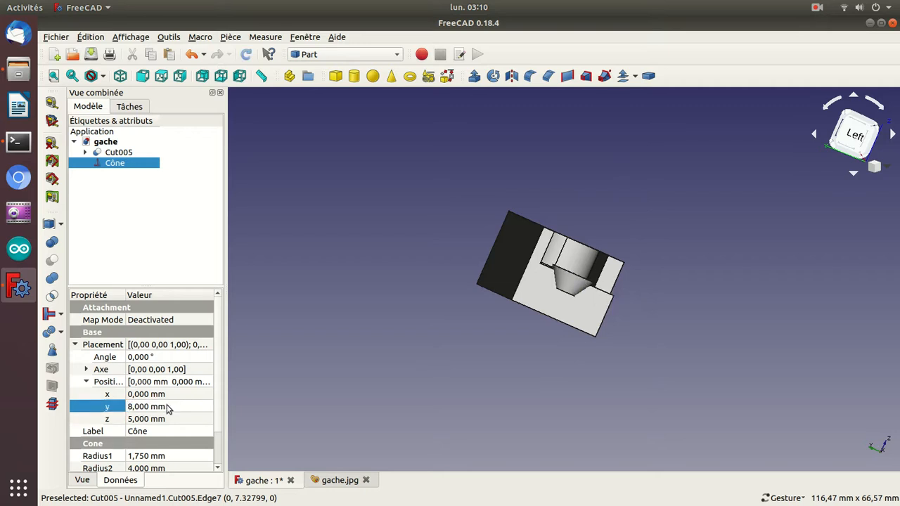
pyautogui.click(143, 396)
pyautogui.click(143, 396)
pyautogui.write('8')
pyautogui.press('Return')
pyautogui.moveTo(427, 226); pyautogui.dragTo(377, 295)
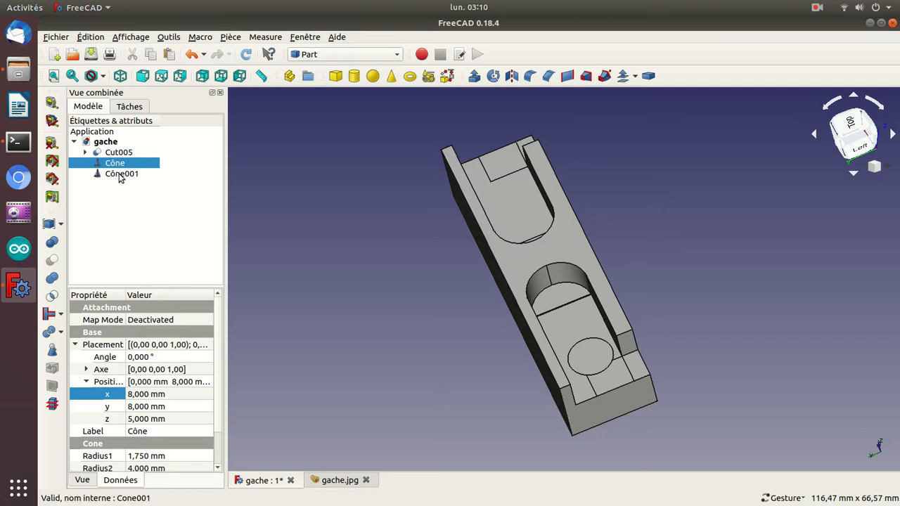
# Move the cone copy Cône001 to the other slot with an X position of 50 mm, and save the document
pyautogui.click(119, 175)
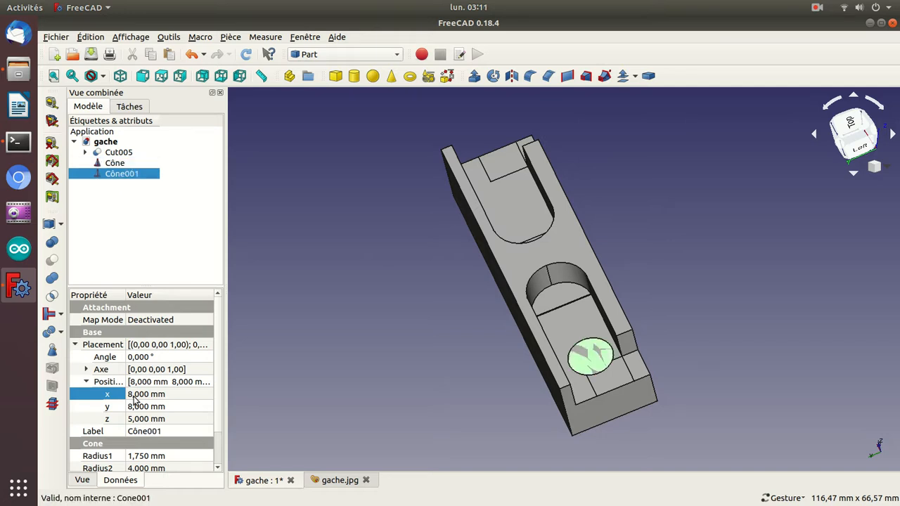
pyautogui.click(135, 396)
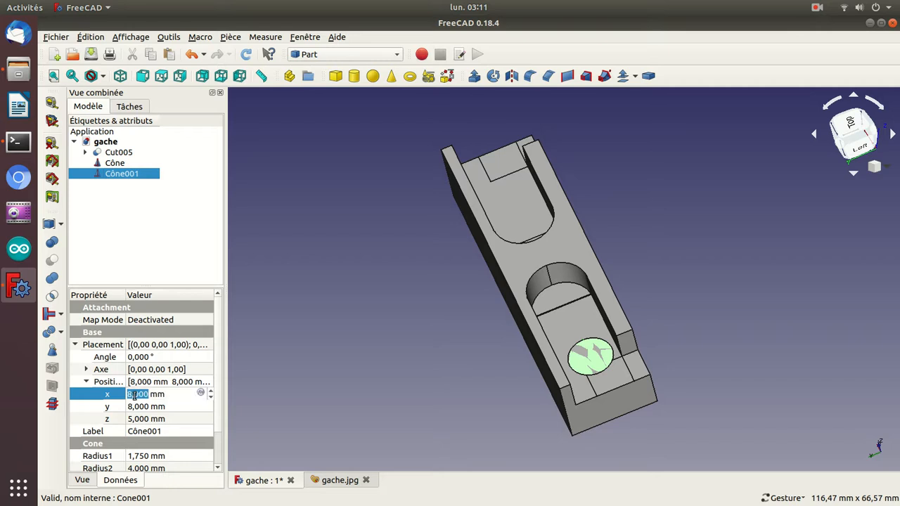
pyautogui.write('50')
pyautogui.press('Return')
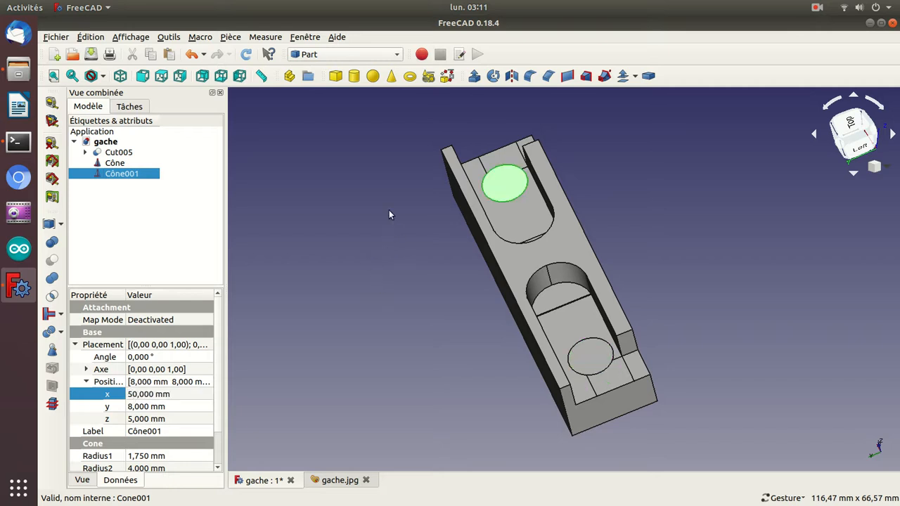
pyautogui.moveTo(400, 180); pyautogui.dragTo(434, 266)
pyautogui.hotkey('ctrl', 's')
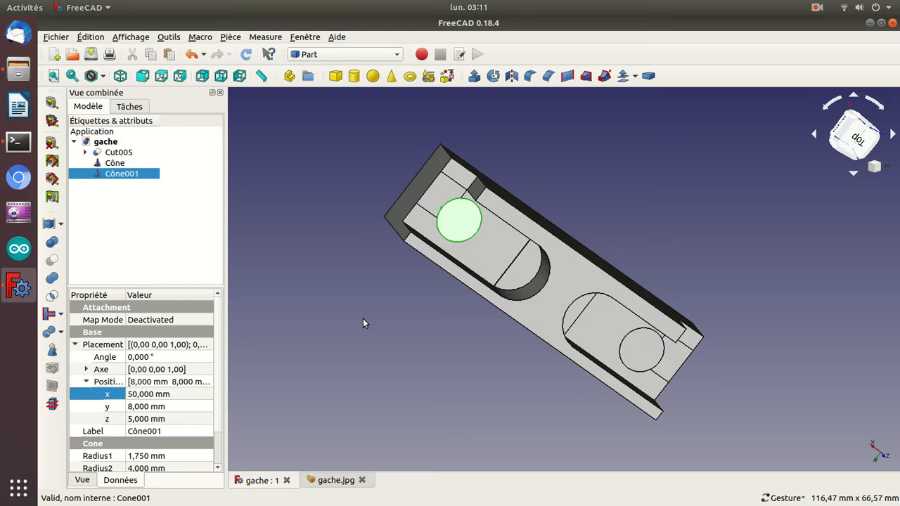
# Subtract the original cone from Cut005 to countersink the first screw hole
pyautogui.click(118, 152)
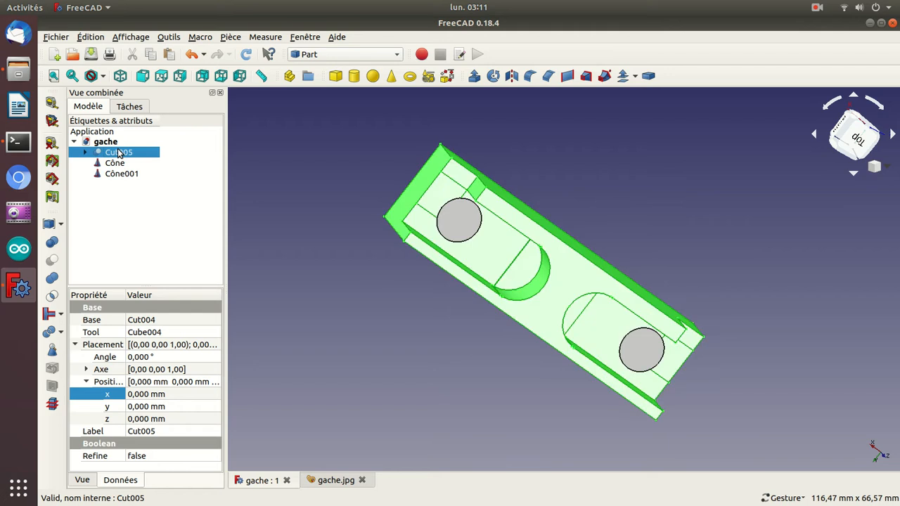
pyautogui.keyDown('ctrl'); pyautogui.click(116, 162); pyautogui.keyUp('ctrl')
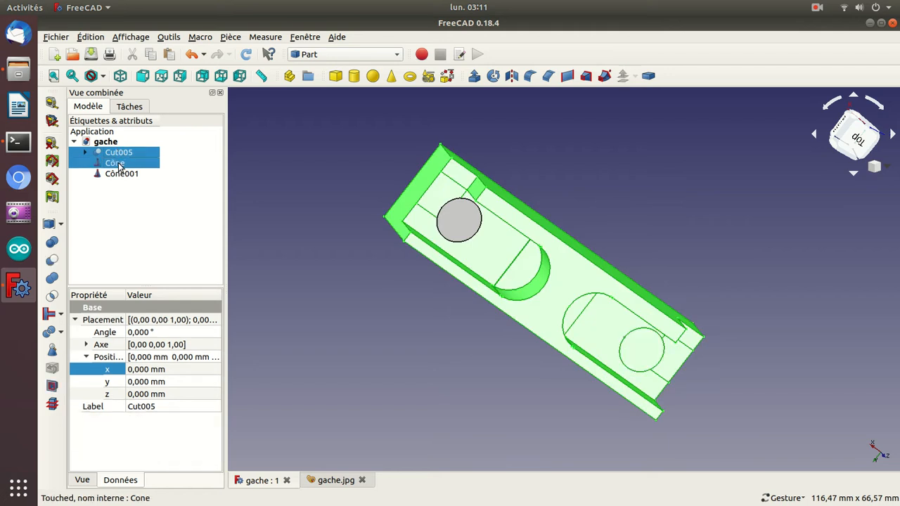
pyautogui.click(48, 261)
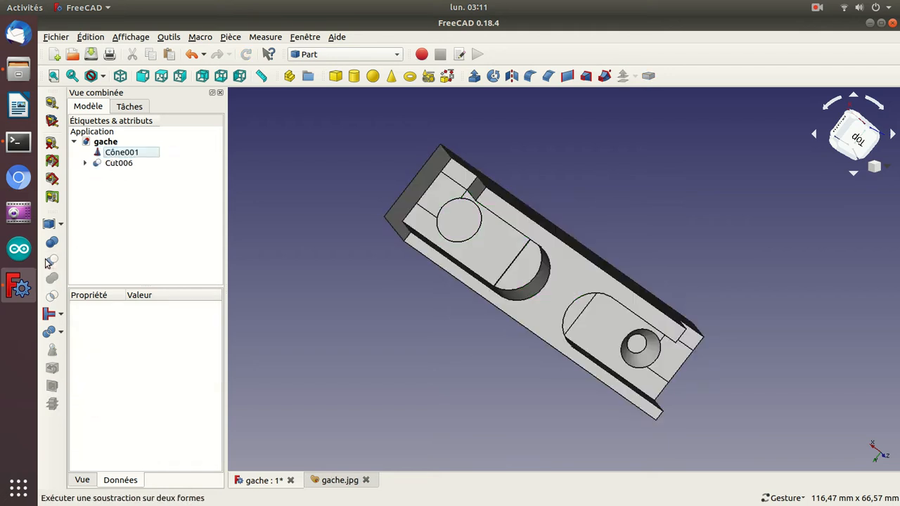
# Subtract Cône001 from Cut006 to countersink the second screw hole
pyautogui.click(121, 164)
pyautogui.keyDown('ctrl'); pyautogui.click(121, 153); pyautogui.keyUp('ctrl')
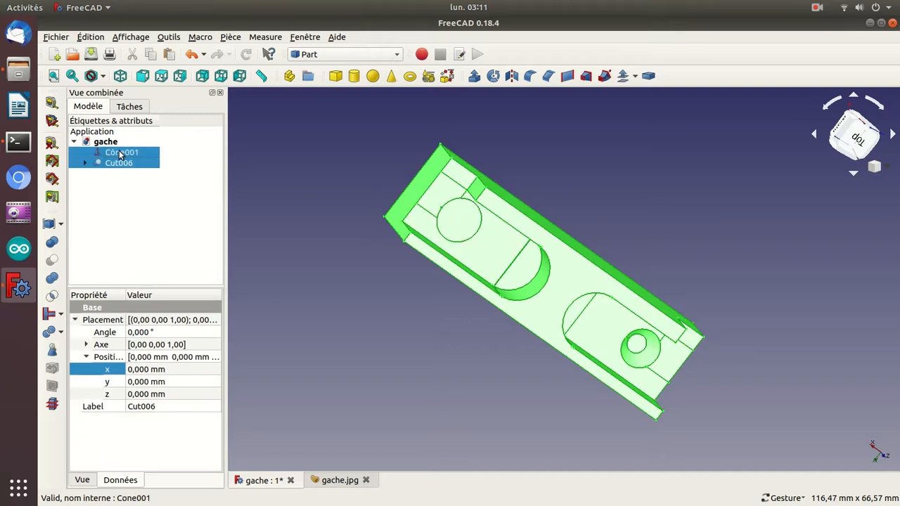
pyautogui.click(52, 261)
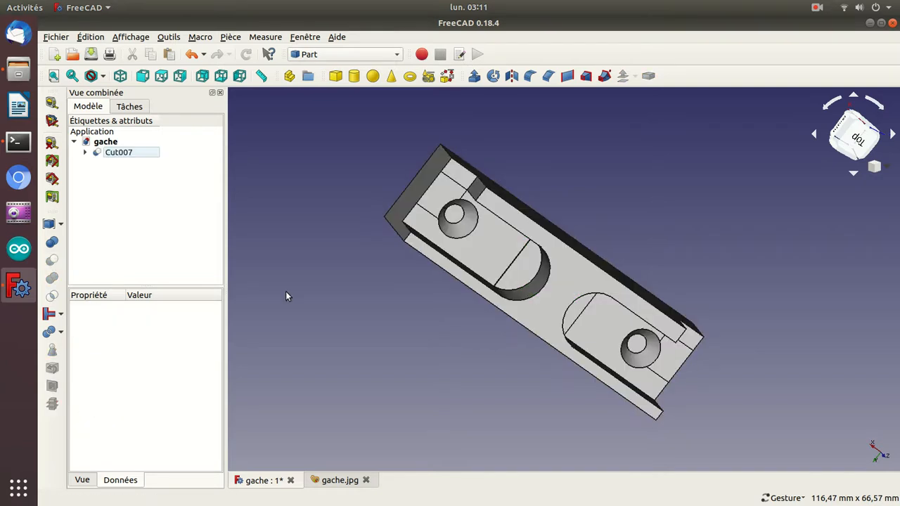
# Add a cylinder to the model and set its Radius to 1.75 mm
pyautogui.moveTo(370, 235); pyautogui.dragTo(400, 394)
pyautogui.moveTo(733, 299); pyautogui.dragTo(549, 259)
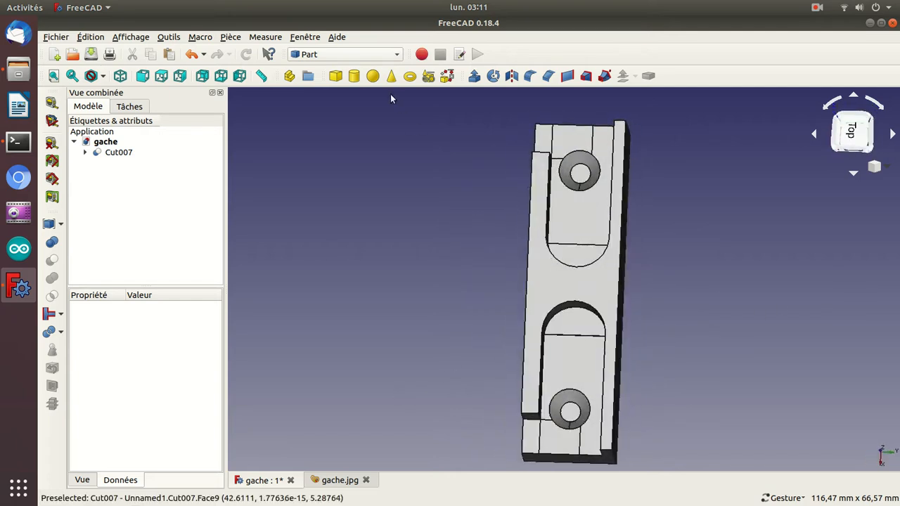
pyautogui.click(354, 76)
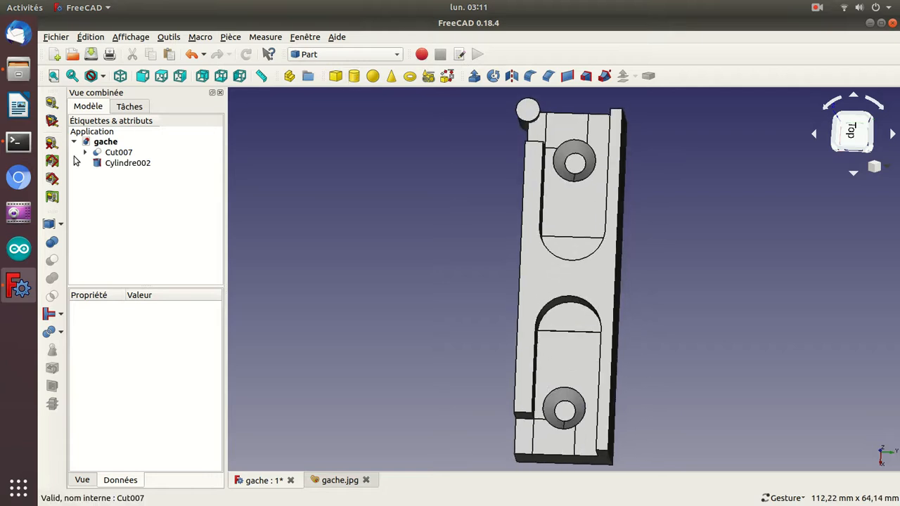
pyautogui.click(100, 166)
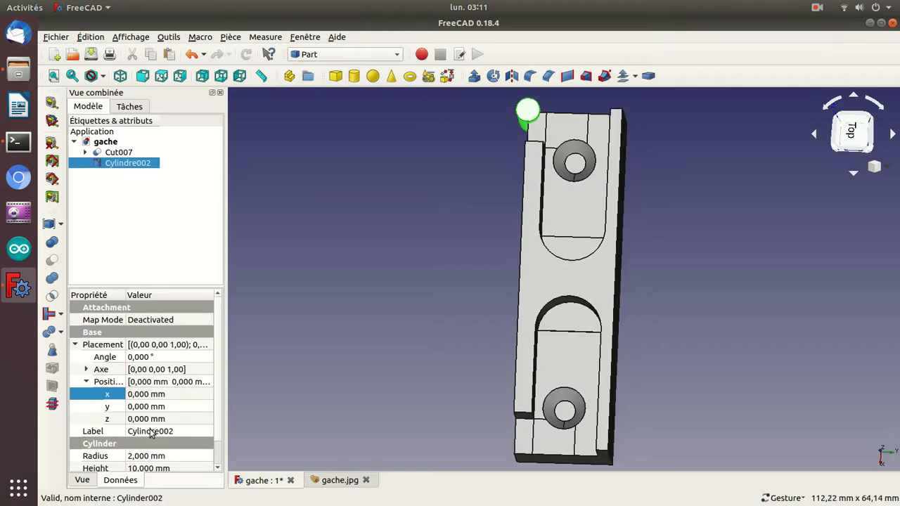
pyautogui.click(135, 456)
pyautogui.write('1,752')
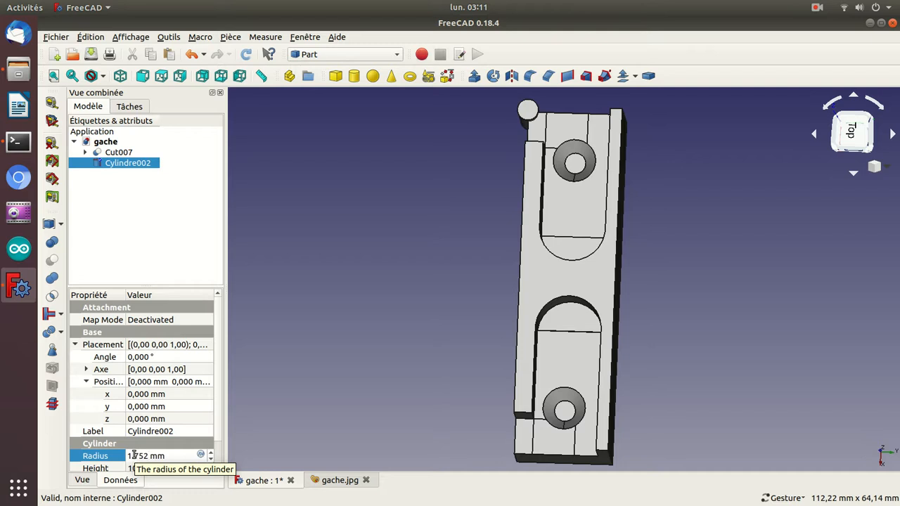
pyautogui.press('BackSpace')
pyautogui.press('Return')
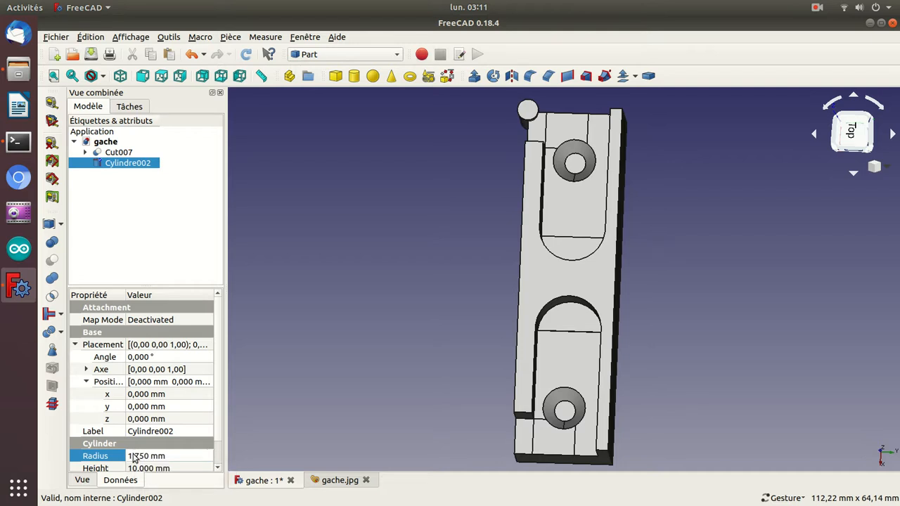
# Duplicate the cylinder and align the original with the first countersink by setting its X and Y positions to 8 mm
pyautogui.hotkey('ctrl', 'v')
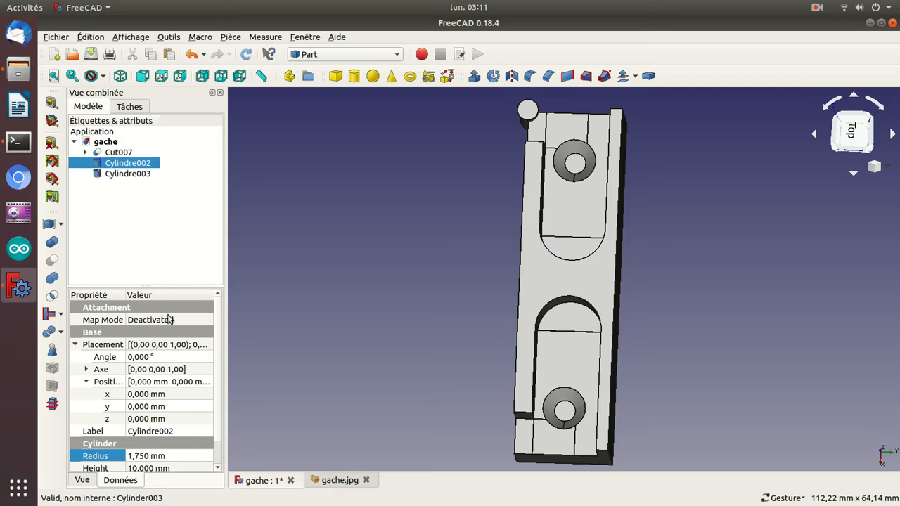
pyautogui.click(131, 395)
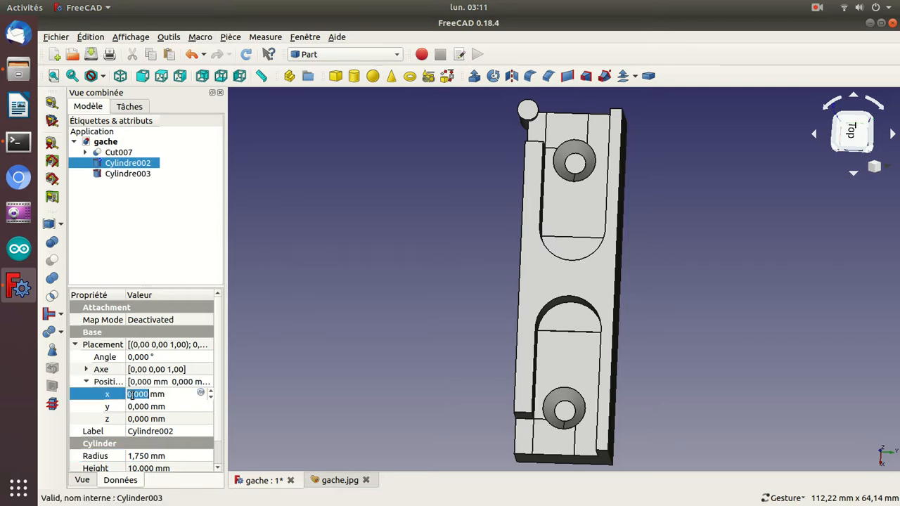
pyautogui.write('8')
pyautogui.press('Return')
pyautogui.click(131, 407)
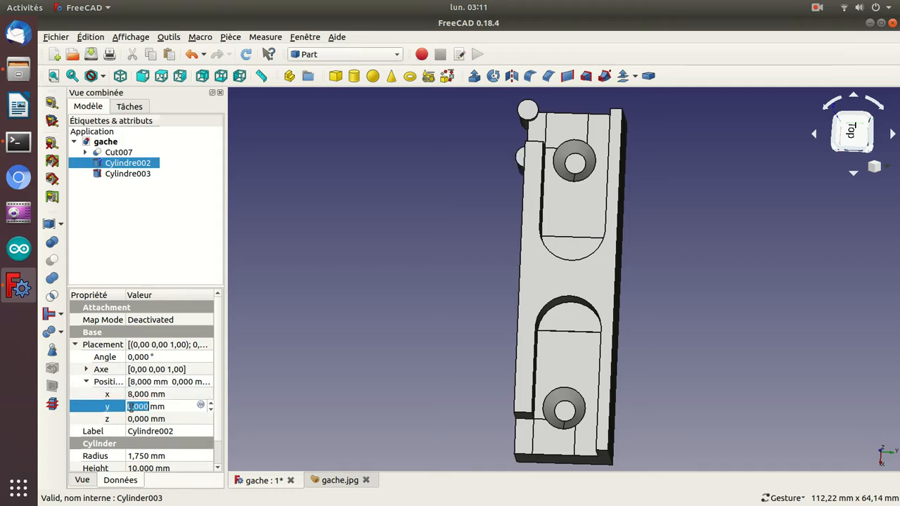
pyautogui.write('8')
pyautogui.press('Return')
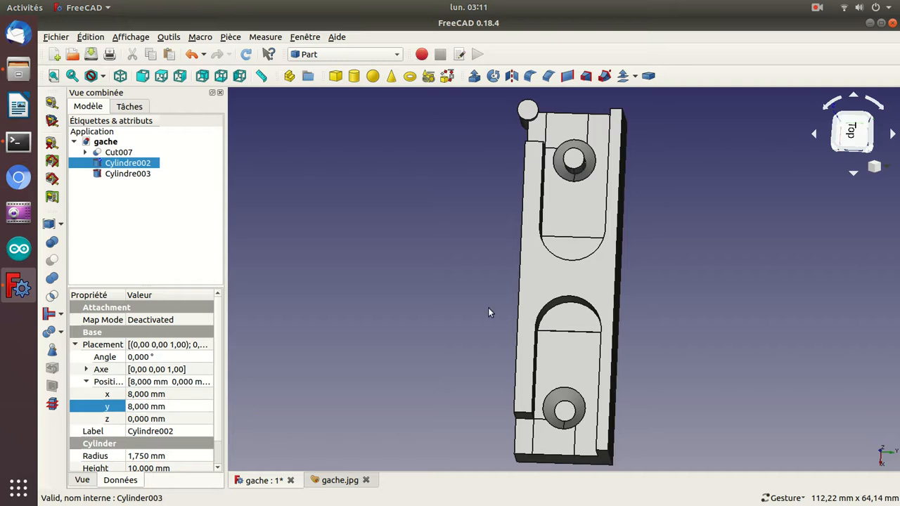
# Lower Cylindre002 through the plate's base by setting its Z position to -1 mm
pyautogui.moveTo(459, 194); pyautogui.dragTo(488, 235)
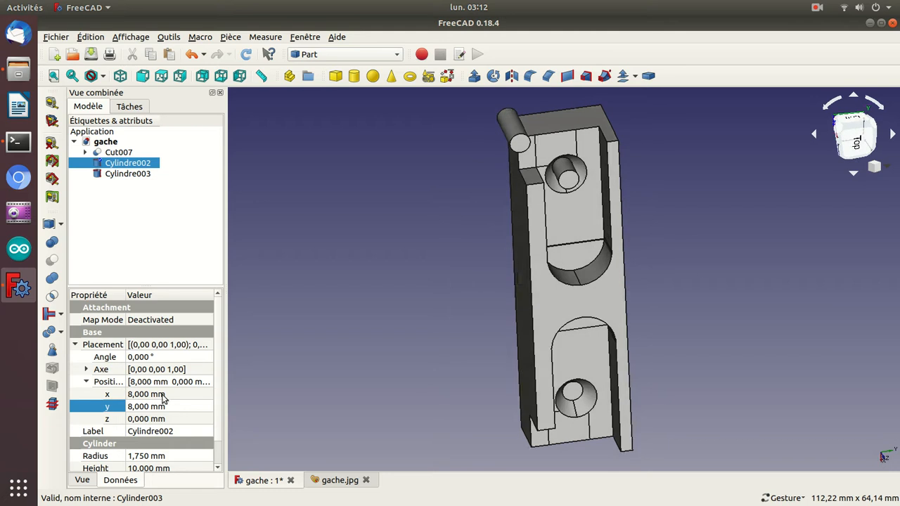
pyautogui.click(159, 429)
pyautogui.click(158, 420)
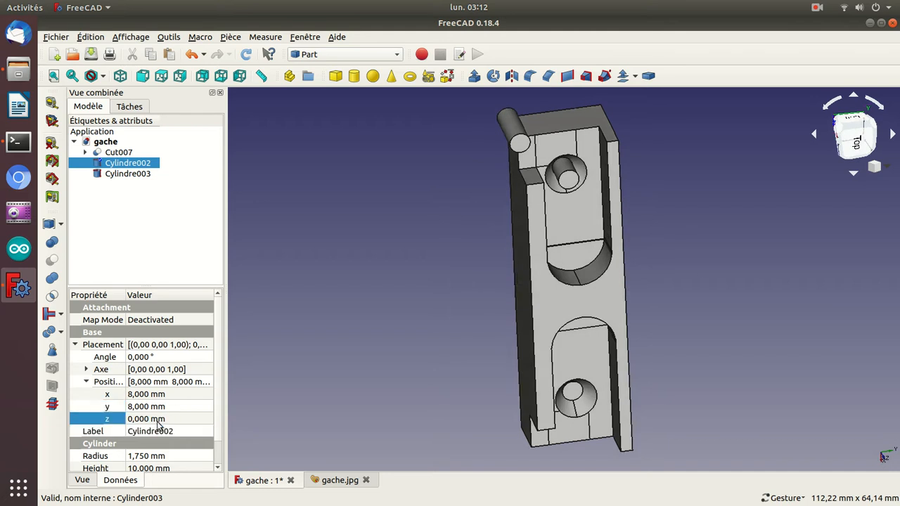
pyautogui.write('-1')
pyautogui.press('Return')
pyautogui.moveTo(384, 182); pyautogui.dragTo(438, 207)
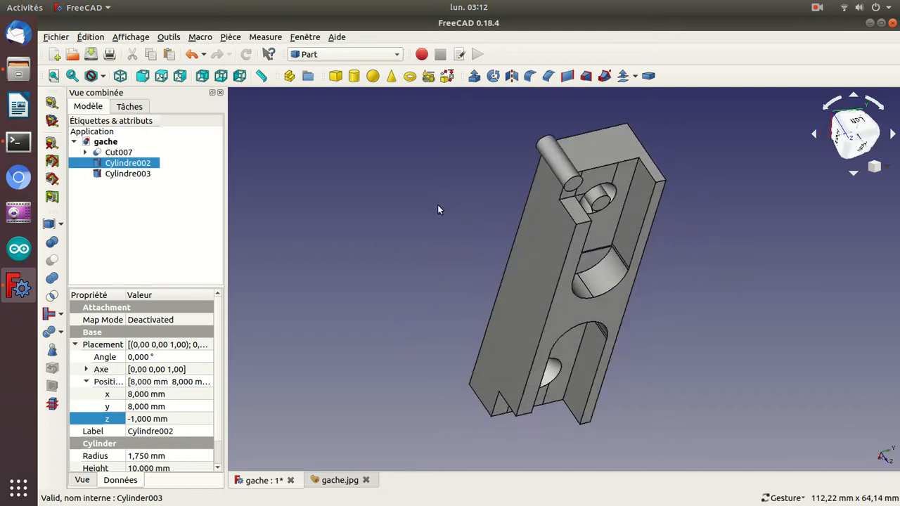
# Align Cylindre003 with the second countersink at X 50 mm, Y 8 mm and Z -1 mm, and save the document
pyautogui.click(147, 174)
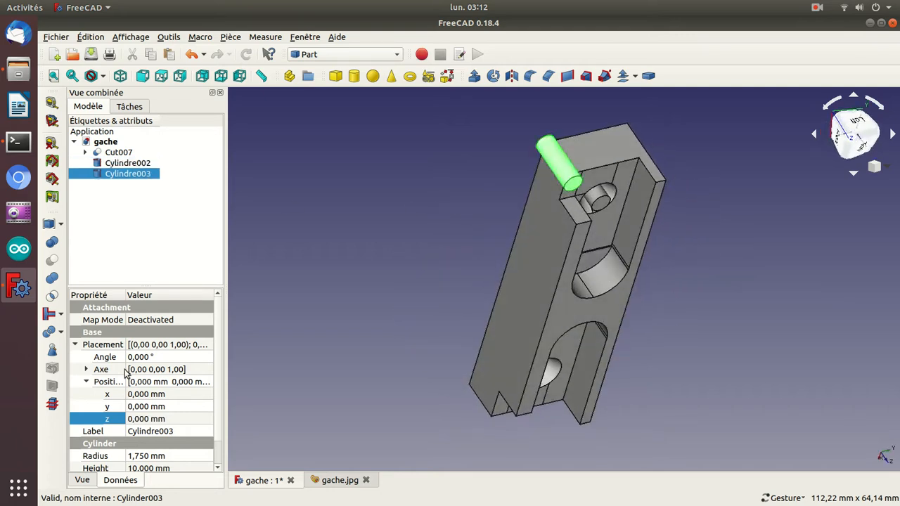
pyautogui.click(134, 406)
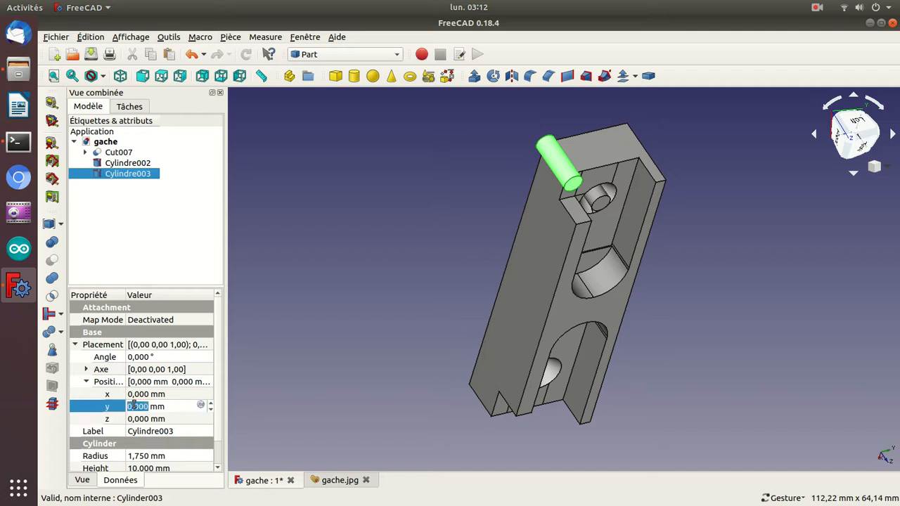
pyautogui.write('8')
pyautogui.press('Return')
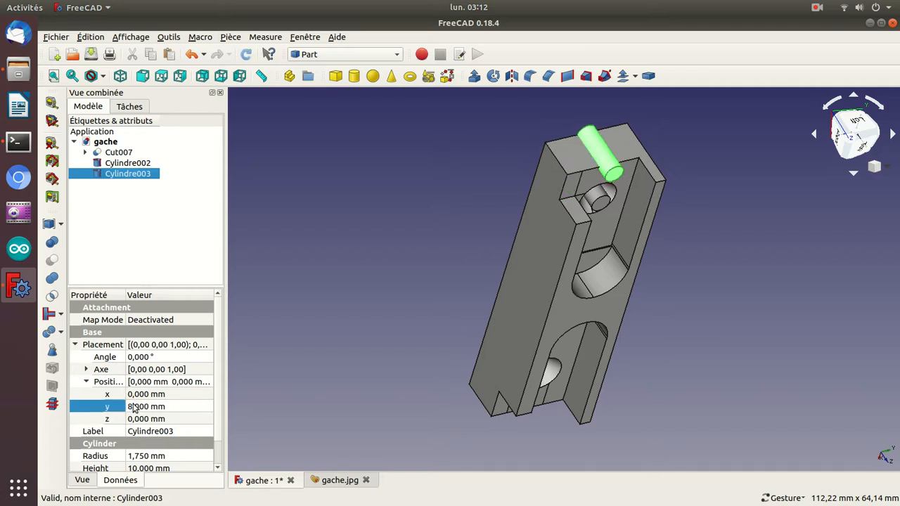
pyautogui.click(134, 419)
pyautogui.write('-1')
pyautogui.press('Return')
pyautogui.click(134, 394)
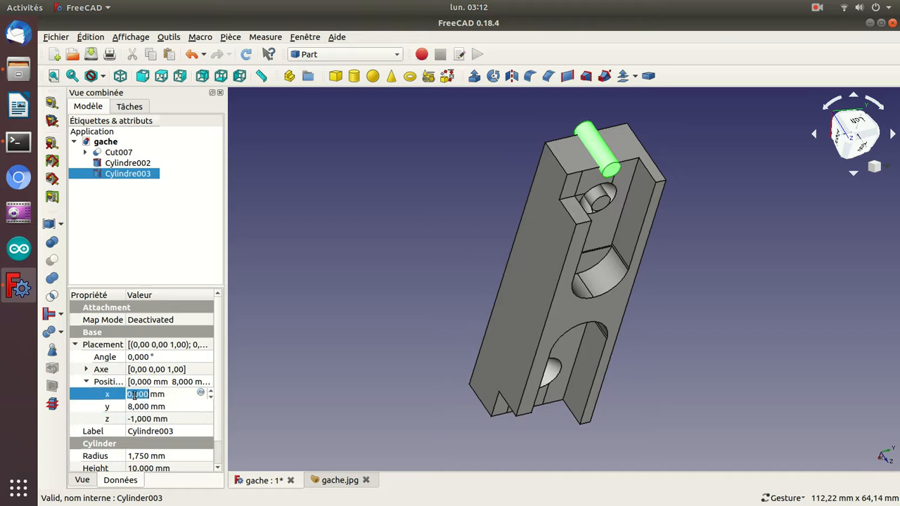
pyautogui.write('50')
pyautogui.press('Return')
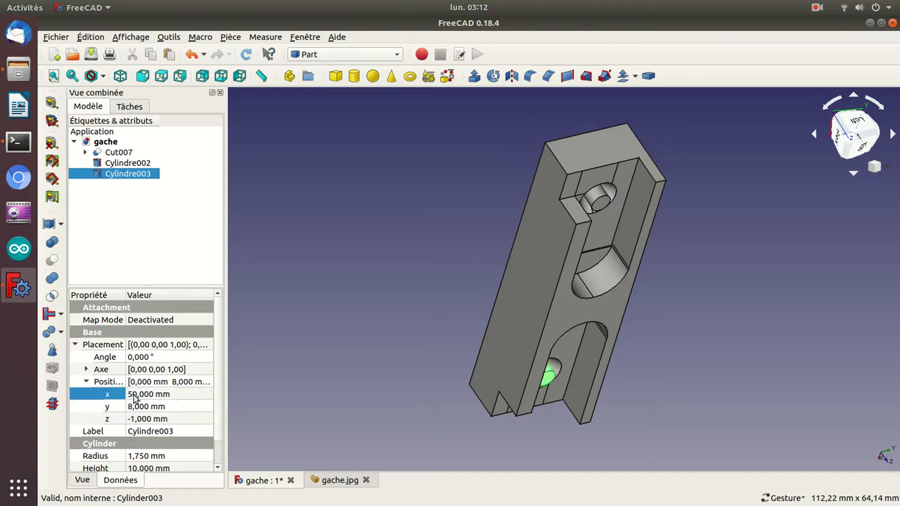
pyautogui.moveTo(441, 250); pyautogui.dragTo(385, 164)
pyautogui.click(383, 166)
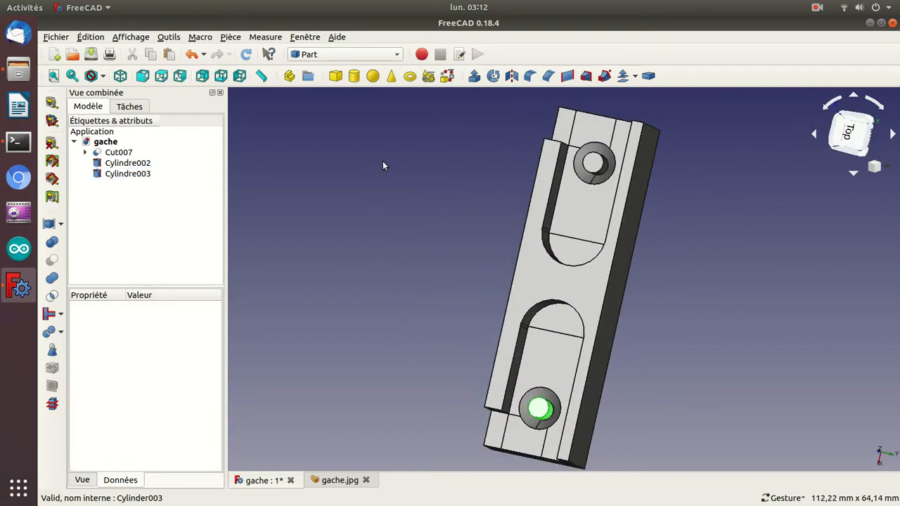
pyautogui.hotkey('ctrl', 's')
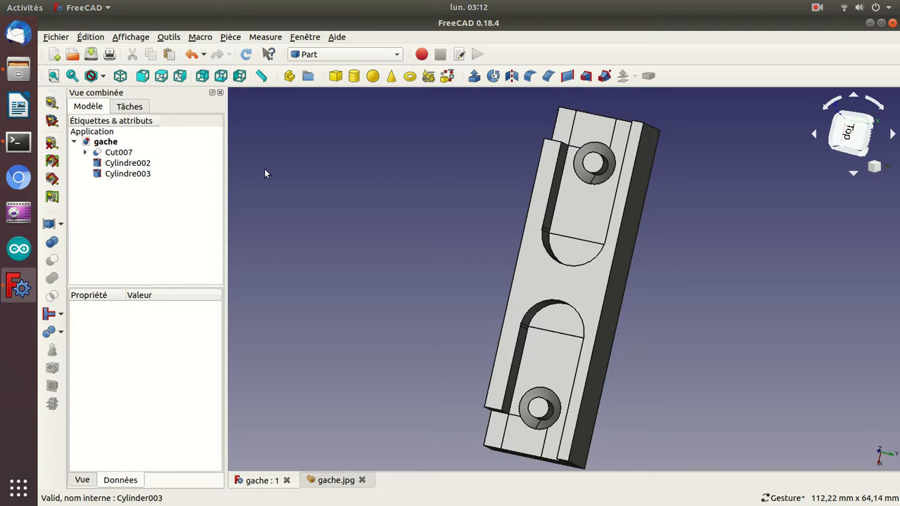
# Subtract Cylindre002 from Cut007 to drill the first screw hole through the plate
pyautogui.click(126, 151)
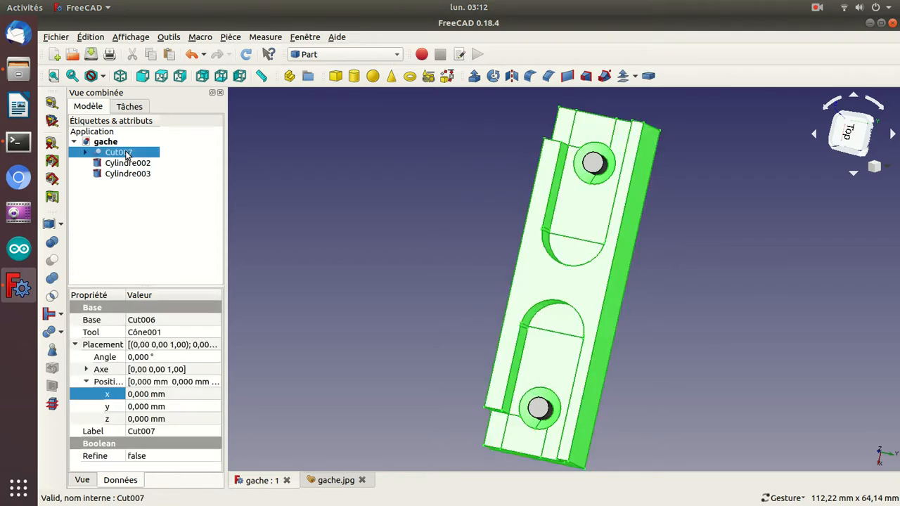
pyautogui.keyDown('ctrl'); pyautogui.click(127, 163); pyautogui.keyUp('ctrl')
pyautogui.click(54, 259)
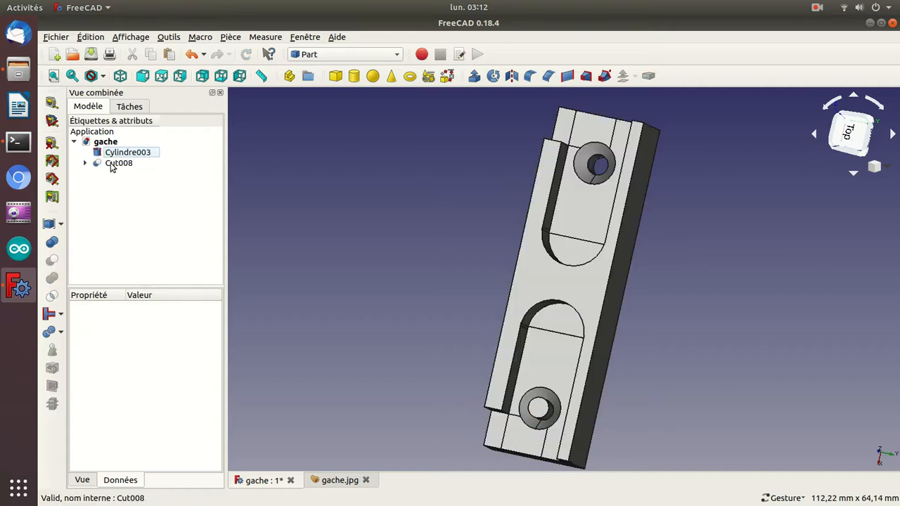
# Subtract Cylindre003 from Cut008 to drill the second screw hole through the plate
pyautogui.click(111, 164)
pyautogui.keyDown('ctrl'); pyautogui.click(110, 154); pyautogui.keyUp('ctrl')
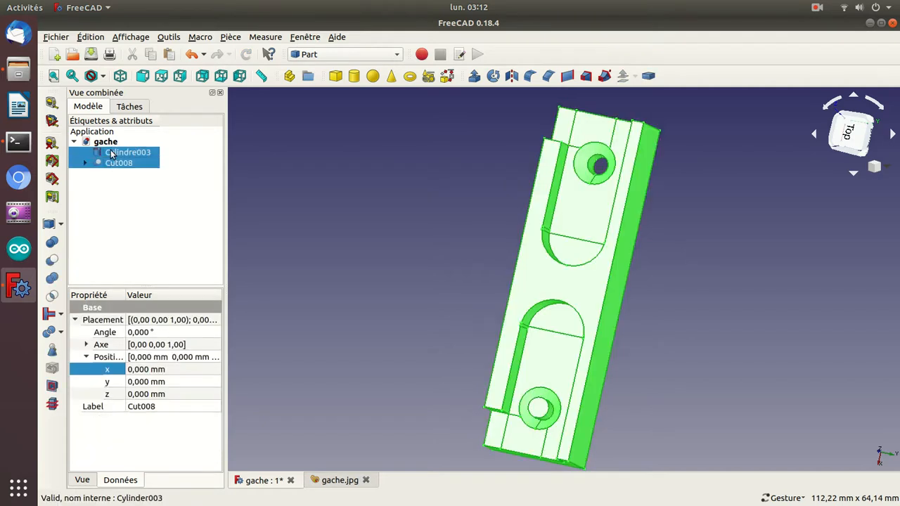
pyautogui.click(52, 259)
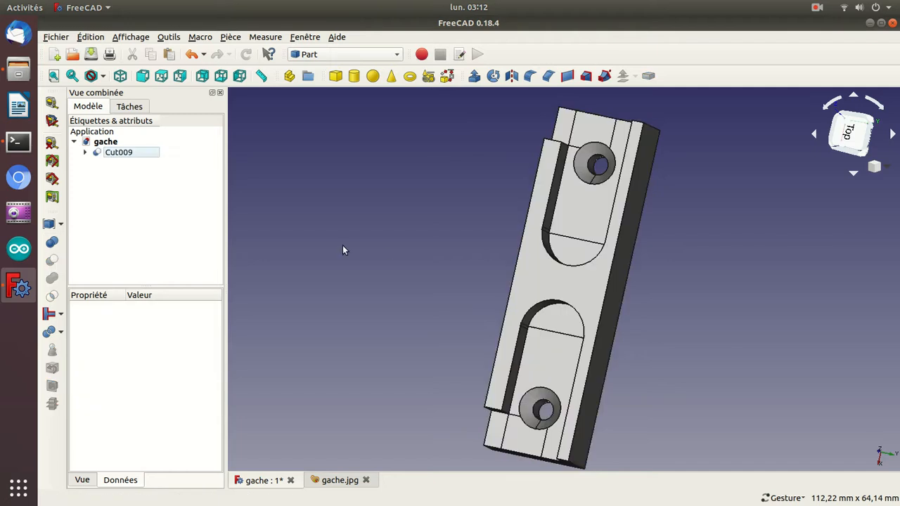
pyautogui.moveTo(494, 254); pyautogui.dragTo(496, 253)
pyautogui.moveTo(675, 298); pyautogui.dragTo(472, 277)
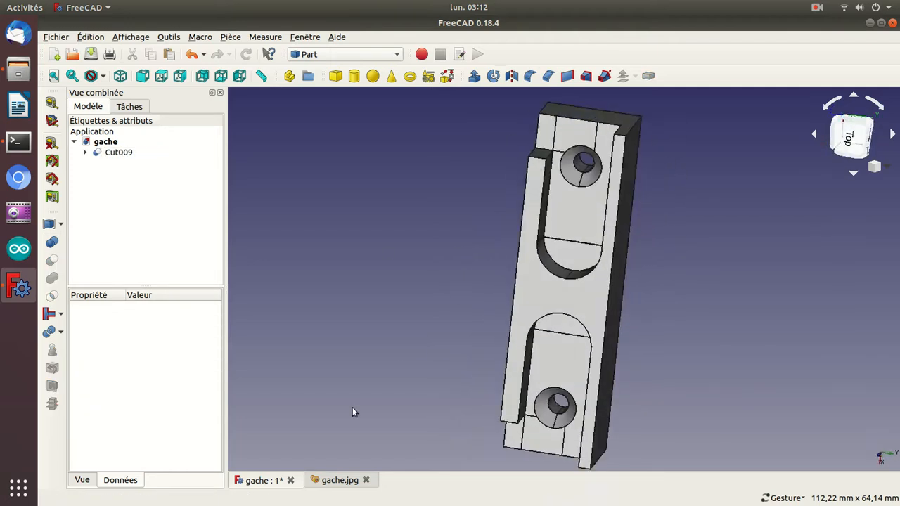
# Check the drilled plate against the gache.jpg reference and save the document
pyautogui.click(325, 484)
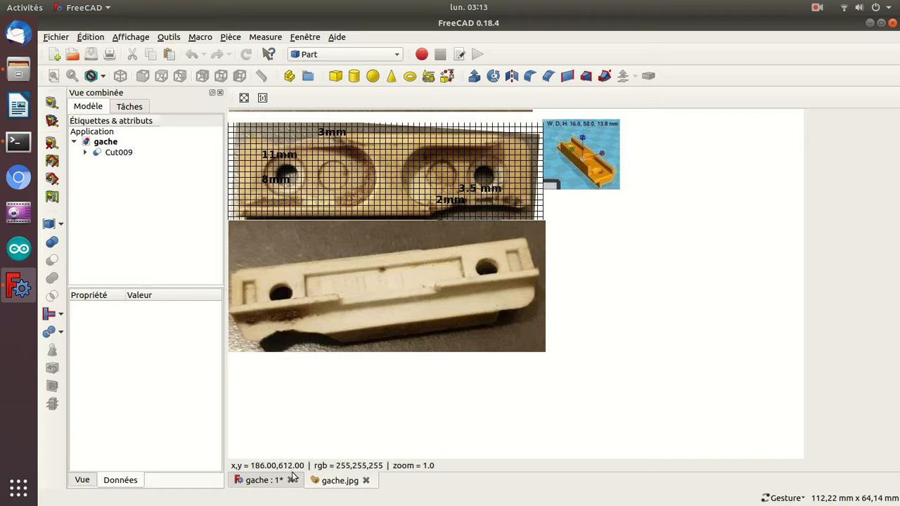
pyautogui.click(258, 481)
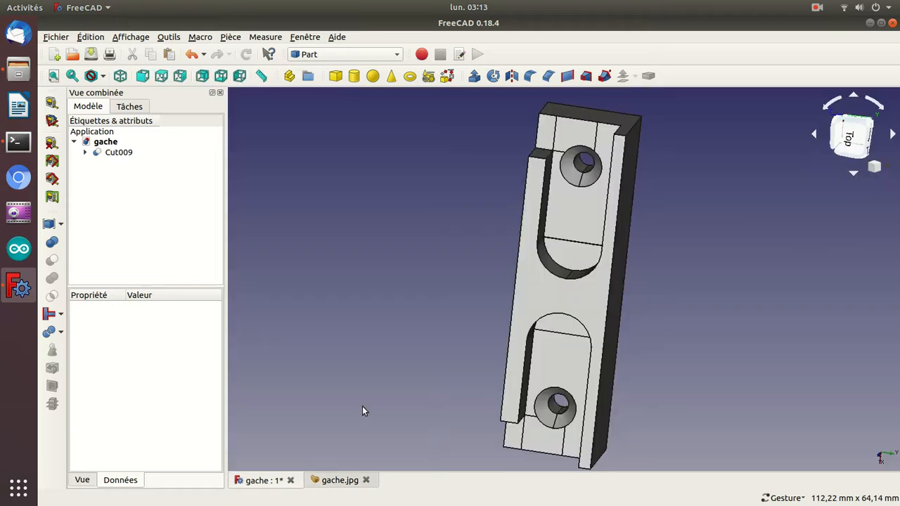
pyautogui.hotkey('ctrl', 's')
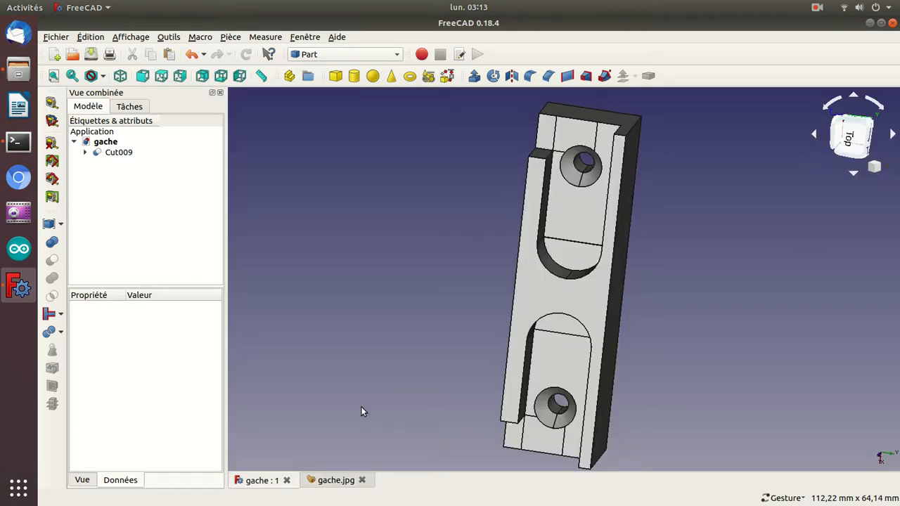
# Compare the model's sides and underside with the underside photo in gache.jpg
pyautogui.moveTo(421, 268); pyautogui.dragTo(498, 335)
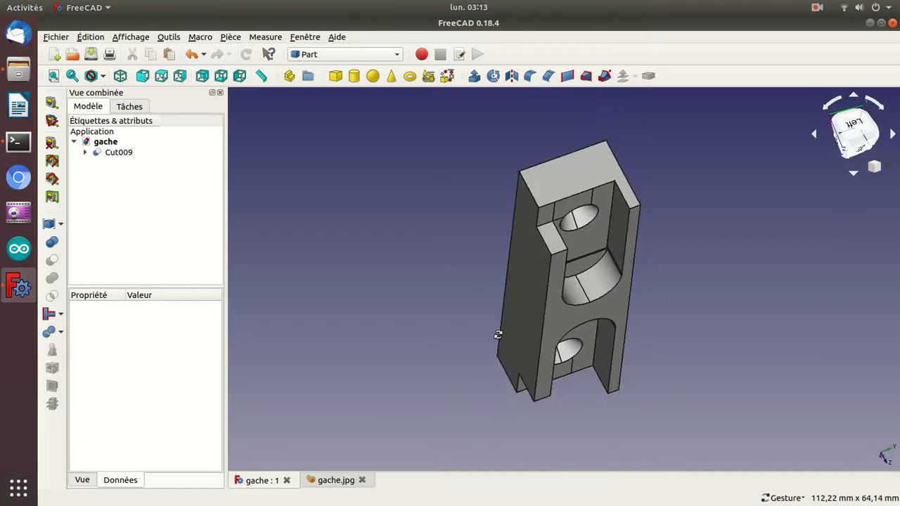
pyautogui.click(316, 482)
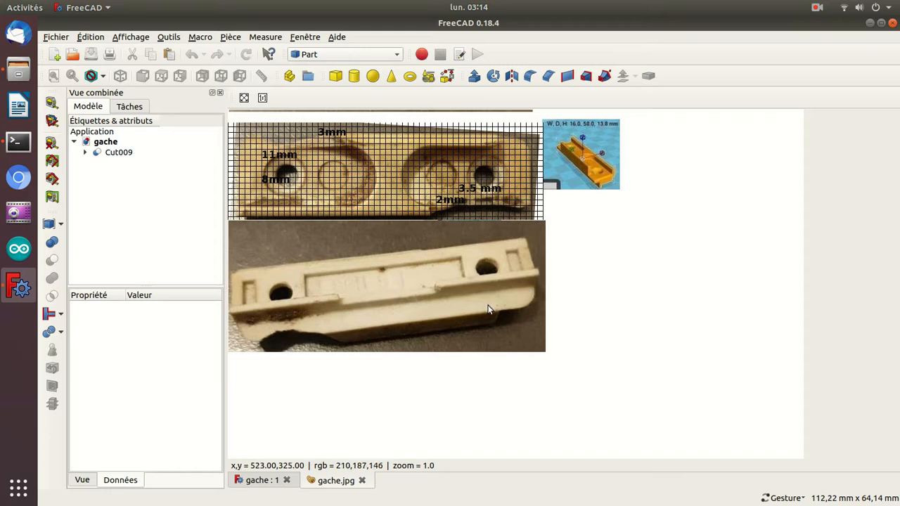
pyautogui.click(258, 481)
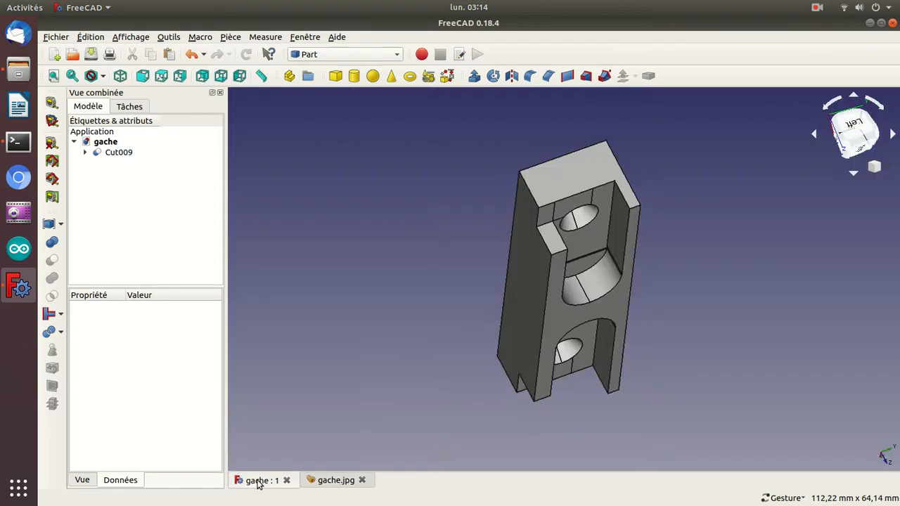
pyautogui.moveTo(741, 359); pyautogui.dragTo(571, 196)
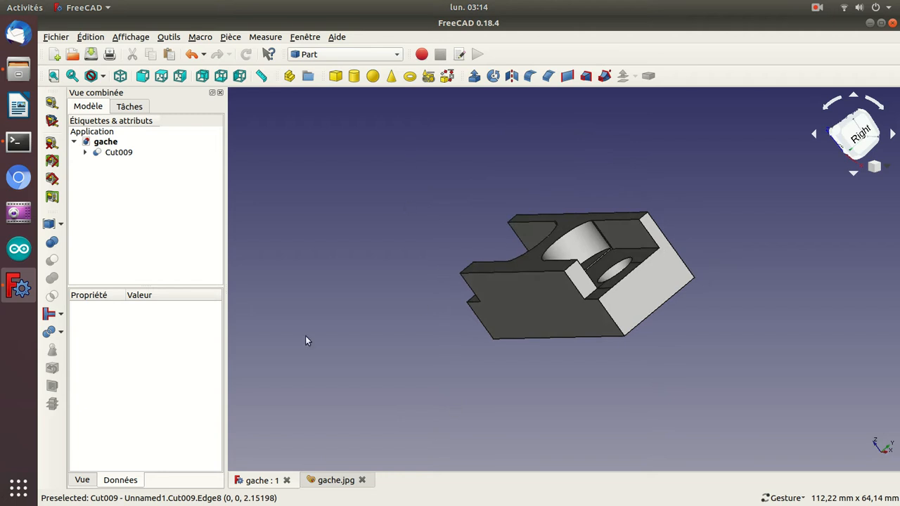
pyautogui.click(322, 483)
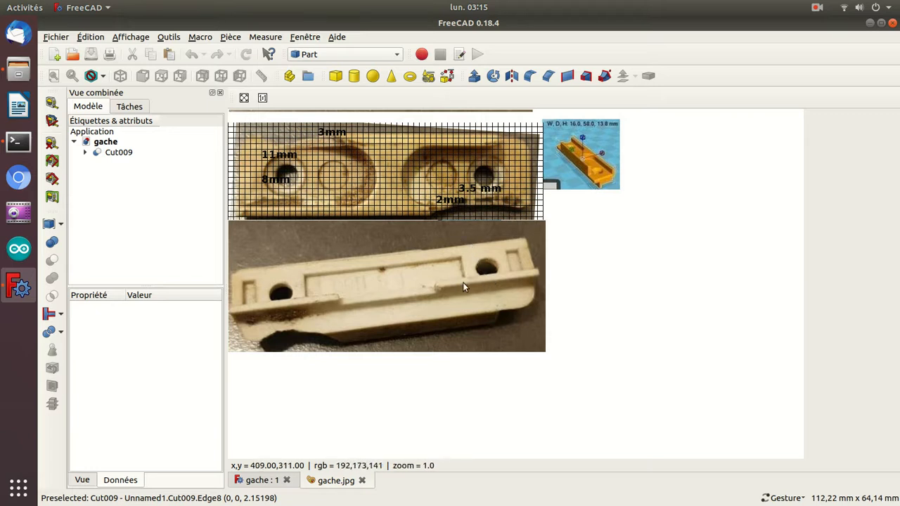
pyautogui.click(267, 481)
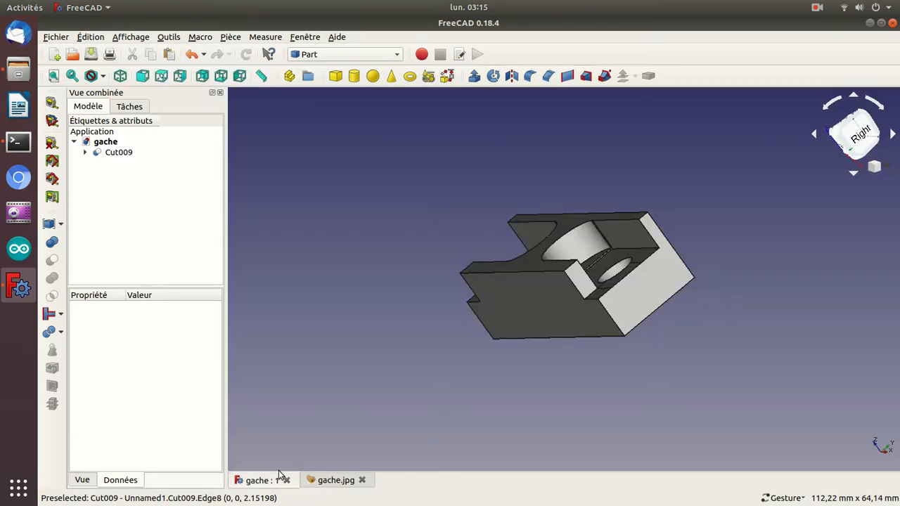
pyautogui.moveTo(653, 396); pyautogui.dragTo(537, 282)
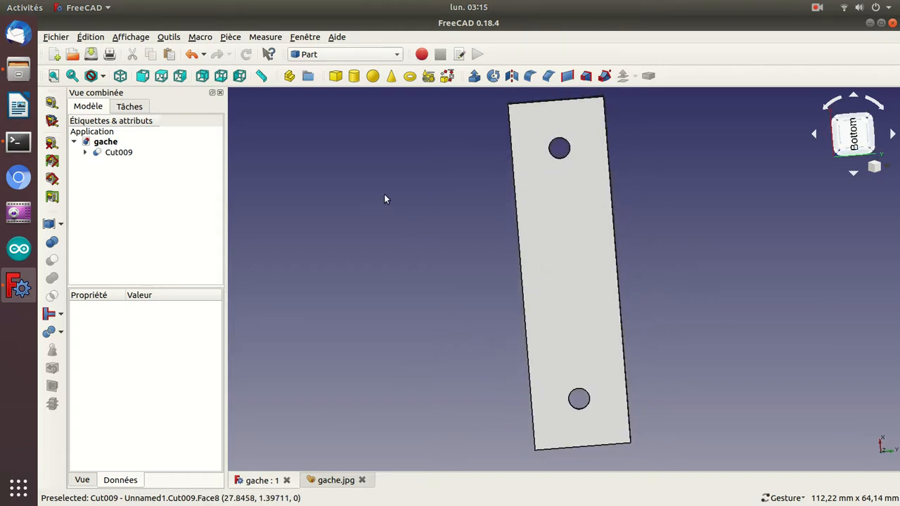
# Measure from a screw hole's rim to the plate's long edge on the underside, and delete the measurement
pyautogui.click(261, 76)
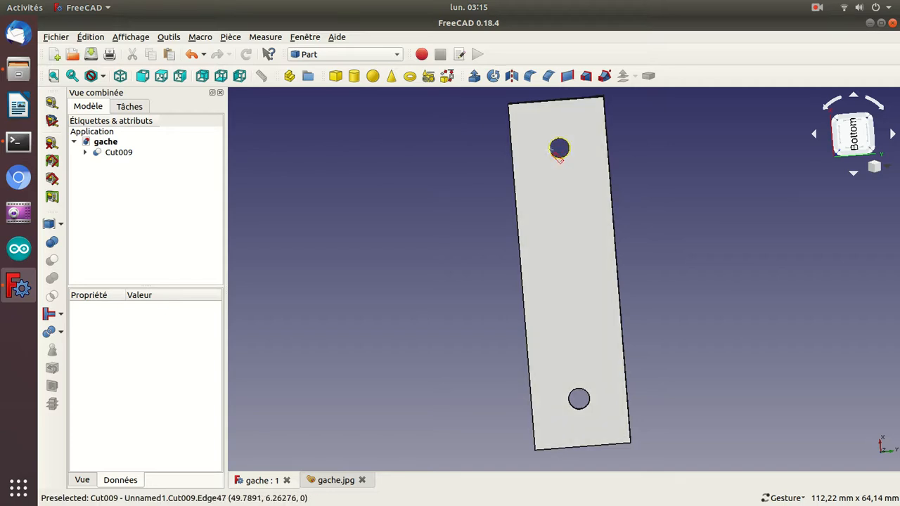
pyautogui.click(610, 143)
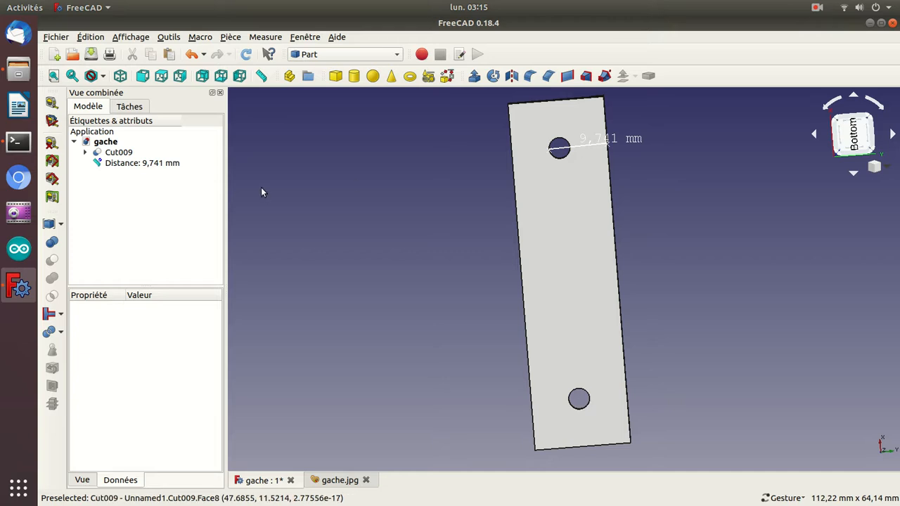
pyautogui.click(160, 165)
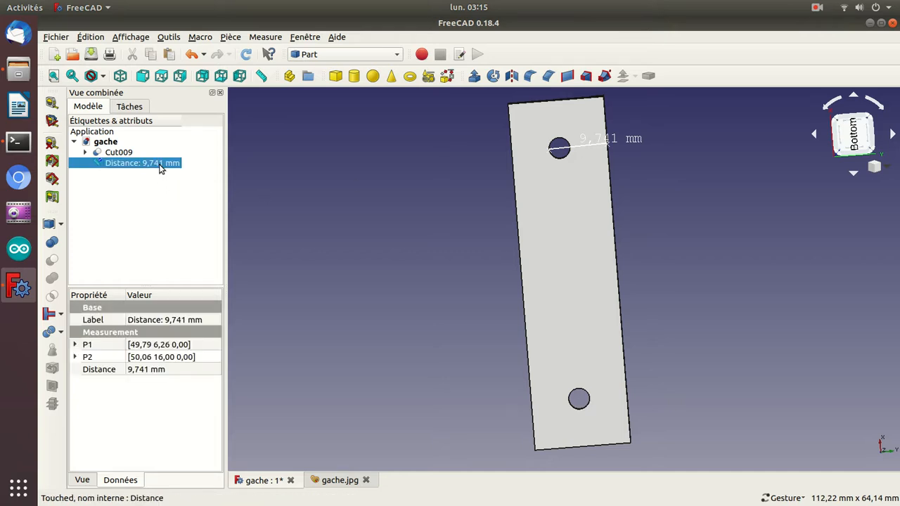
pyautogui.press('Delete')
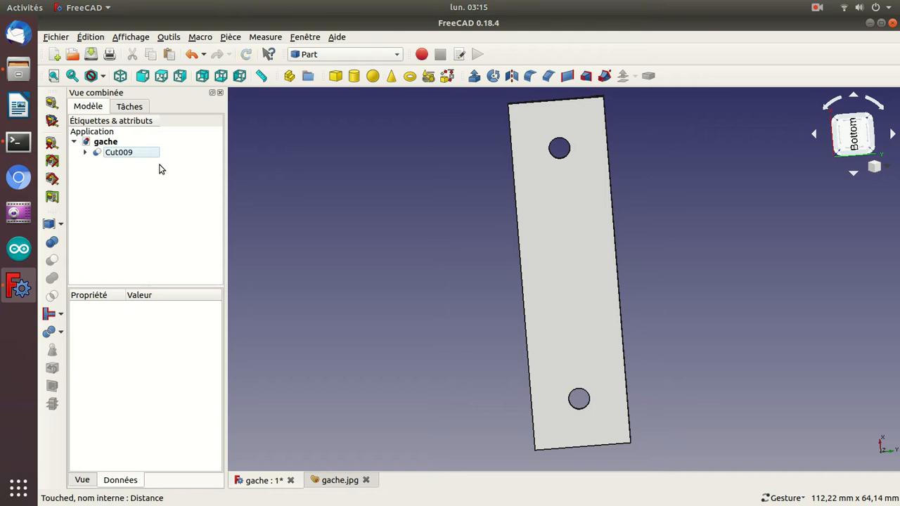
# Take a linear measurement between the underside's long edge and the nearest rim of the screw hole, and clear all measurements
pyautogui.click(53, 104)
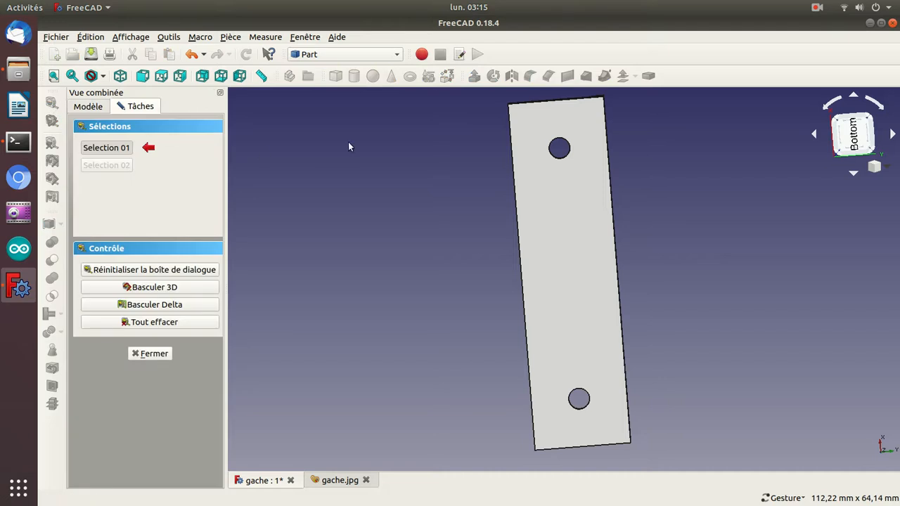
pyautogui.click(608, 142)
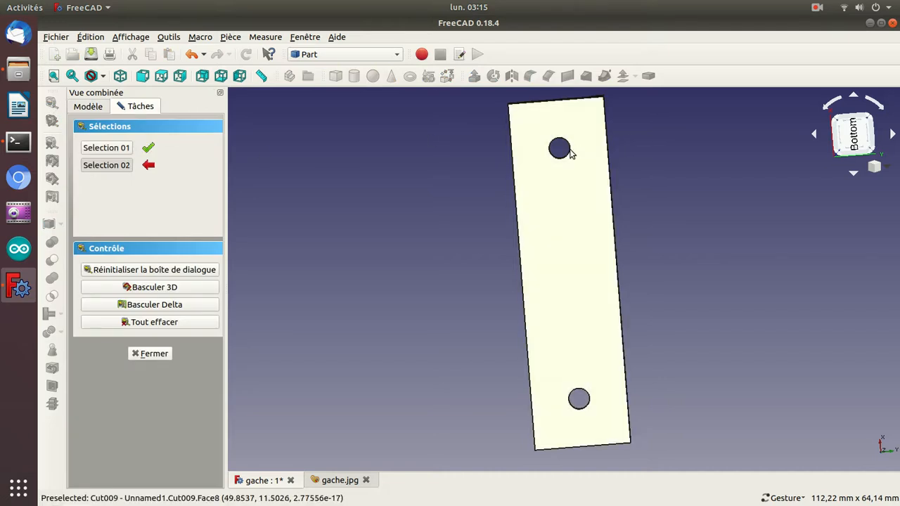
pyautogui.click(570, 150)
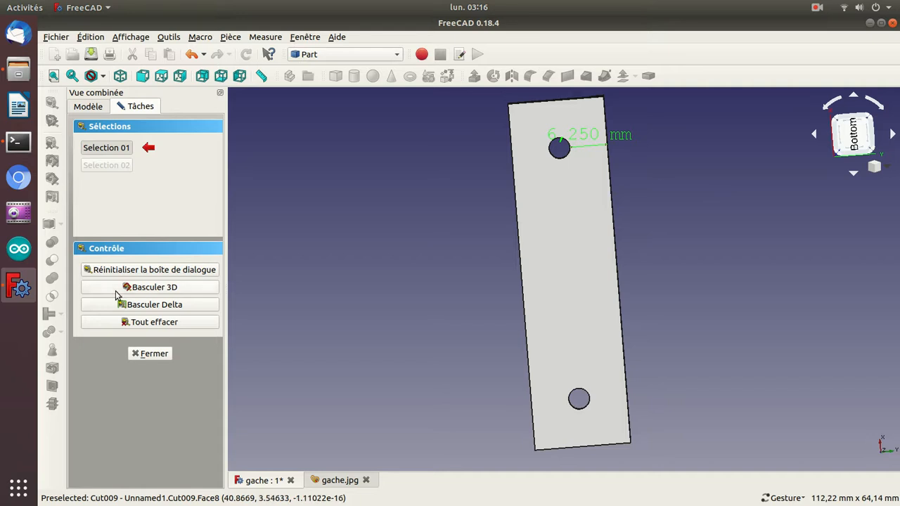
pyautogui.click(154, 322)
pyautogui.click(147, 353)
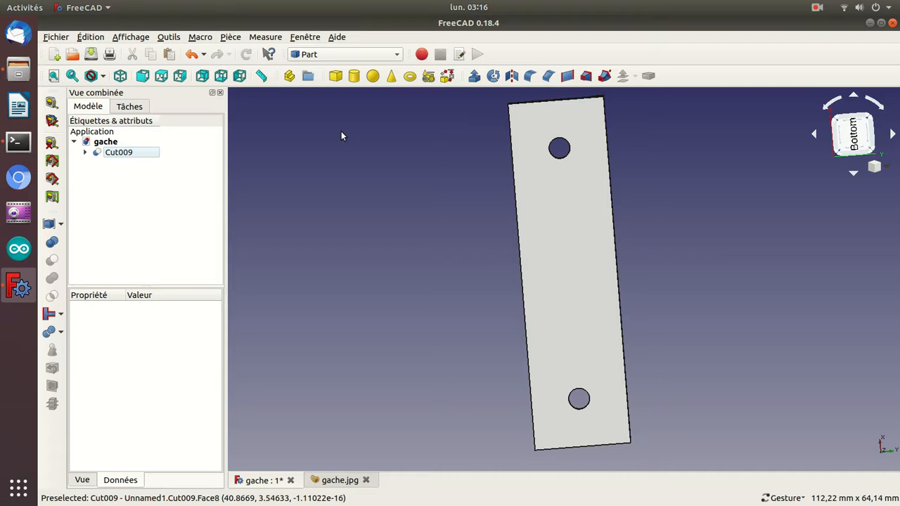
# Add a new cube to the model for shaping the plate's underside
pyautogui.click(335, 76)
pyautogui.scroll(1, 441, 190)
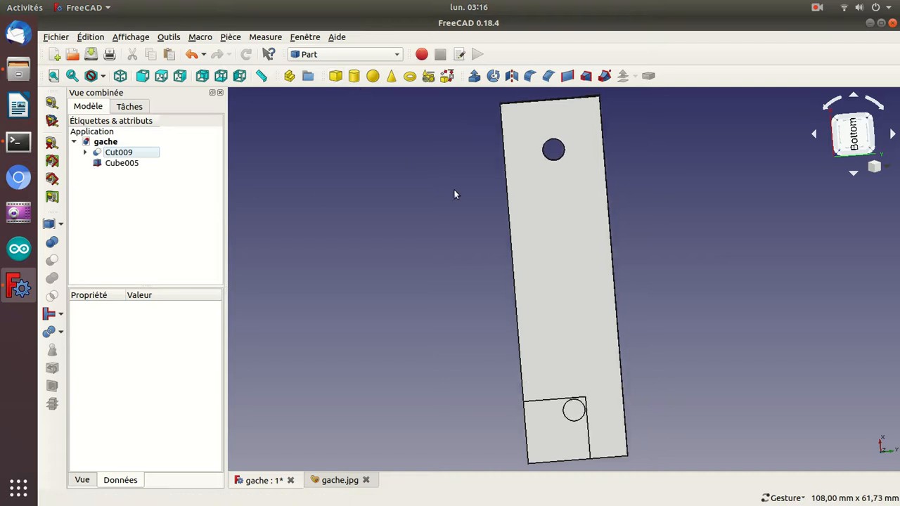
pyautogui.moveTo(397, 334); pyautogui.dragTo(559, 237)
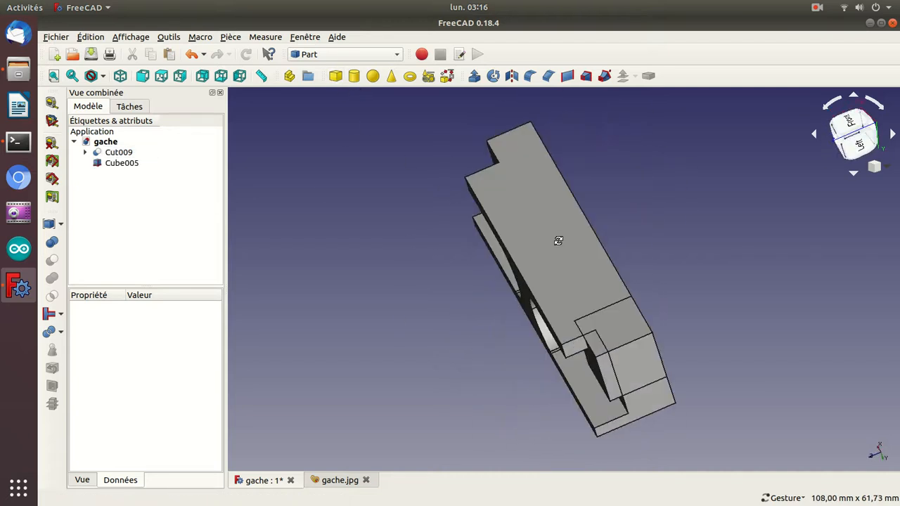
# Select the new cube and set its x position to 50 mm
pyautogui.moveTo(457, 364); pyautogui.dragTo(429, 239)
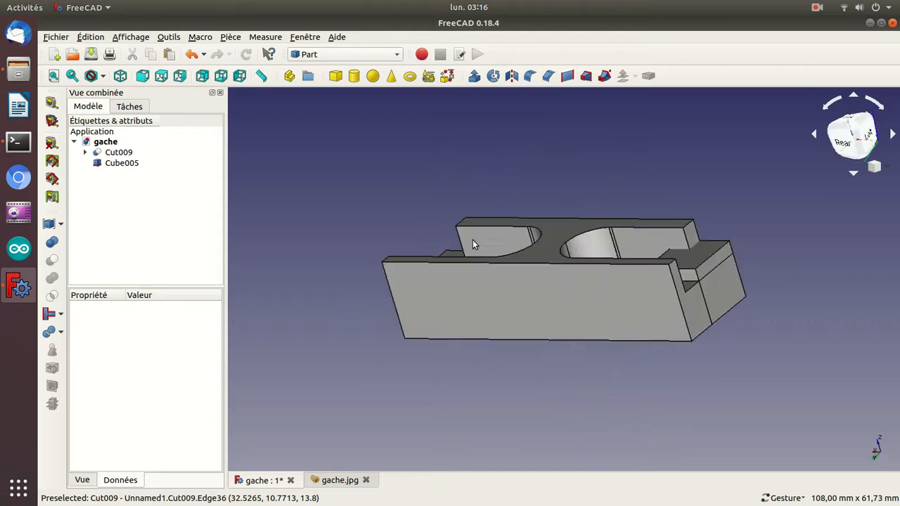
pyautogui.moveTo(690, 387); pyautogui.dragTo(486, 384)
pyautogui.press('0')
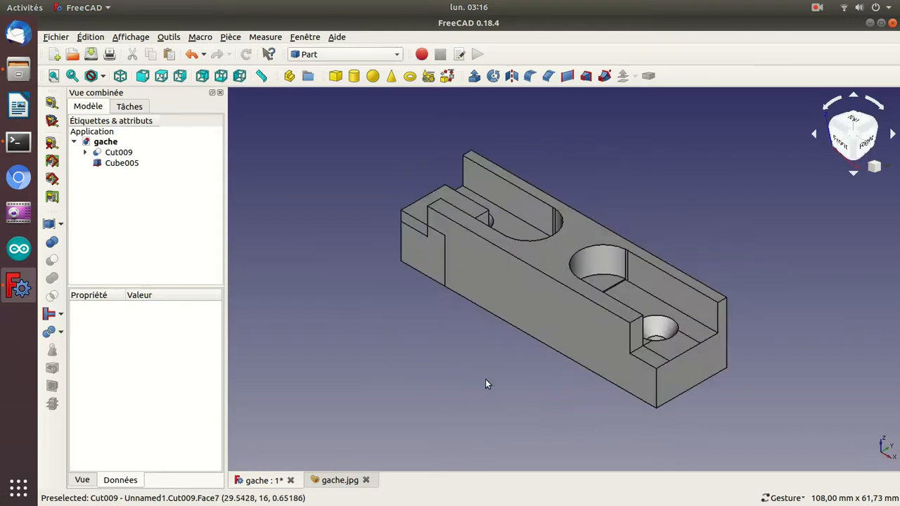
pyautogui.click(121, 166)
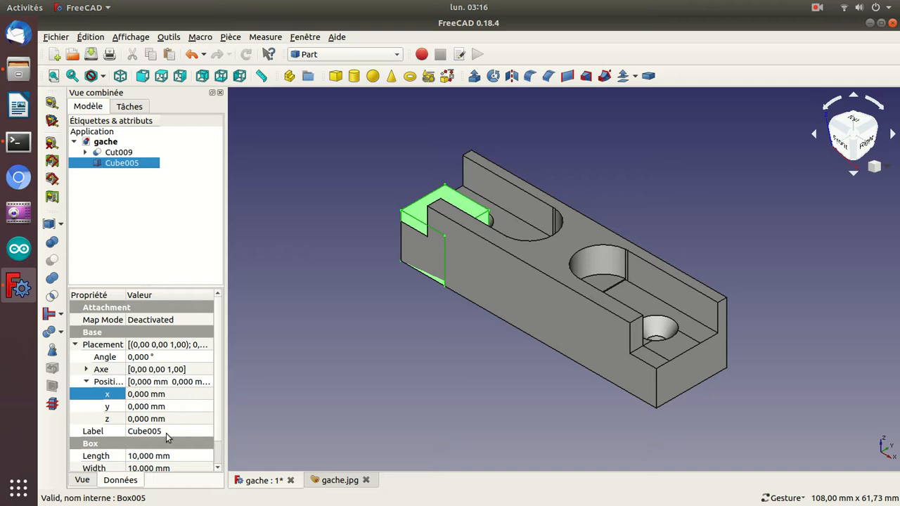
pyautogui.scroll(-1, 218, 422)
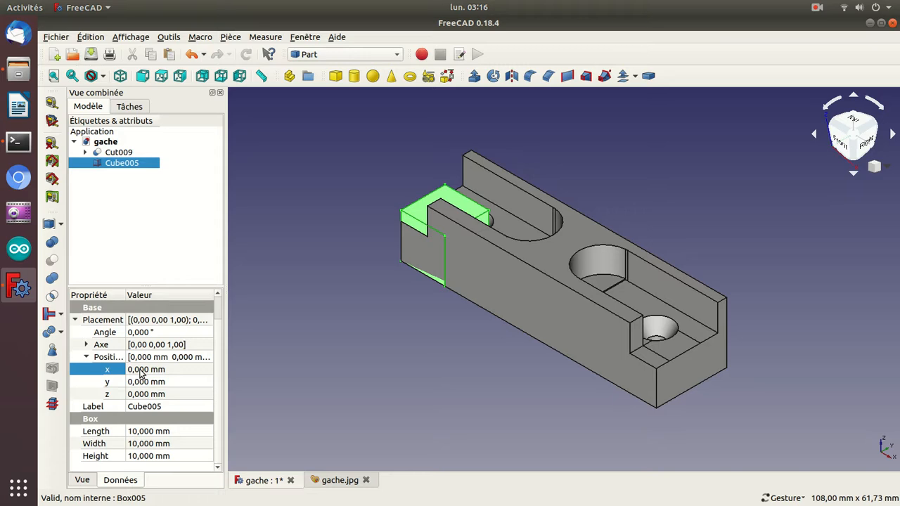
pyautogui.click(128, 373)
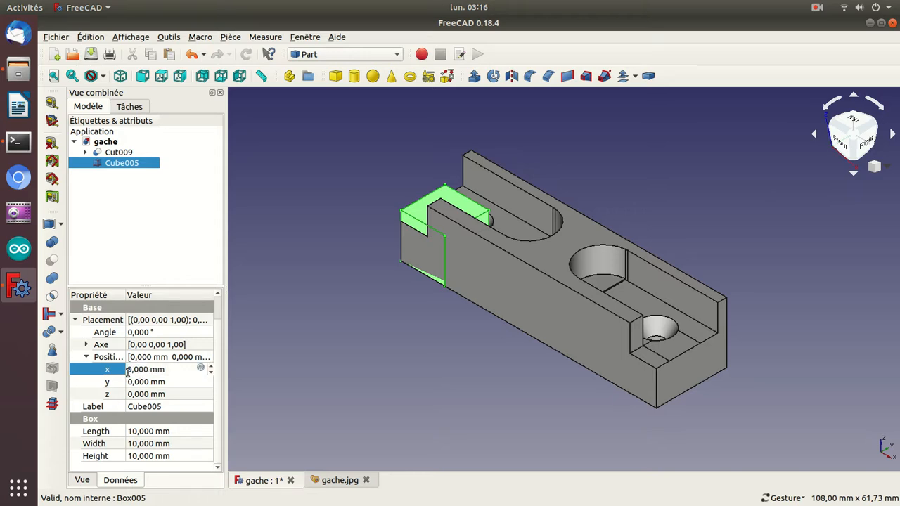
pyautogui.write('5')
pyautogui.press('Return')
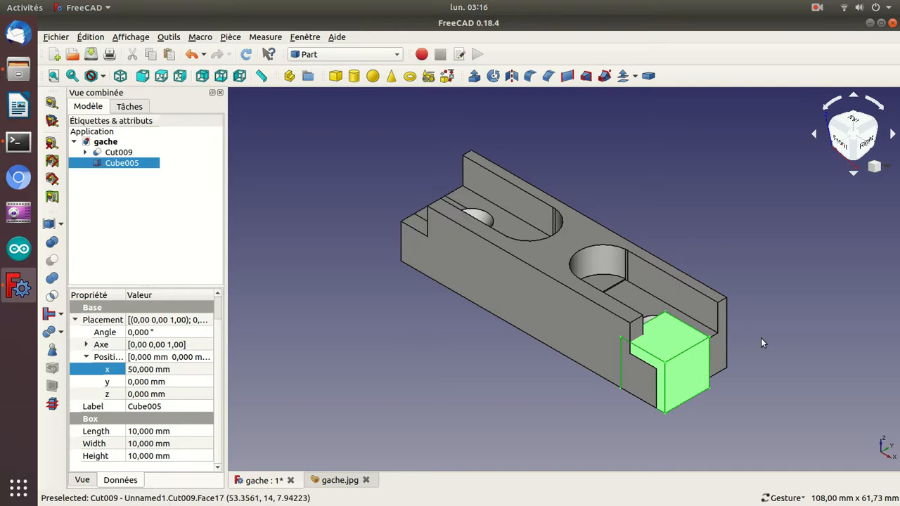
# Set the new cube's length to 60 mm and its x position to 0 mm
pyautogui.press('2')
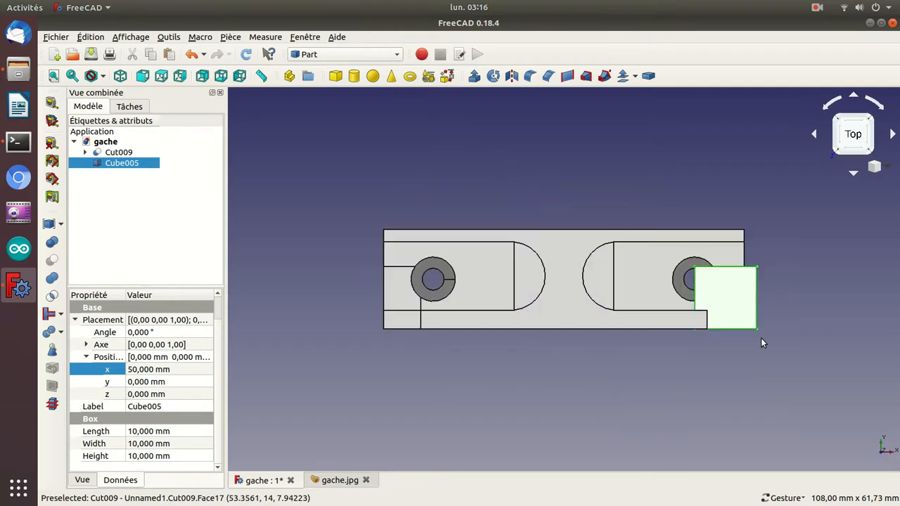
pyautogui.press('1')
pyautogui.press('3')
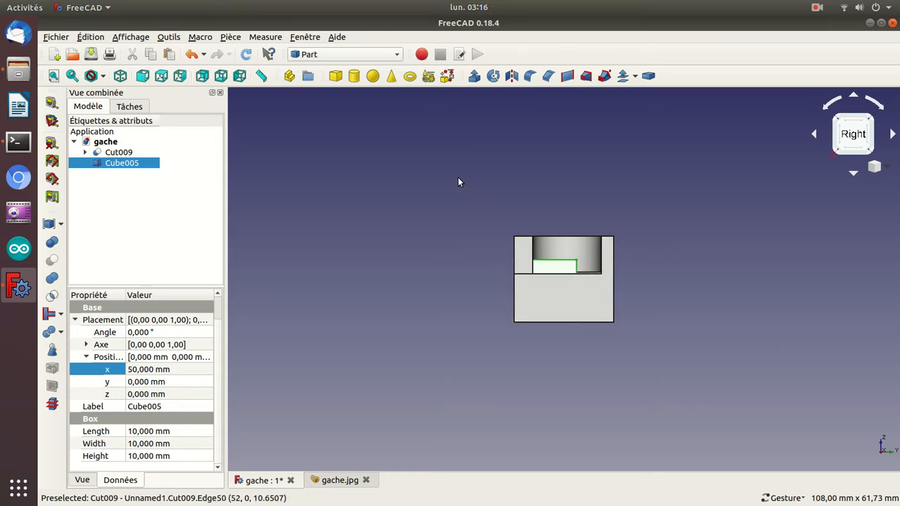
pyautogui.moveTo(458, 180); pyautogui.dragTo(462, 187)
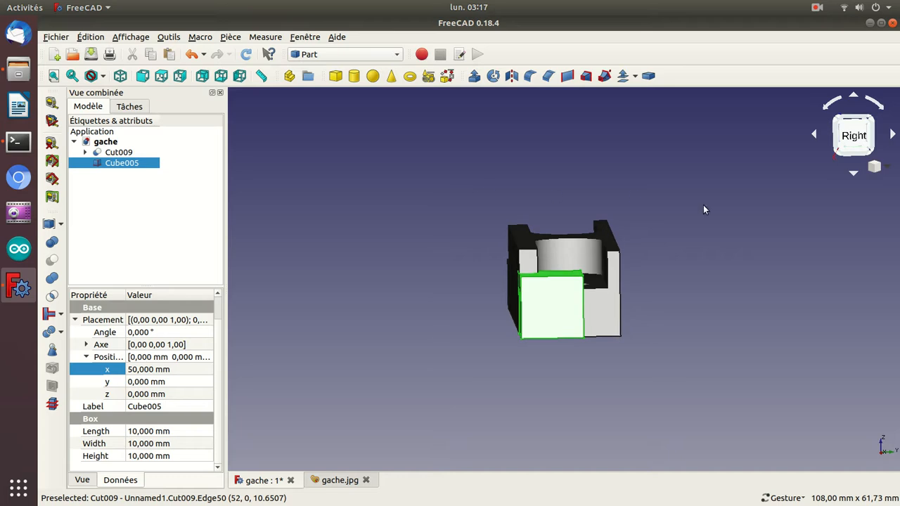
pyautogui.moveTo(657, 195); pyautogui.dragTo(642, 216)
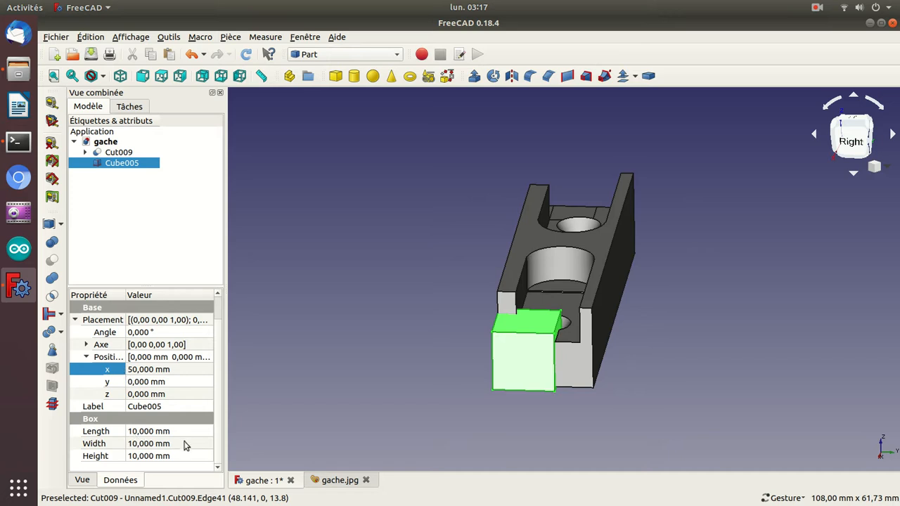
pyautogui.click(164, 432)
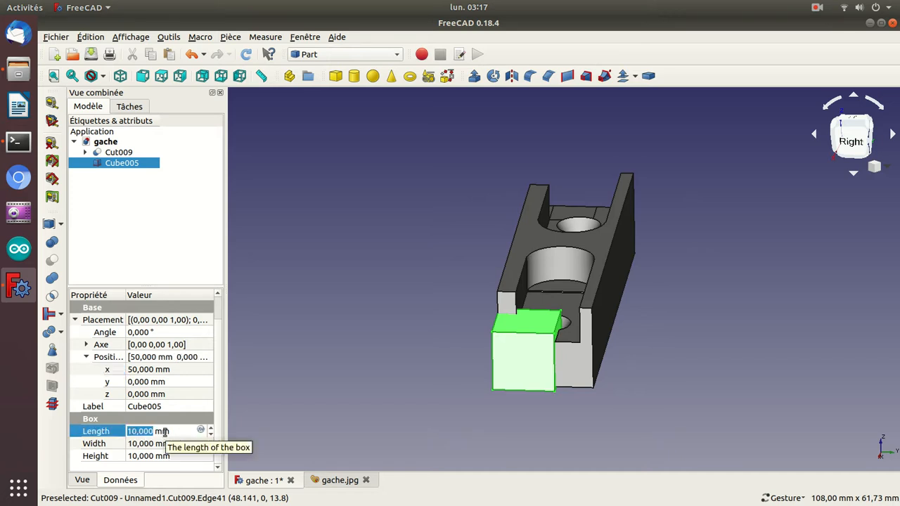
pyautogui.write('60')
pyautogui.press('Return')
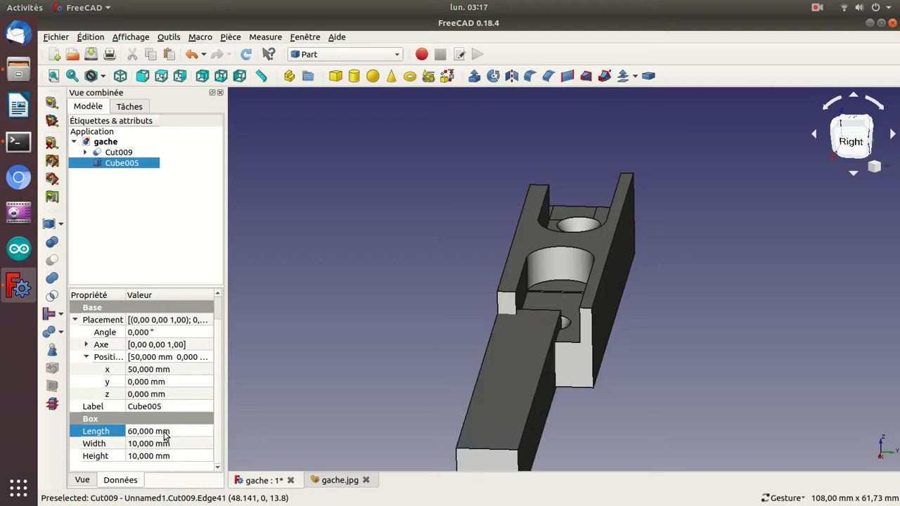
pyautogui.click(139, 370)
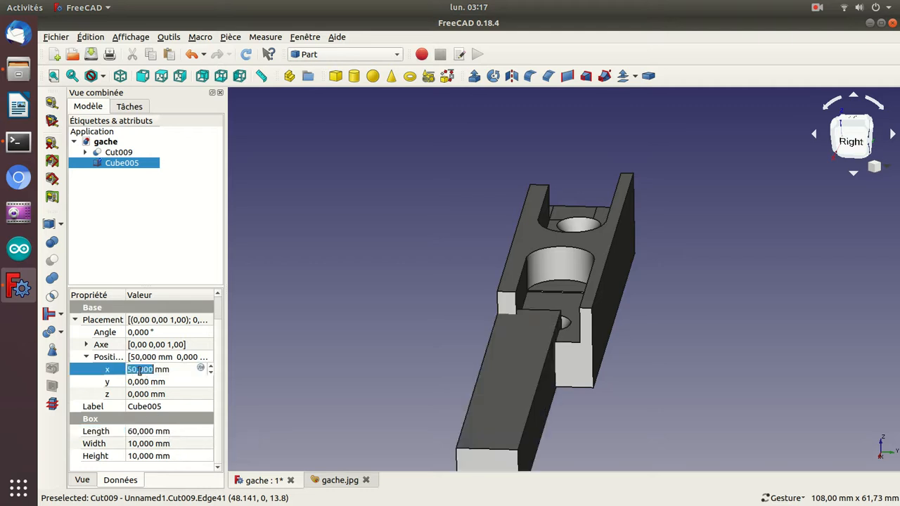
pyautogui.write('0')
pyautogui.press('Return')
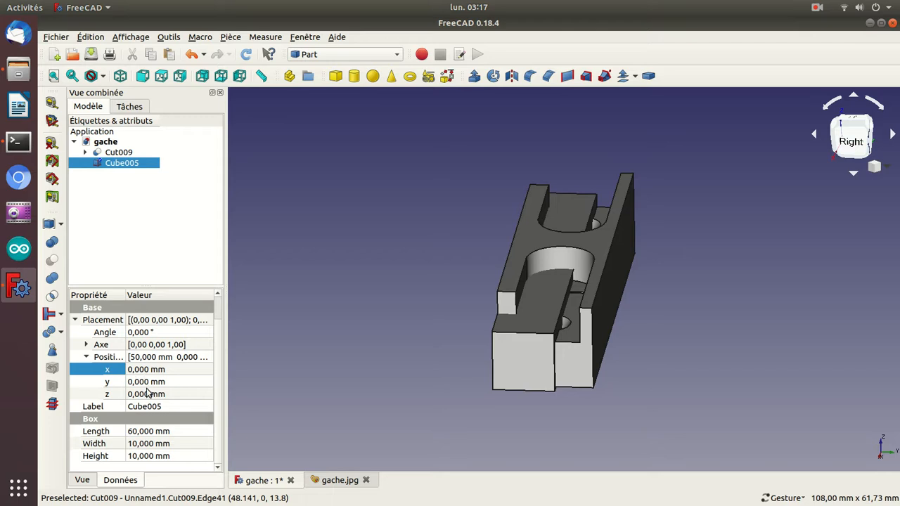
# Lower the cube beneath the plate by setting its z position to -7 mm
pyautogui.click(138, 394)
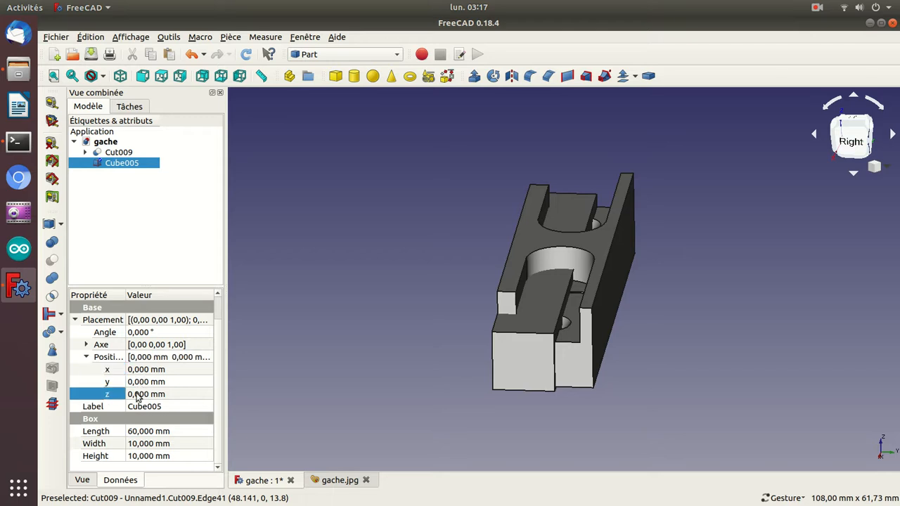
pyautogui.write('5')
pyautogui.scroll(-1, 138, 395)
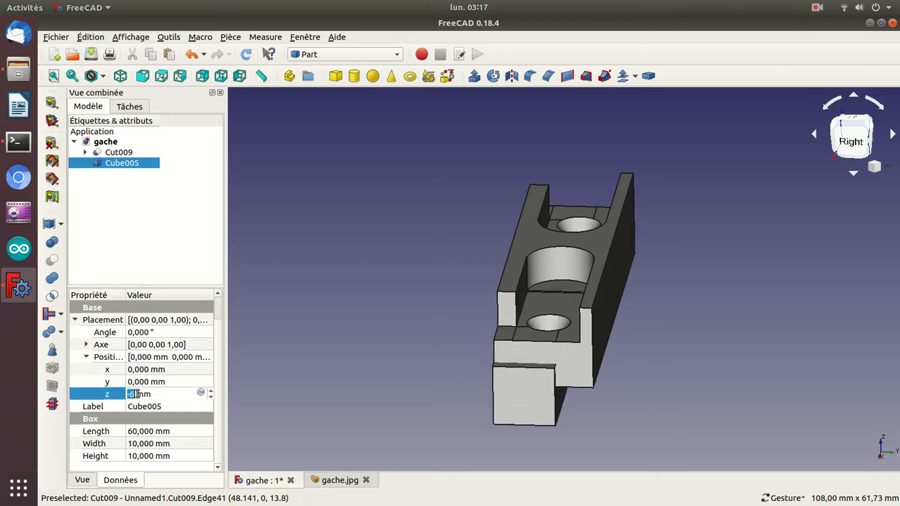
pyautogui.scroll(-1, 138, 395)
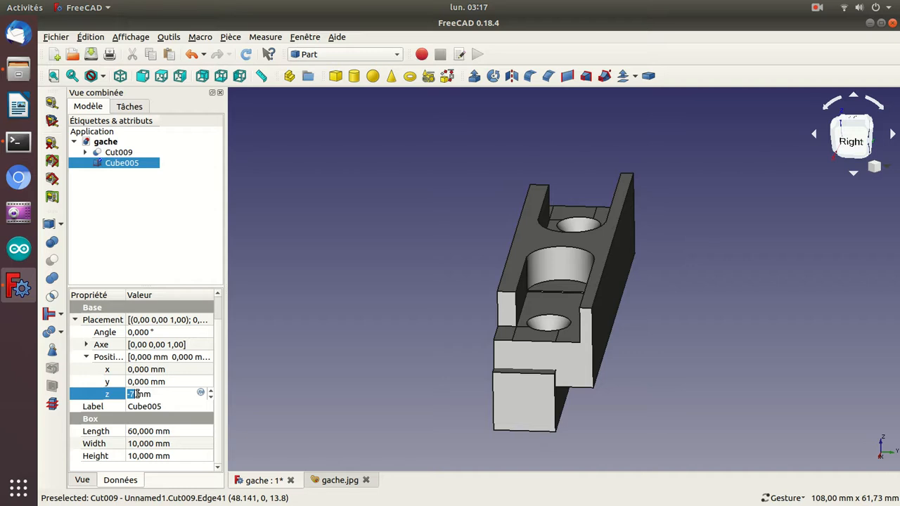
pyautogui.moveTo(422, 371); pyautogui.dragTo(420, 340)
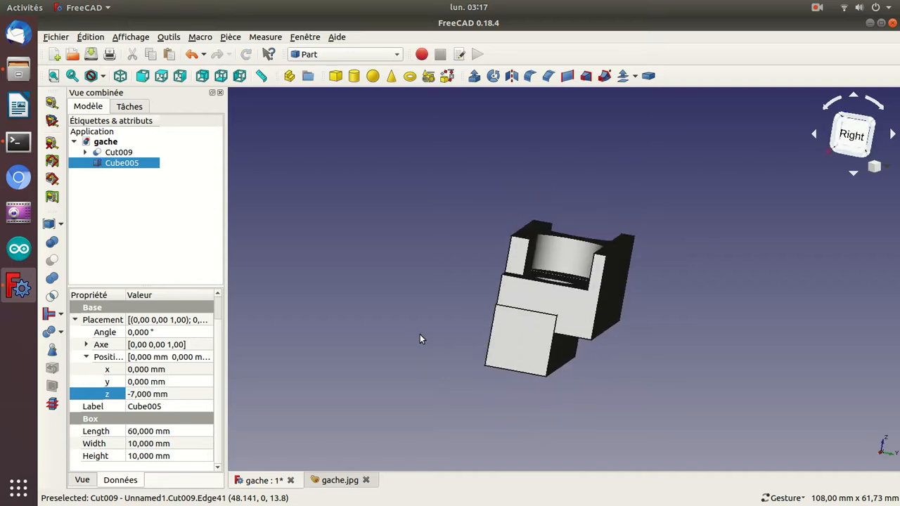
# Set the cube's x position to 1 mm and its y position to 6 mm
pyautogui.click(155, 369)
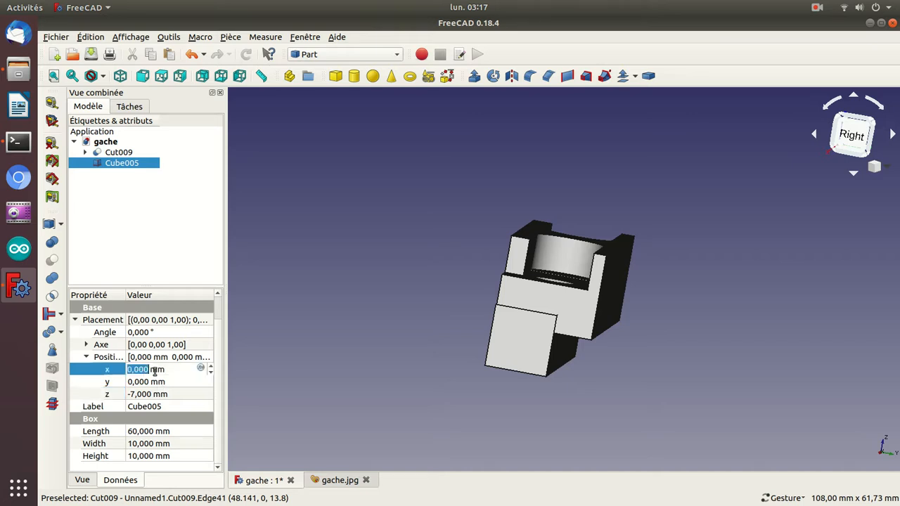
pyautogui.write('2')
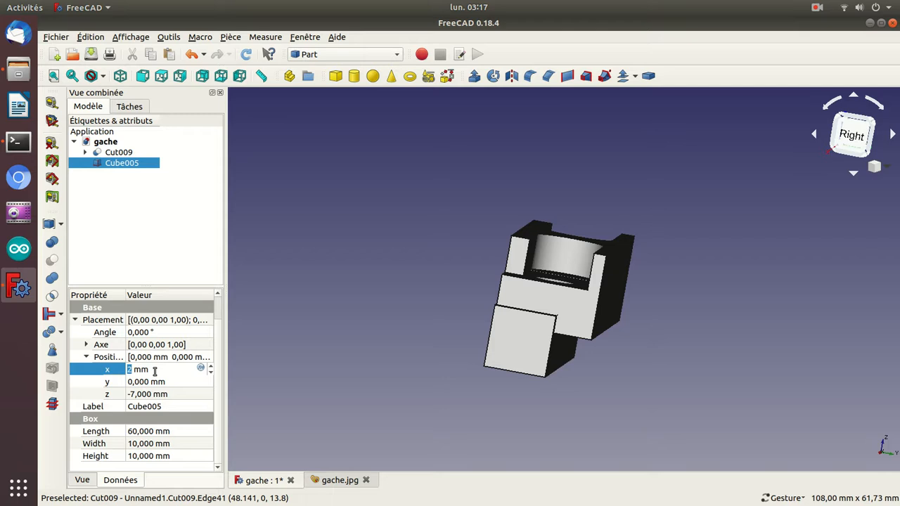
pyautogui.scroll(-2, 155, 372)
pyautogui.scroll(1, 155, 372)
pyautogui.click(132, 381)
pyautogui.scroll(3, 130, 381)
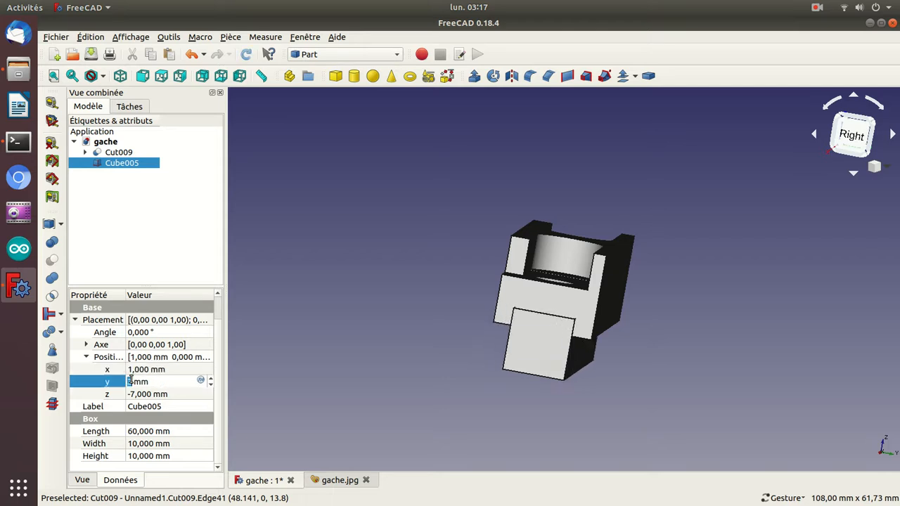
pyautogui.scroll(2, 131, 380)
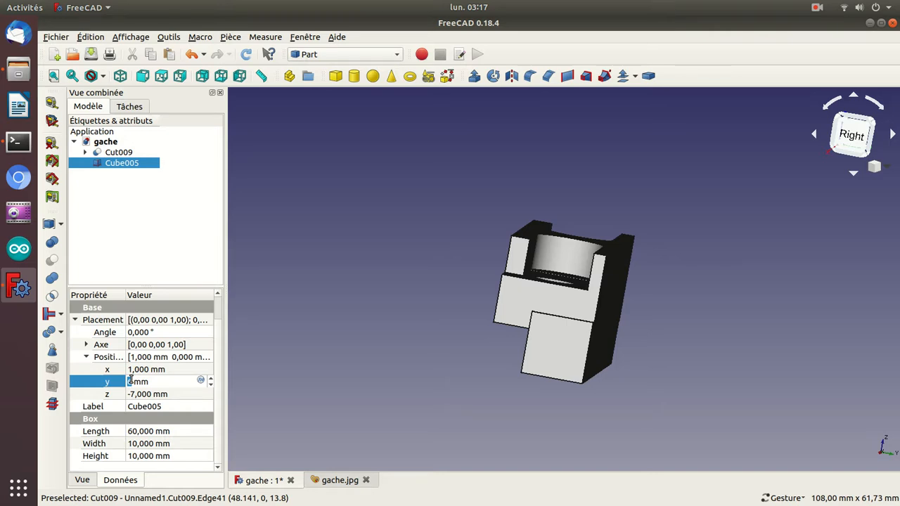
pyautogui.moveTo(409, 370); pyautogui.dragTo(478, 403)
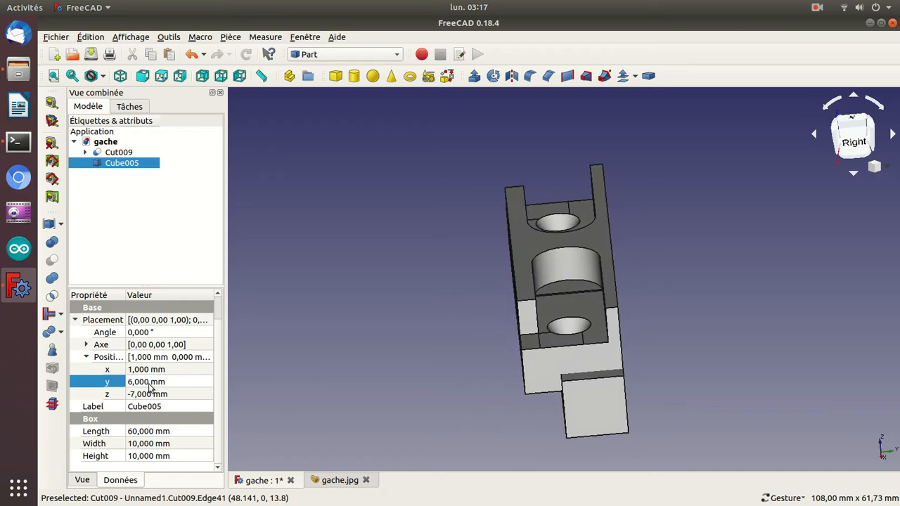
# Refine the cube's y position to 6.25 mm
pyautogui.click(139, 382)
pyautogui.doubleClick(140, 382)
pyautogui.click(139, 381)
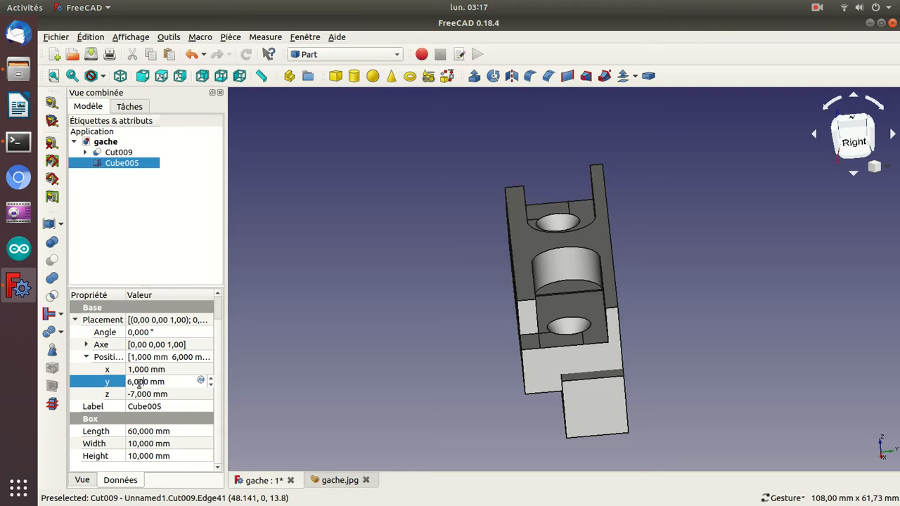
pyautogui.press('Delete')
pyautogui.press('Delete')
pyautogui.press('Delete')
pyautogui.write('250')
pyautogui.press('Return')
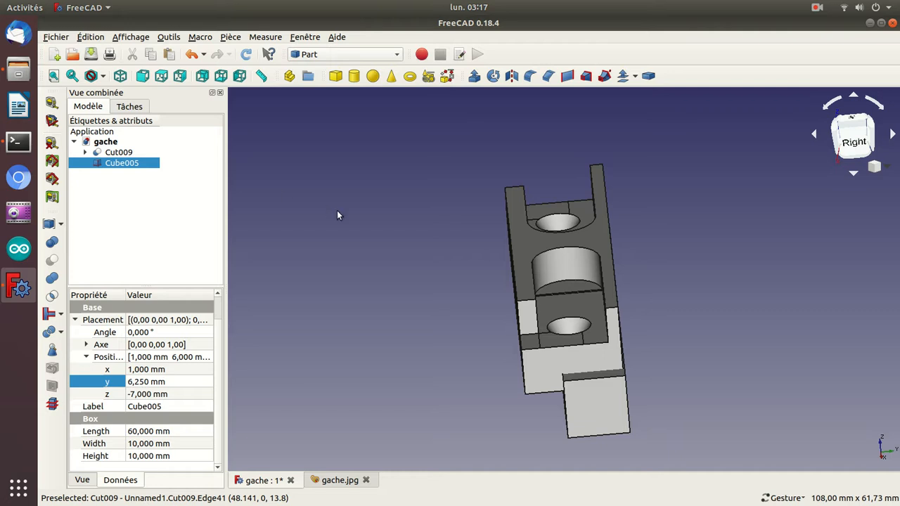
# Set the cube's length to 62 mm and its x position to -1 mm so it overshoots the plate's ends
pyautogui.moveTo(338, 211); pyautogui.dragTo(647, 267)
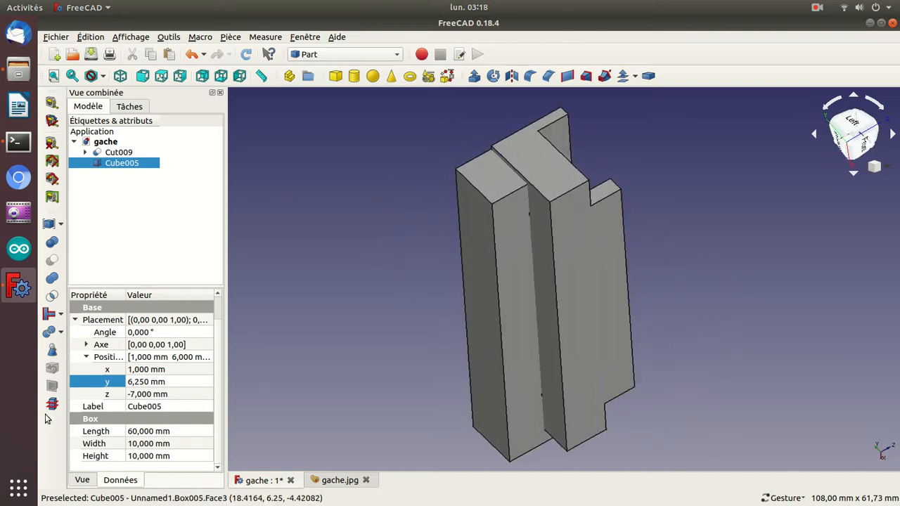
pyautogui.click(138, 432)
pyautogui.write('62')
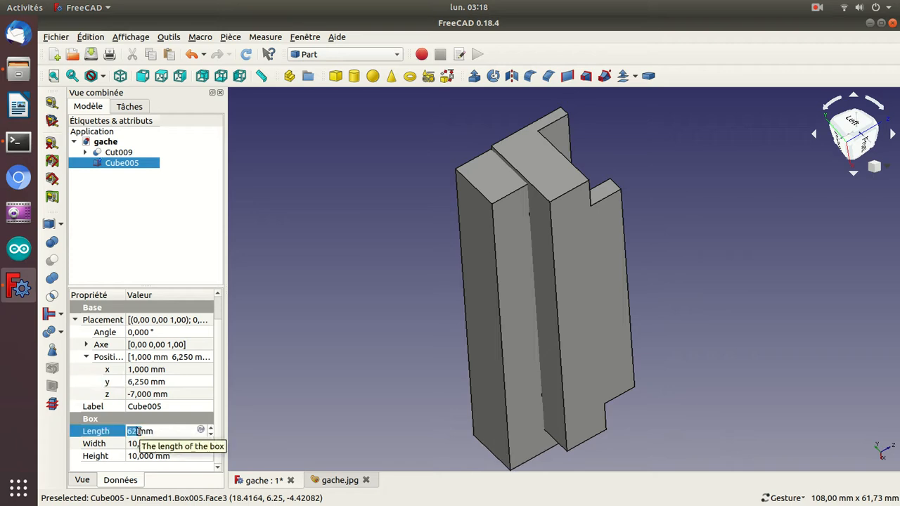
pyautogui.click(143, 371)
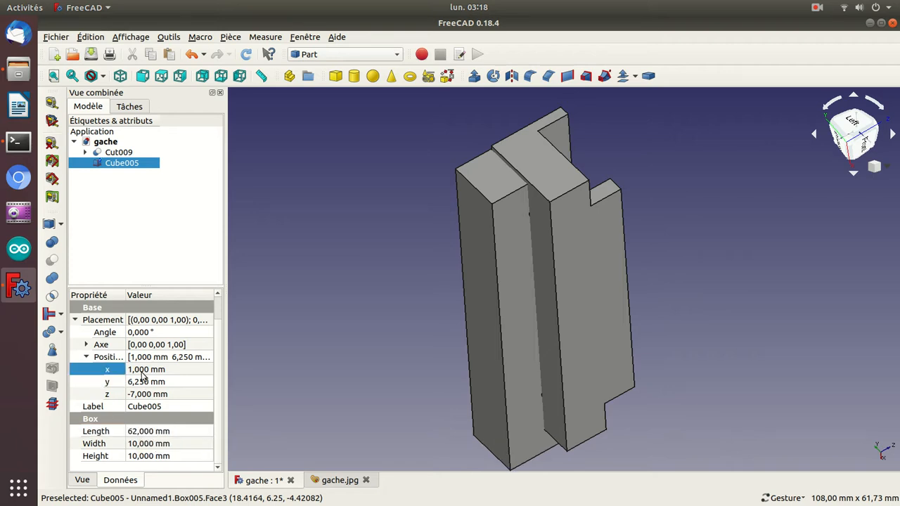
pyautogui.scroll(2, 142, 373)
pyautogui.scroll(-4, 142, 373)
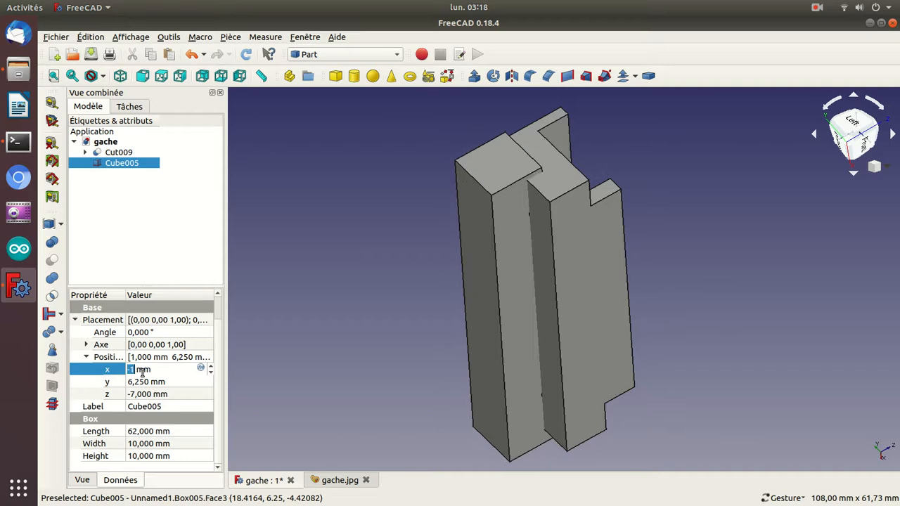
pyautogui.press('Return')
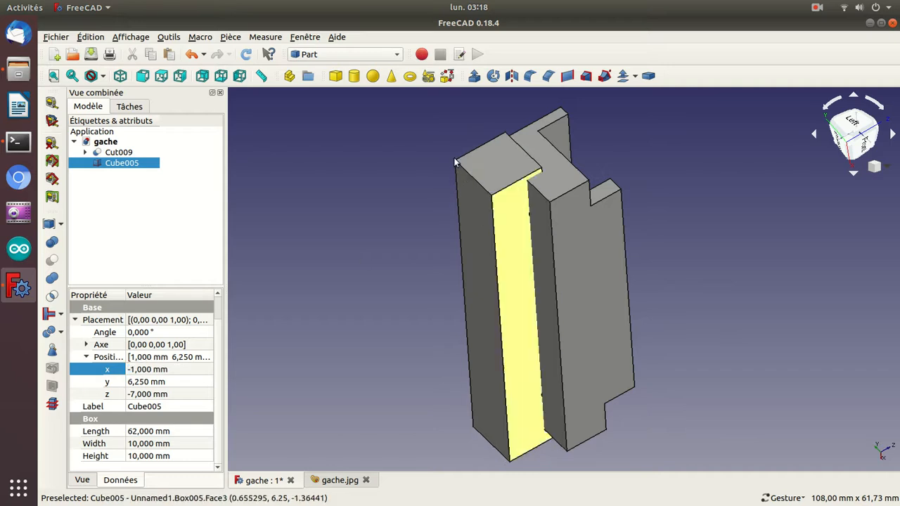
# Cut the cube from the plate body to form the lengthwise step on the underside, and inspect the result
pyautogui.moveTo(404, 155); pyautogui.dragTo(398, 287)
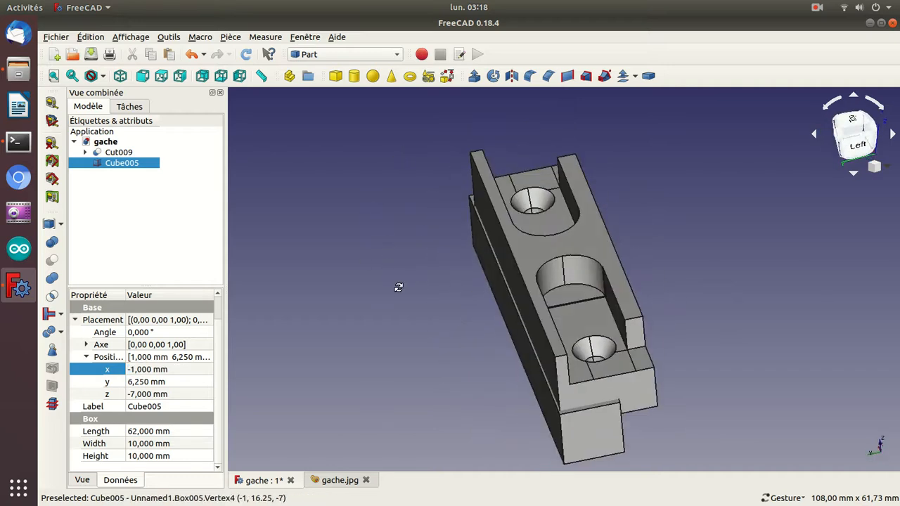
pyautogui.click(124, 159)
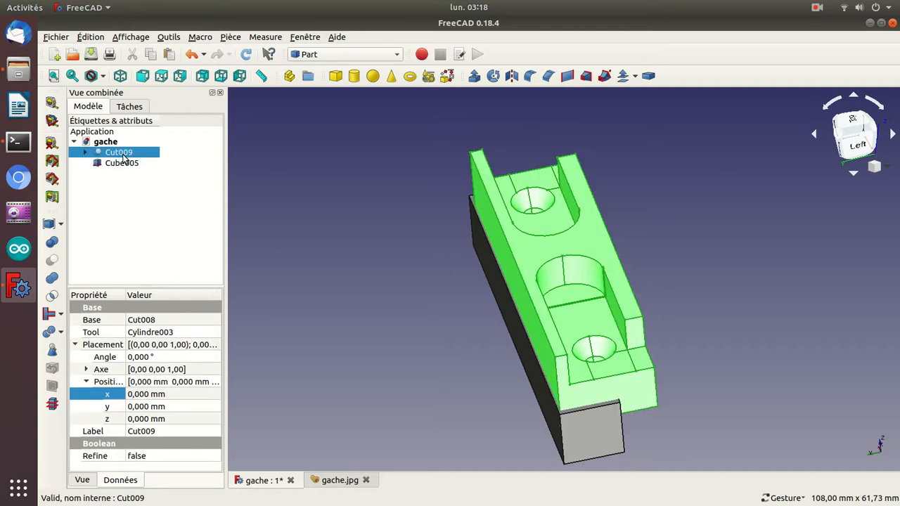
pyautogui.keyDown('ctrl'); pyautogui.click(123, 164); pyautogui.keyUp('ctrl')
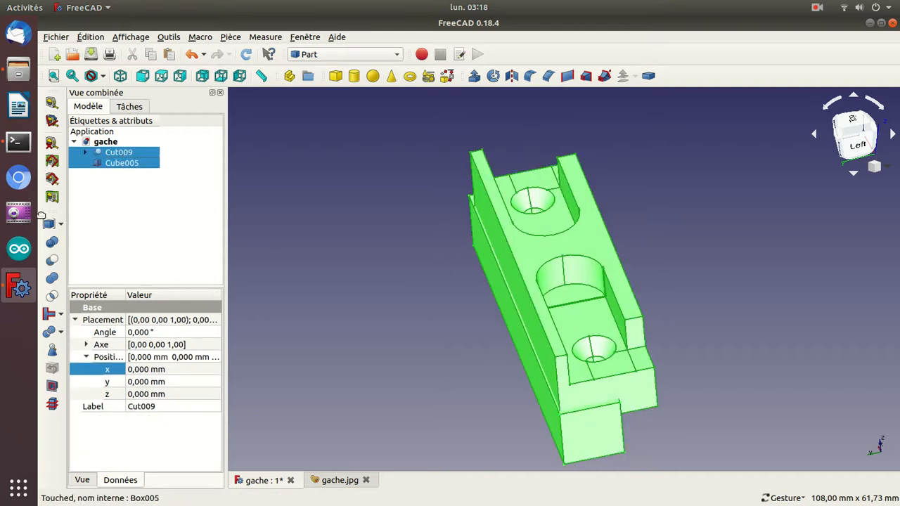
pyautogui.click(52, 261)
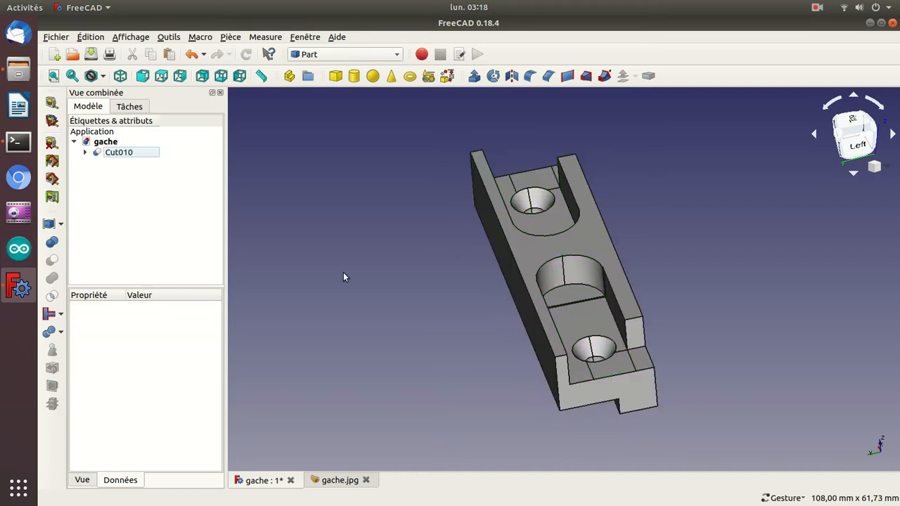
pyautogui.moveTo(701, 273); pyautogui.dragTo(802, 308)
pyautogui.moveTo(433, 375); pyautogui.dragTo(315, 245)
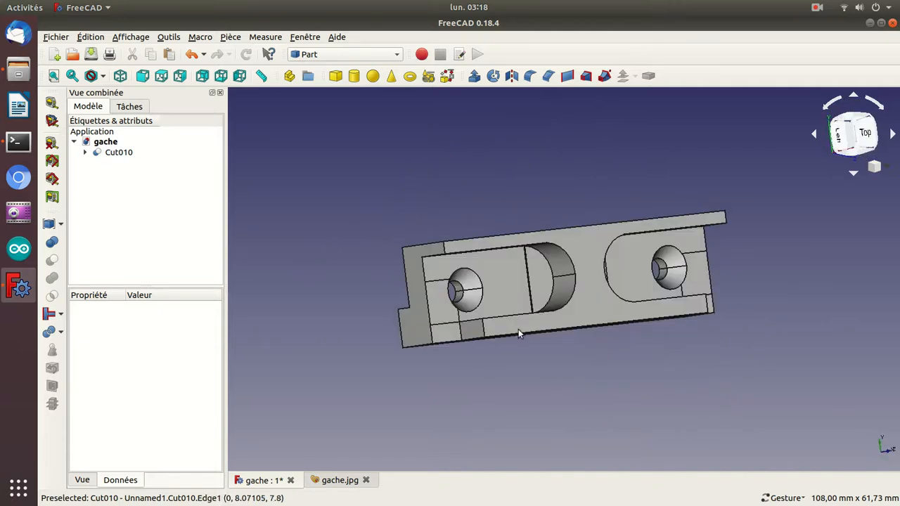
# Add a cube for the next underside feature in the reference, with length 60 mm, width 3 mm and height 3 mm
pyautogui.moveTo(587, 370); pyautogui.dragTo(401, 292)
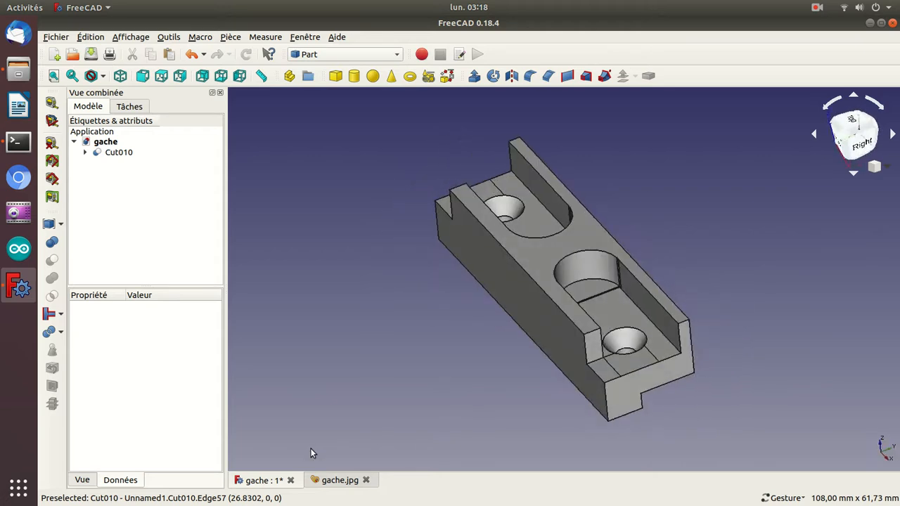
pyautogui.click(338, 483)
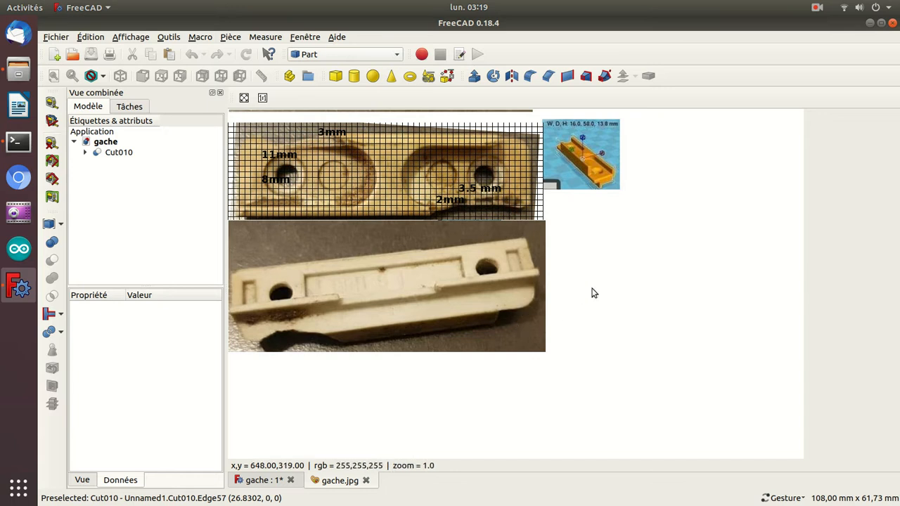
pyautogui.click(261, 481)
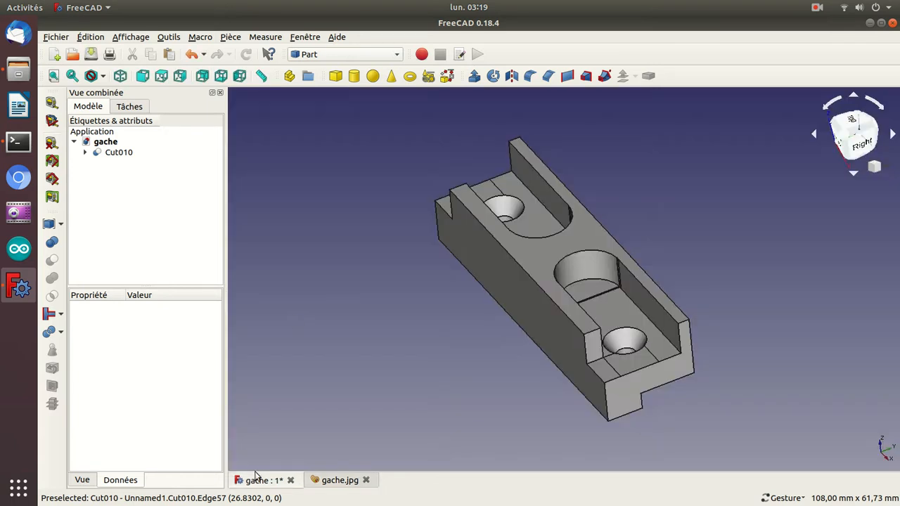
pyautogui.click(336, 78)
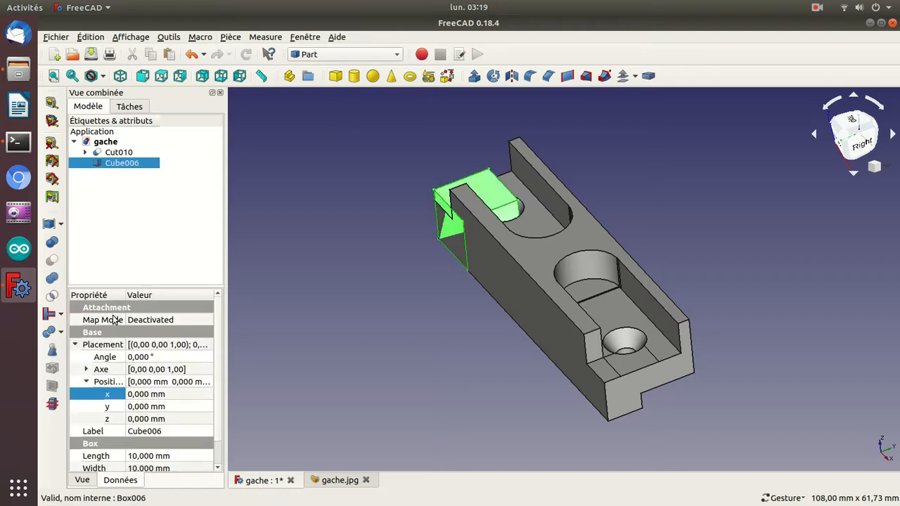
pyautogui.scroll(-1, 214, 356)
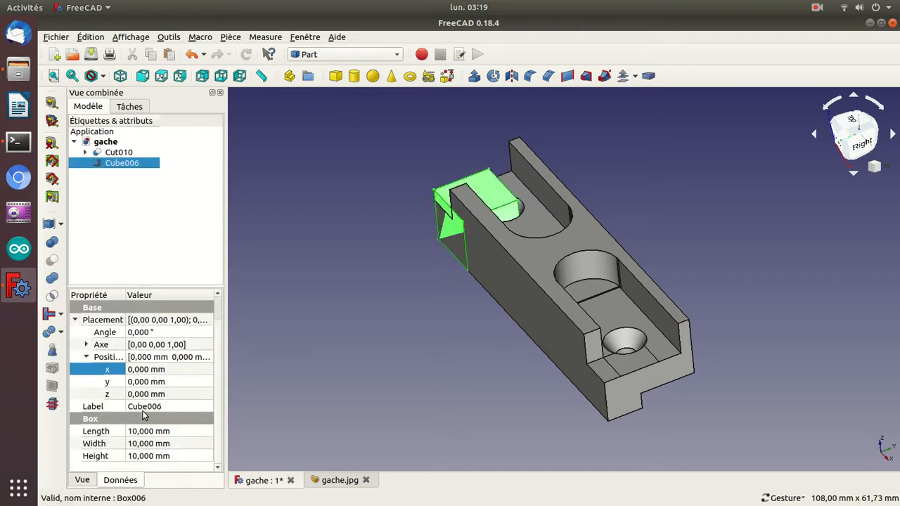
pyautogui.click(134, 431)
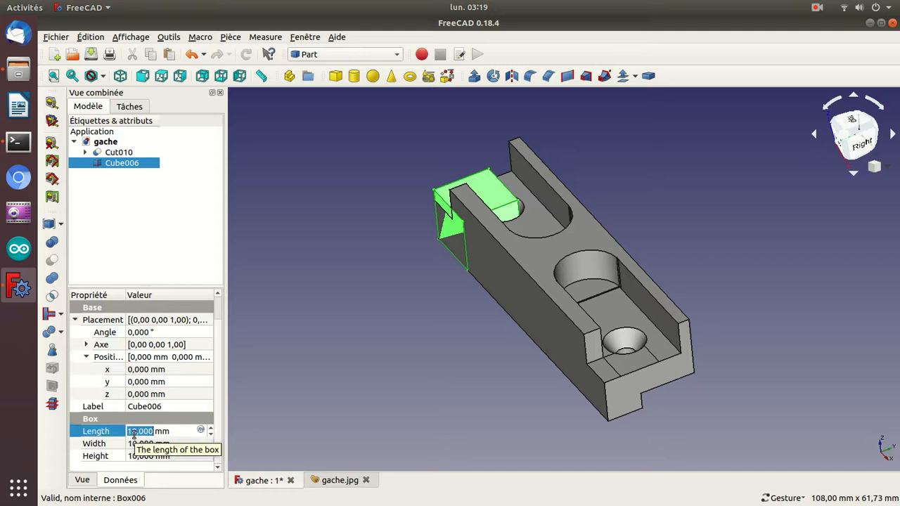
pyautogui.write('60')
pyautogui.press('Return')
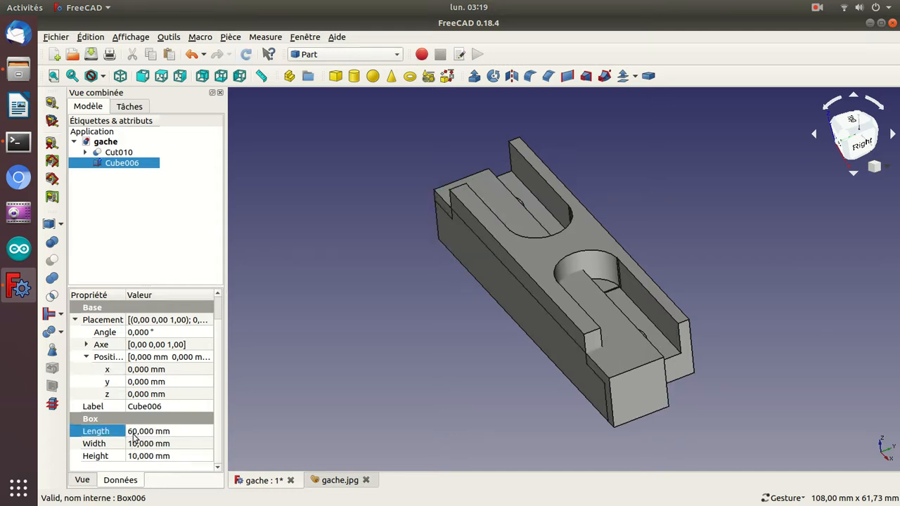
pyautogui.click(135, 444)
pyautogui.write('3')
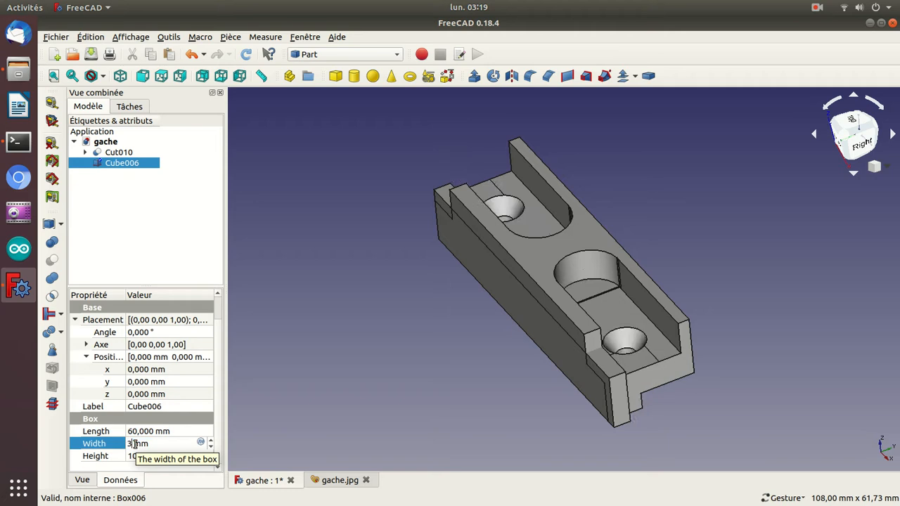
pyautogui.click(134, 457)
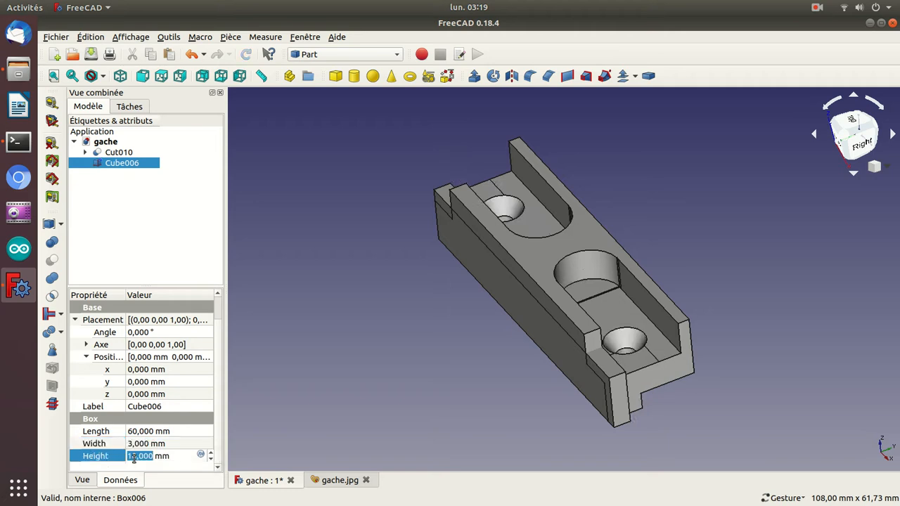
pyautogui.write('3')
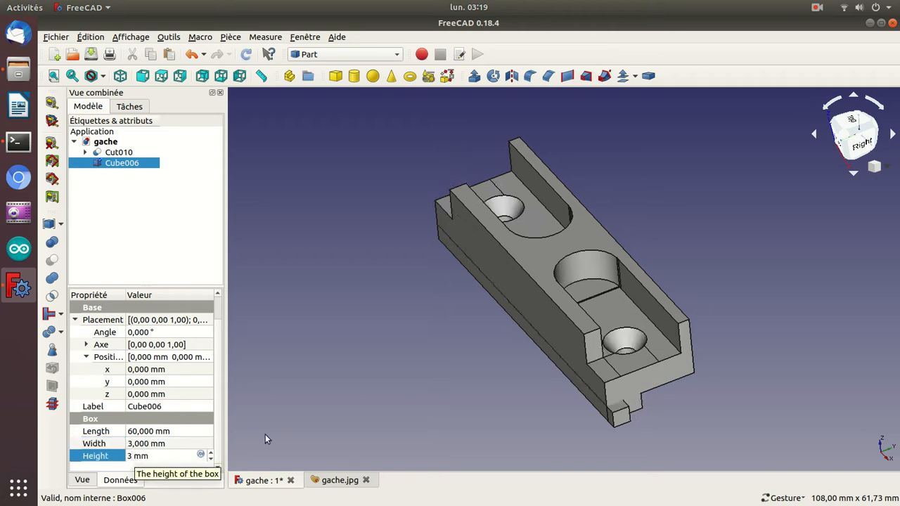
# Show the hidden cube that cuts the plate's underside step and set its width to 11 mm
pyautogui.moveTo(436, 405); pyautogui.dragTo(363, 312)
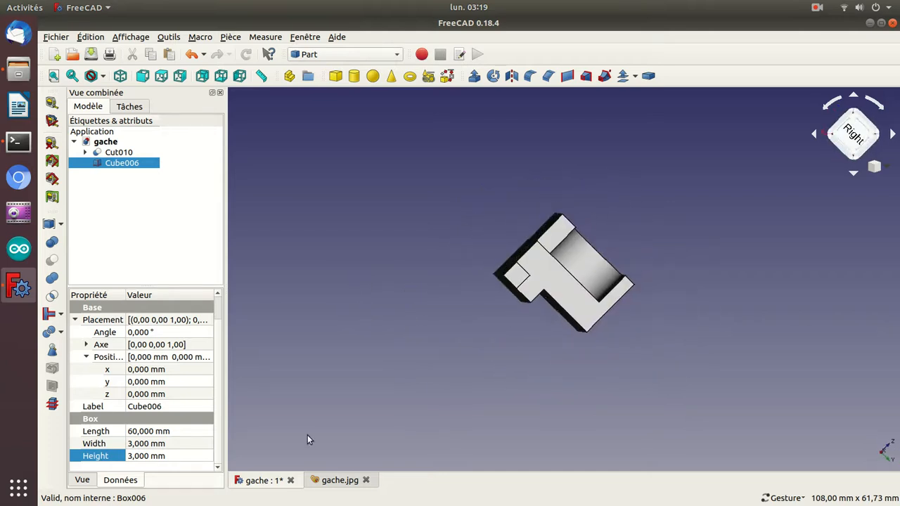
pyautogui.click(327, 481)
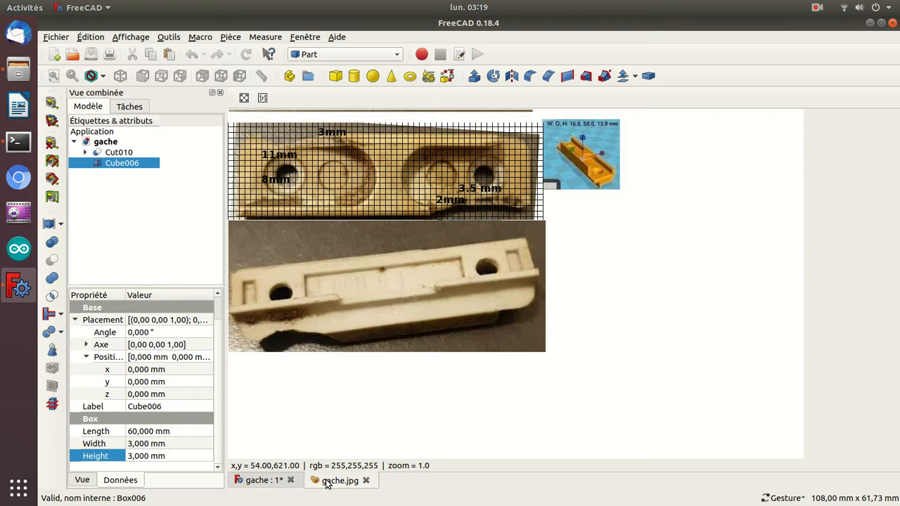
pyautogui.click(86, 152)
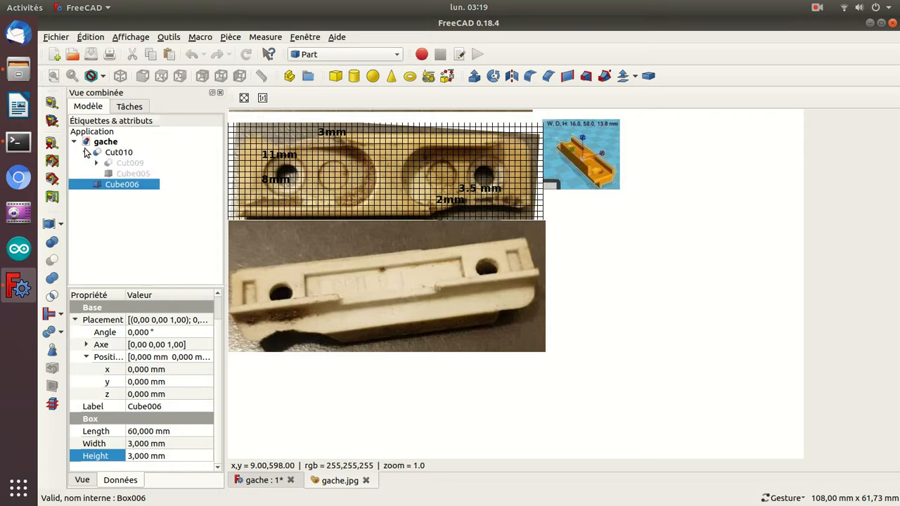
pyautogui.click(113, 174)
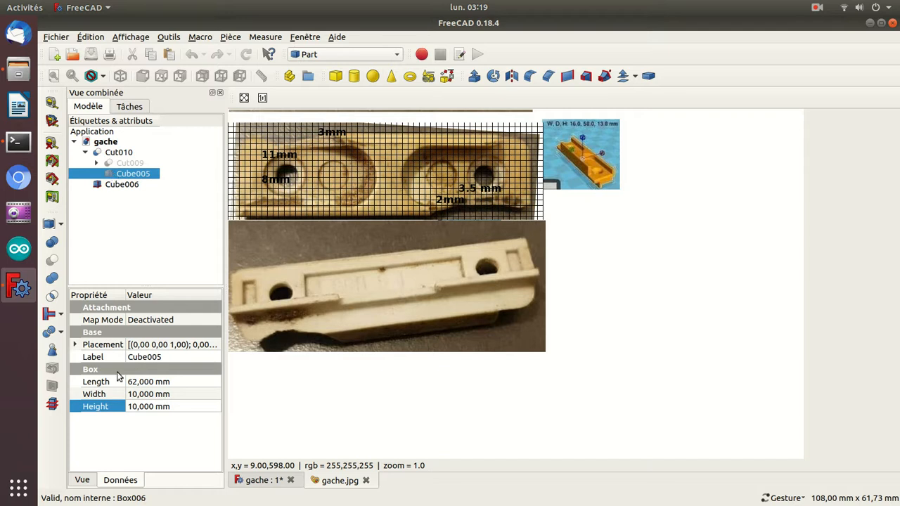
pyautogui.click(136, 397)
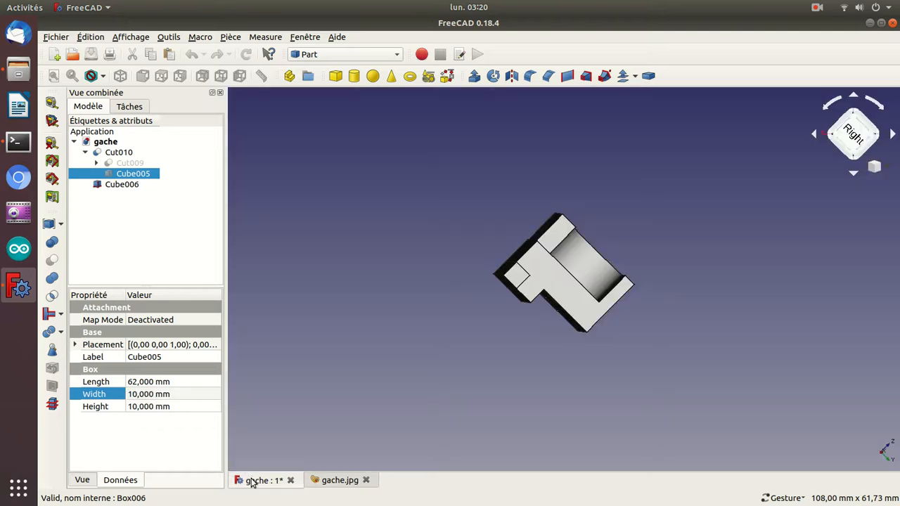
pyautogui.click(251, 480)
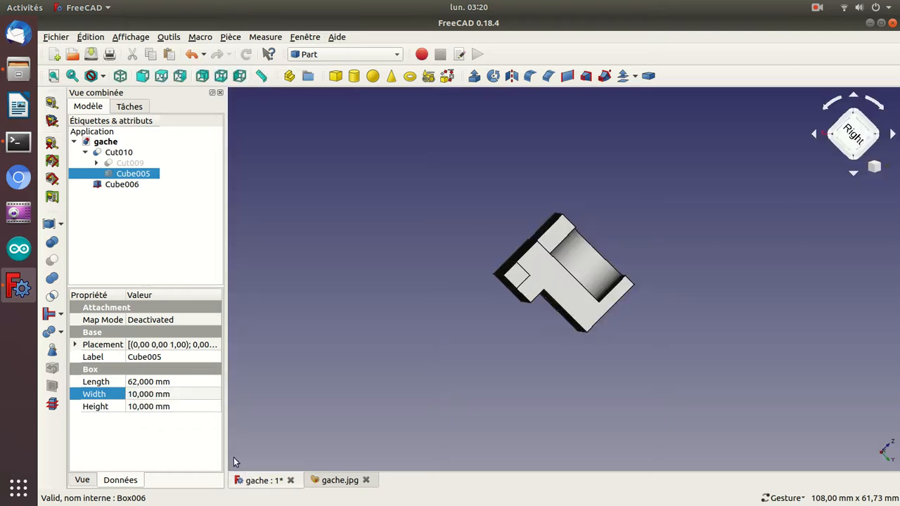
pyautogui.press('space')
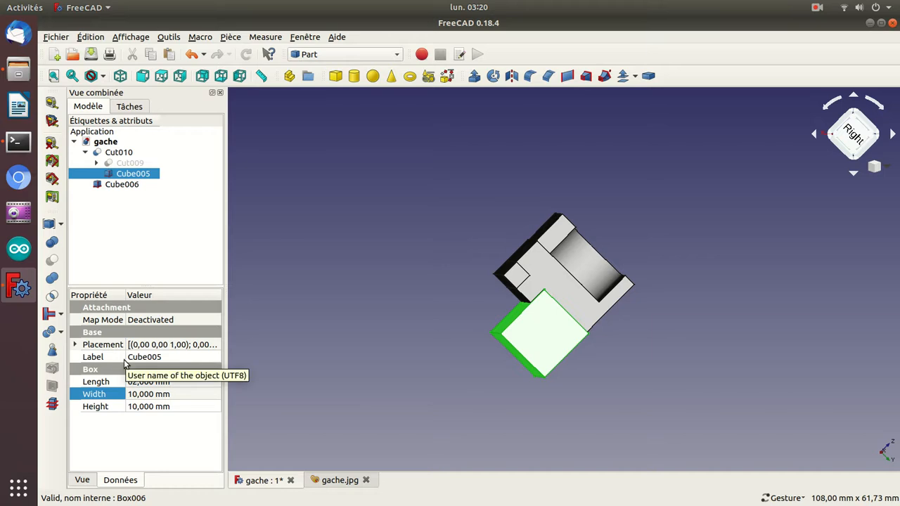
pyautogui.click(144, 394)
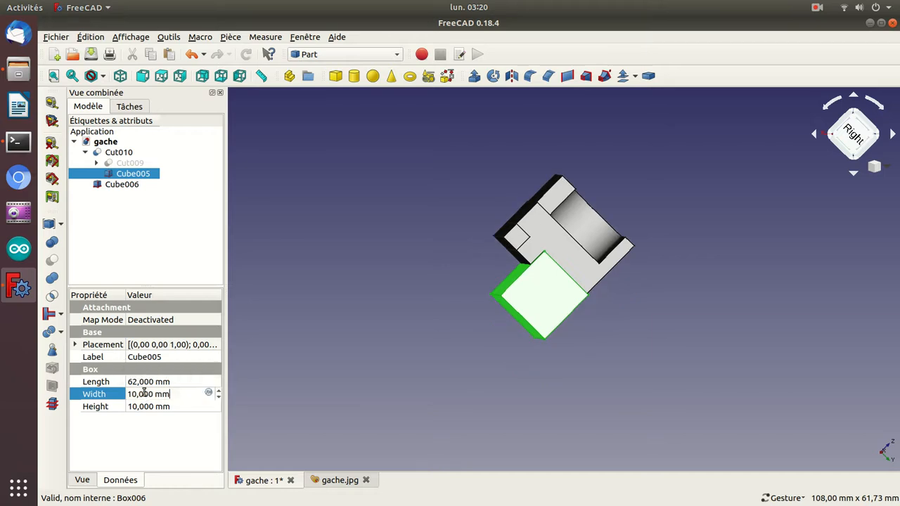
pyautogui.scroll(1, 143, 394)
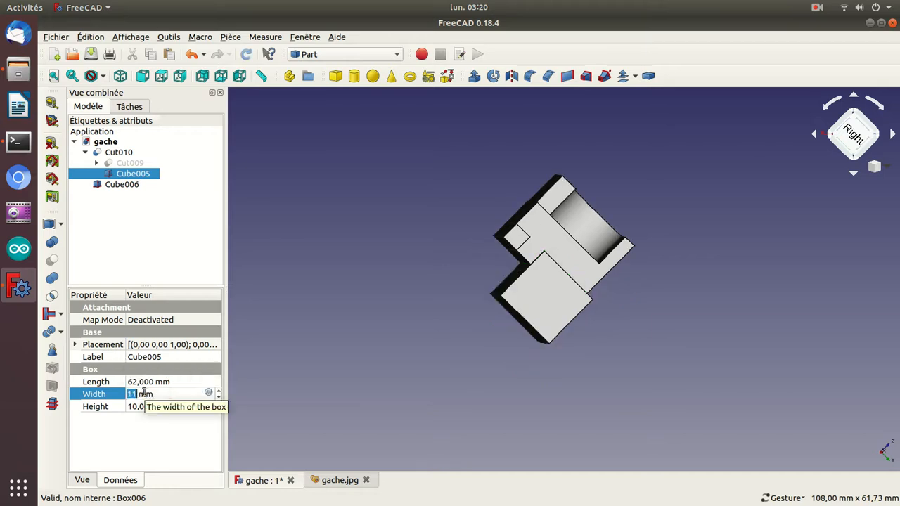
# Set the underside cutting cube's y position to 5.25 mm, hide it again, and inspect the updated cut
pyautogui.click(75, 344)
pyautogui.click(86, 381)
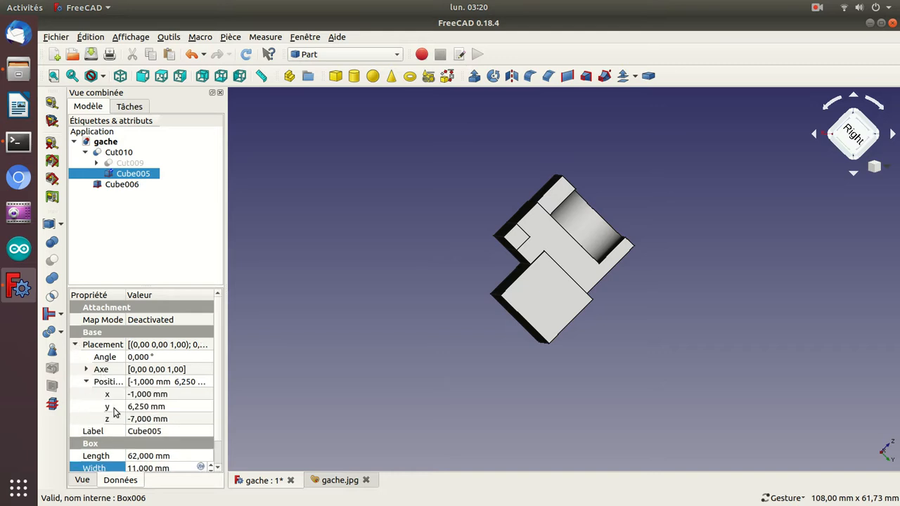
pyautogui.click(141, 406)
pyautogui.scroll(-1, 141, 406)
pyautogui.press('Return')
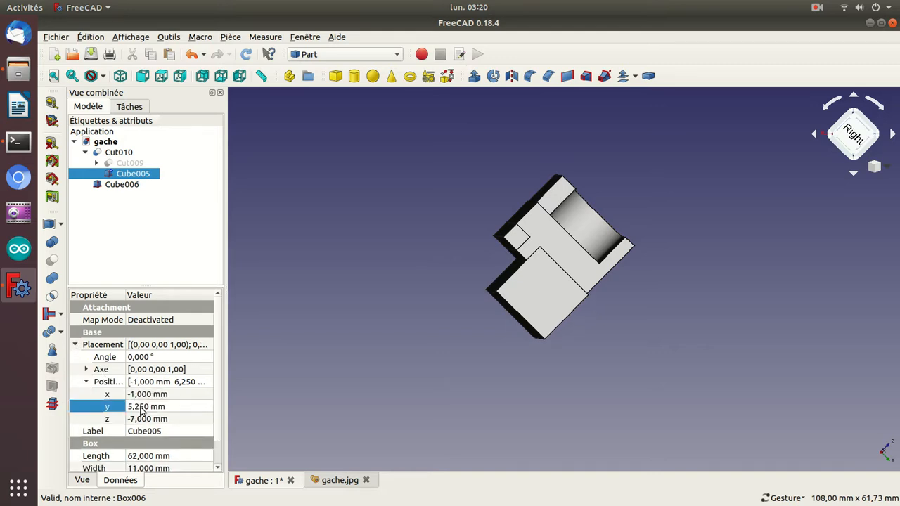
pyautogui.click(86, 152)
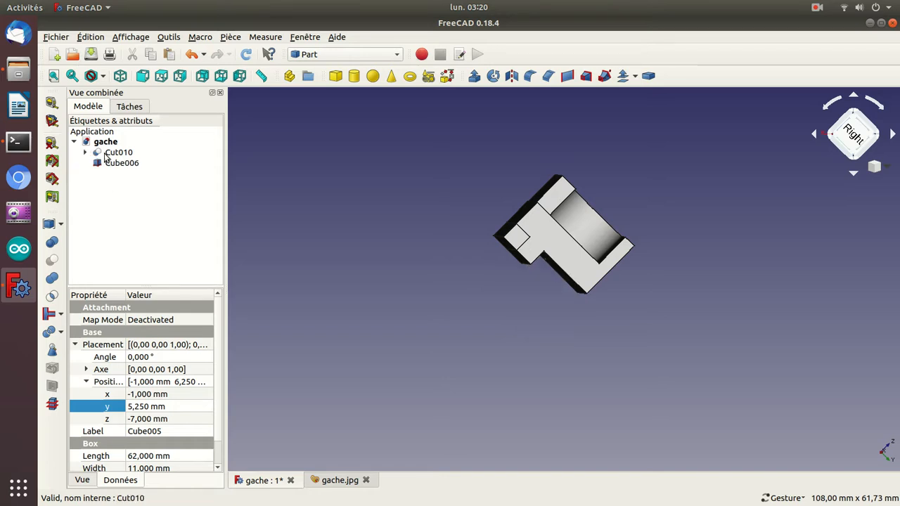
pyautogui.doubleClick(105, 155)
pyautogui.click(170, 133)
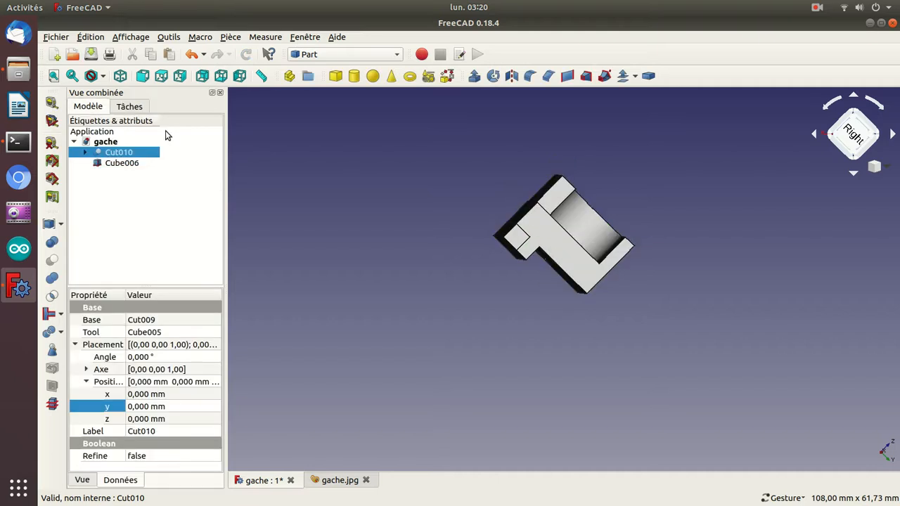
pyautogui.moveTo(694, 339); pyautogui.dragTo(883, 339)
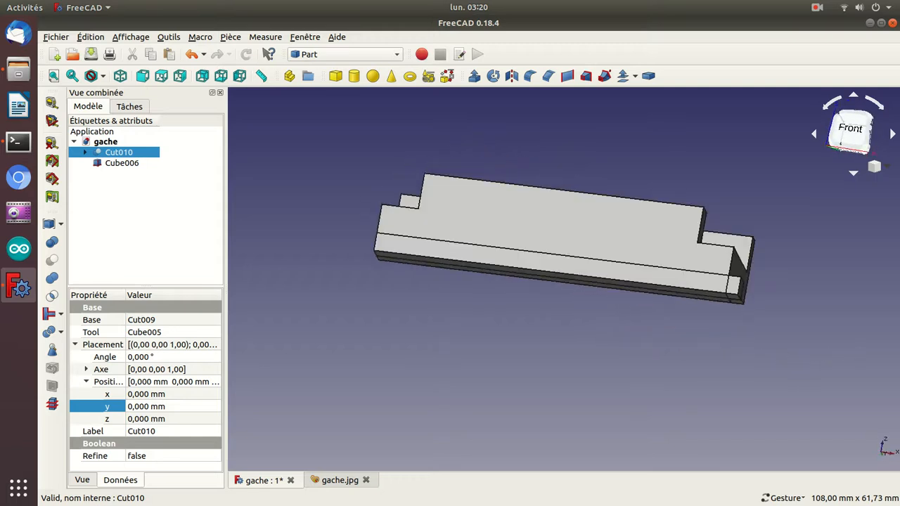
# Set the x position of the small 3 mm wide cube to -1 mm and duplicate the cube
pyautogui.click(132, 167)
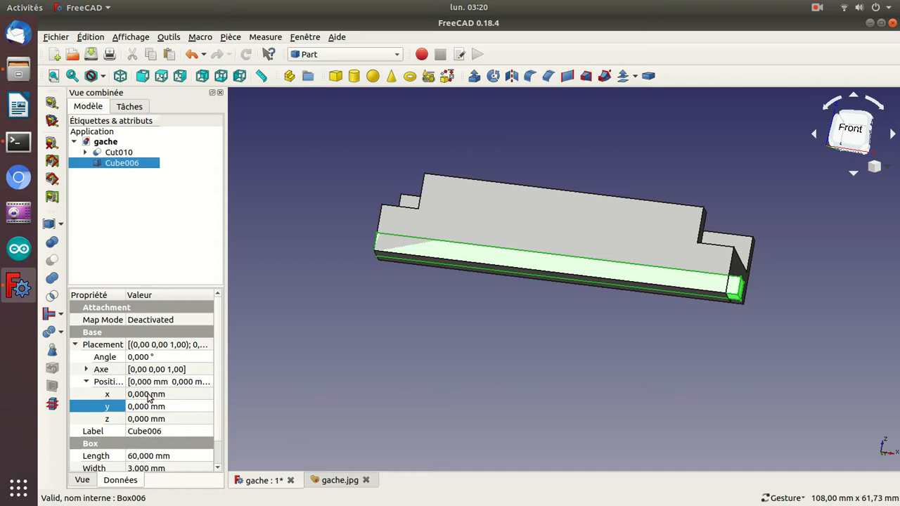
pyautogui.click(146, 395)
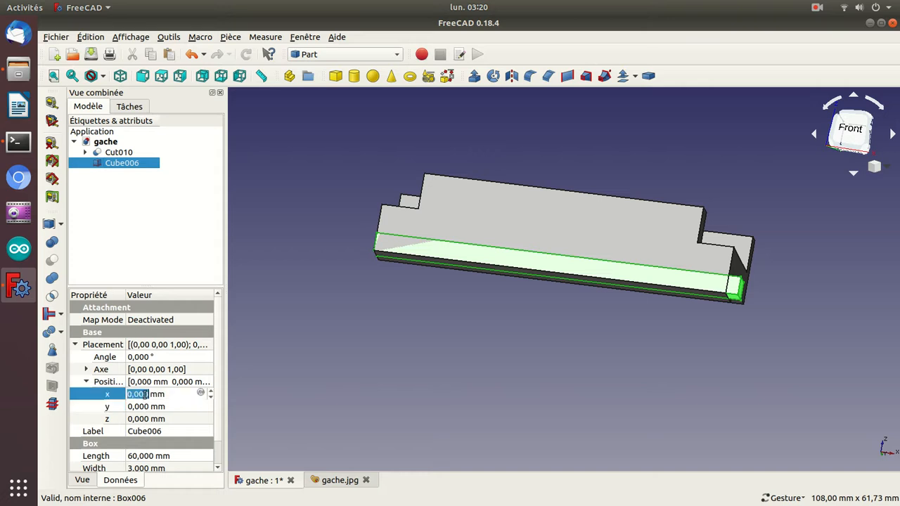
pyautogui.write('-1')
pyautogui.press('Return')
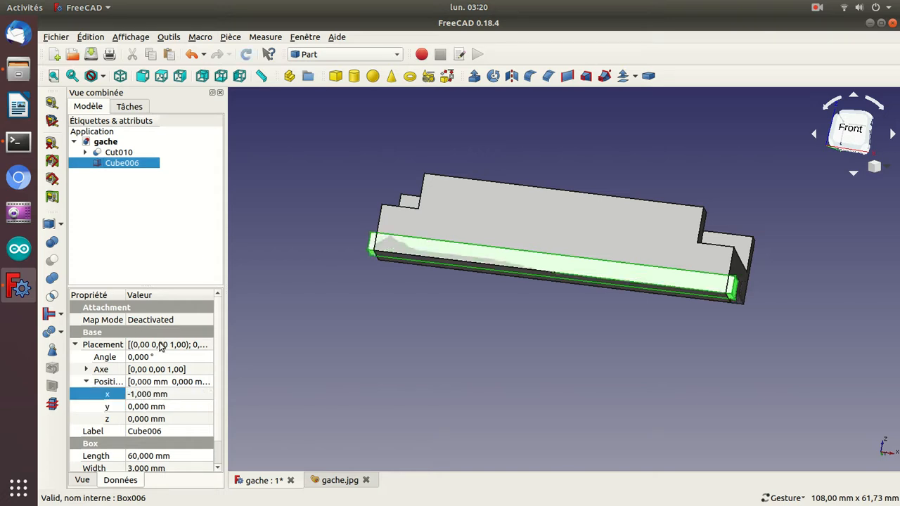
pyautogui.click(173, 219)
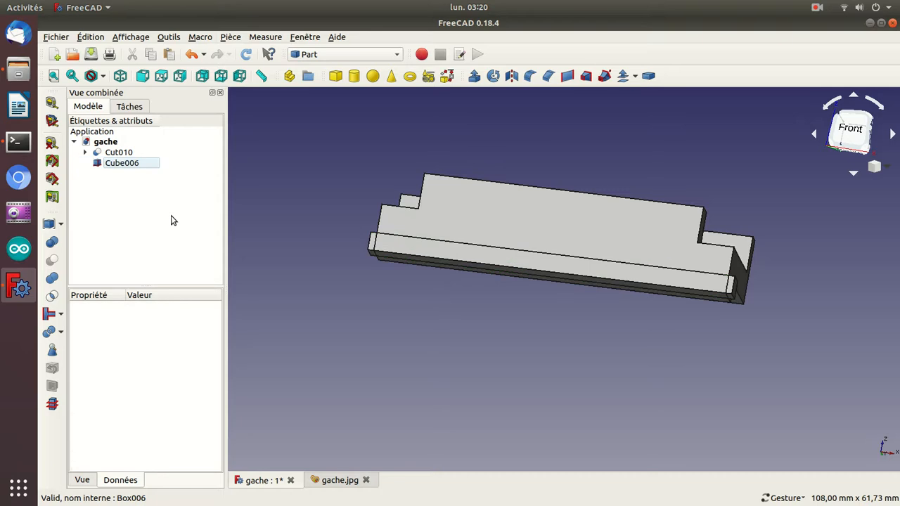
pyautogui.click(120, 162)
pyautogui.hotkey('ctrl', 'v')
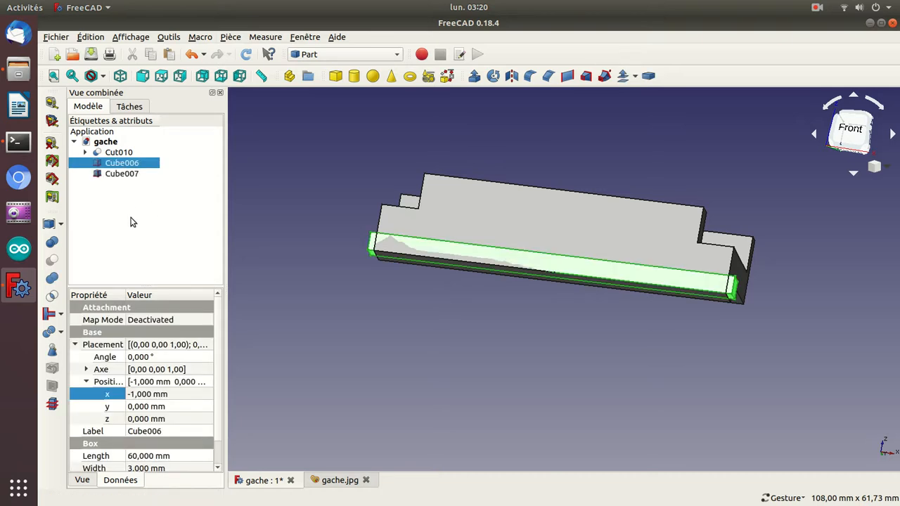
# Set the rotation axis of the original 3 mm wide cube to X in its placement
pyautogui.moveTo(522, 411); pyautogui.dragTo(460, 364)
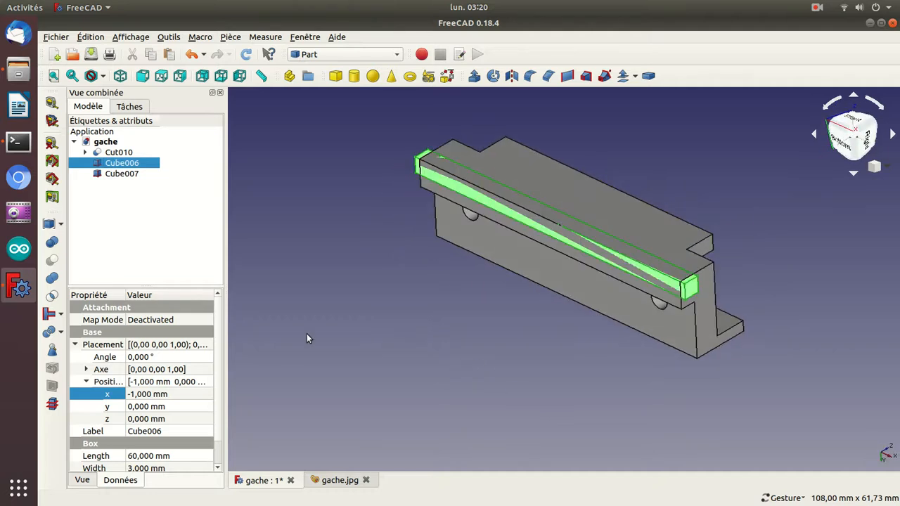
pyautogui.click(200, 347)
pyautogui.click(205, 345)
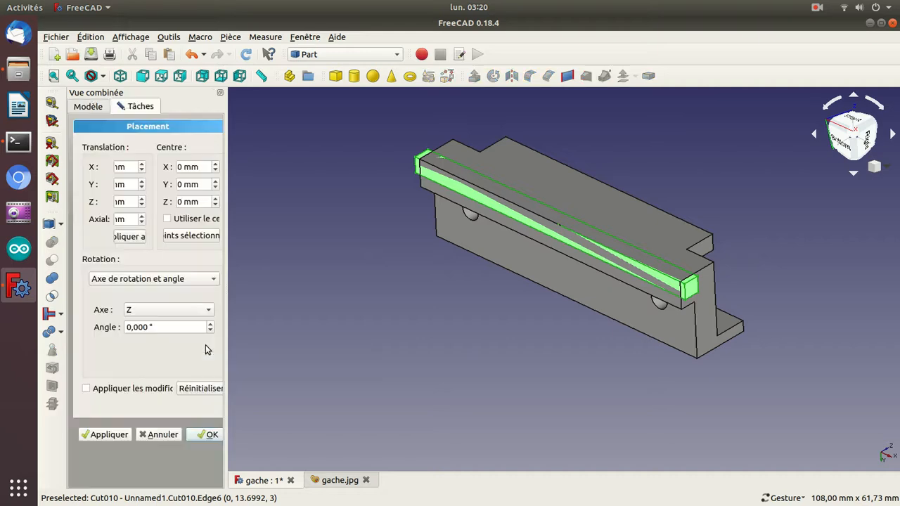
pyautogui.click(202, 309)
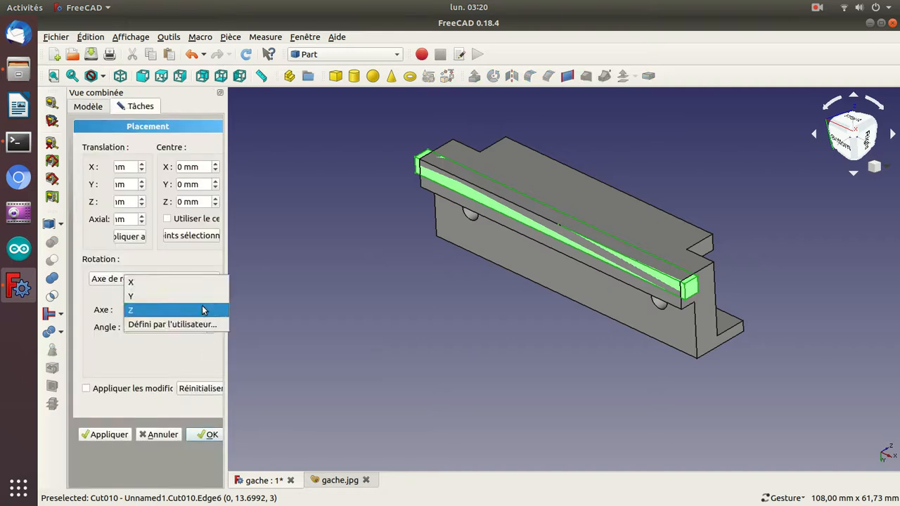
pyautogui.click(188, 285)
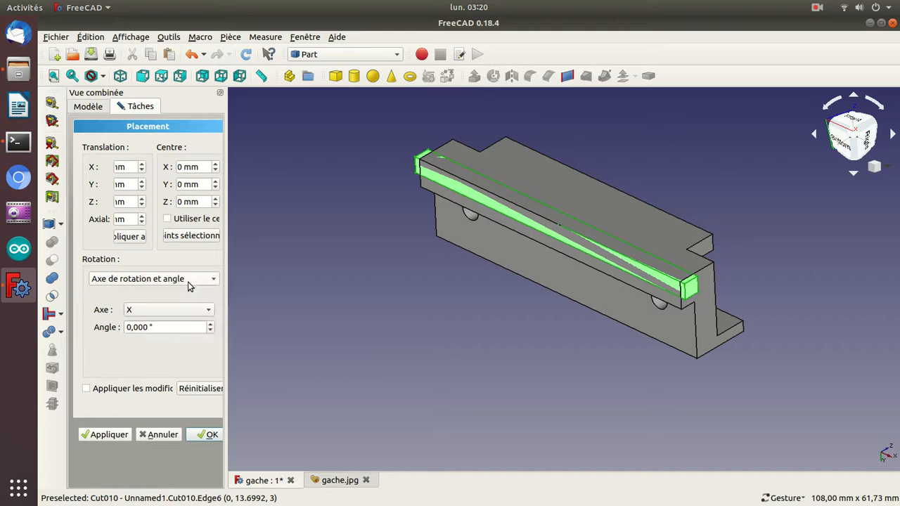
pyautogui.click(203, 433)
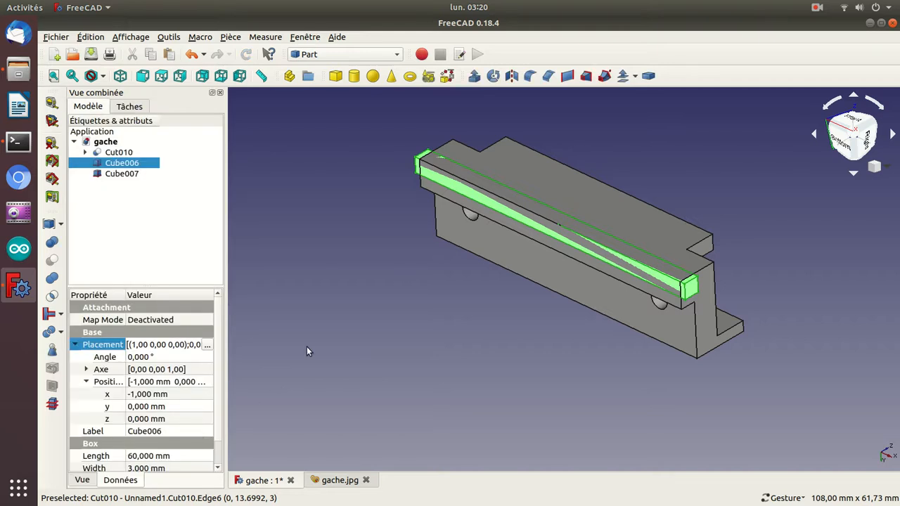
pyautogui.moveTo(597, 112); pyautogui.dragTo(458, 163)
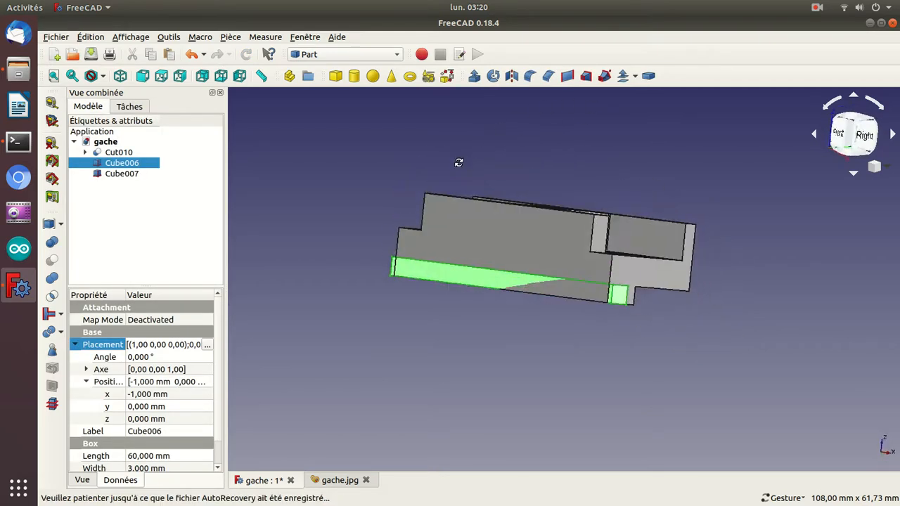
# Subtract the original 3 mm wide cube Cube006 from the plate body Cut010
pyautogui.click(117, 152)
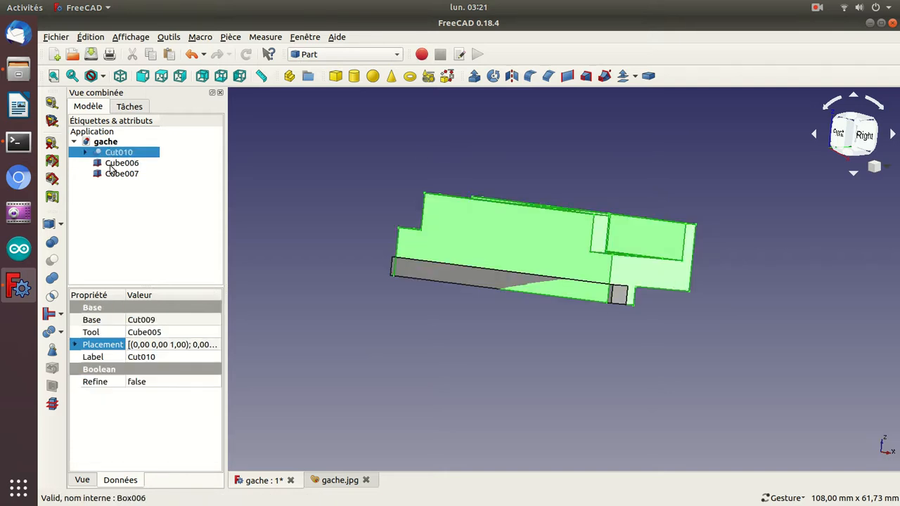
pyautogui.keyDown('ctrl'); pyautogui.click(110, 167); pyautogui.keyUp('ctrl')
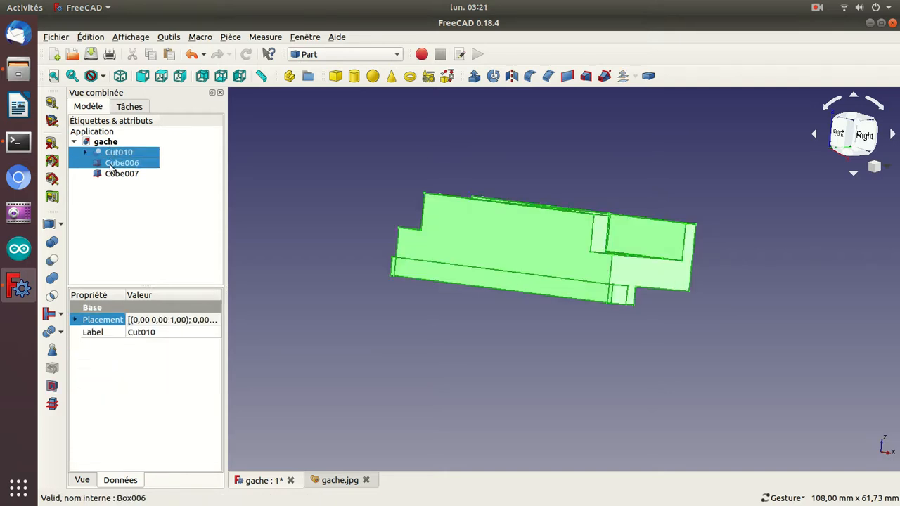
pyautogui.click(53, 262)
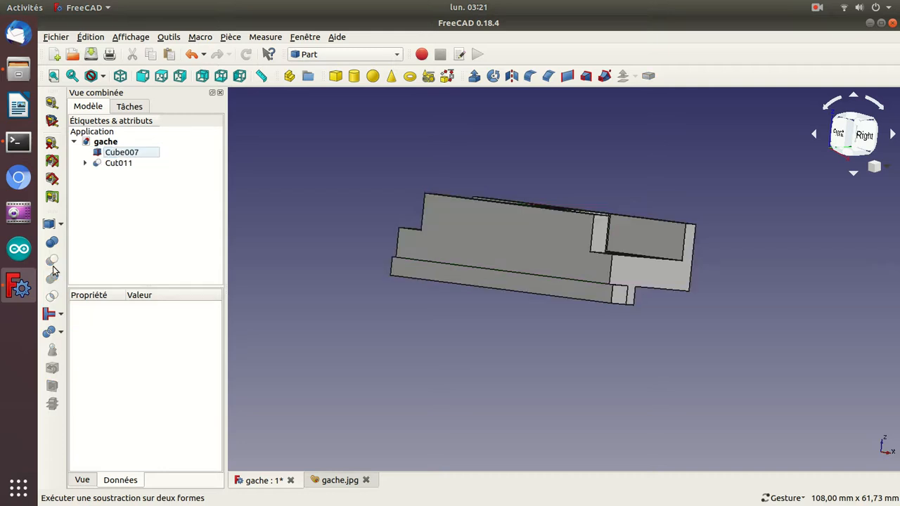
# Select the duplicate cube Cube007, view it from the plate's end, and check the gache.jpg reference photo
pyautogui.click(115, 155)
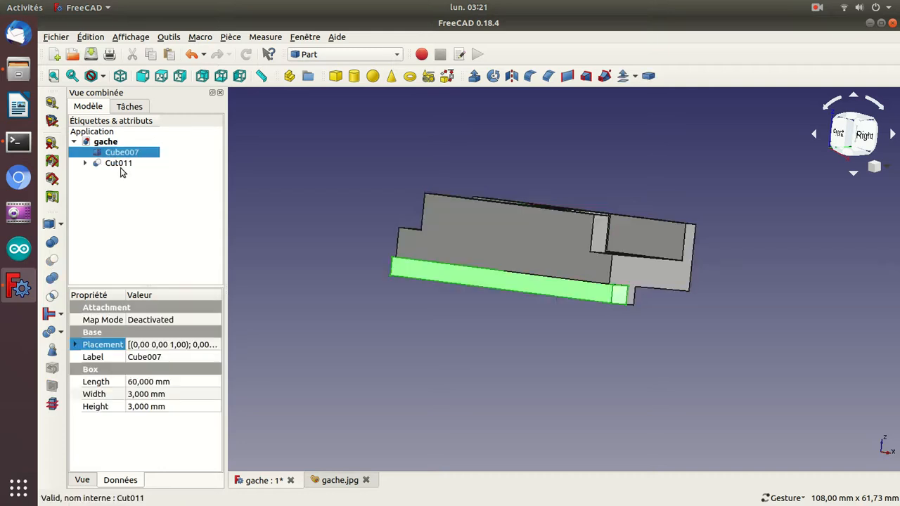
pyautogui.moveTo(523, 402); pyautogui.dragTo(438, 408)
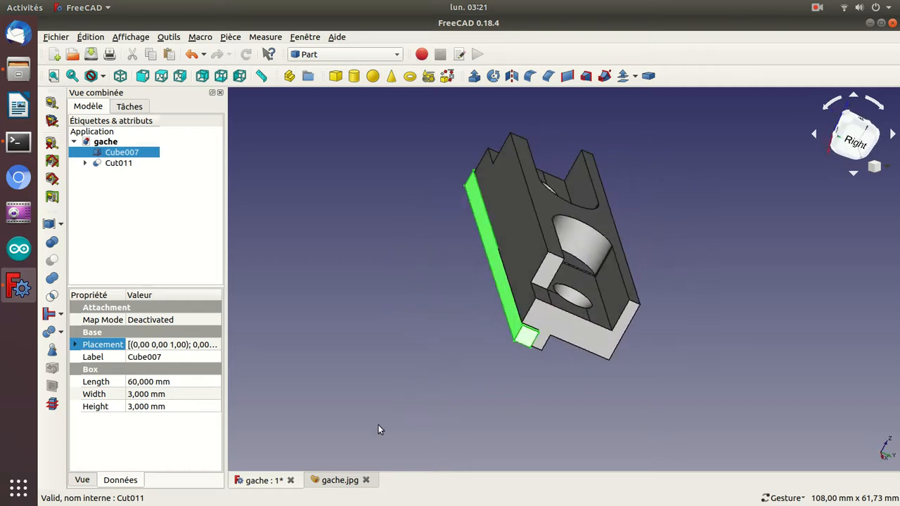
pyautogui.click(333, 481)
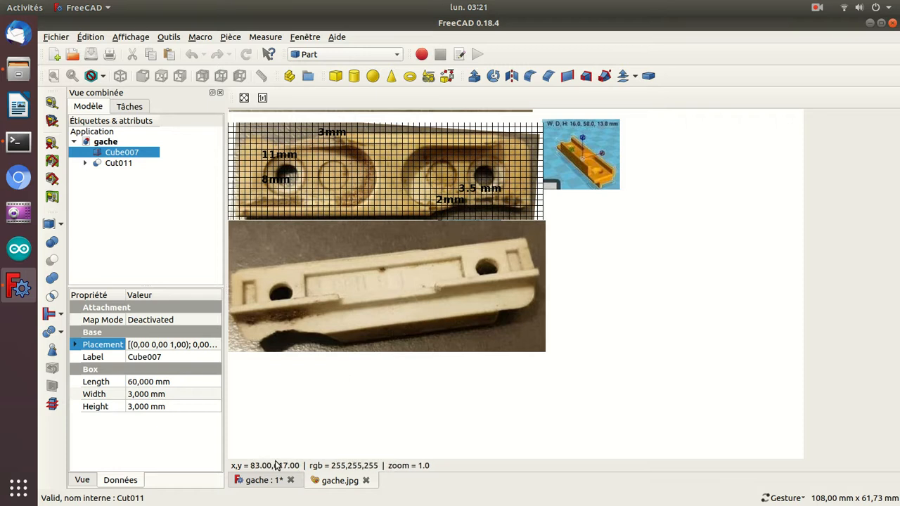
pyautogui.click(264, 484)
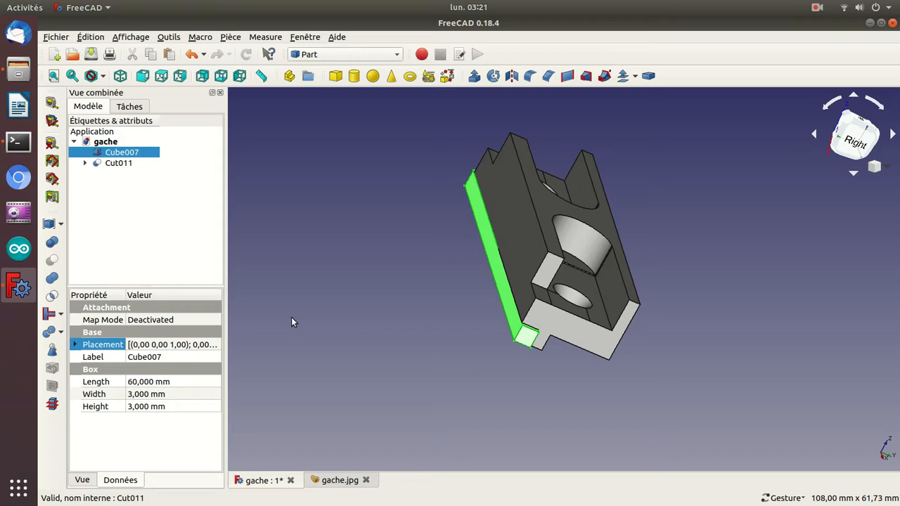
# Try to set the duplicate cube's rotation axis to X and its angle to 1° as separate edits
pyautogui.click(74, 345)
pyautogui.click(133, 359)
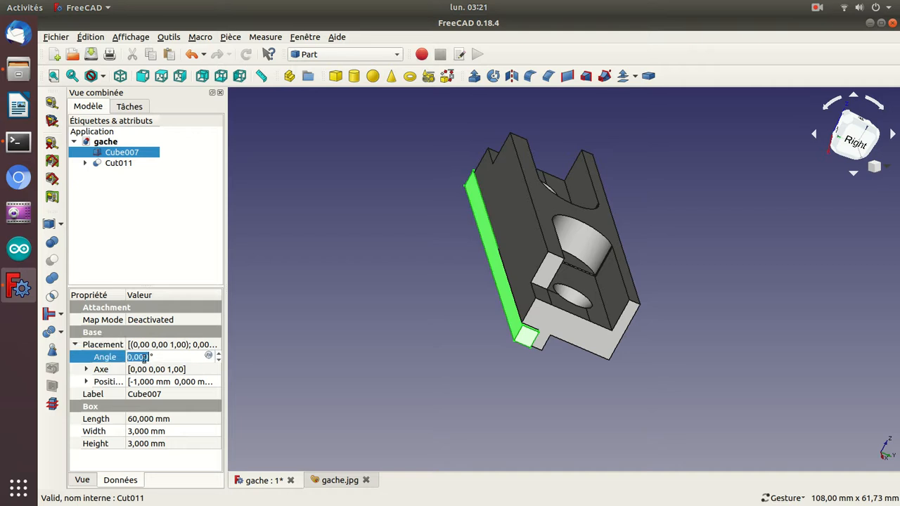
pyautogui.write('1,')
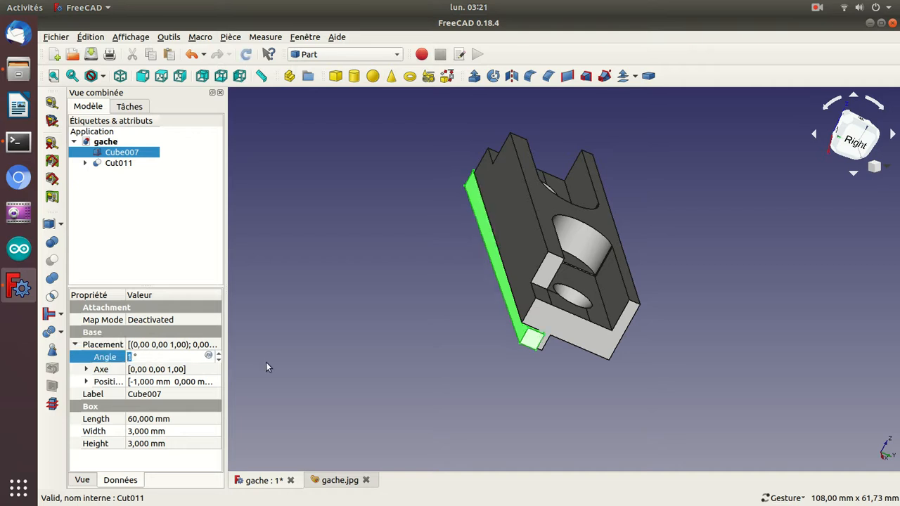
pyautogui.write('0')
pyautogui.click(215, 346)
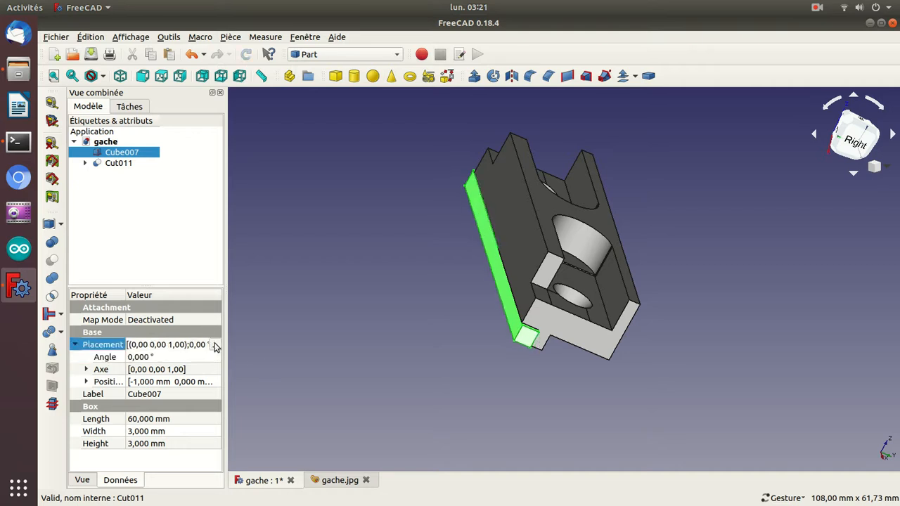
pyautogui.click(216, 345)
pyautogui.click(196, 310)
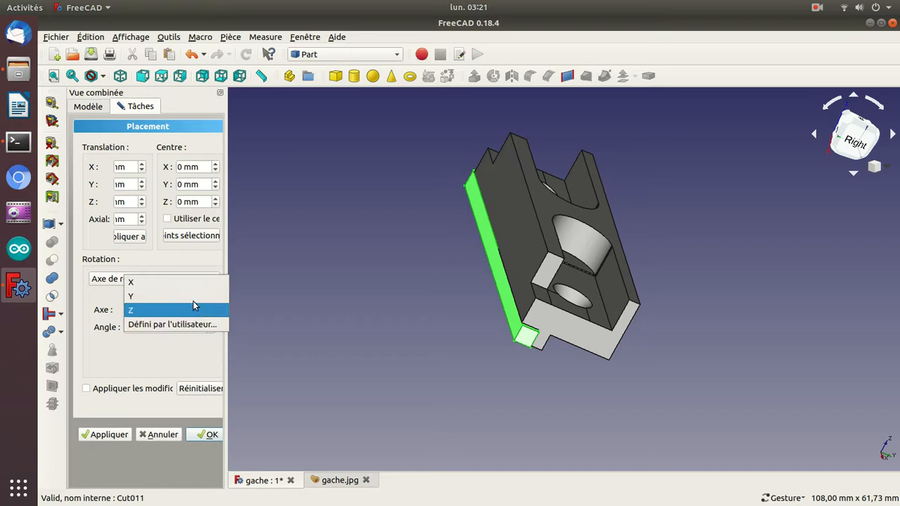
pyautogui.click(192, 283)
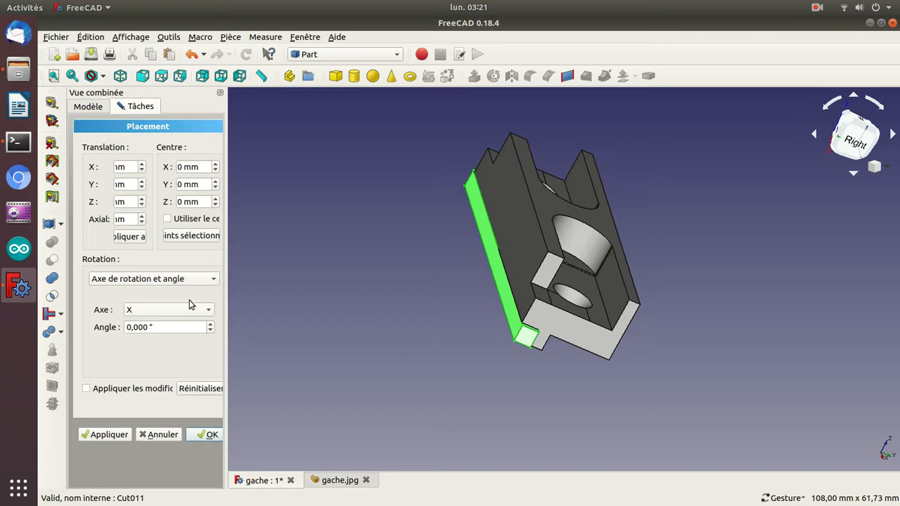
pyautogui.click(209, 435)
pyautogui.click(161, 359)
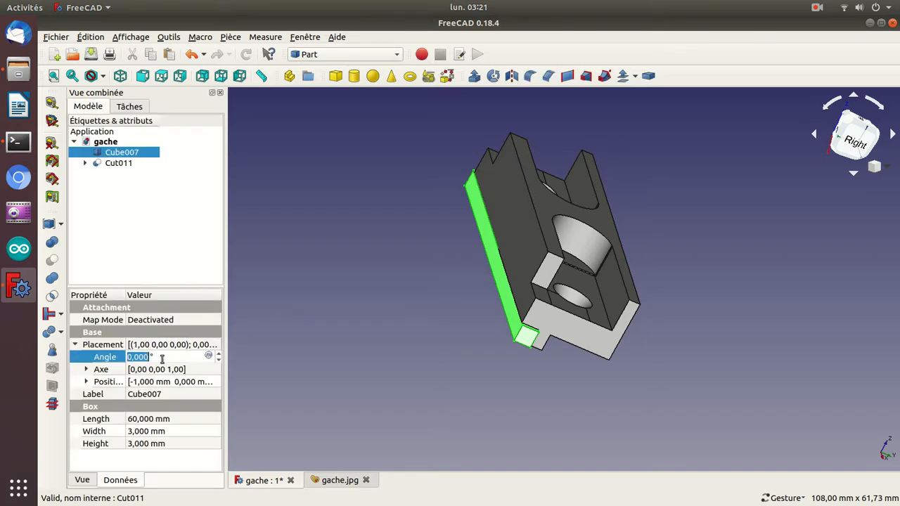
pyautogui.write('1')
# Set the duplicate cube's rotation axis to X in its placement and try angles between 11° and -15°
pyautogui.click(215, 346)
pyautogui.click(215, 348)
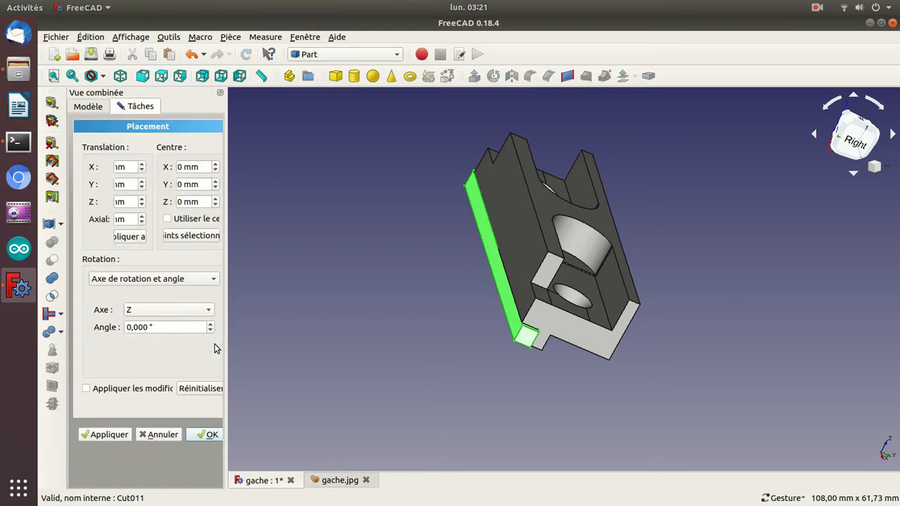
pyautogui.click(184, 308)
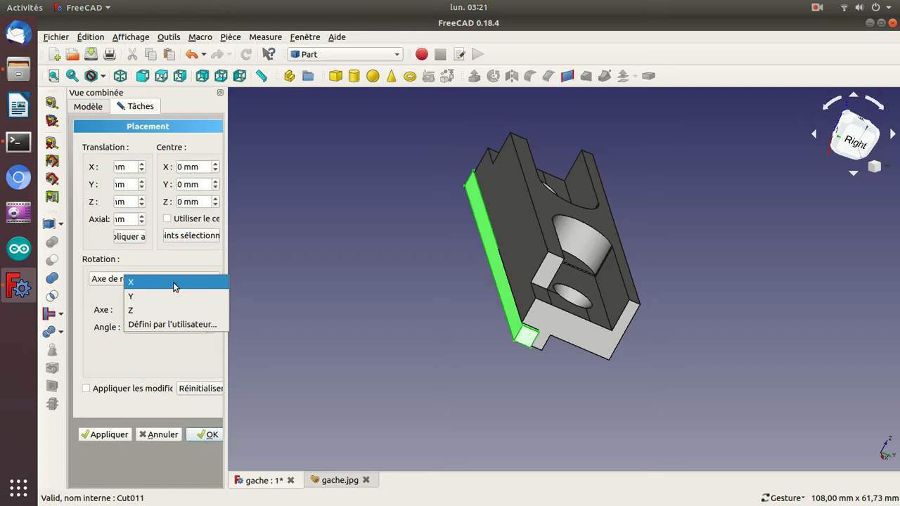
pyautogui.click(175, 283)
pyautogui.click(128, 327)
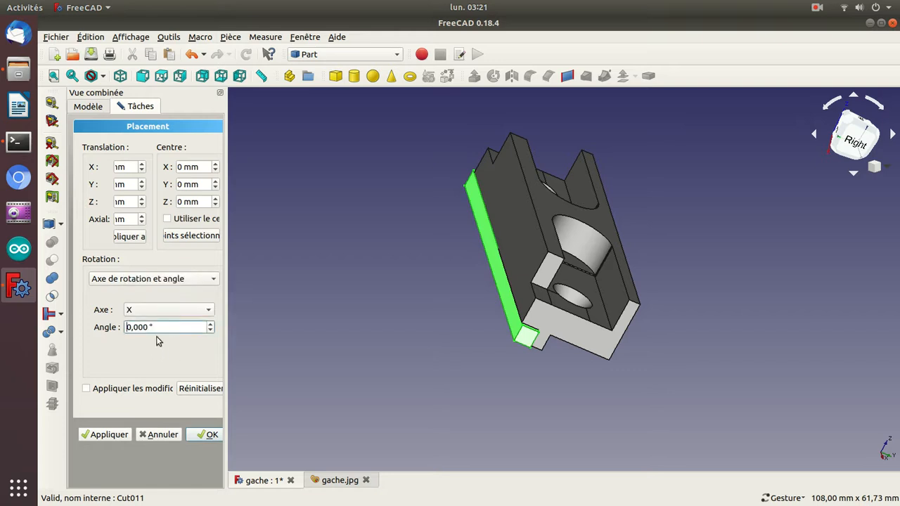
pyautogui.press('Up')
pyautogui.press('Up')
pyautogui.press('Up')
pyautogui.press('Up')
pyautogui.press('Up')
pyautogui.press('Up')
pyautogui.press('Up')
pyautogui.press('Up')
pyautogui.press('Up')
pyautogui.press('Up')
pyautogui.press('Up')
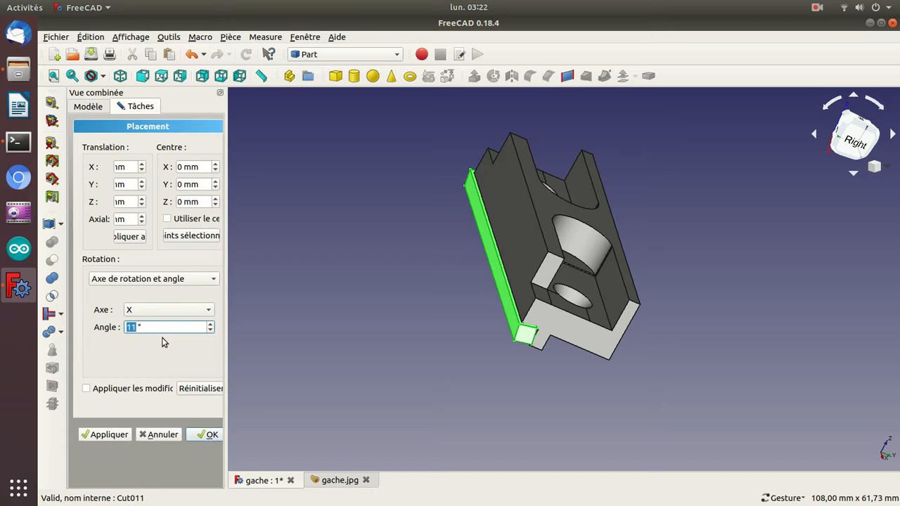
pyautogui.press('Down')
pyautogui.press('Down')
pyautogui.press('Down')
pyautogui.press('Down')
pyautogui.press('Down')
pyautogui.press('Down')
pyautogui.press('Down')
pyautogui.press('Down')
pyautogui.press('Down')
pyautogui.press('Down')
pyautogui.press('Down')
pyautogui.press('Down')
pyautogui.press('Down')
pyautogui.press('Down')
pyautogui.press('Down')
pyautogui.press('Down')
pyautogui.press('Down')
pyautogui.press('Down')
pyautogui.press('Down')
pyautogui.press('Down')
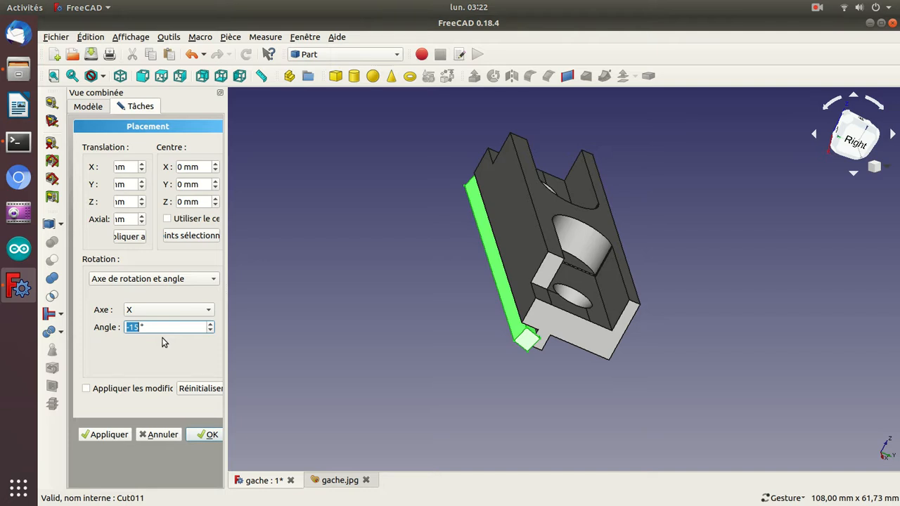
# Set the duplicate cube's rotation angle about X to 63°, check it from the plate's end, and accept the placement
pyautogui.write('90')
pyautogui.press('Up')
pyautogui.press('Up')
pyautogui.press('Up')
pyautogui.press('Up')
pyautogui.press('Up')
pyautogui.press('Up')
pyautogui.press('Up')
pyautogui.press('Up')
pyautogui.press('Up')
pyautogui.press('Up')
pyautogui.press('Up')
pyautogui.press('Up')
pyautogui.press('Up')
pyautogui.press('Down')
pyautogui.press('Down')
pyautogui.press('Down')
pyautogui.press('Down')
pyautogui.press('Down')
pyautogui.press('Down')
pyautogui.press('Down')
pyautogui.press('Down')
pyautogui.press('Down')
pyautogui.press('Down')
pyautogui.press('Down')
pyautogui.press('Down')
pyautogui.press('Down')
pyautogui.press('Down')
pyautogui.press('Down')
pyautogui.press('Down')
pyautogui.press('Down')
pyautogui.press('Down')
pyautogui.press('Down')
pyautogui.press('Down')
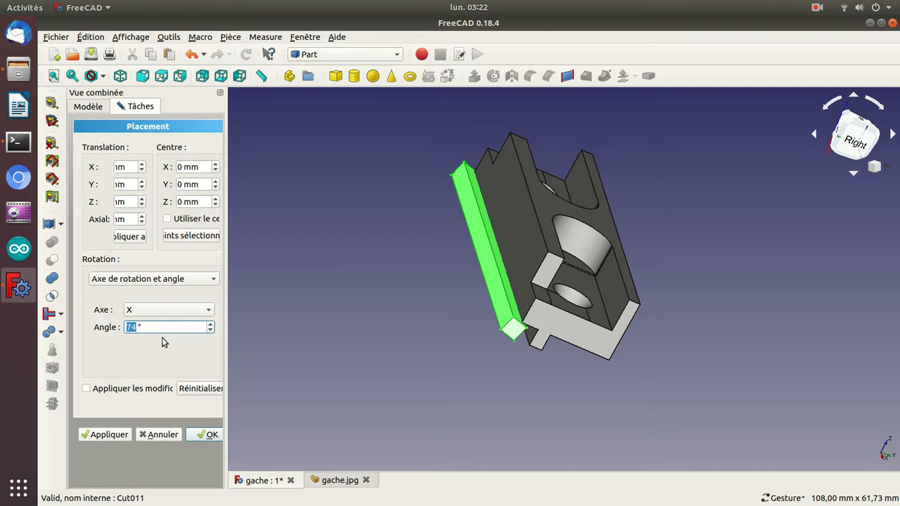
pyautogui.press('Down')
pyautogui.press('Down')
pyautogui.press('Down')
pyautogui.press('Down')
pyautogui.press('Down')
pyautogui.press('Down')
pyautogui.press('Down')
pyautogui.press('Down')
pyautogui.press('Down')
pyautogui.press('Down')
pyautogui.press('Down')
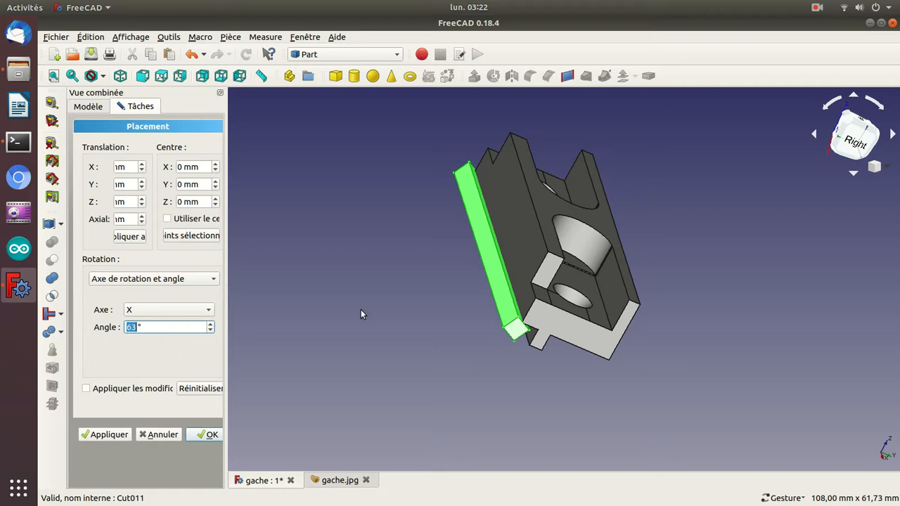
pyautogui.moveTo(360, 239); pyautogui.dragTo(662, 332)
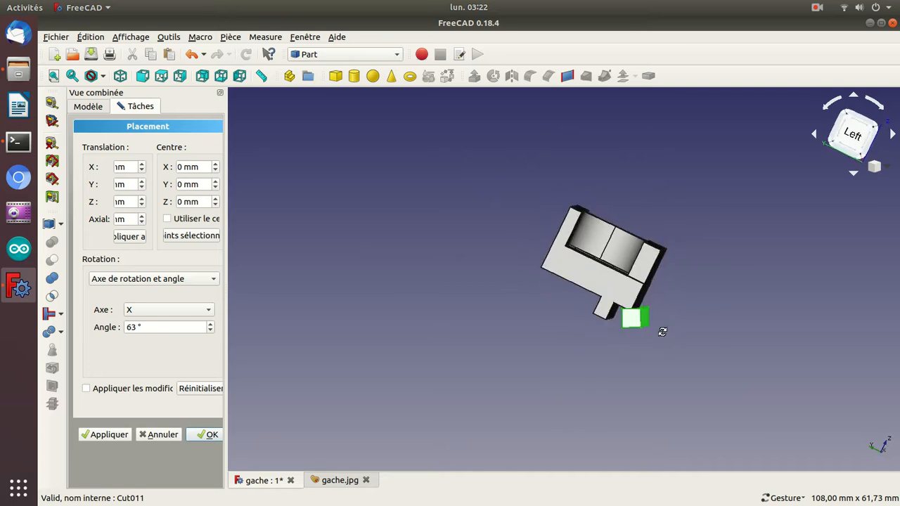
pyautogui.click(216, 434)
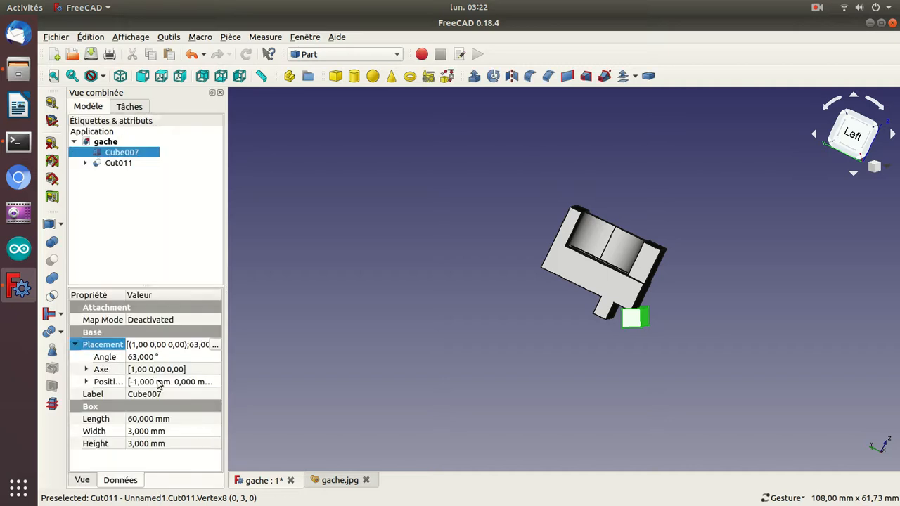
# Set the rotated cube's width to 3 mm and its height to 4 mm
pyautogui.click(155, 434)
pyautogui.write('3')
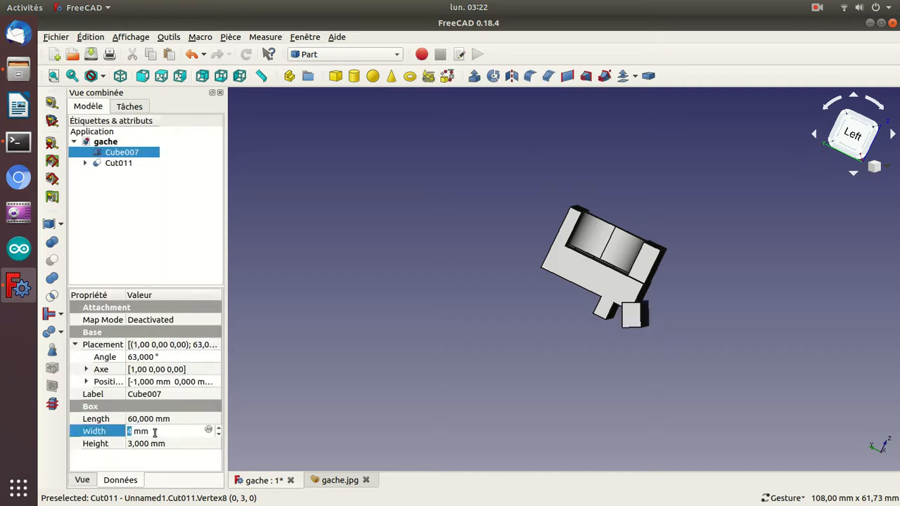
pyautogui.click(138, 444)
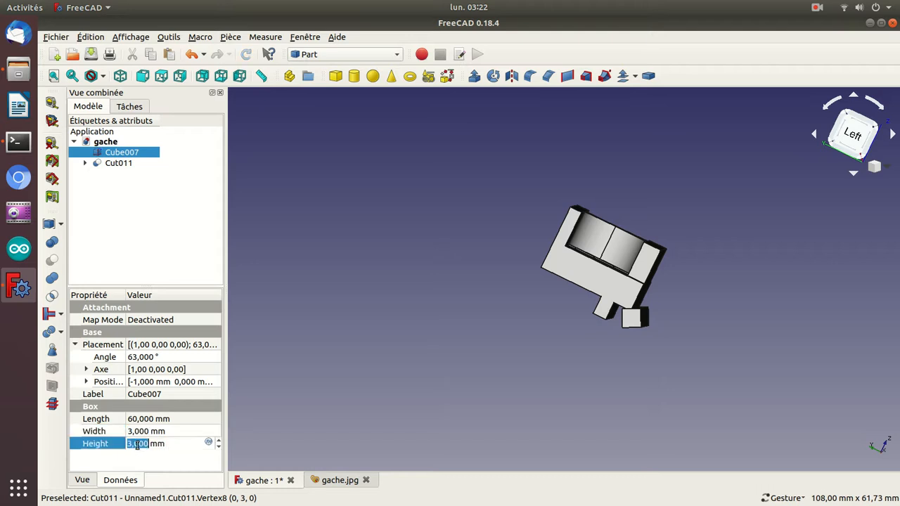
pyautogui.write('4')
pyautogui.press('Return')
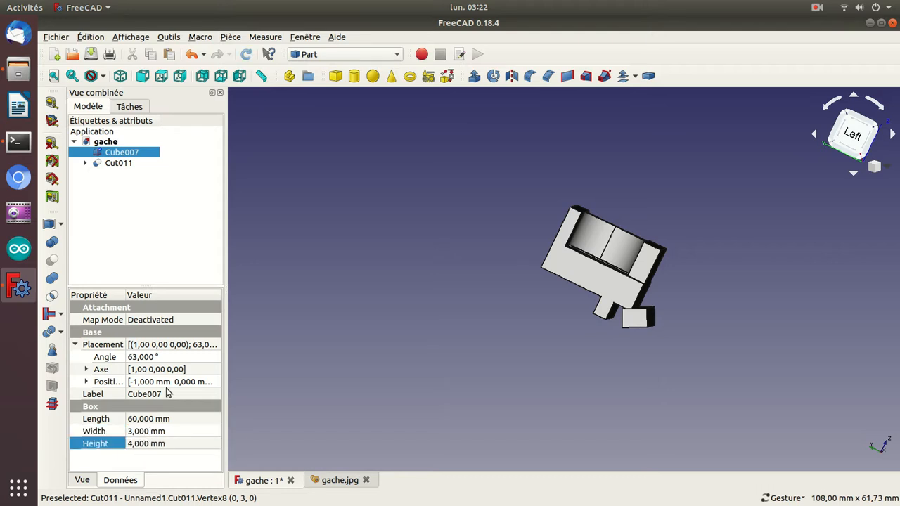
# Set the rotated cube's y position to 2 mm and check where it meets the underside rib
pyautogui.click(86, 381)
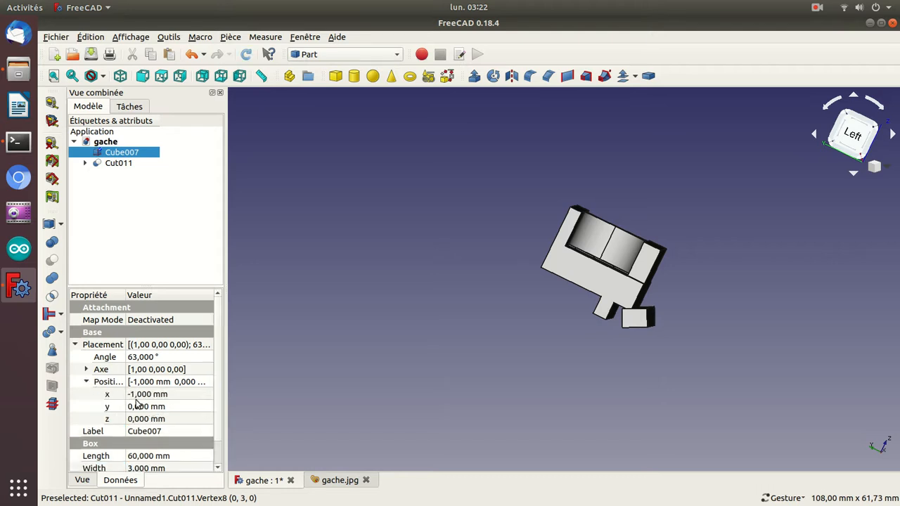
pyautogui.click(138, 405)
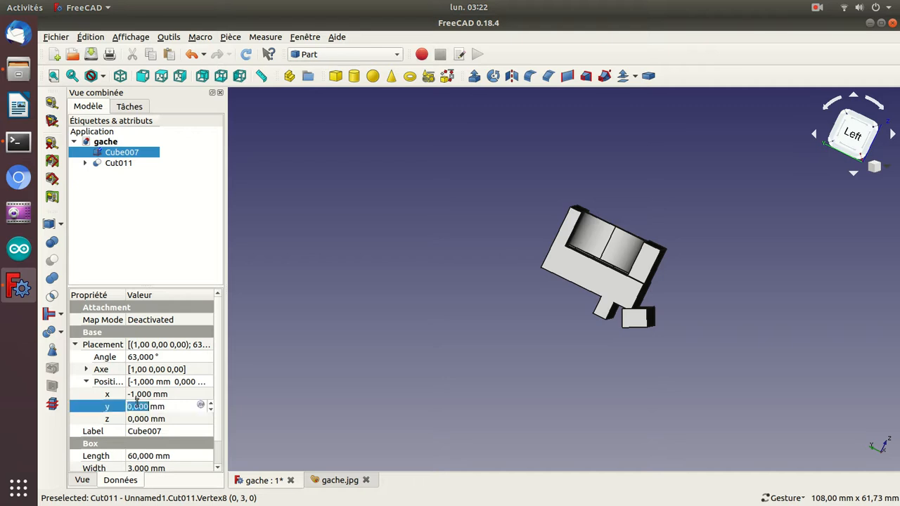
pyautogui.write('3')
pyautogui.press('Down')
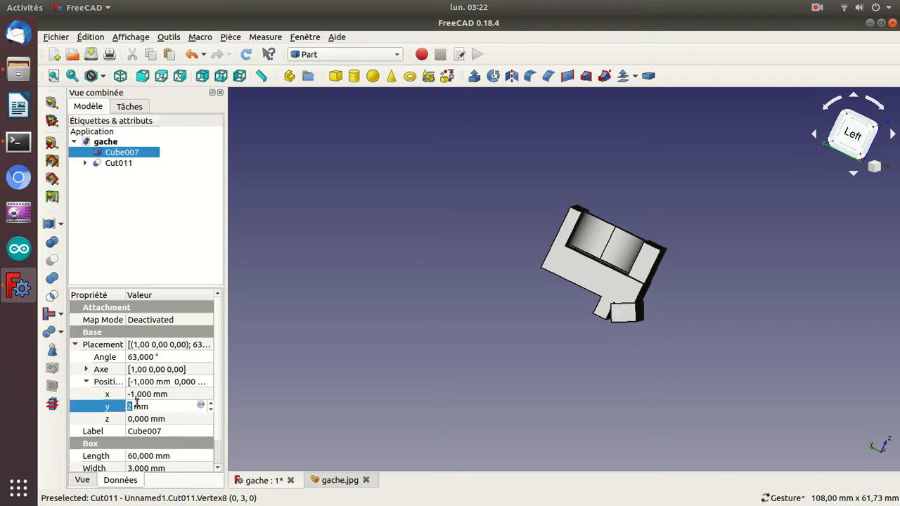
pyautogui.moveTo(535, 388); pyautogui.dragTo(556, 391)
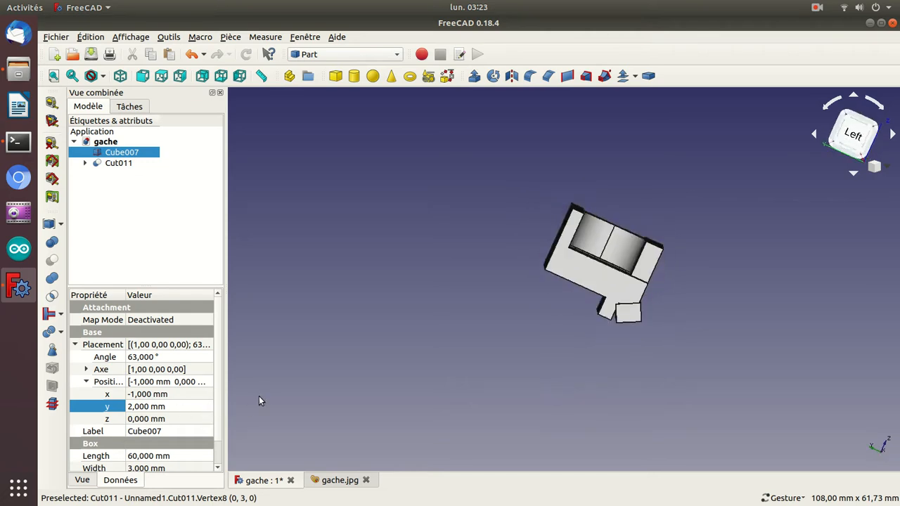
pyautogui.click(160, 406)
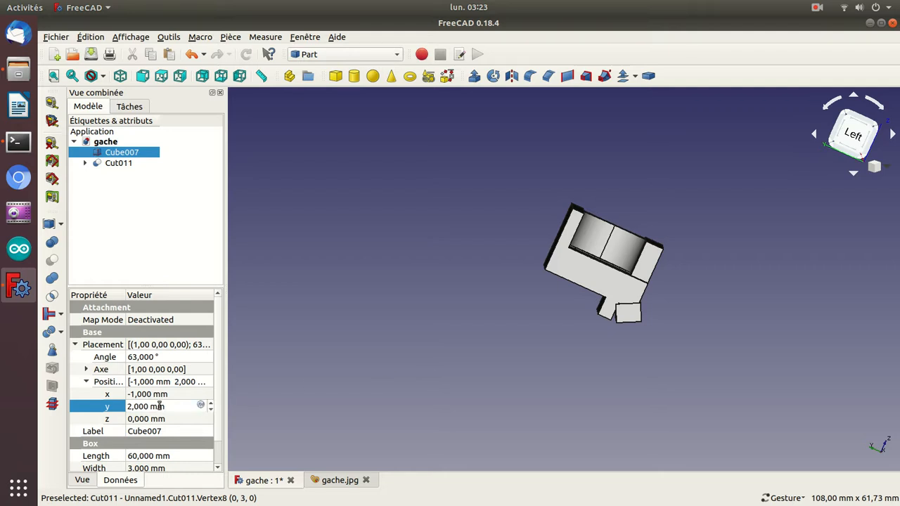
# Measure the distance from the rotated cube's upper corner to the far edge of the underside rib
pyautogui.click(546, 341)
pyautogui.scroll(5, 546, 341)
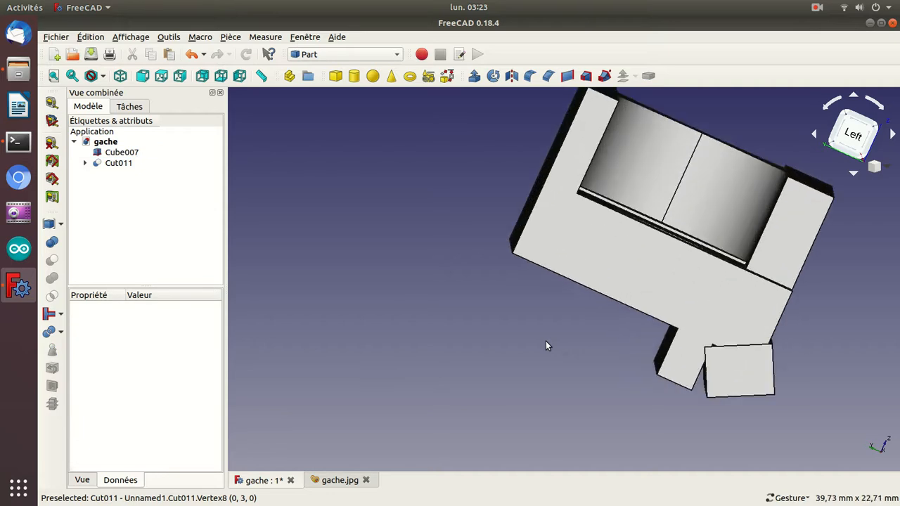
pyautogui.click(52, 103)
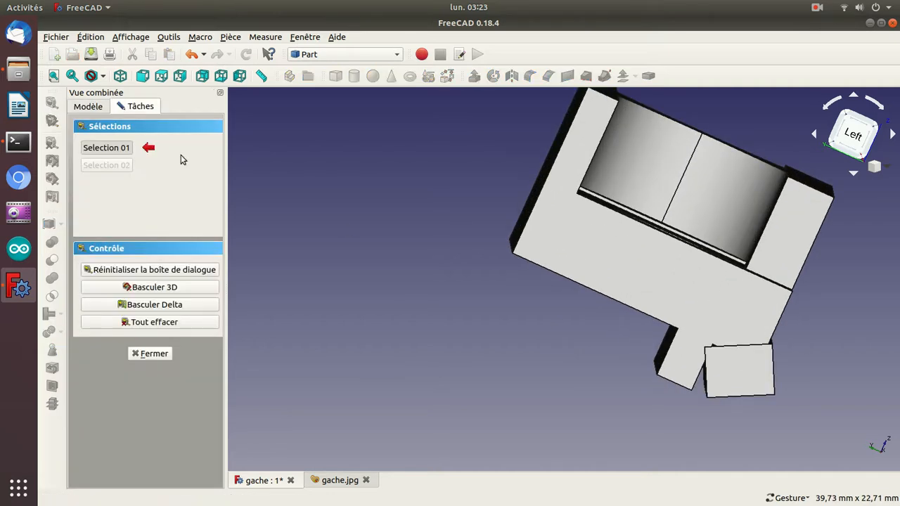
pyautogui.click(706, 350)
pyautogui.click(673, 345)
pyautogui.click(673, 345)
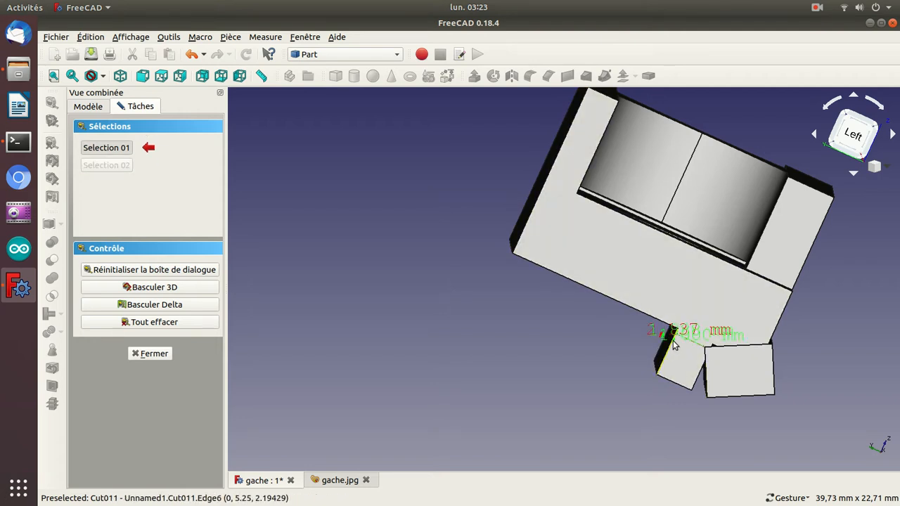
pyautogui.moveTo(507, 422); pyautogui.dragTo(527, 357)
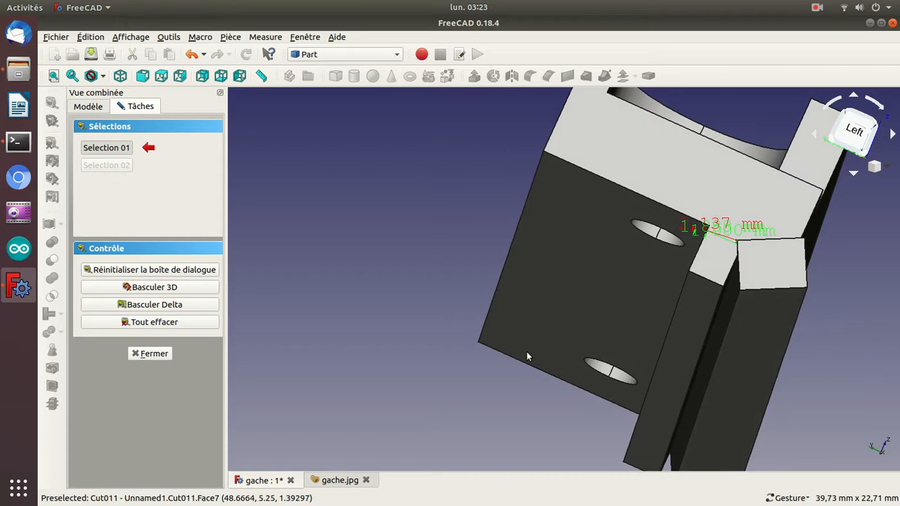
pyautogui.press('Left')
pyautogui.press('Left')
pyautogui.press('Left')
pyautogui.press('Down')
pyautogui.press('Left')
pyautogui.scroll(10, 527, 351)
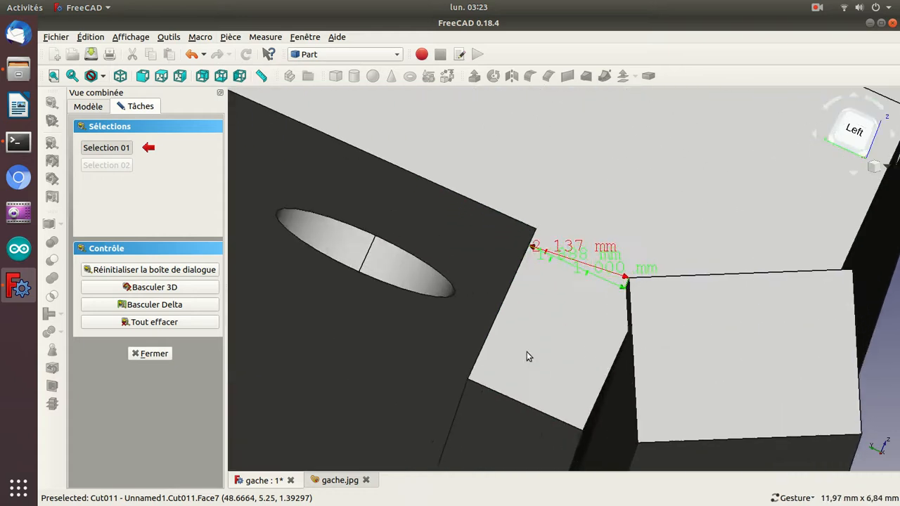
# Inspect the measured gap up close, clear all measurements, and close the measuring tool
pyautogui.scroll(1, 527, 352)
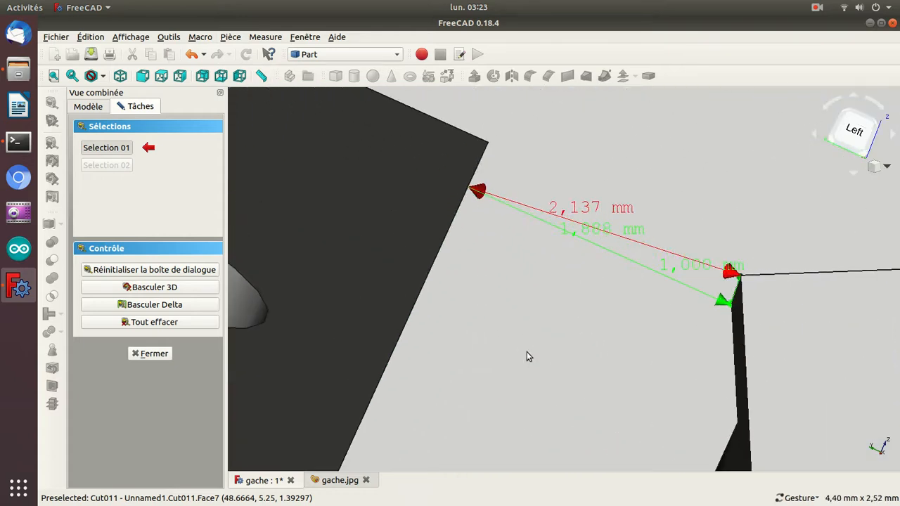
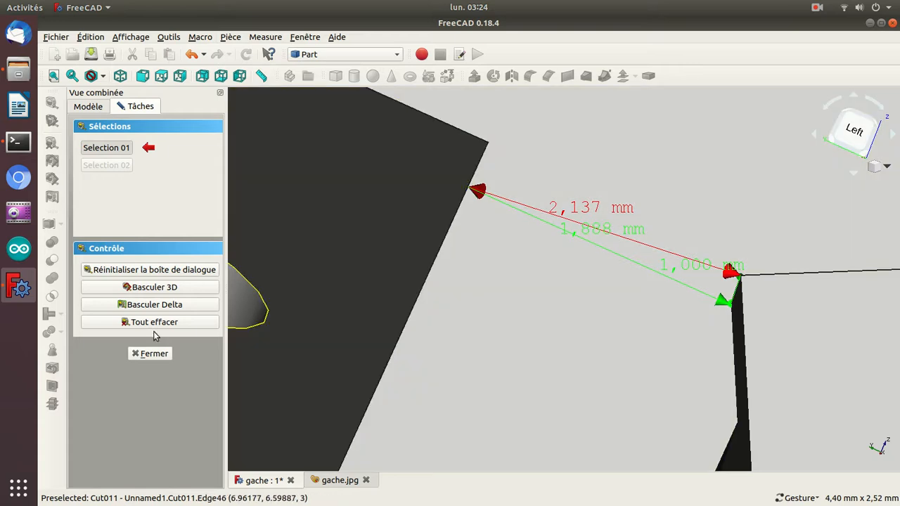
pyautogui.click(155, 323)
pyautogui.click(150, 354)
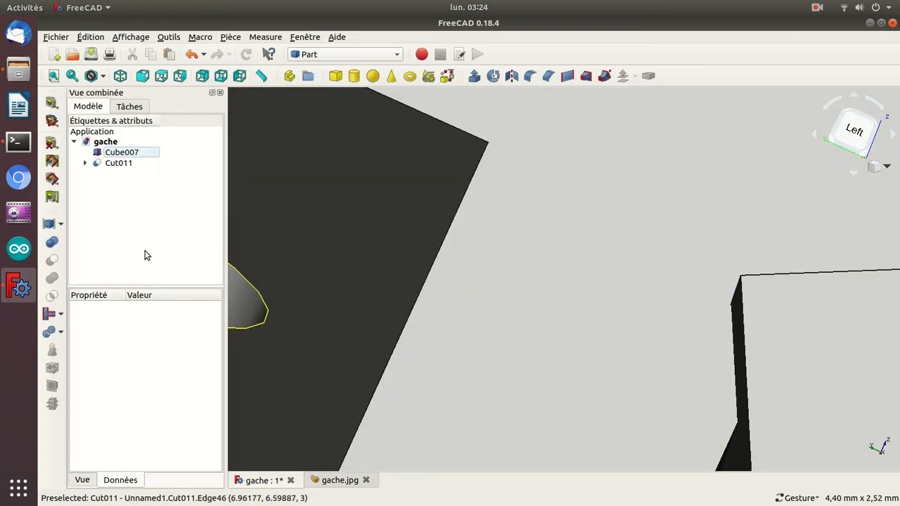
# Try a y position of 1.222 mm for the rotated cube Cube007
pyautogui.click(118, 153)
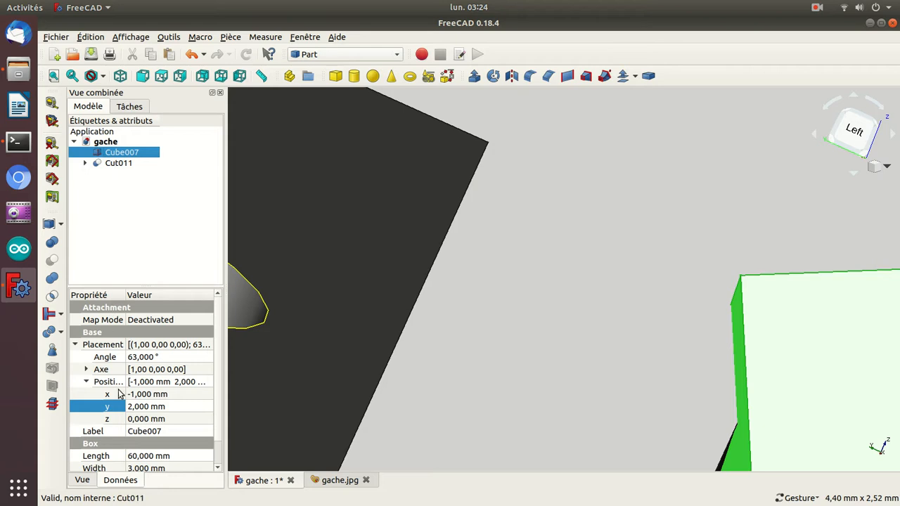
pyautogui.click(133, 408)
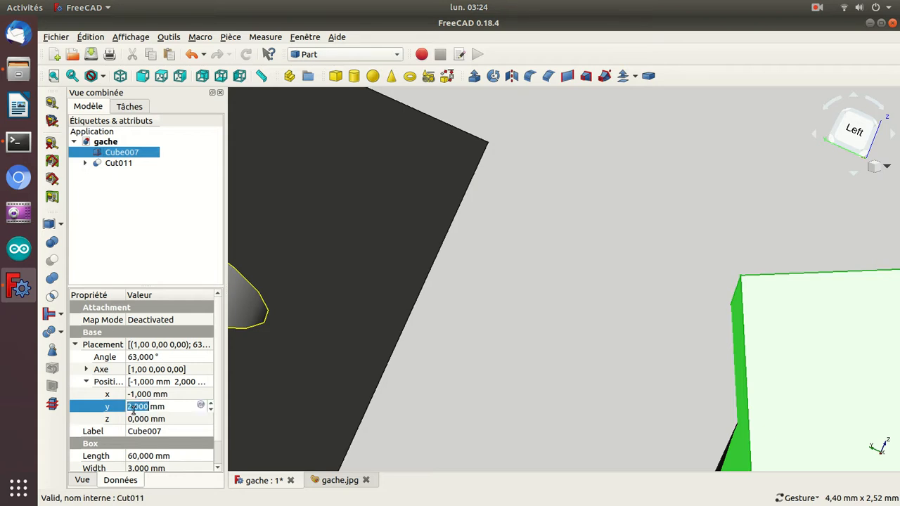
pyautogui.scroll(1, 134, 410)
pyautogui.scroll(-2, 134, 410)
pyautogui.click(133, 408)
pyautogui.write(',')
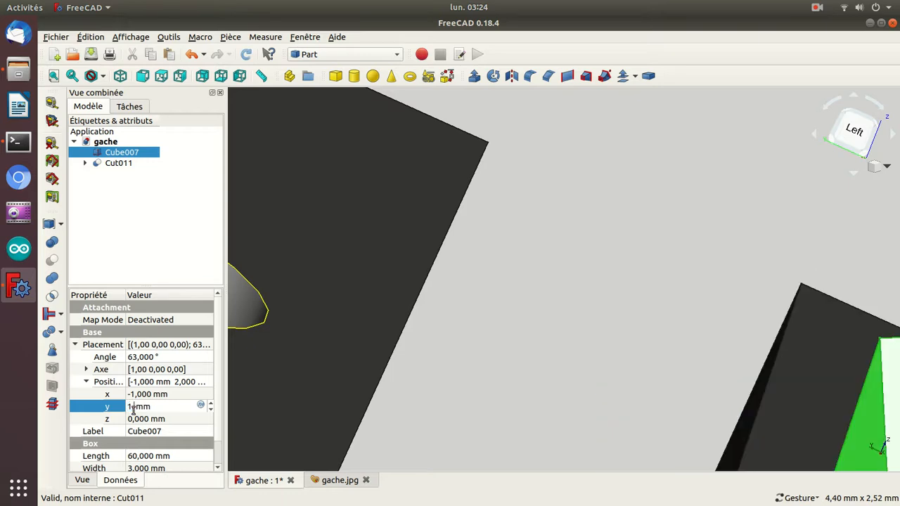
pyautogui.write('222')
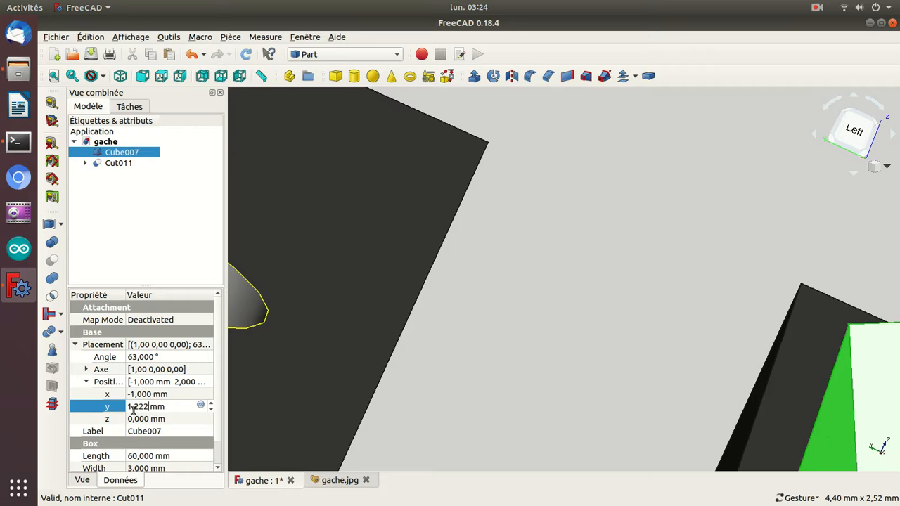
# Try y positions of 1.8 mm and 1.5 mm for the rotated cube
pyautogui.press('BackSpace')
pyautogui.press('BackSpace')
pyautogui.press('BackSpace')
pyautogui.press('BackSpace')
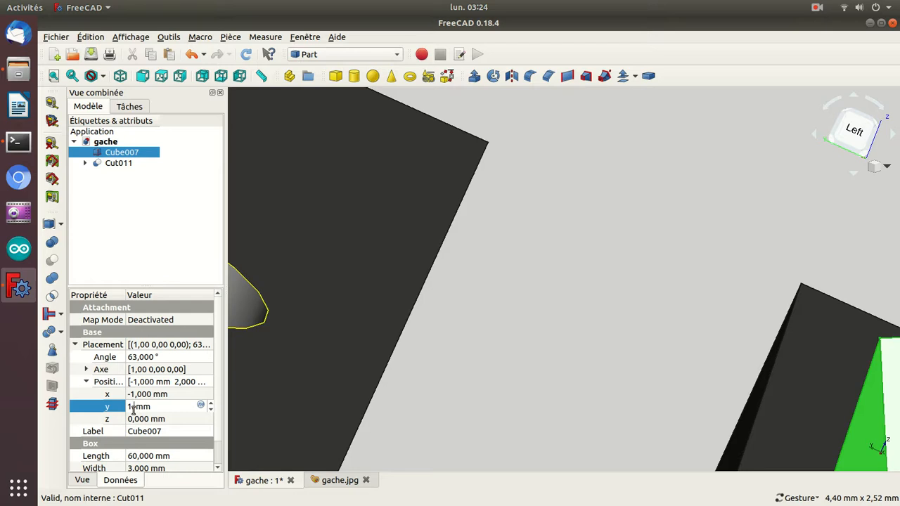
pyautogui.write(',8')
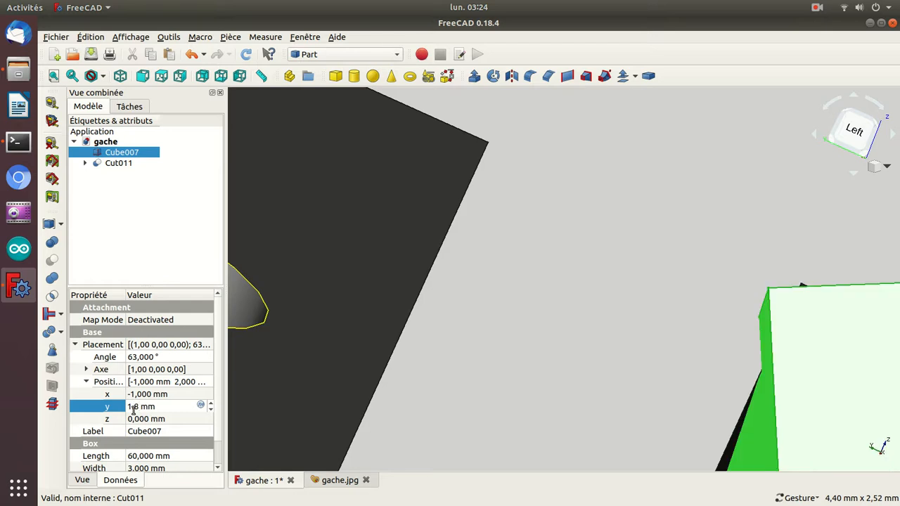
pyautogui.press('BackSpace')
pyautogui.press('BackSpace')
pyautogui.write(',5')
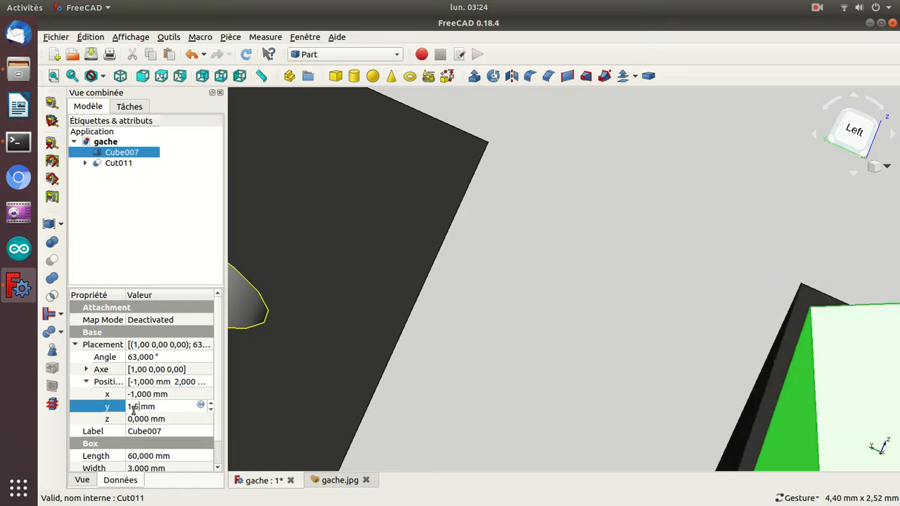
# Set the rotated cube's y position to 1.6 mm and check its fit against the underside rib from the plate's end
pyautogui.press('BackSpace')
pyautogui.press('BackSpace')
pyautogui.write(',6')
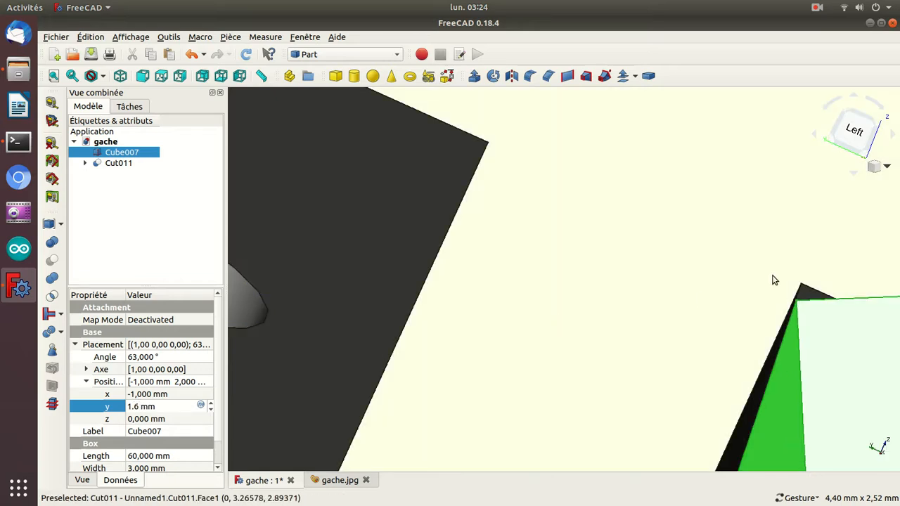
pyautogui.moveTo(773, 279); pyautogui.dragTo(685, 255)
pyautogui.scroll(-10, 685, 255)
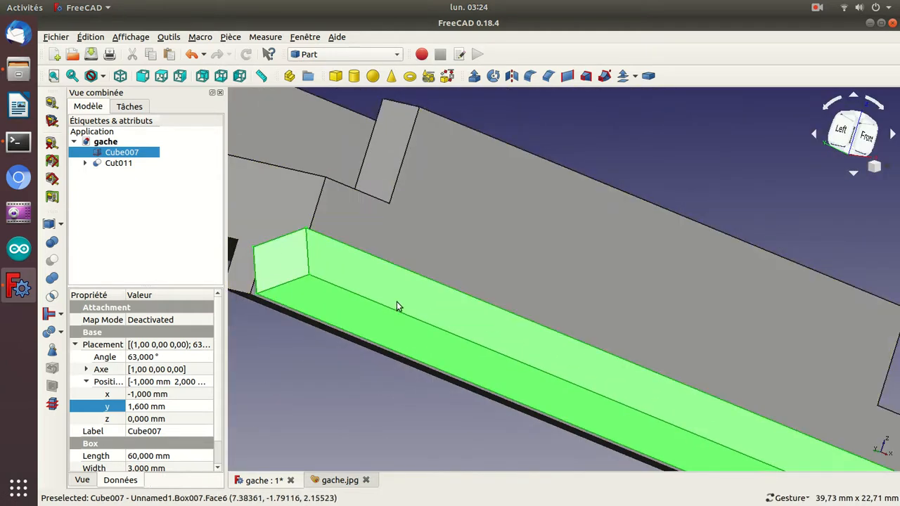
pyautogui.moveTo(298, 357); pyautogui.dragTo(471, 398)
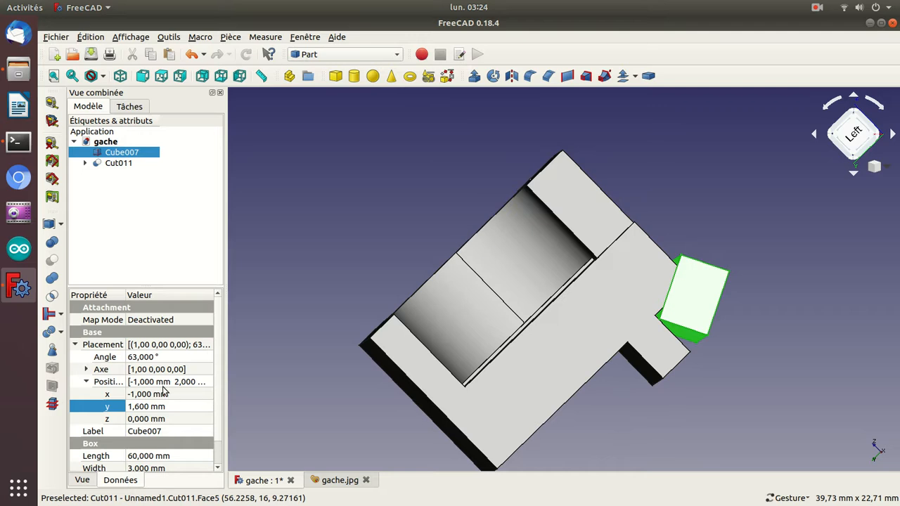
# Try a z position of 0.2 mm for the rotated cube and check it from the plate's end
pyautogui.click(147, 419)
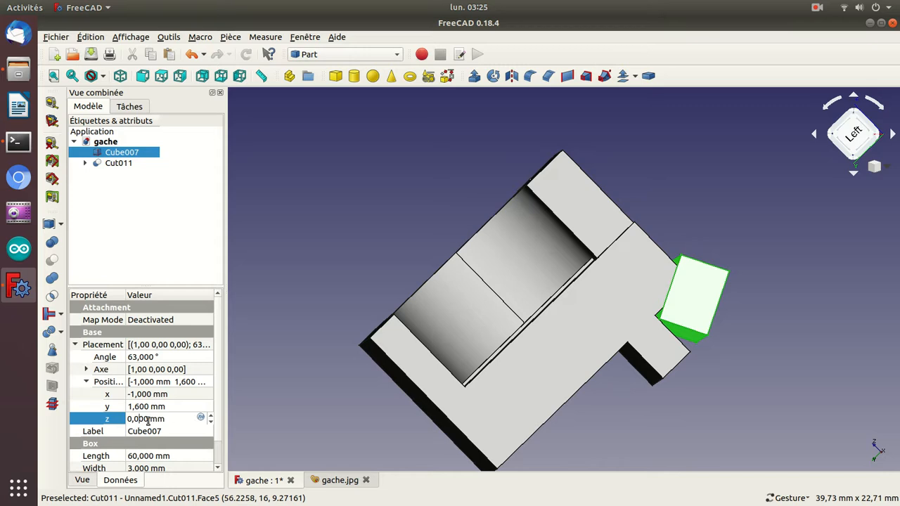
pyautogui.press('BackSpace')
pyautogui.write('1')
pyautogui.press('BackSpace')
pyautogui.write('2')
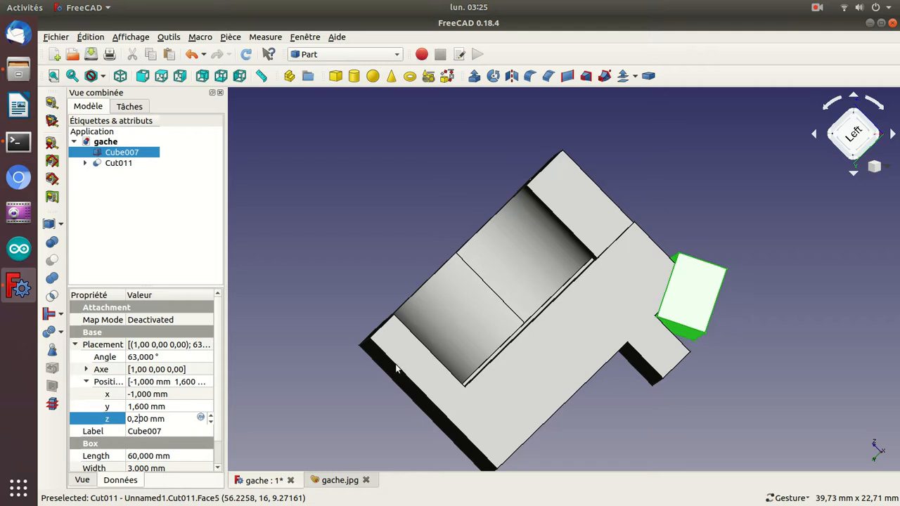
pyautogui.moveTo(780, 351)
pyautogui.mouseDown()
pyautogui.moveTo(770, 354)
pyautogui.moveTo(782, 360)
pyautogui.moveTo(776, 353)
pyautogui.mouseUp()
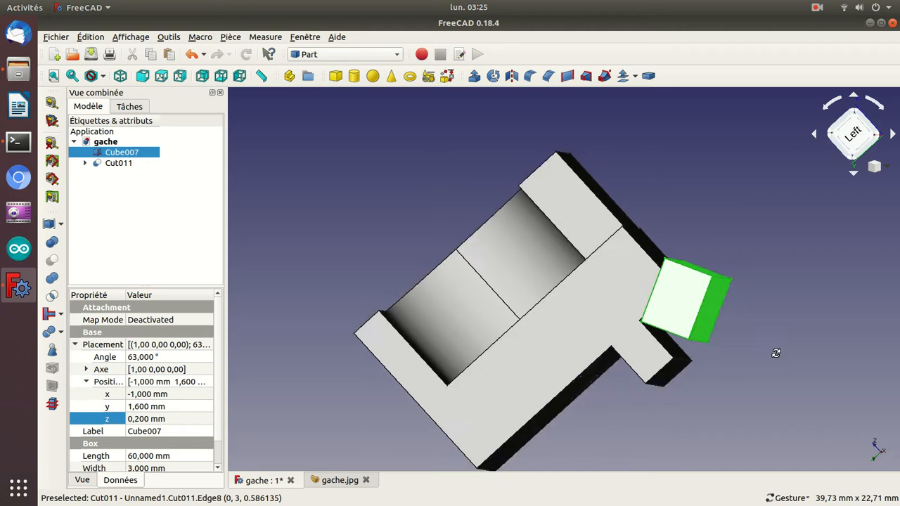
# Set the rotated cube's z position to 0.25 mm, check it from the plate's end, and save the document
pyautogui.click(145, 419)
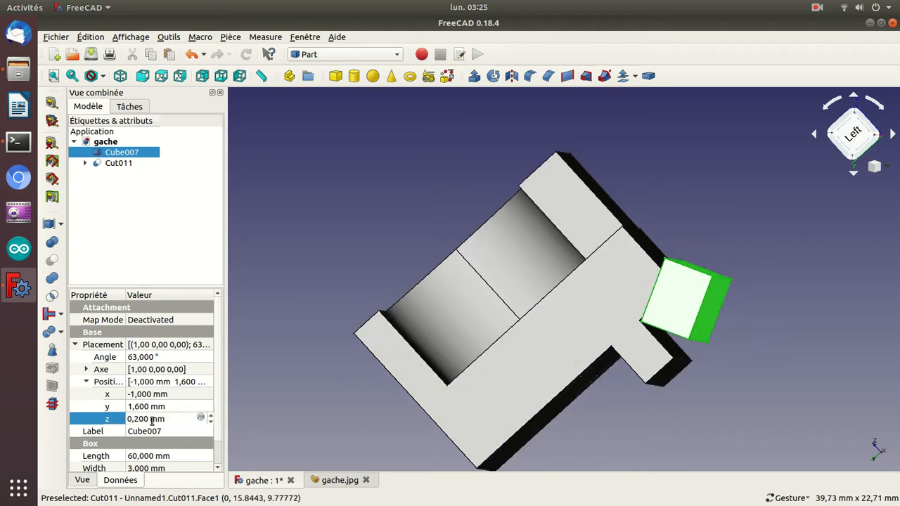
pyautogui.press('BackSpace')
pyautogui.press('BackSpace')
pyautogui.write('5')
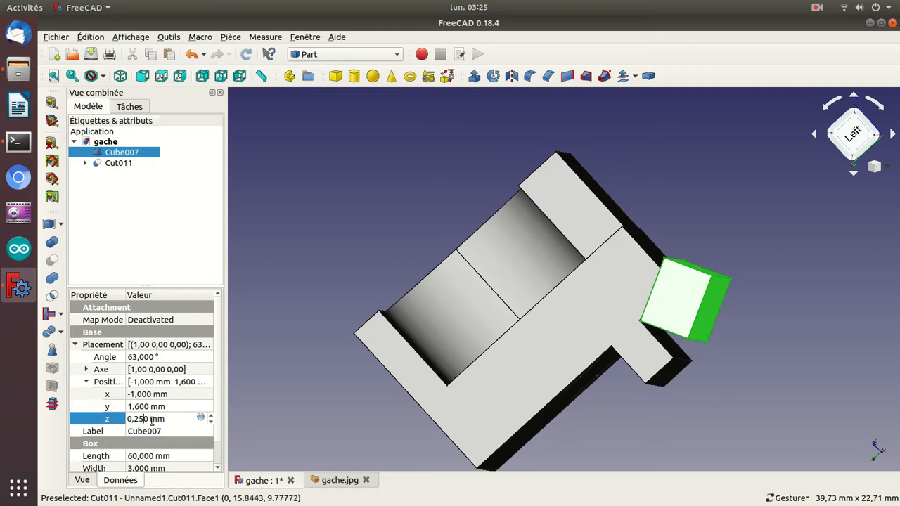
pyautogui.moveTo(327, 220)
pyautogui.mouseDown()
pyautogui.moveTo(347, 227)
pyautogui.moveTo(337, 224)
pyautogui.mouseUp()
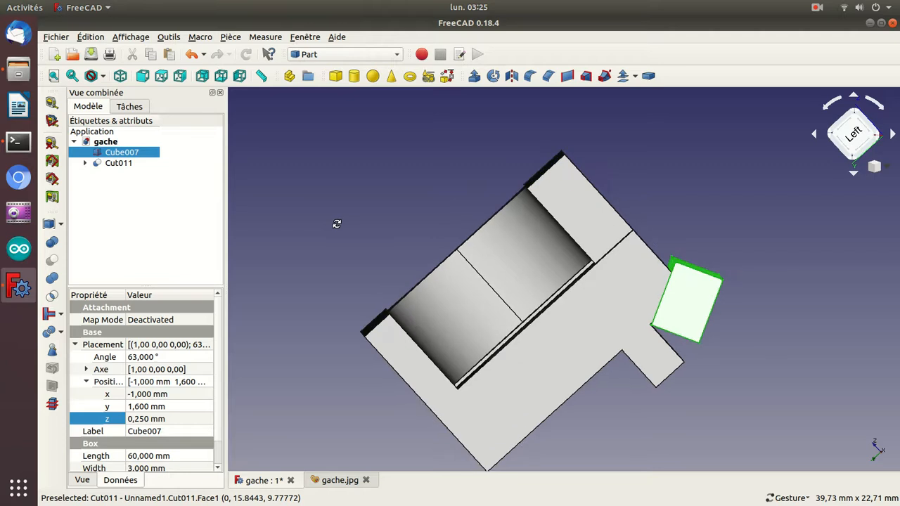
pyautogui.hotkey('ctrl', 's')
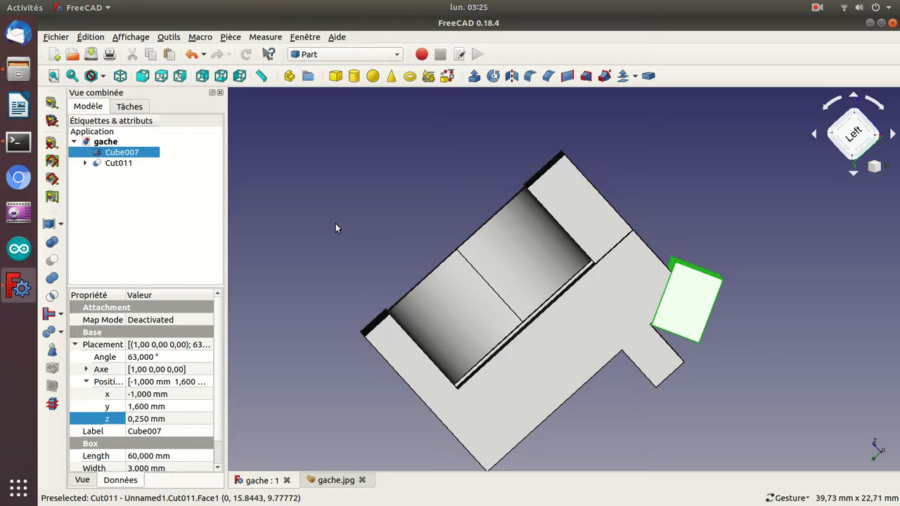
# Set the rotated cube's z position to 0.28 mm and check its alignment along the plate
pyautogui.moveTo(780, 308); pyautogui.dragTo(792, 337)
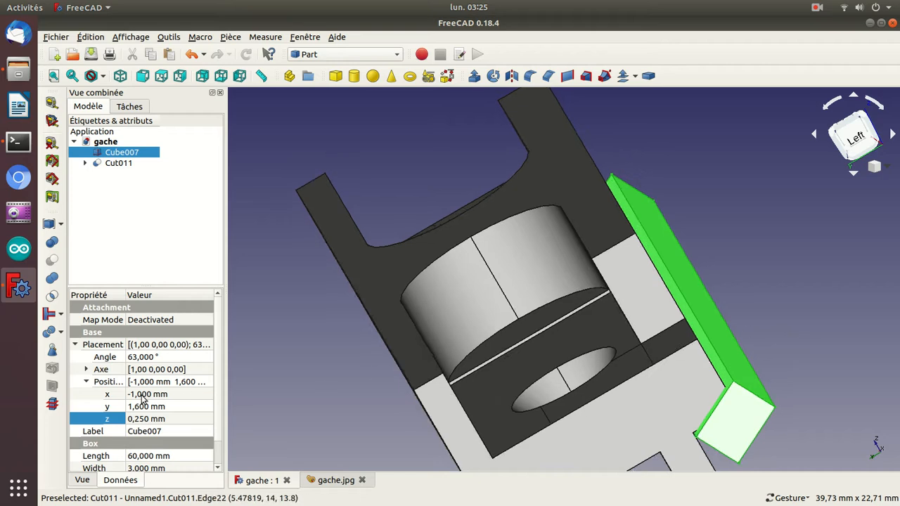
pyautogui.click(144, 420)
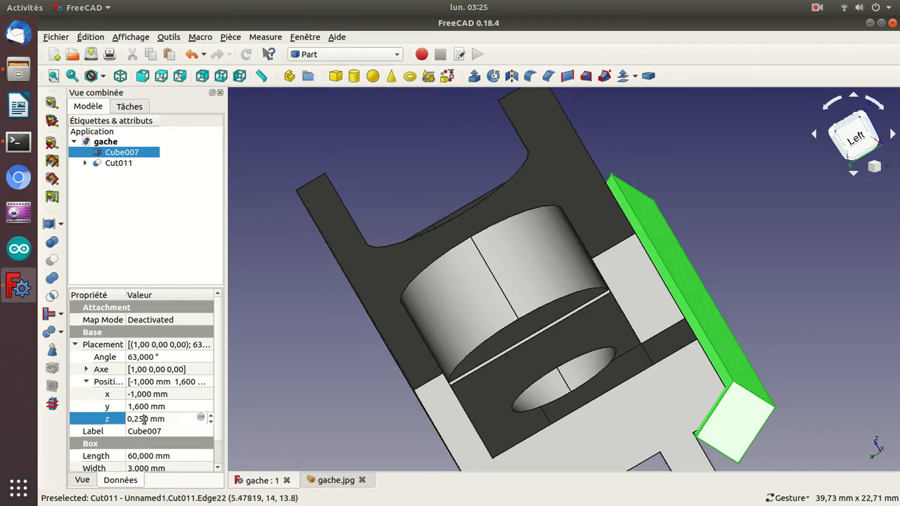
pyautogui.press('BackSpace')
pyautogui.write('80')
pyautogui.moveTo(791, 300); pyautogui.dragTo(762, 293)
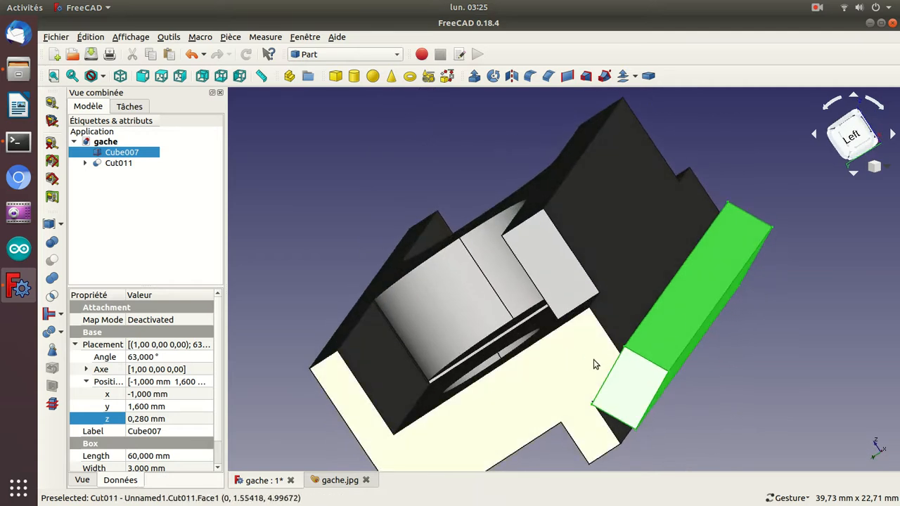
# Cut the rotated cube Cube007 from the plate body Cut011 and inspect the sloped lower edge
pyautogui.click(120, 163)
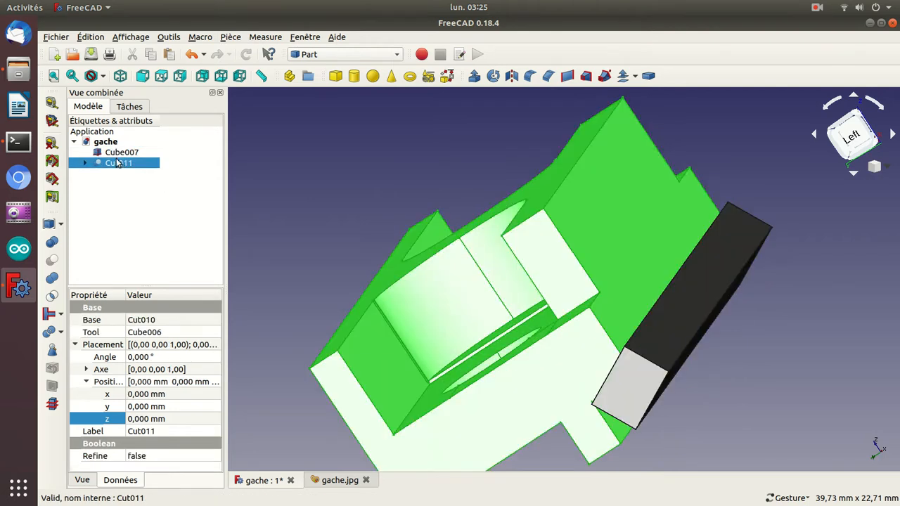
pyautogui.keyDown('ctrl'); pyautogui.click(116, 153); pyautogui.keyUp('ctrl')
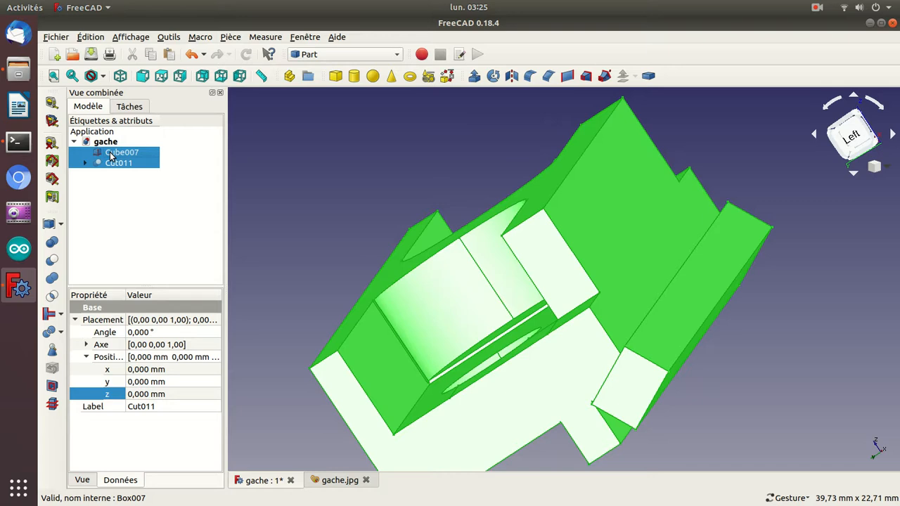
pyautogui.click(52, 261)
pyautogui.moveTo(719, 214); pyautogui.dragTo(705, 297)
pyautogui.scroll(-3, 707, 302)
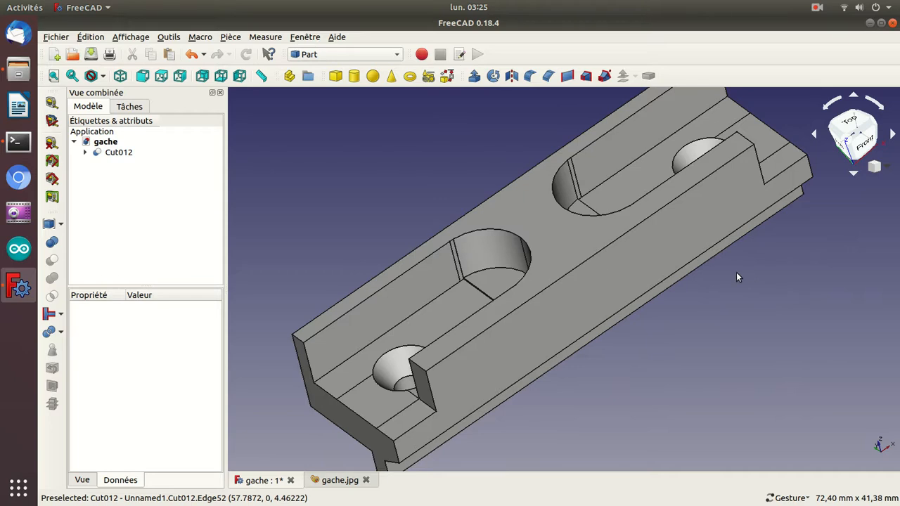
# Select the short vertical corner edges at both ends of the plate's front lip and compare the corners with the gache.jpg reference
pyautogui.click(396, 455)
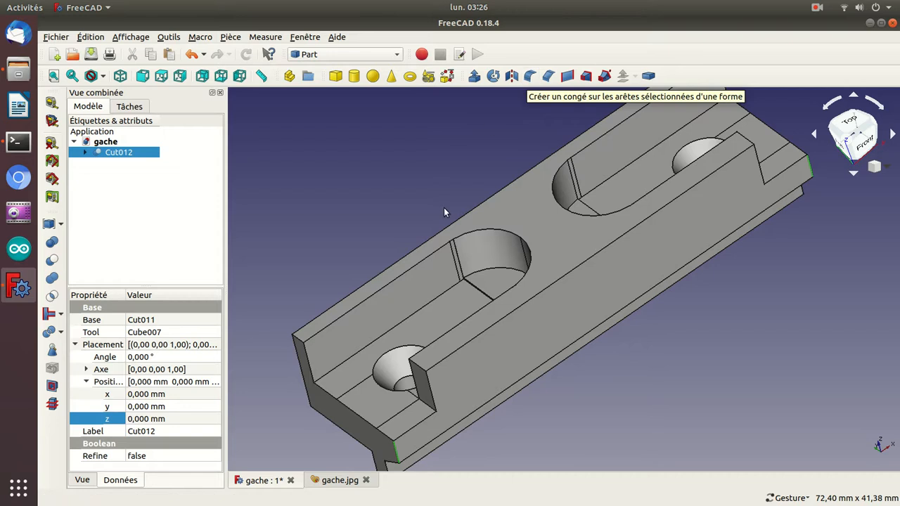
pyautogui.click(339, 481)
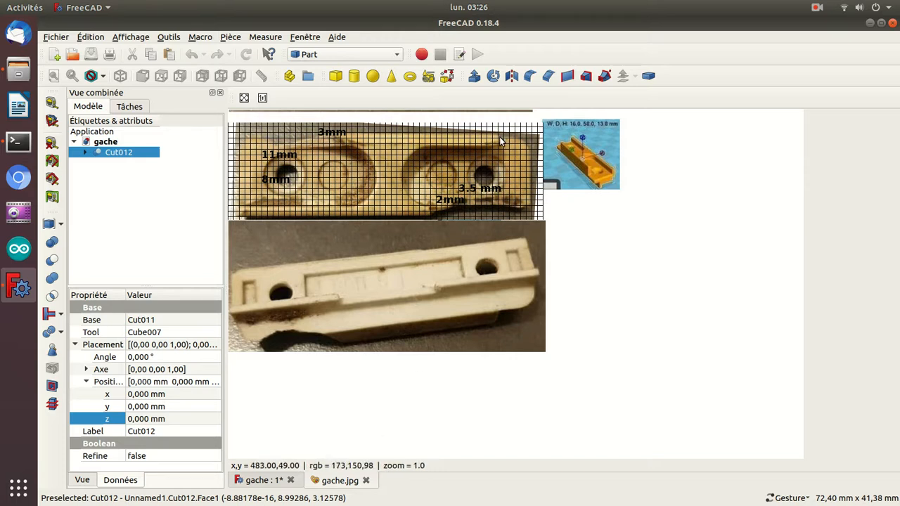
pyautogui.click(265, 484)
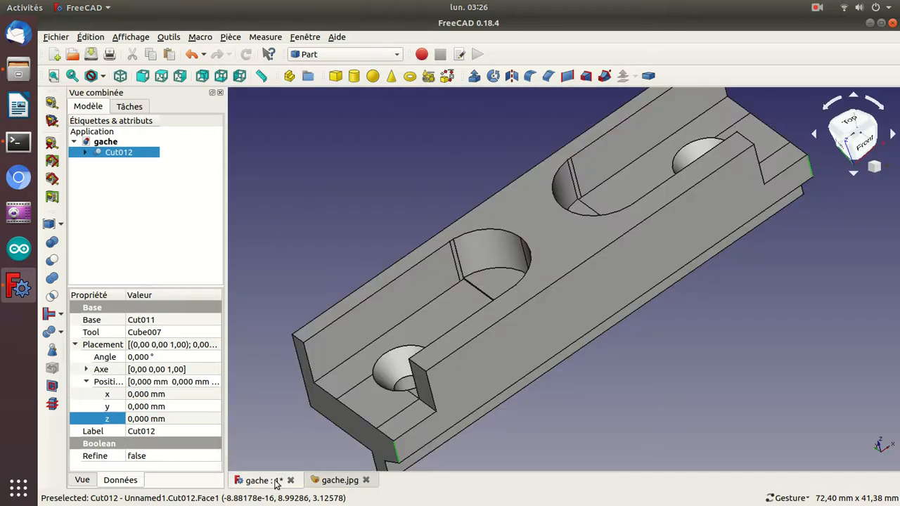
pyautogui.click(319, 482)
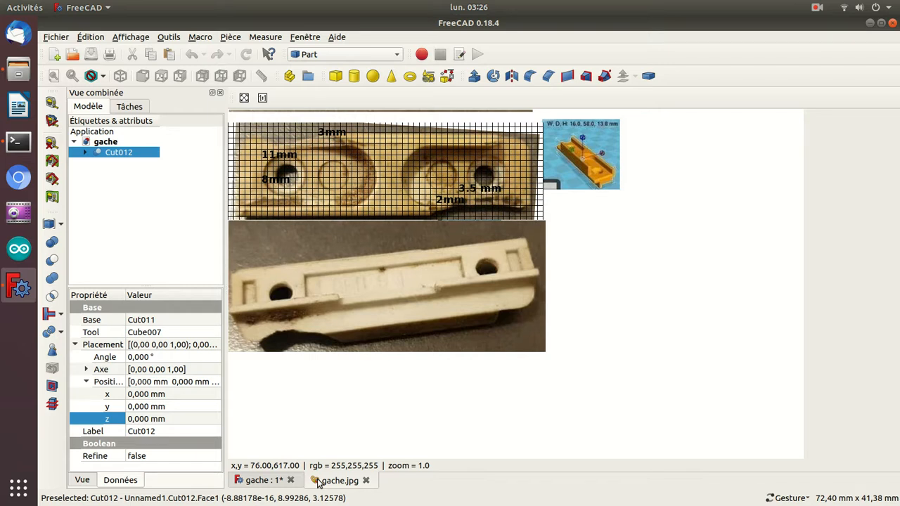
pyautogui.click(259, 481)
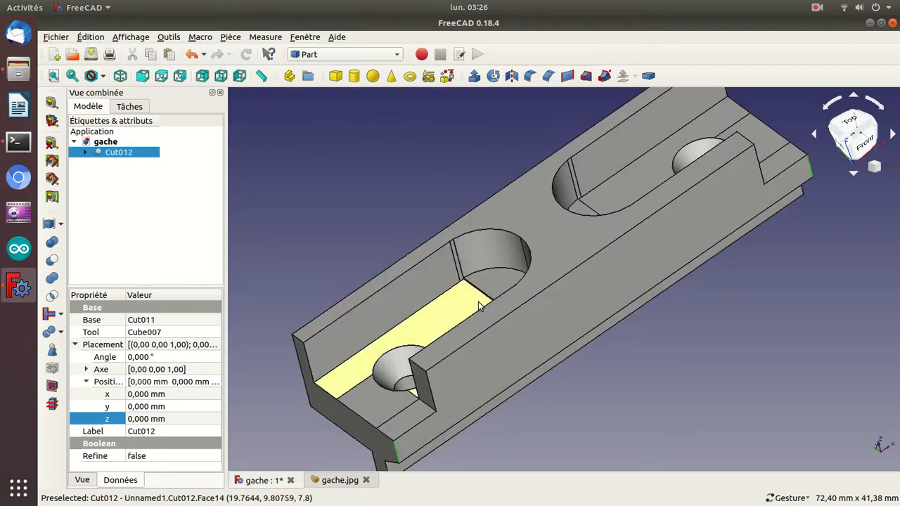
# Fillet the selected vertical corner edges at both ends of the plate's front lip with a constant radius of 3 mm
pyautogui.click(530, 76)
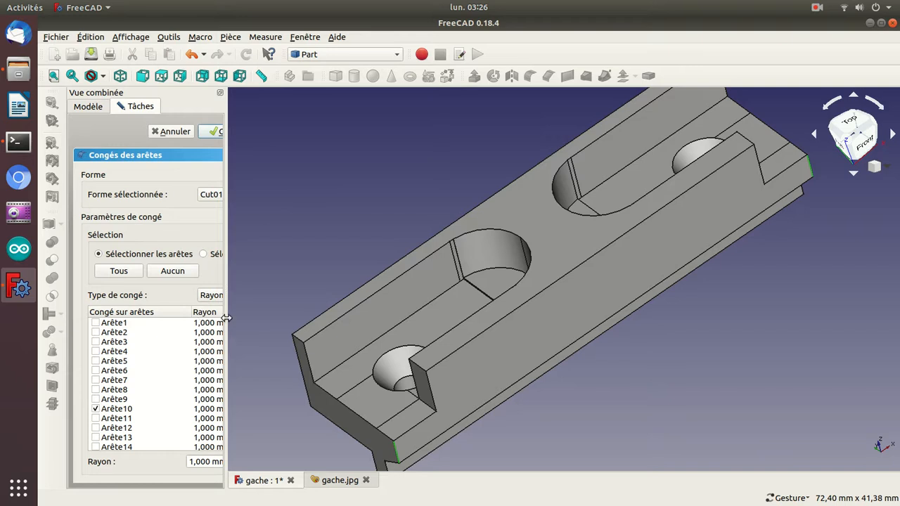
pyautogui.moveTo(226, 320); pyautogui.dragTo(287, 325)
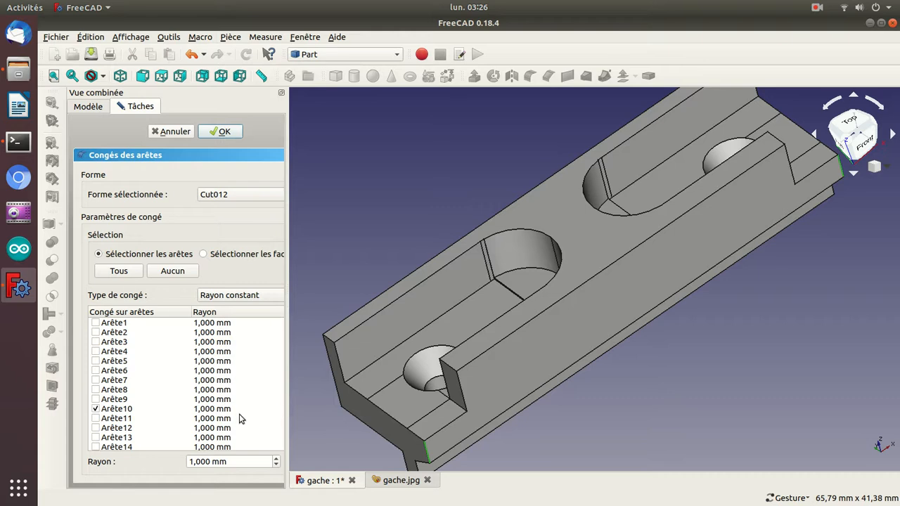
pyautogui.click(202, 411)
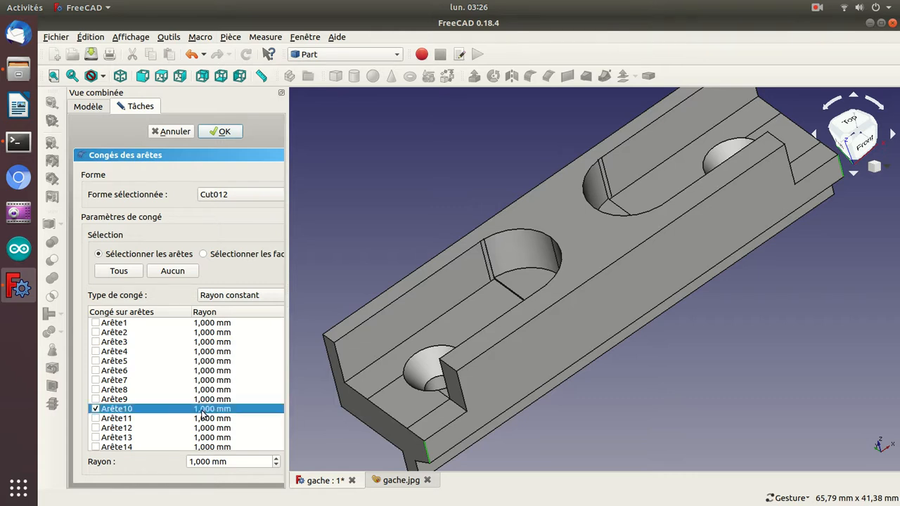
pyautogui.doubleClick(202, 461)
pyautogui.click(202, 461)
pyautogui.write('3')
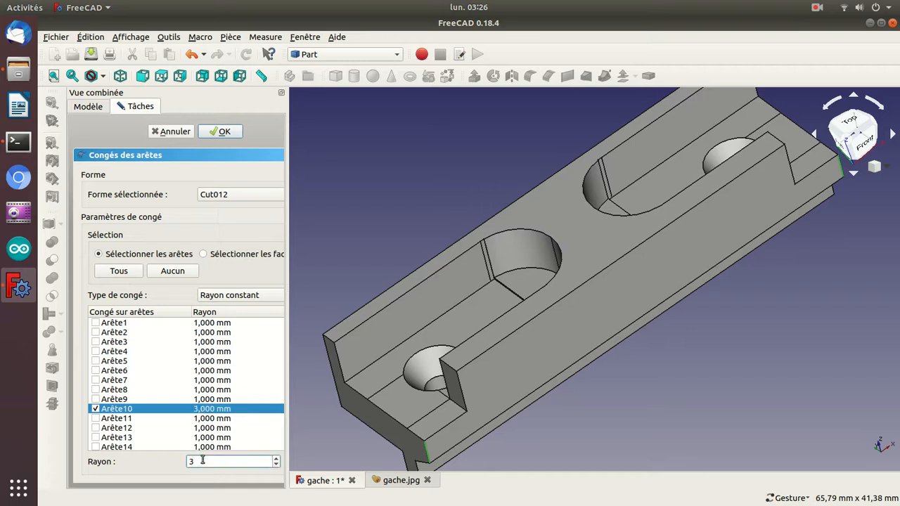
pyautogui.press('Return')
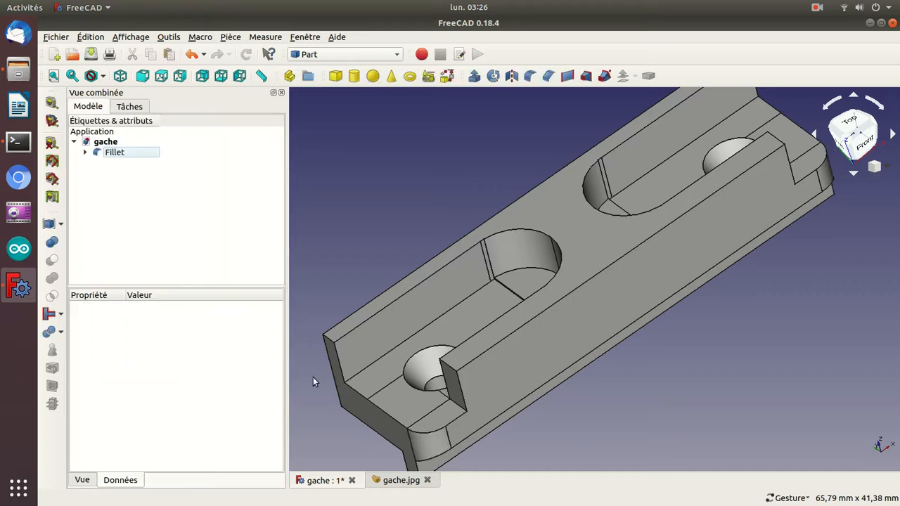
# Inspect the rounded lip corners and the plate's underside from several angles and compare them with the gache.jpg reference
pyautogui.moveTo(343, 262); pyautogui.dragTo(494, 290)
pyautogui.click(494, 289)
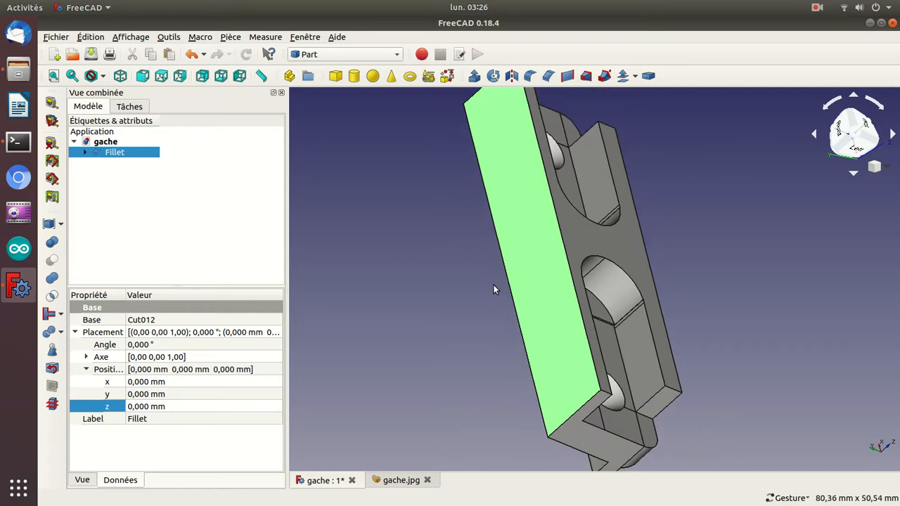
pyautogui.press('1')
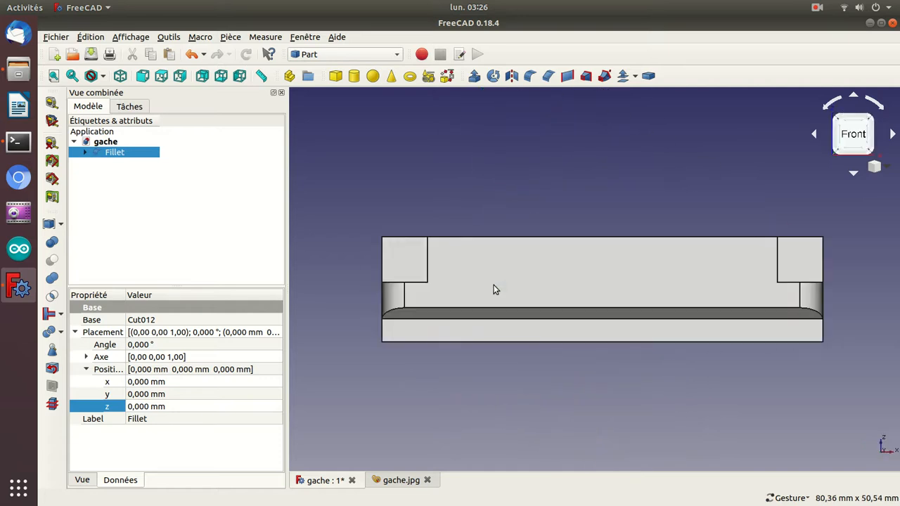
pyautogui.moveTo(442, 175); pyautogui.dragTo(488, 294)
pyautogui.moveTo(542, 161); pyautogui.dragTo(414, 330)
pyautogui.moveTo(563, 383); pyautogui.dragTo(785, 202)
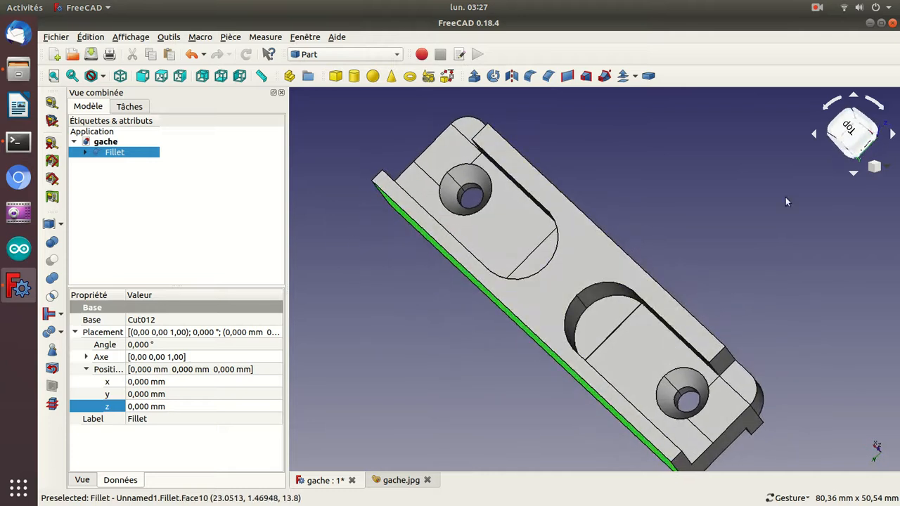
pyautogui.moveTo(704, 177); pyautogui.dragTo(485, 274)
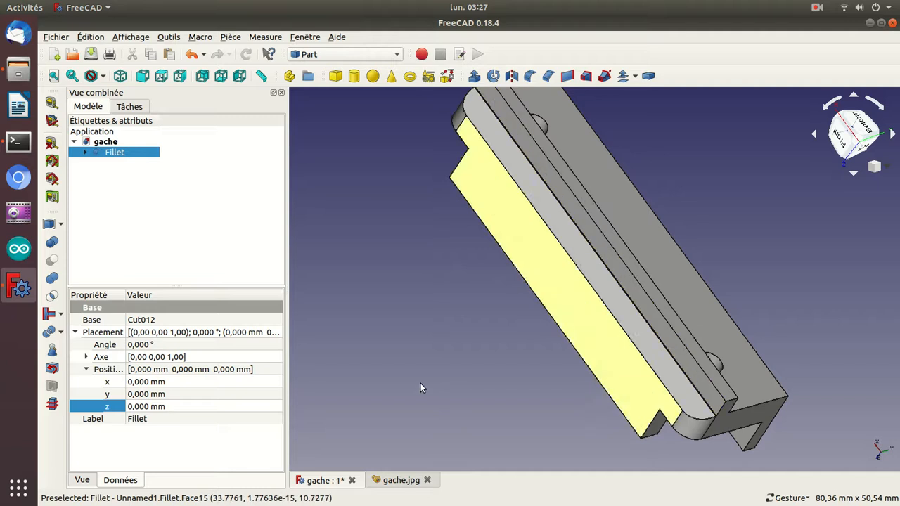
pyautogui.click(398, 480)
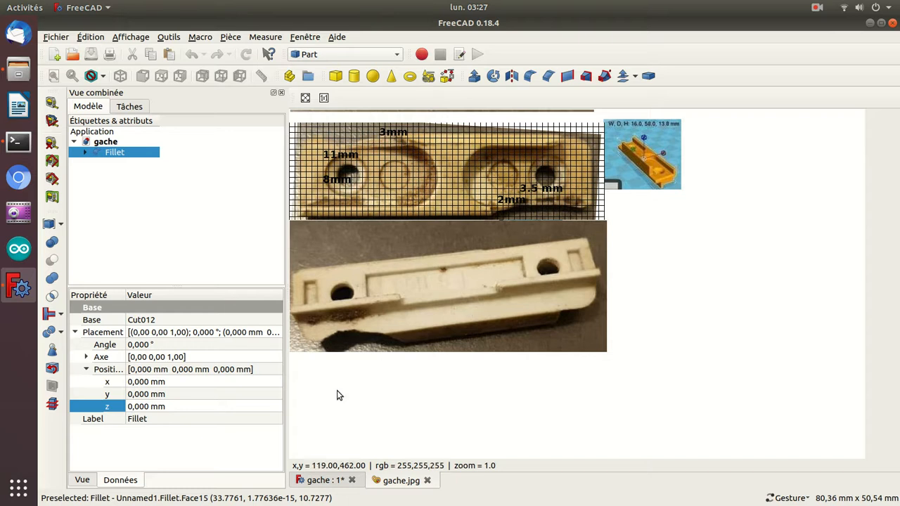
pyautogui.click(310, 484)
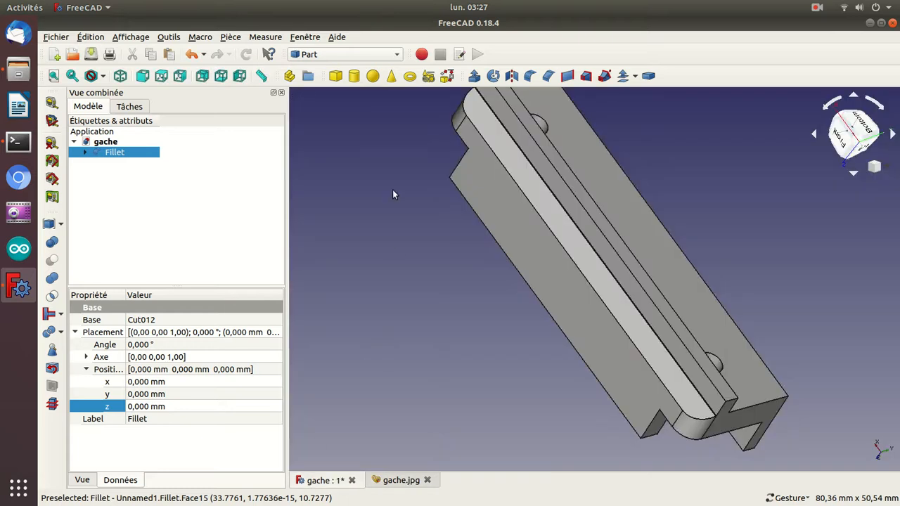
# Add a cube for notching the underside rib and set its length to 20 mm
pyautogui.click(336, 76)
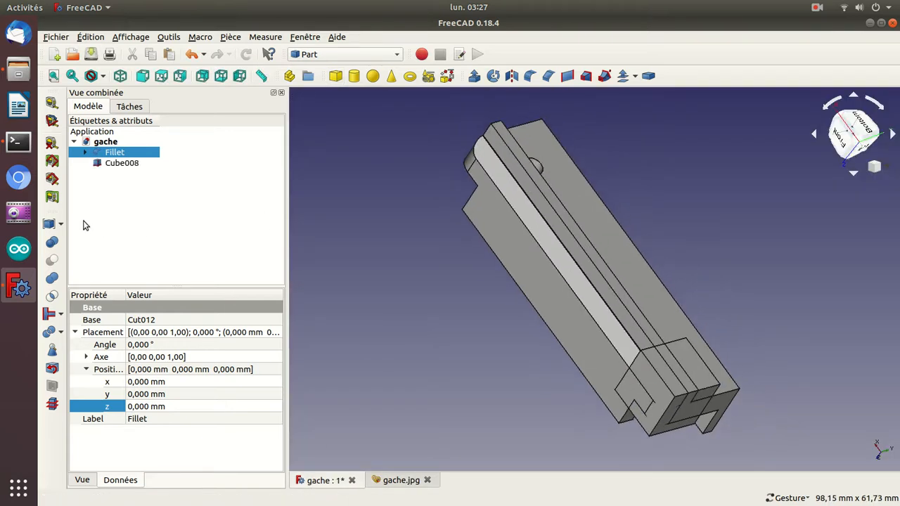
pyautogui.click(109, 164)
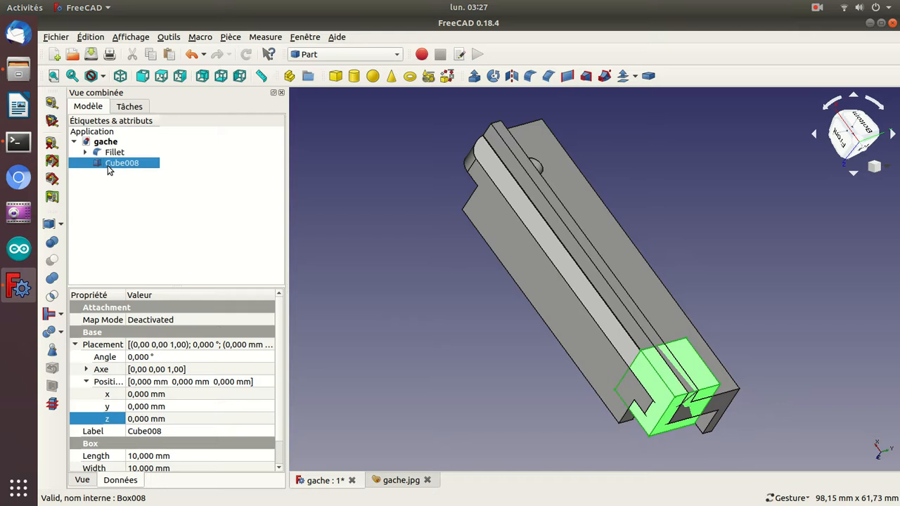
pyautogui.click(142, 457)
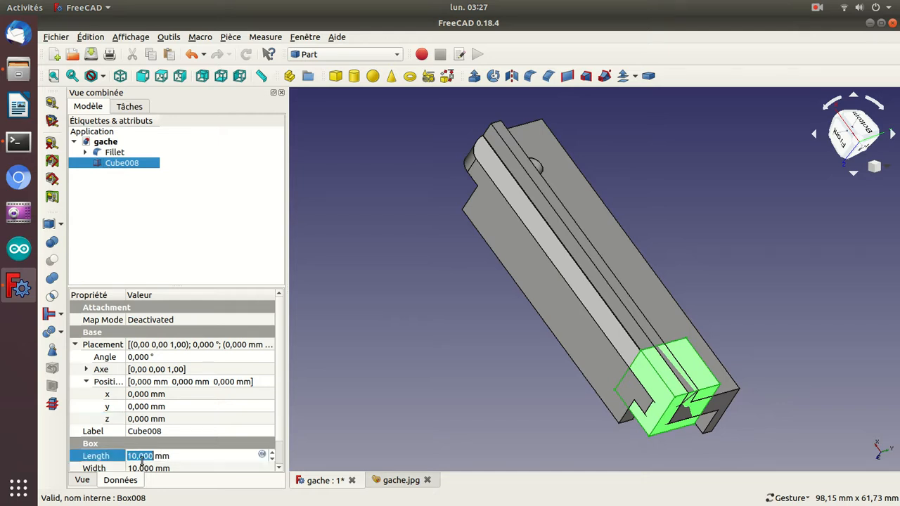
pyautogui.write('2')
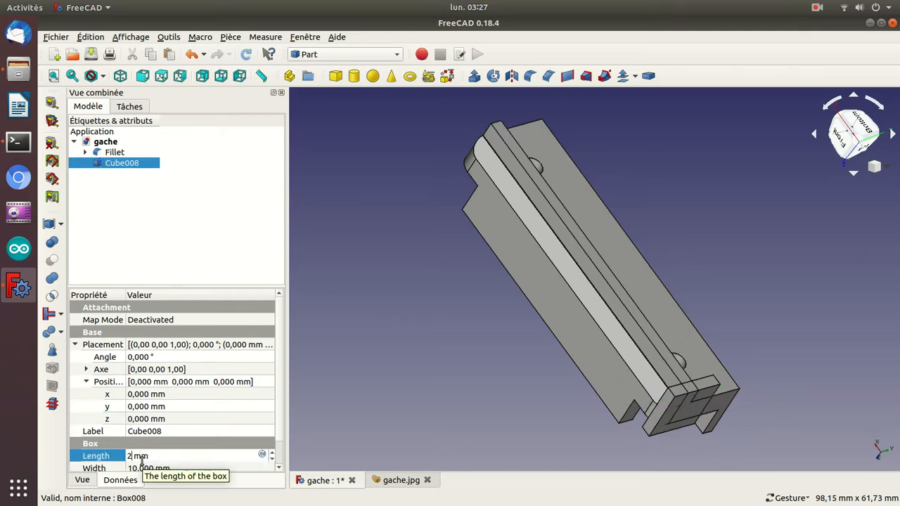
pyautogui.write('0')
pyautogui.press('Return')
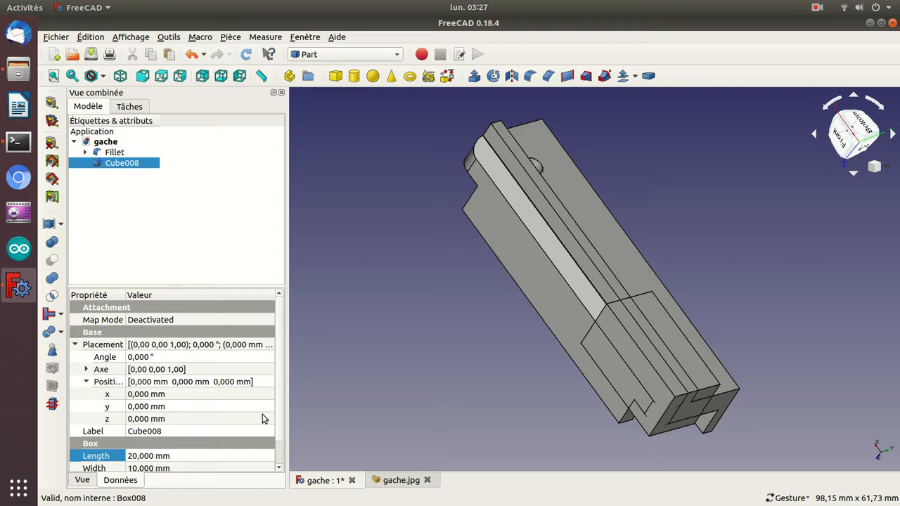
# Position the new cube at x 19 mm and z -8 mm, and check how it overlaps the plate's lower edge
pyautogui.click(152, 397)
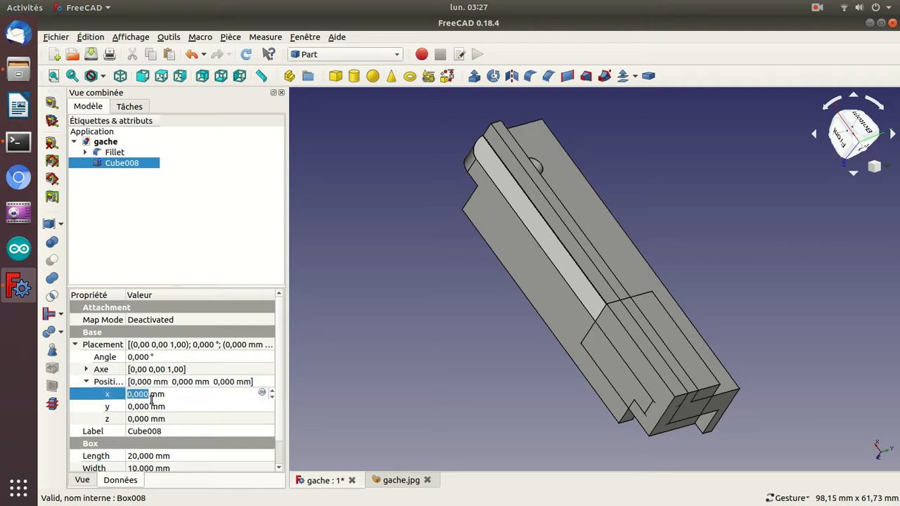
pyautogui.write('19')
pyautogui.press('Return')
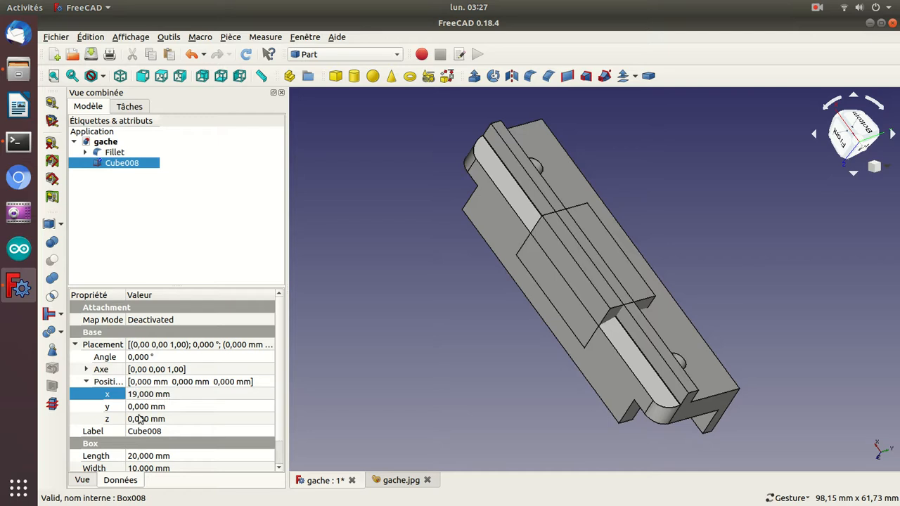
pyautogui.click(138, 418)
pyautogui.write('8')
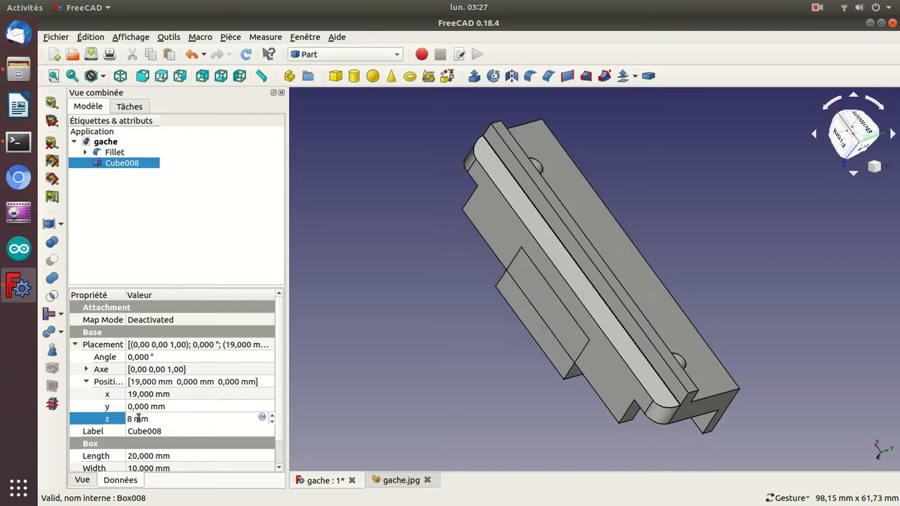
pyautogui.press('Home')
pyautogui.write('-')
pyautogui.press('Return')
pyautogui.moveTo(499, 271); pyautogui.dragTo(617, 265)
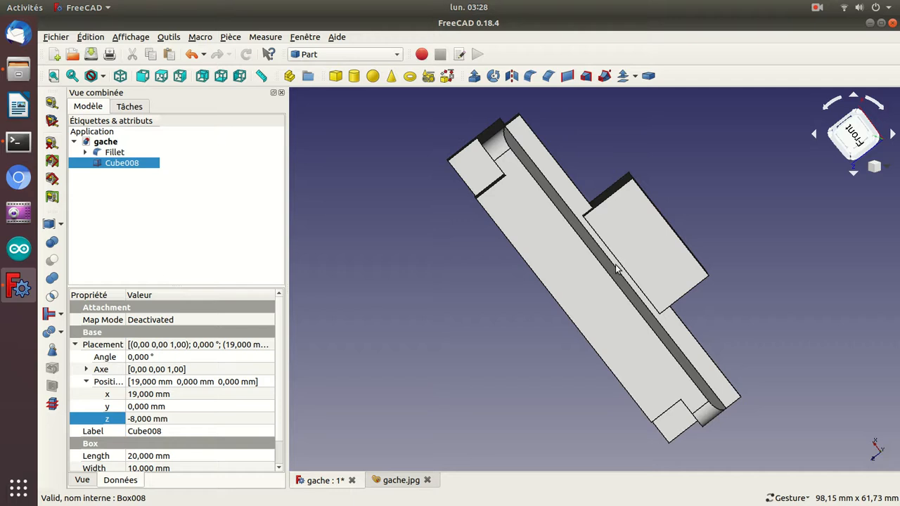
# Set the cube's z position to -8.5 mm and check its placement against the underside rib
pyautogui.click(143, 420)
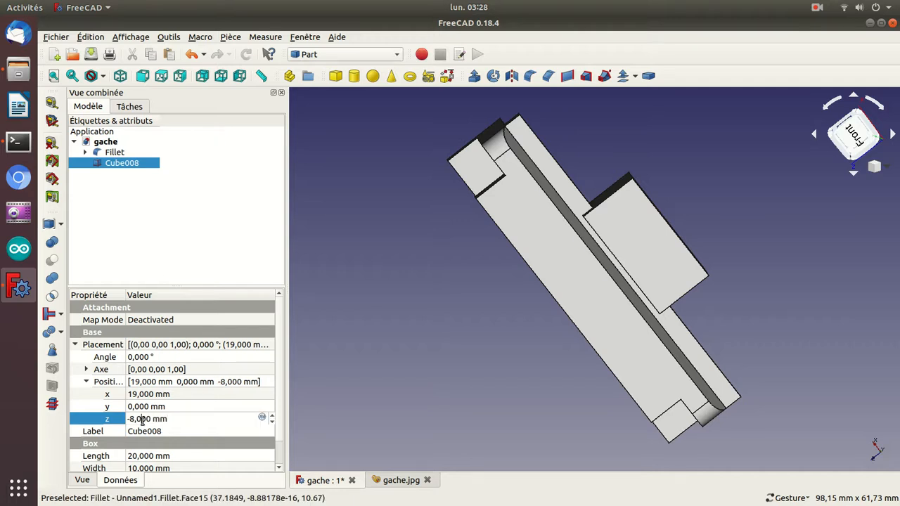
pyautogui.press('BackSpace')
pyautogui.write('5')
pyautogui.press('Return')
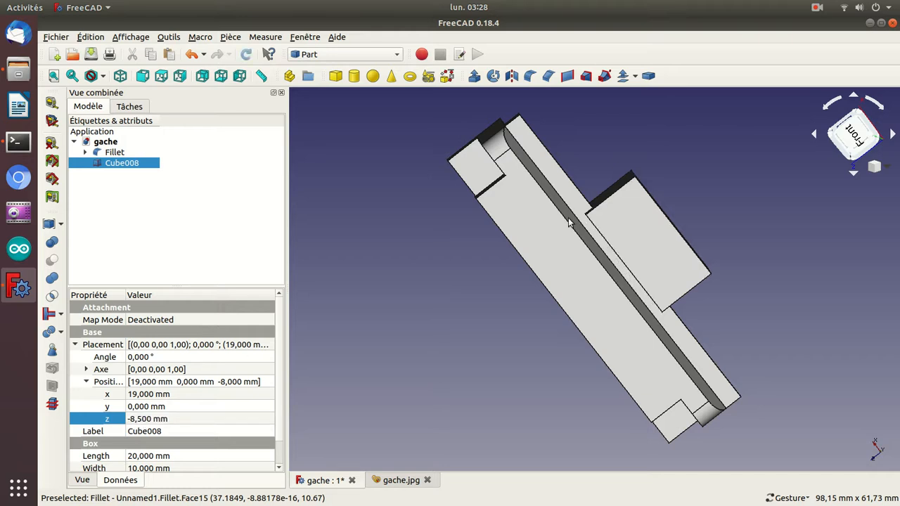
pyautogui.moveTo(580, 144); pyautogui.dragTo(479, 212)
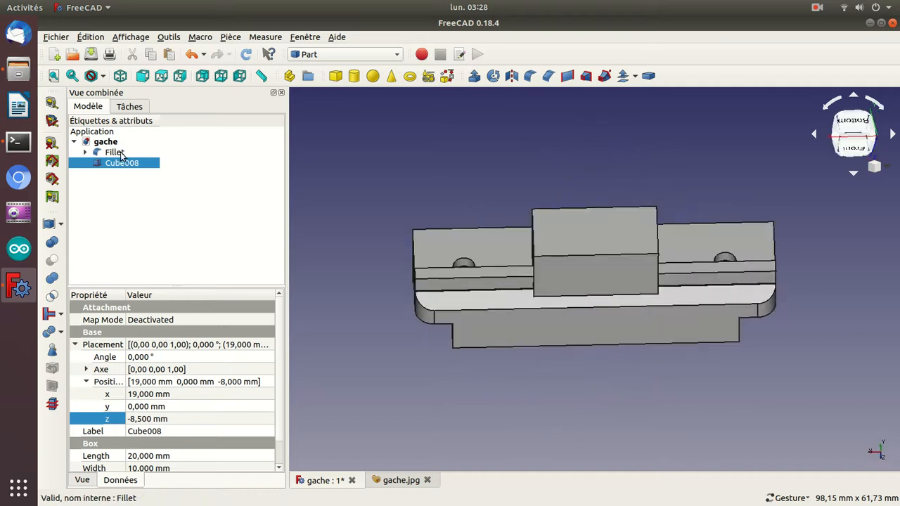
# Cut the cube Cube008 from the filleted plate body and inspect the result from below and above
pyautogui.click(121, 153)
pyautogui.keyDown('ctrl'); pyautogui.click(119, 163); pyautogui.keyUp('ctrl')
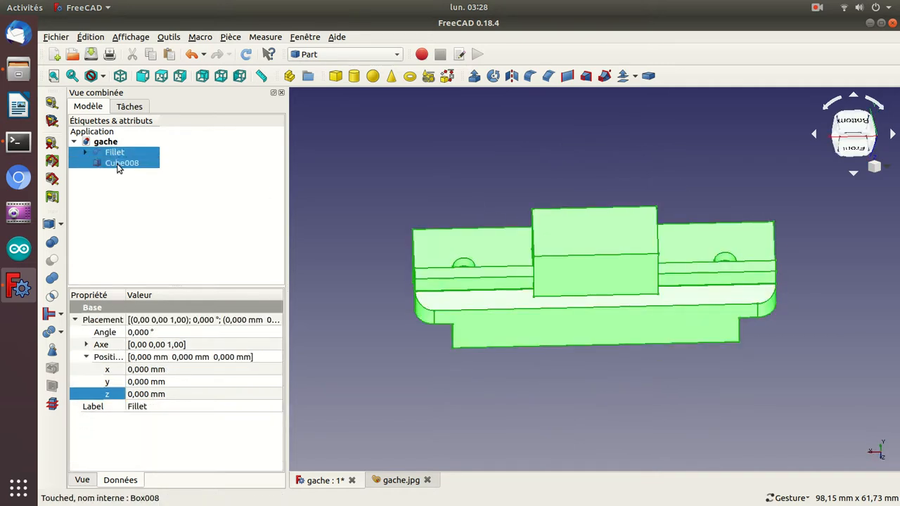
pyautogui.click(53, 261)
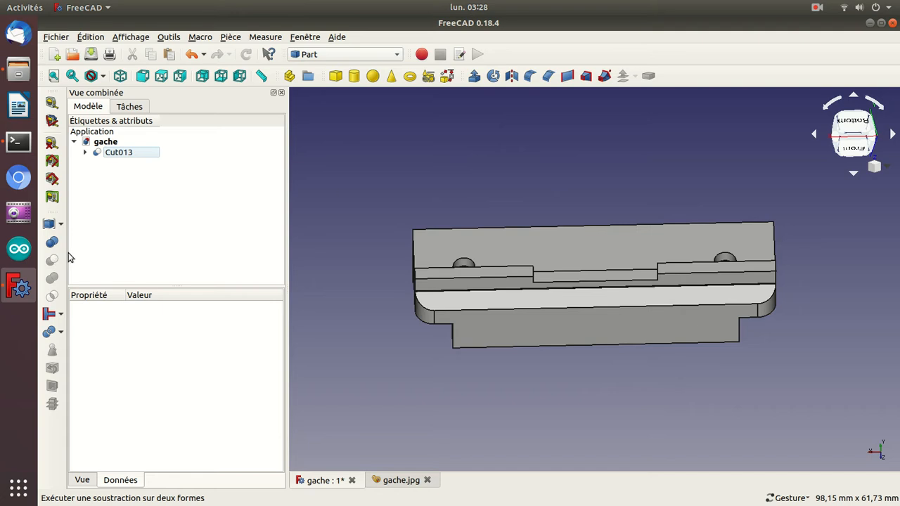
pyautogui.click(462, 156)
pyautogui.moveTo(462, 156); pyautogui.dragTo(657, 249)
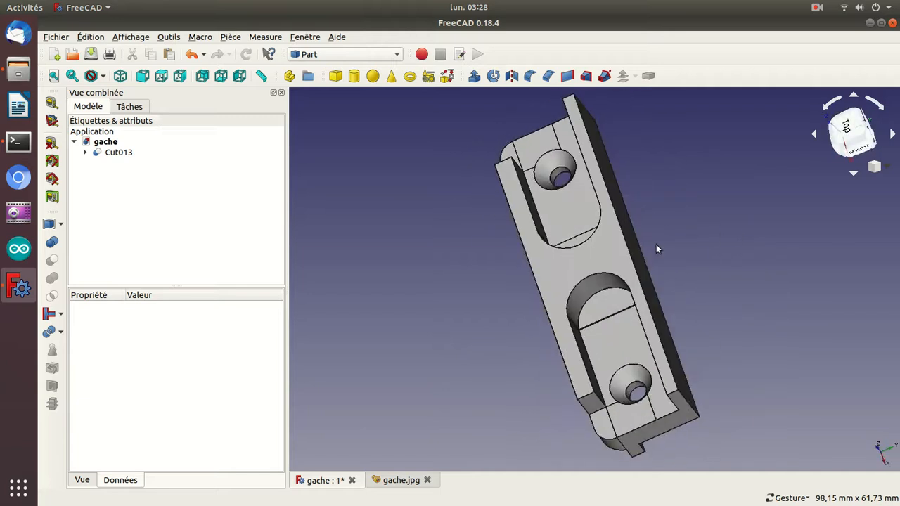
# Save the document and export the plate body Cut013 as an STL mesh named gache in the Arduino folder
pyautogui.click(120, 153)
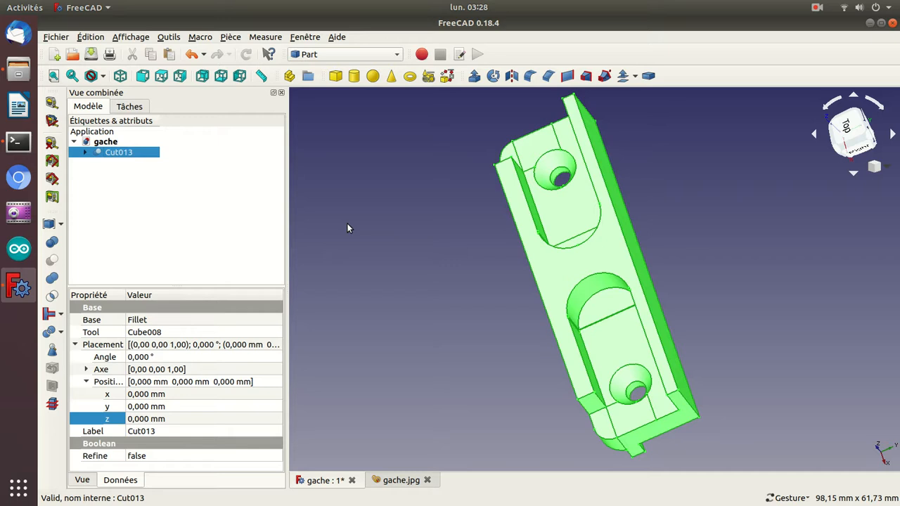
pyautogui.hotkey('ctrl', 's')
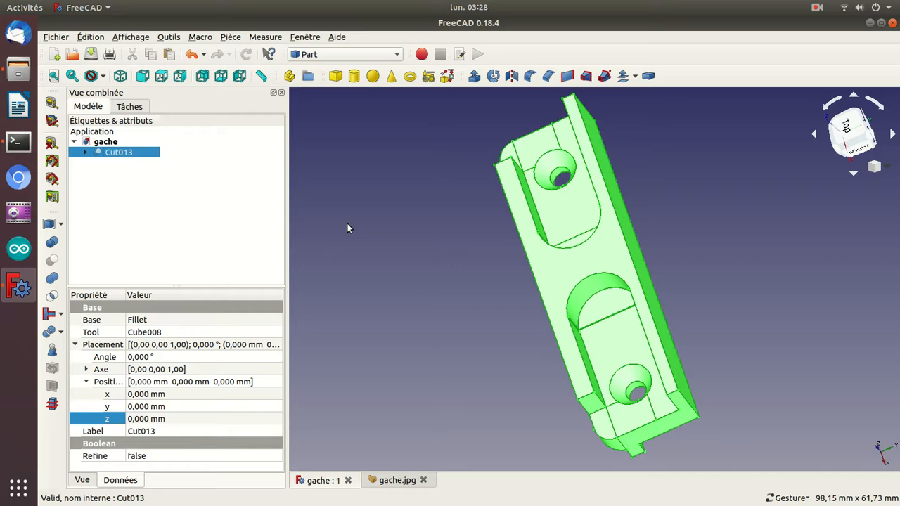
pyautogui.hotkey('ctrl', 'e')
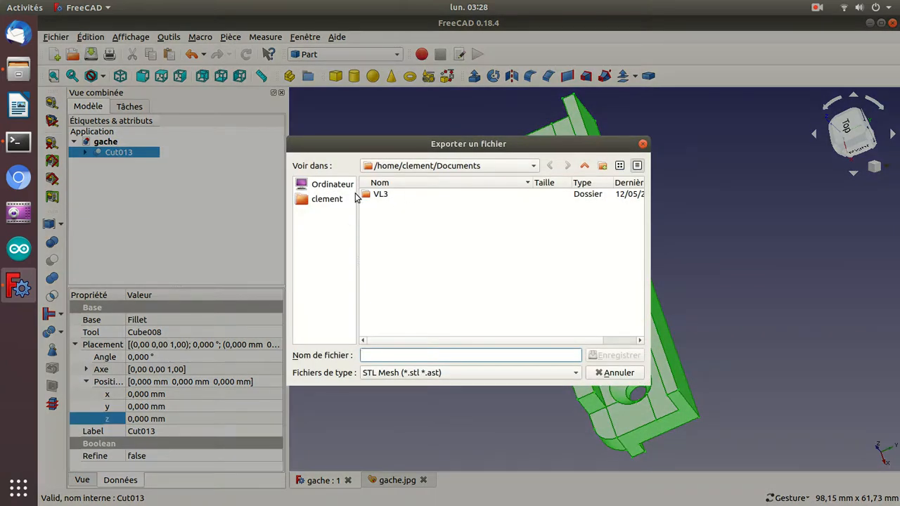
pyautogui.click(333, 204)
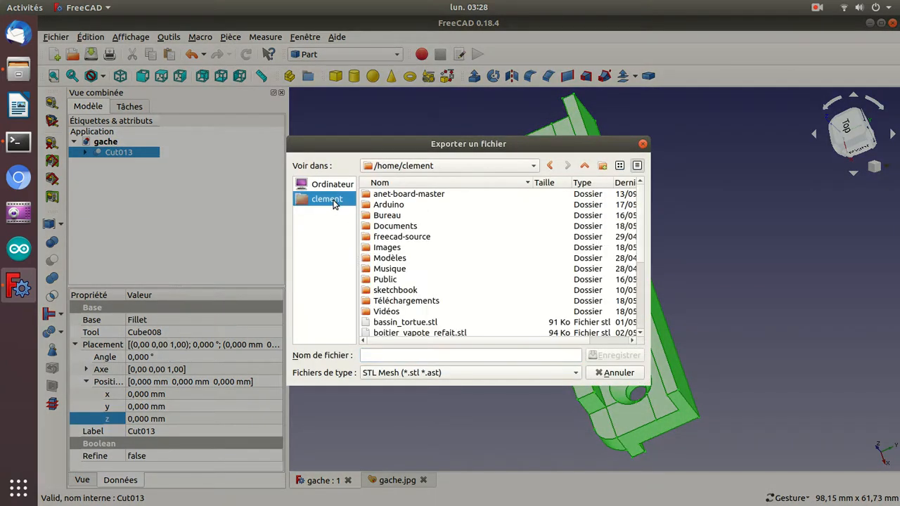
pyautogui.doubleClick(401, 205)
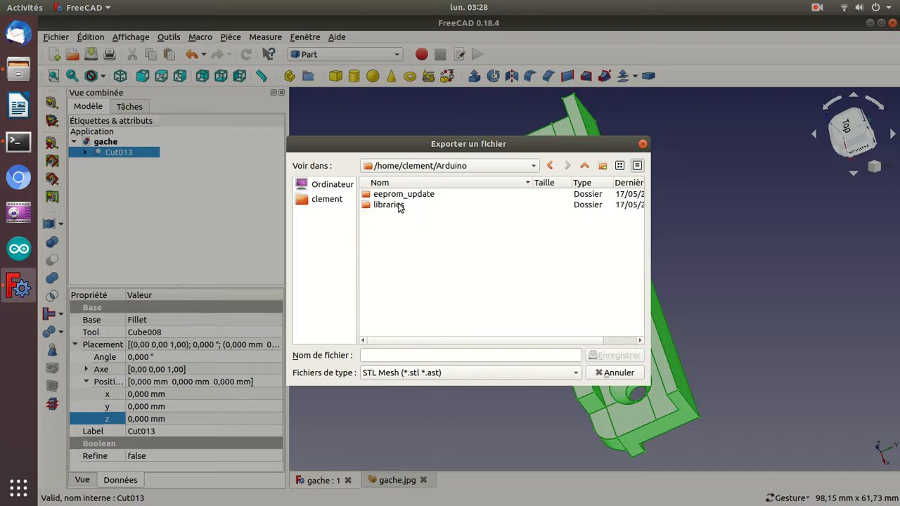
pyautogui.click(451, 355)
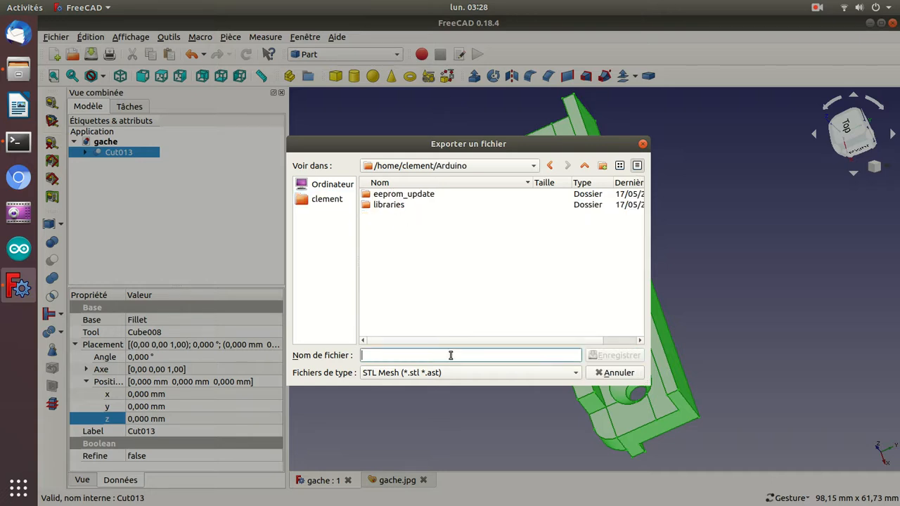
pyautogui.write('gache')
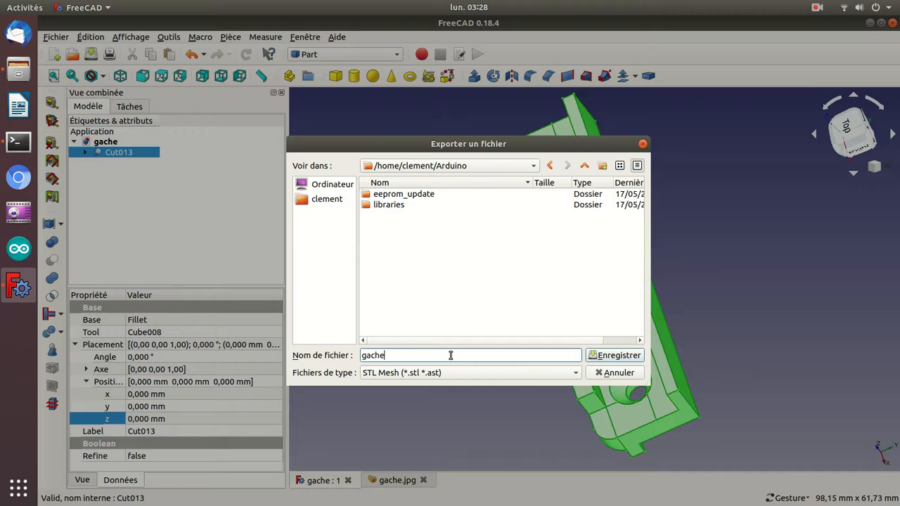
pyautogui.press('Return')
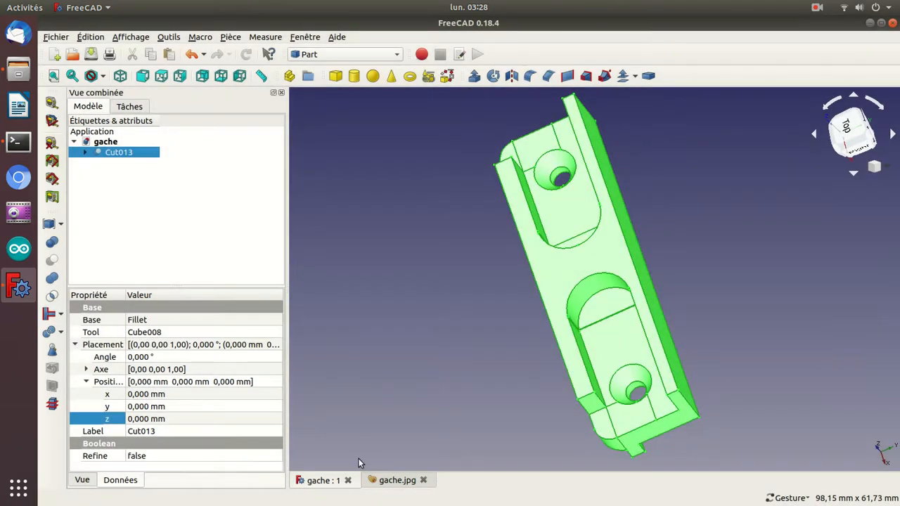
# Close the gache model document
pyautogui.click(348, 481)
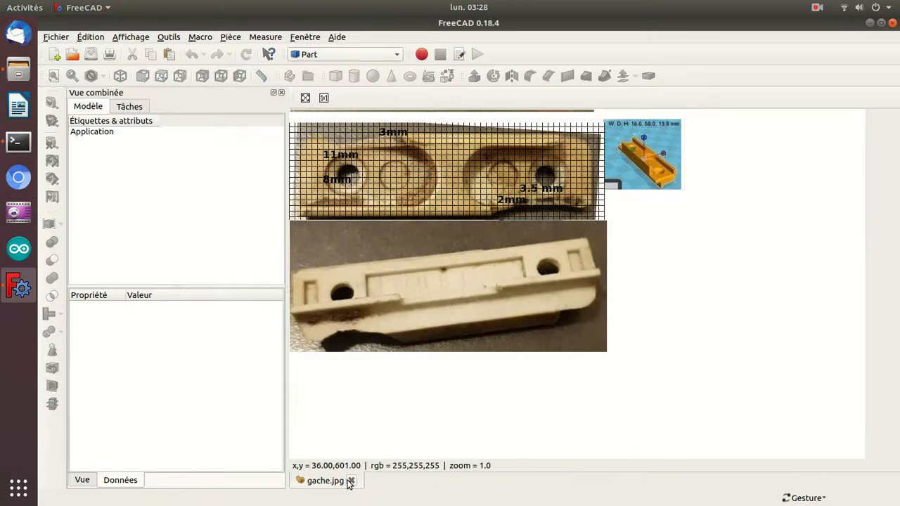
# Close the gache.jpg reference image and quit FreeCAD
pyautogui.click(350, 481)
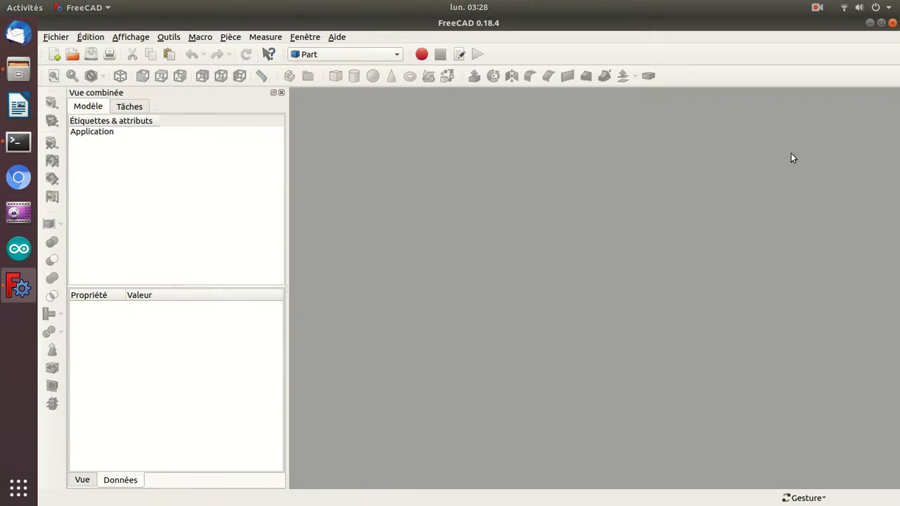
pyautogui.click(893, 23)
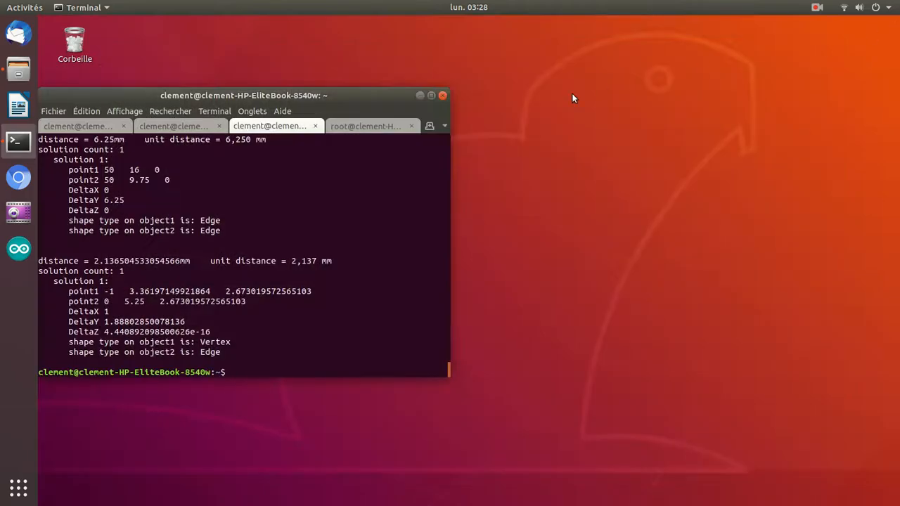
# Launch Cura from the terminal and load gache.stl from the Arduino folder
pyautogui.write('cura')
pyautogui.press('Return')
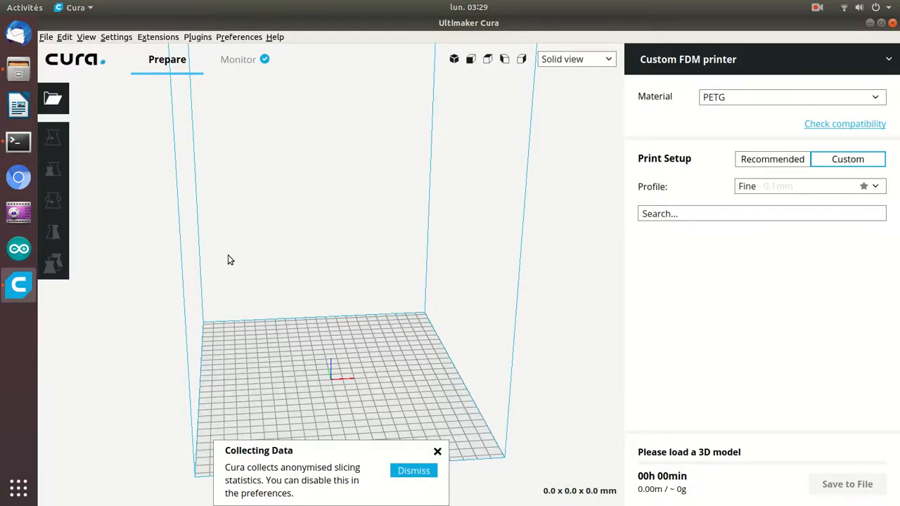
pyautogui.click(55, 92)
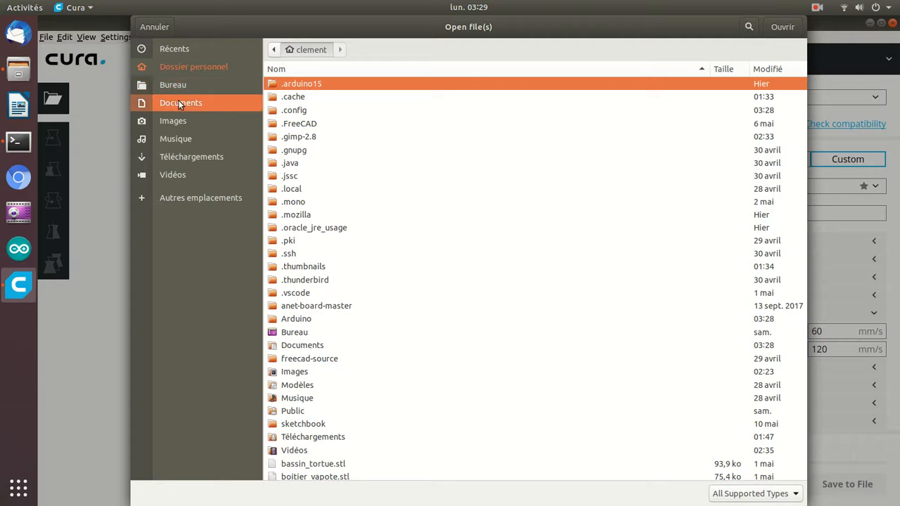
pyautogui.doubleClick(304, 320)
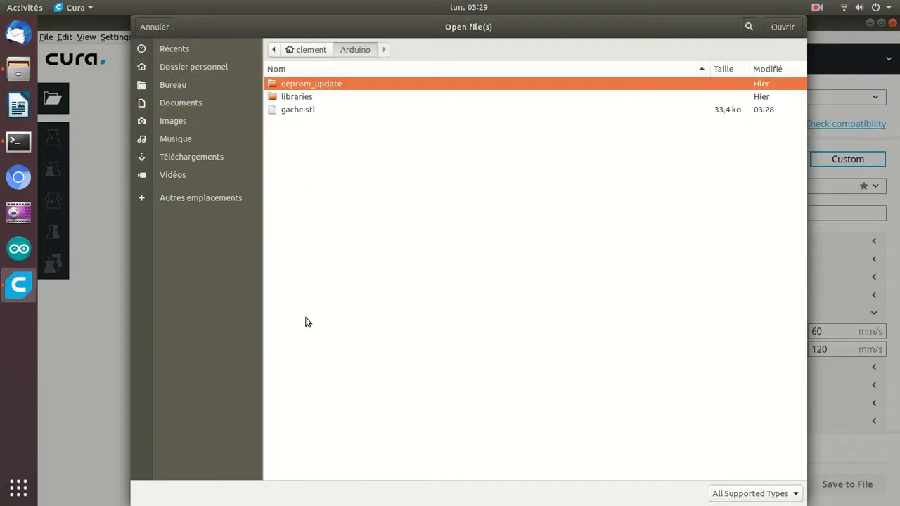
pyautogui.click(298, 111)
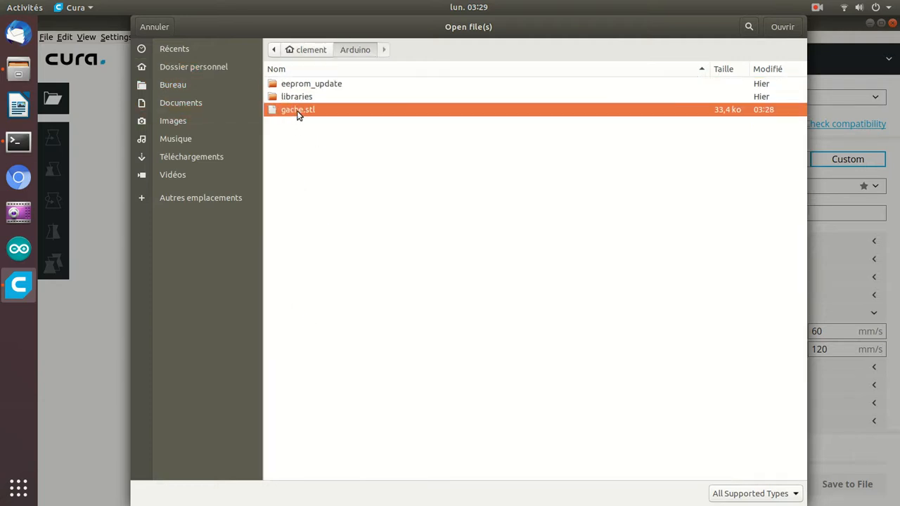
pyautogui.doubleClick(297, 110)
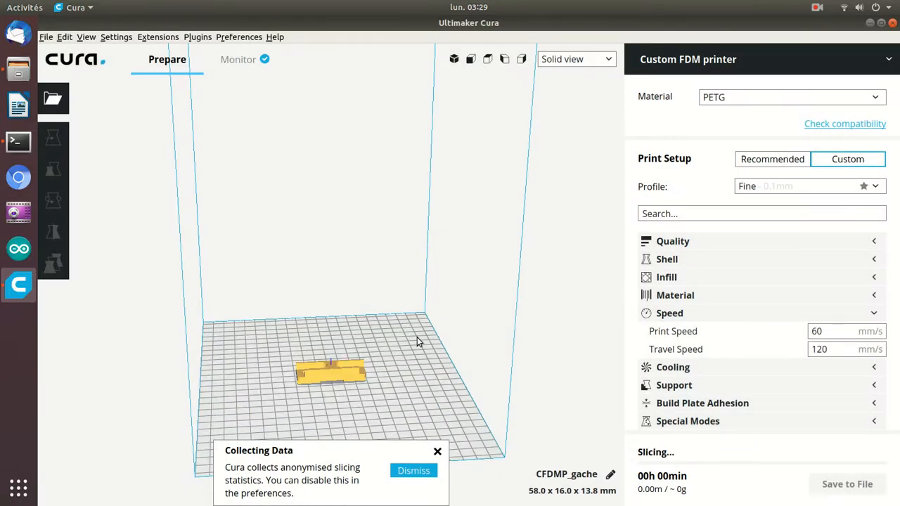
# Examine the loaded strike plate from all around the build plate
pyautogui.press('Left')
pyautogui.press('Left')
pyautogui.press('Left')
pyautogui.press('Left')
pyautogui.press('Left')
pyautogui.press('Left')
pyautogui.press('Left')
pyautogui.press('Left')
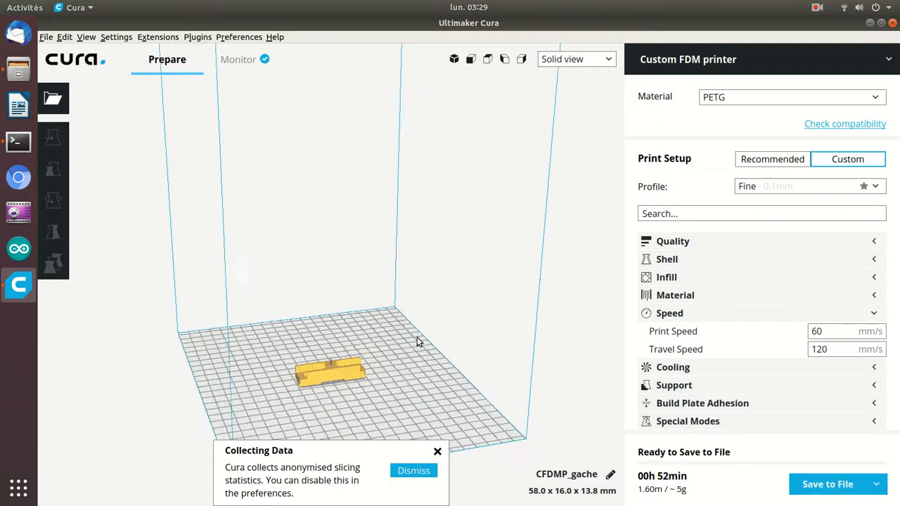
pyautogui.press('Left')
pyautogui.press('Left')
pyautogui.press('Left')
pyautogui.press('Left')
pyautogui.press('Left')
pyautogui.press('Left')
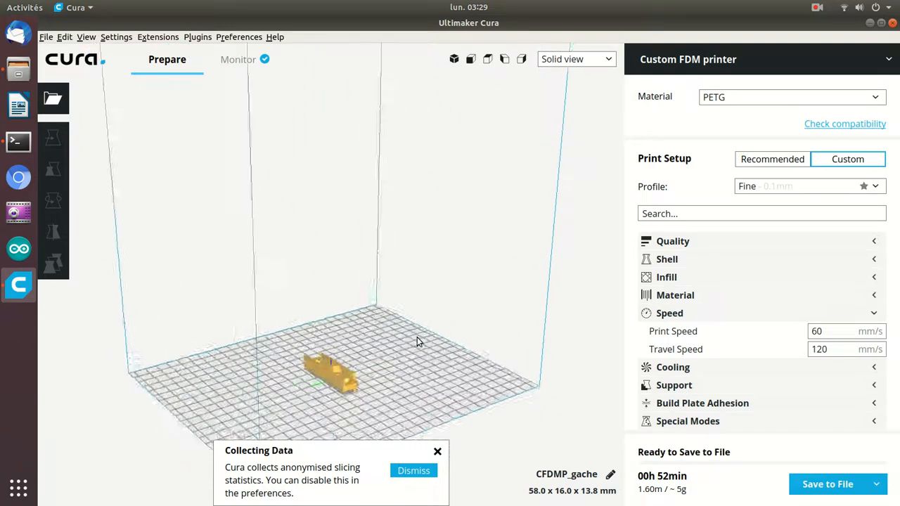
pyautogui.press('Left')
pyautogui.press('Left')
pyautogui.press('Left')
pyautogui.press('Left')
pyautogui.press('Left')
pyautogui.press('Left')
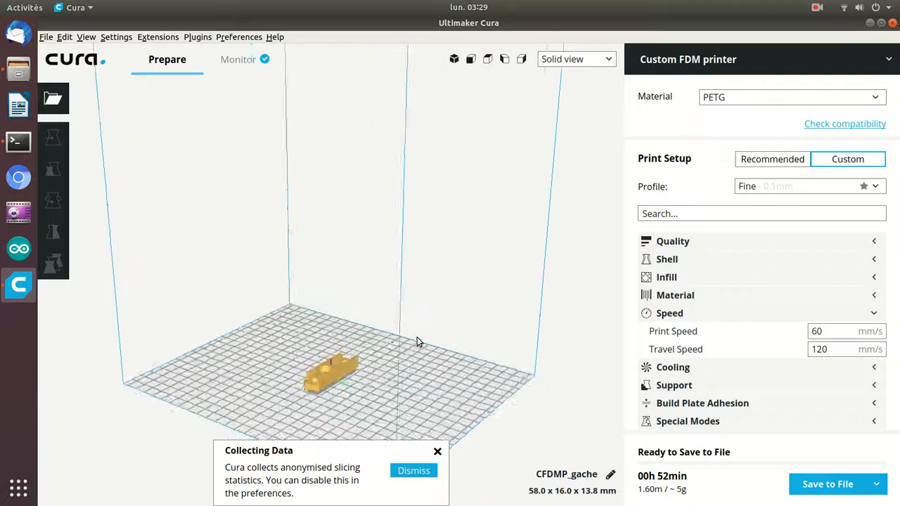
pyautogui.press('Left')
pyautogui.press('Left')
pyautogui.press('Left')
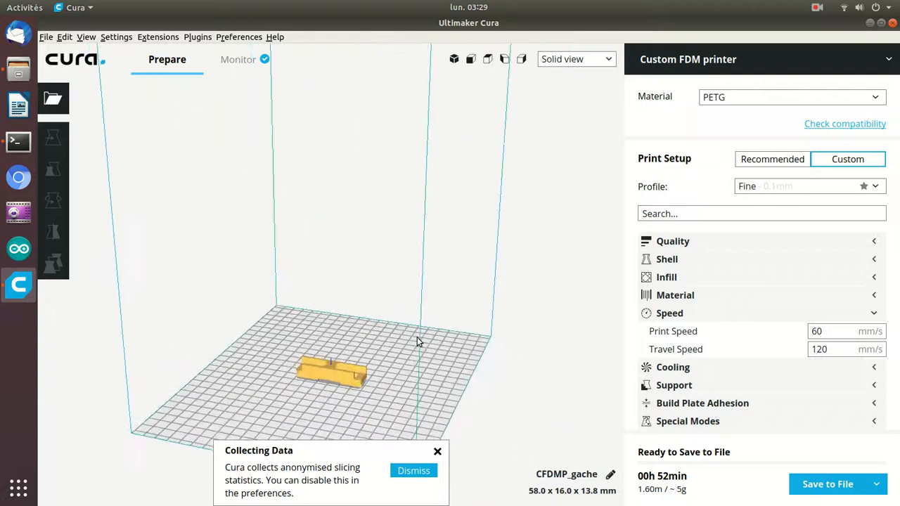
# Examine the strike plate from above and underneath, checking its top recesses and underside overhangs
pyautogui.press('Up')
pyautogui.press('Up')
pyautogui.press('Up')
pyautogui.press('Up')
pyautogui.press('Up')
pyautogui.press('Up')
pyautogui.press('Down')
pyautogui.press('Down')
pyautogui.press('Down')
pyautogui.press('Down')
pyautogui.press('Down')
pyautogui.press('Down')
pyautogui.press('Down')
pyautogui.press('Down')
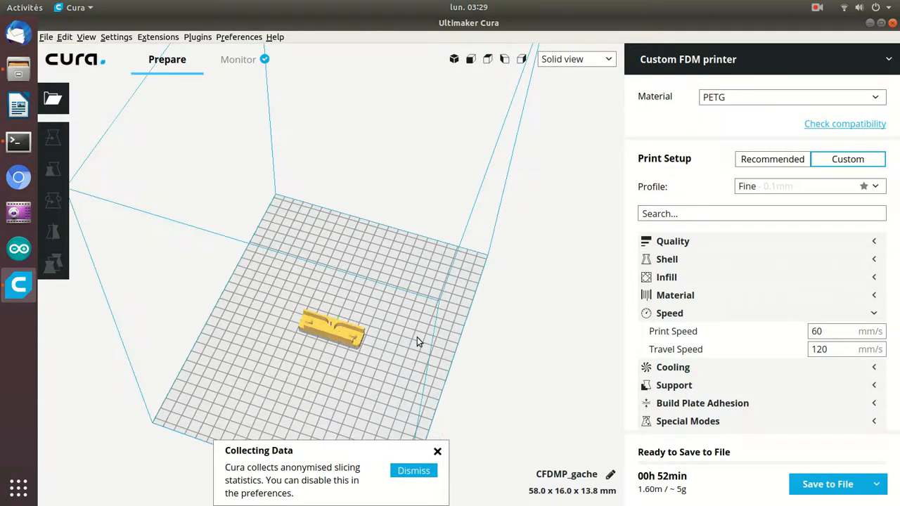
pyautogui.press('Down')
pyautogui.press('Down')
pyautogui.press('Down')
pyautogui.press('Down')
pyautogui.press('Down')
pyautogui.press('Down')
pyautogui.press('Down')
pyautogui.press('Down')
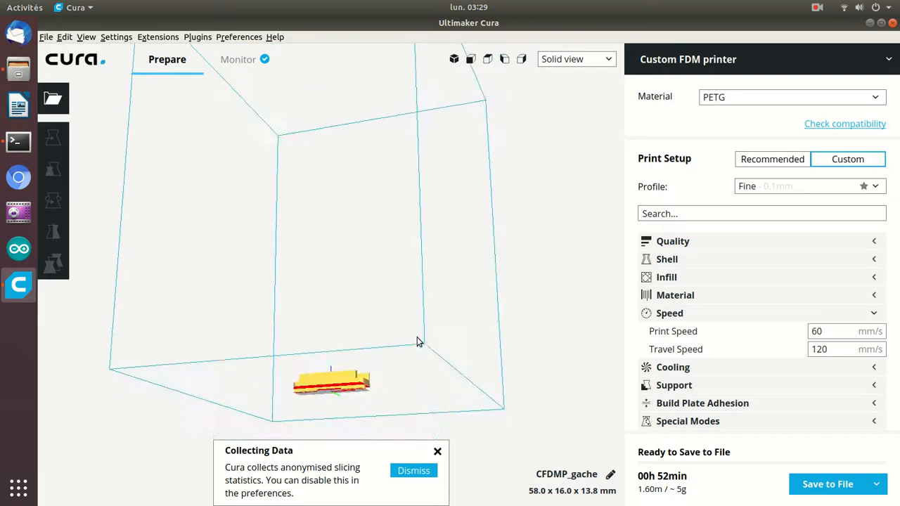
pyautogui.press('Left')
pyautogui.press('Left')
pyautogui.press('Left')
pyautogui.press('Left')
pyautogui.press('Left')
pyautogui.press('Left')
pyautogui.press('Left')
pyautogui.press('Left')
pyautogui.press('Left')
pyautogui.press('Left')
pyautogui.press('Left')
pyautogui.press('Left')
pyautogui.press('Left')
pyautogui.press('Left')
pyautogui.press('Left')
pyautogui.press('Left')
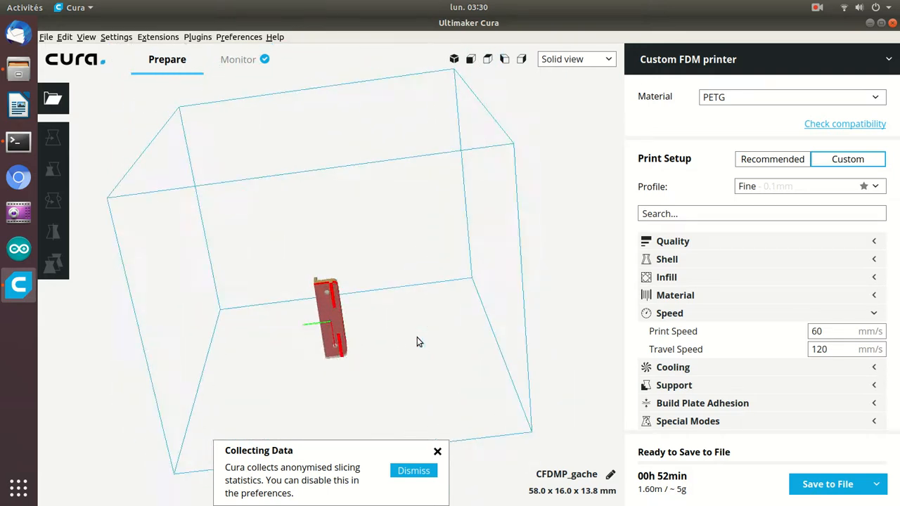
pyautogui.press('Up')
pyautogui.press('Up')
pyautogui.press('Up')
pyautogui.press('Up')
pyautogui.press('Up')
pyautogui.press('Up')
pyautogui.press('Up')
pyautogui.press('Up')
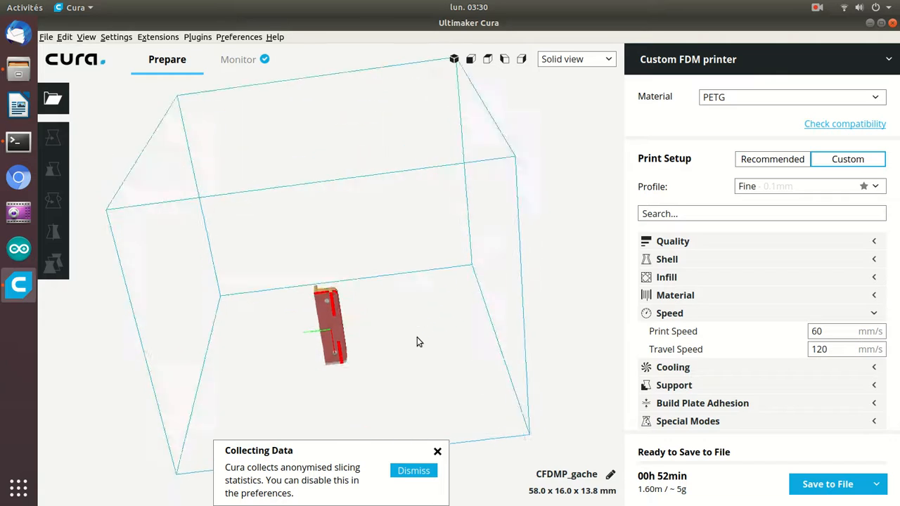
pyautogui.press('Up')
pyautogui.press('Up')
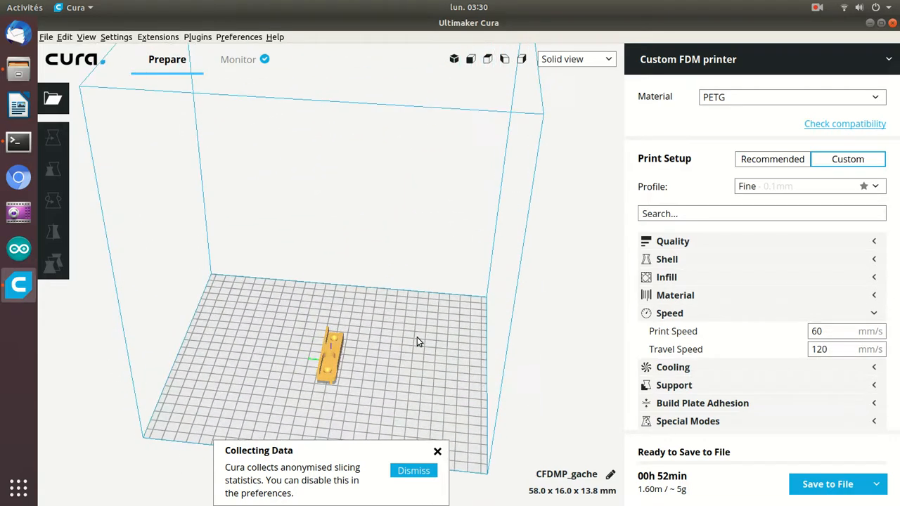
# Rotate the strike plate 90° about the y axis to stand on its short end, and dismiss the data collection notice
pyautogui.click(334, 356)
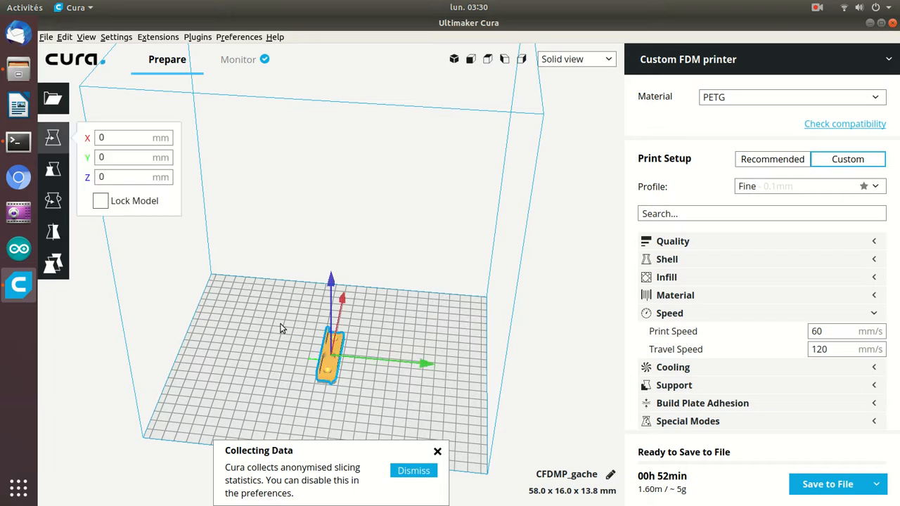
pyautogui.click(58, 204)
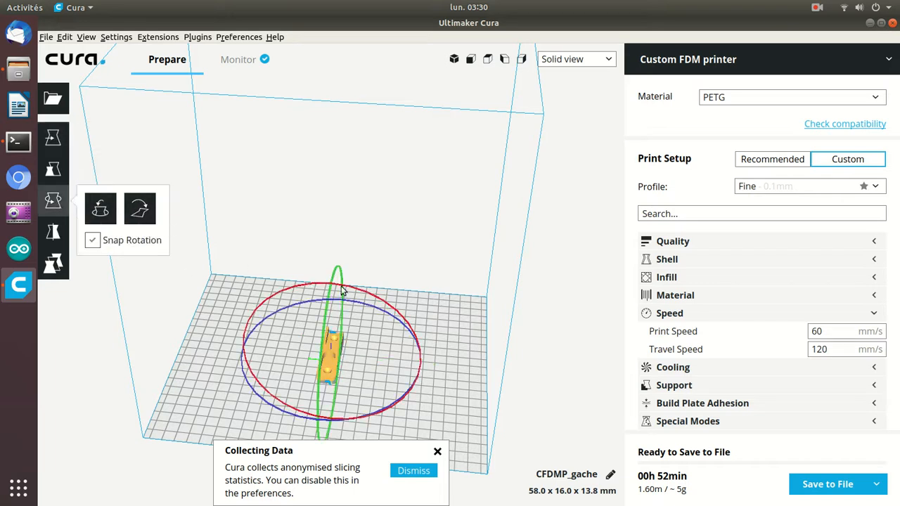
pyautogui.moveTo(338, 274); pyautogui.dragTo(323, 387)
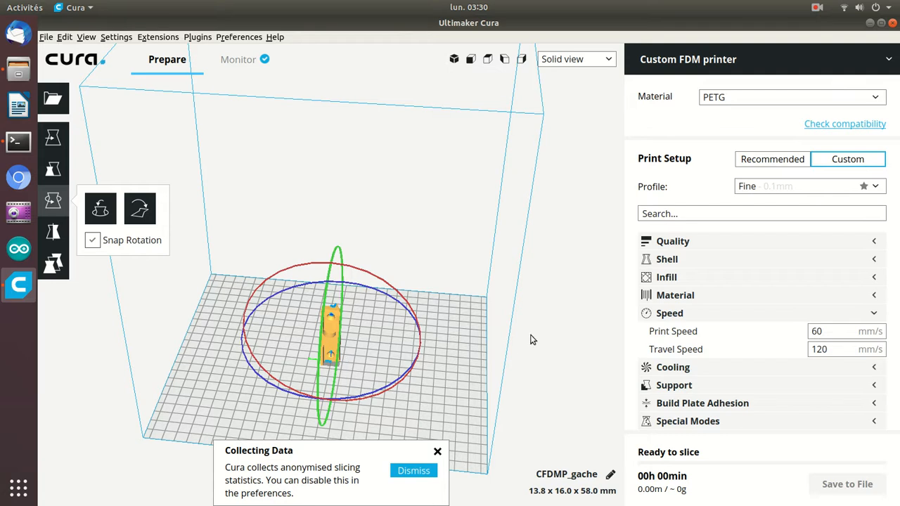
pyautogui.click(522, 361)
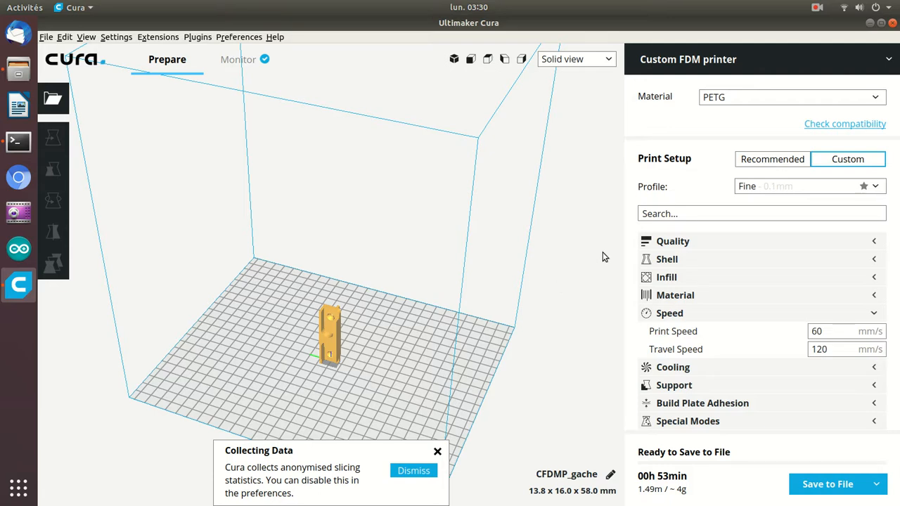
pyautogui.click(437, 452)
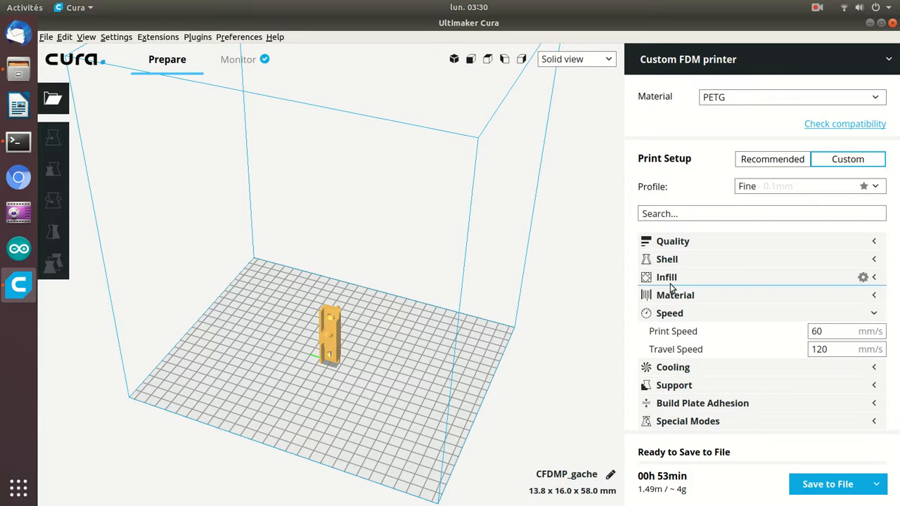
# Close Cura and interrupt its remaining process in the terminal
pyautogui.click(893, 23)
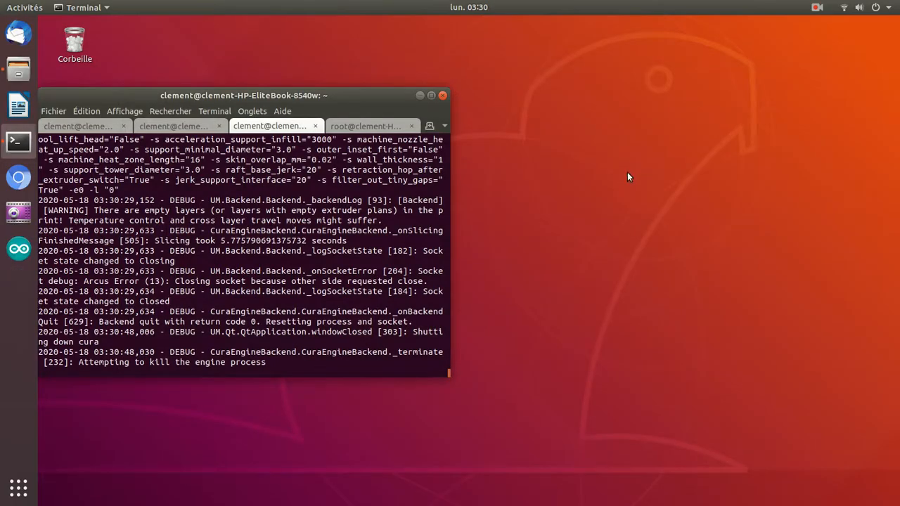
pyautogui.hotkey('ctrl', 'c')
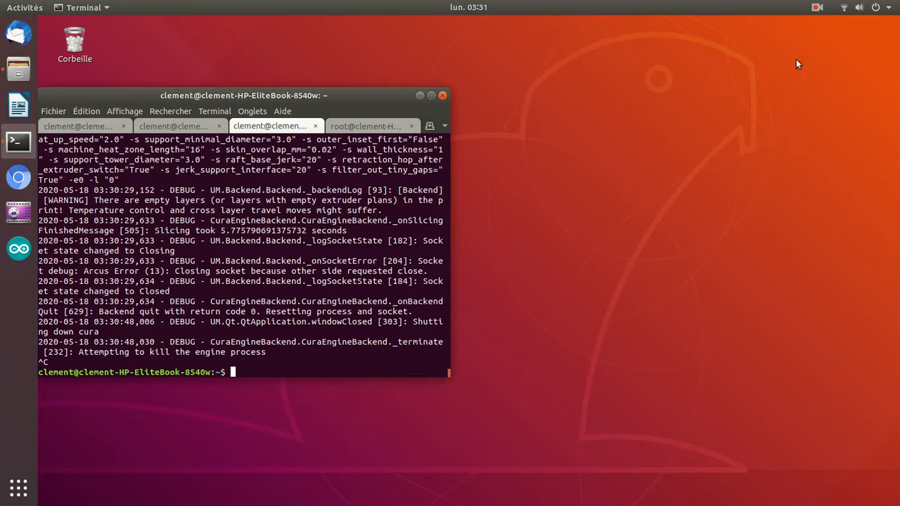
pyautogui.click(816, 10)
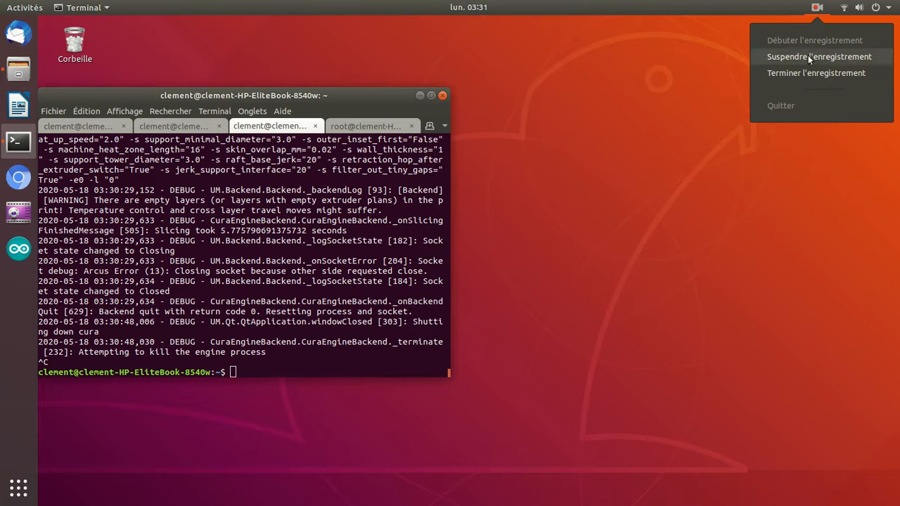